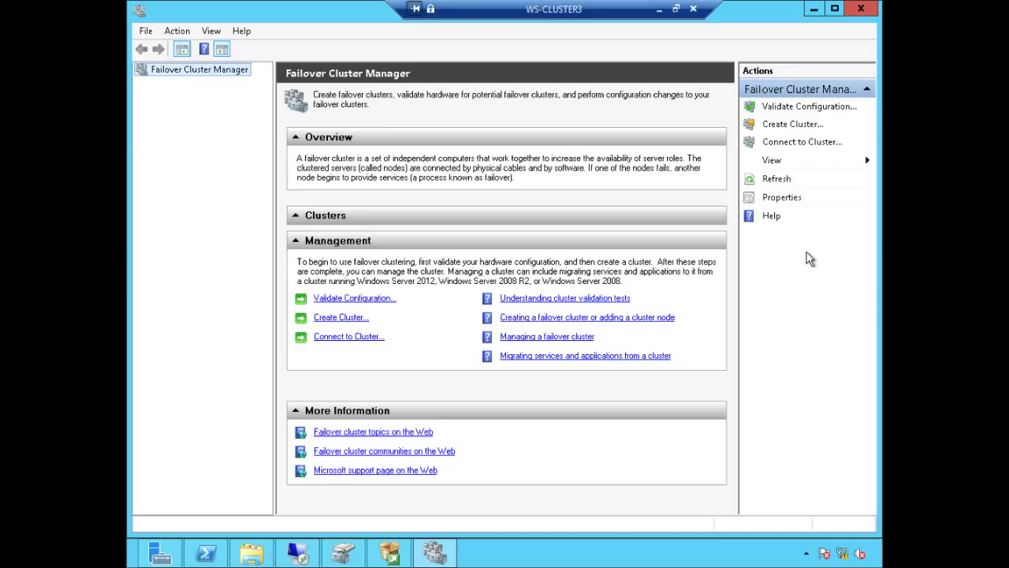
Step: In PowerShell, highlight this server's address 172.16.0.213 and WS-CLUSTER4's ping reply address 192.168.0.213
click(206, 553)
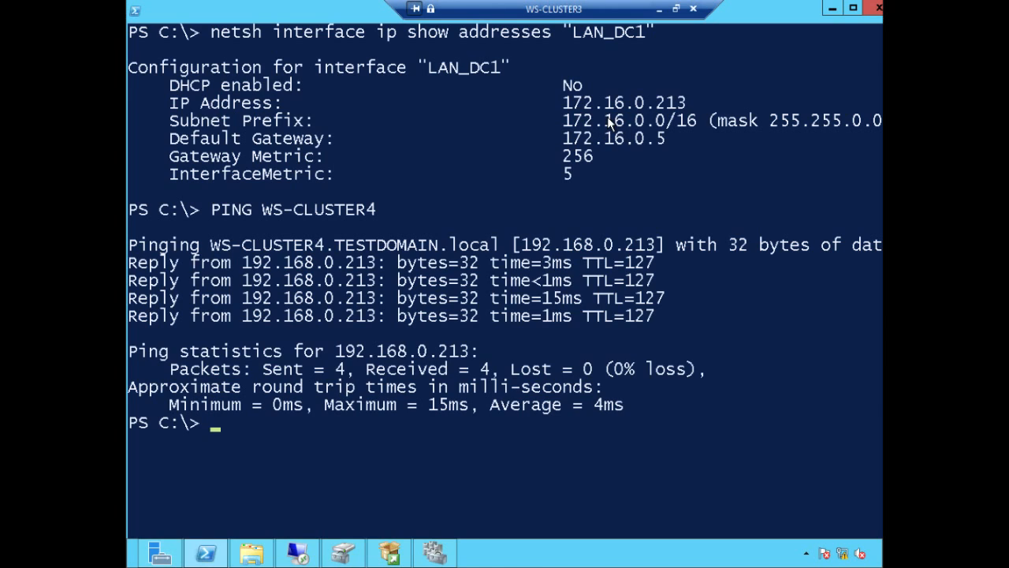
drag(608, 119, 620, 119)
click(682, 103)
drag(565, 104, 689, 115)
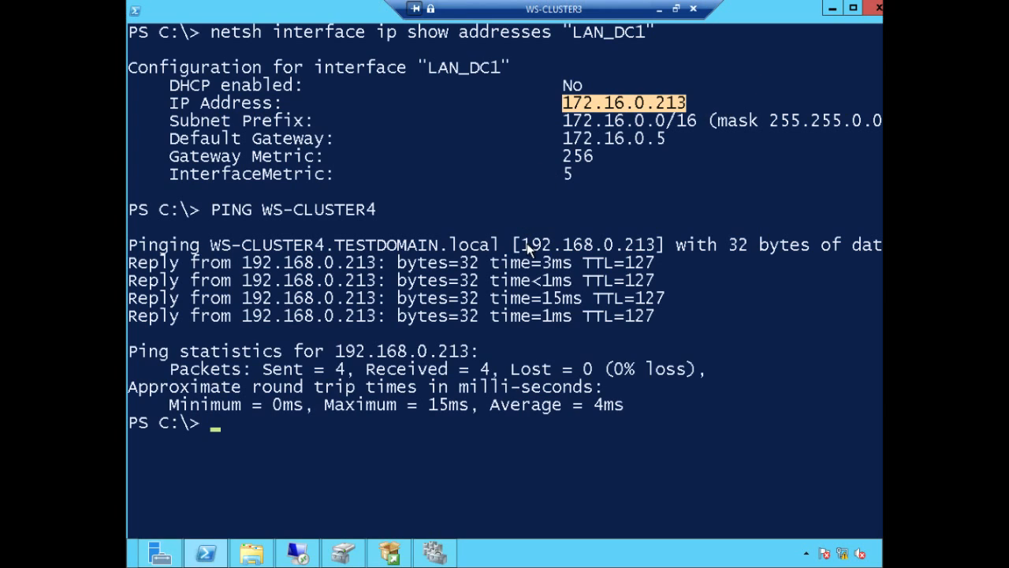
drag(527, 245, 657, 246)
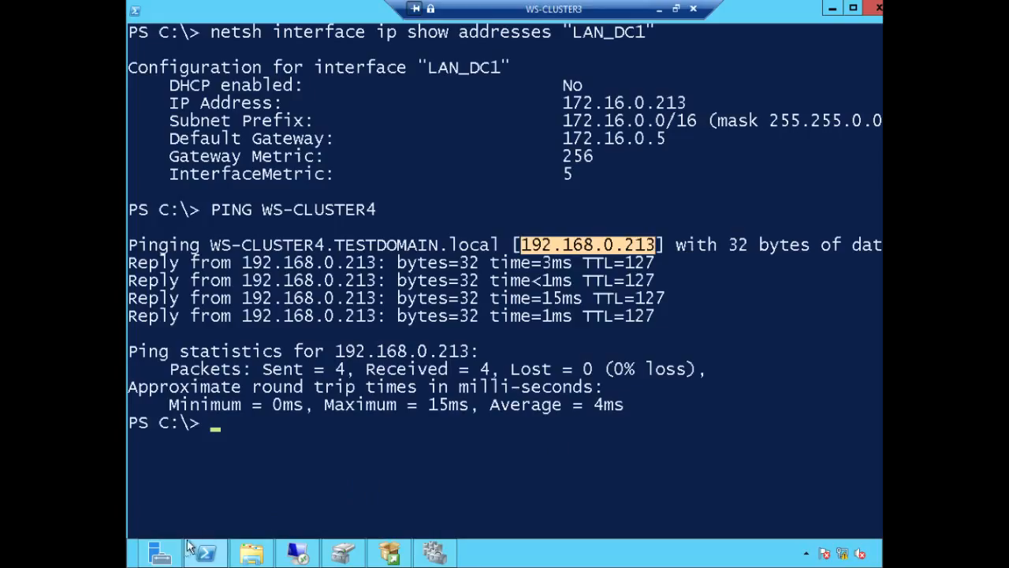
Step: In Server Manager's Add Roles and Features wizard, advance to Features and expand .NET Framework 3.5 Features
mouse_move(167, 554)
click(183, 498)
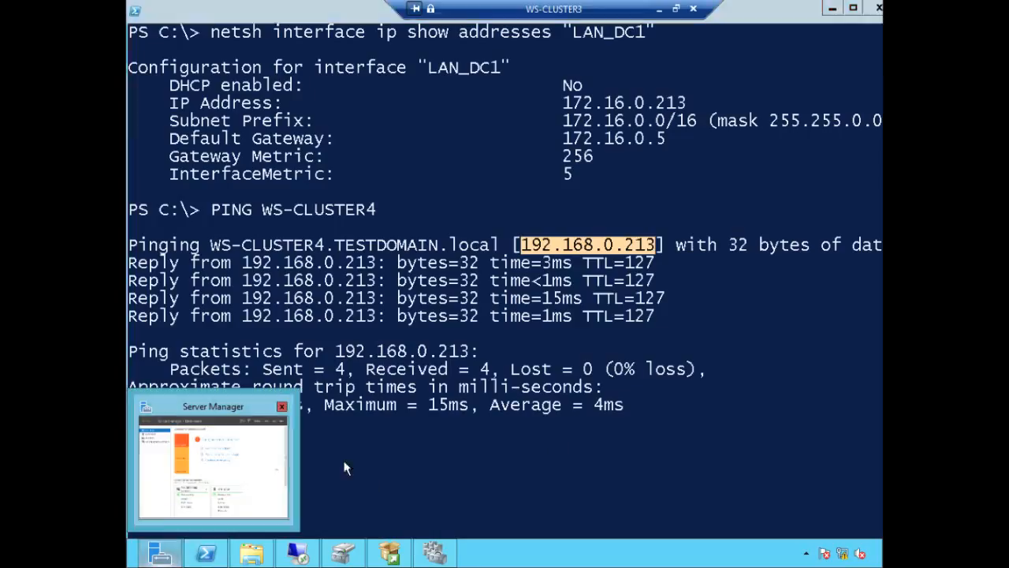
click(556, 180)
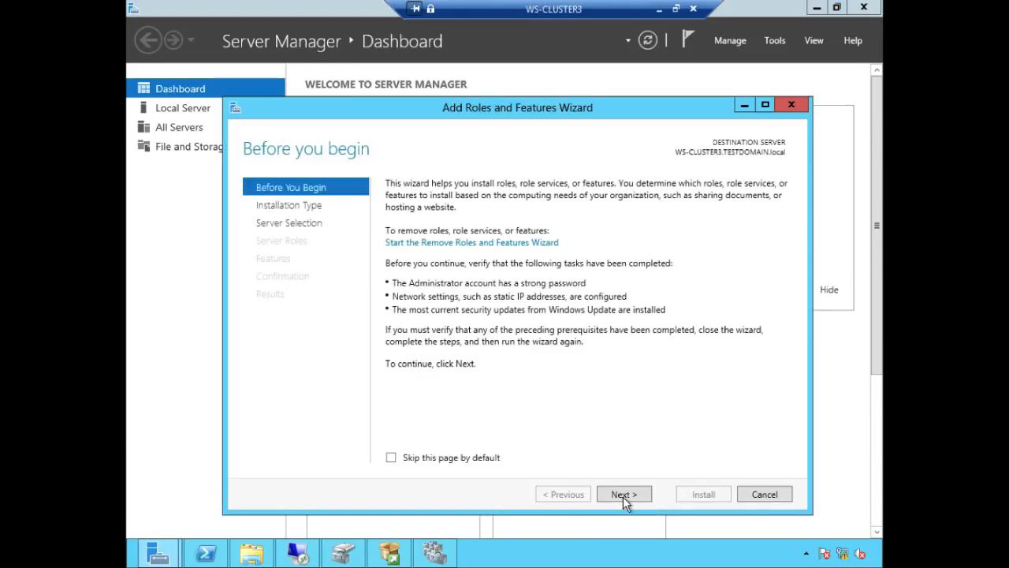
click(624, 493)
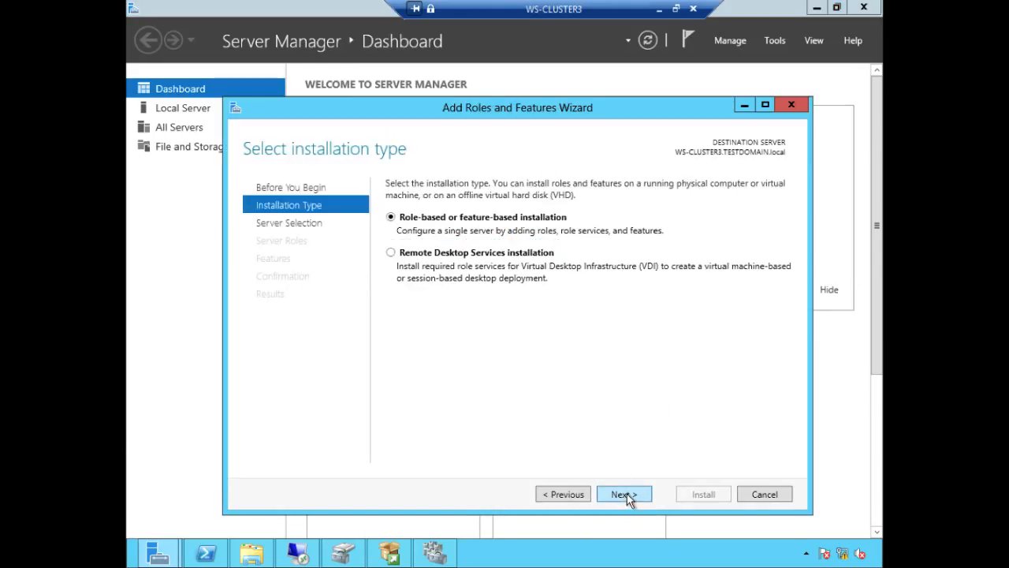
click(624, 493)
click(624, 494)
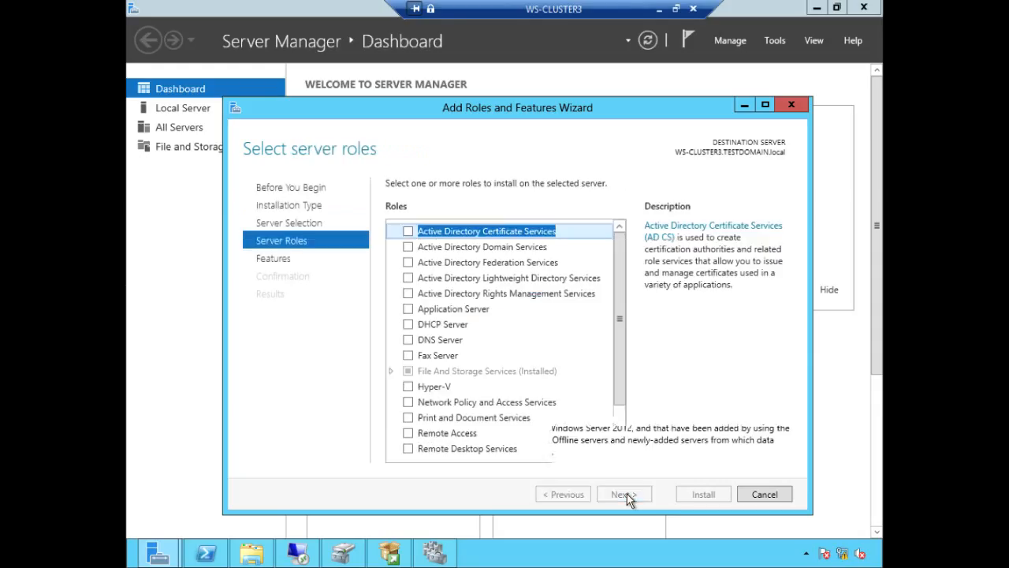
click(627, 494)
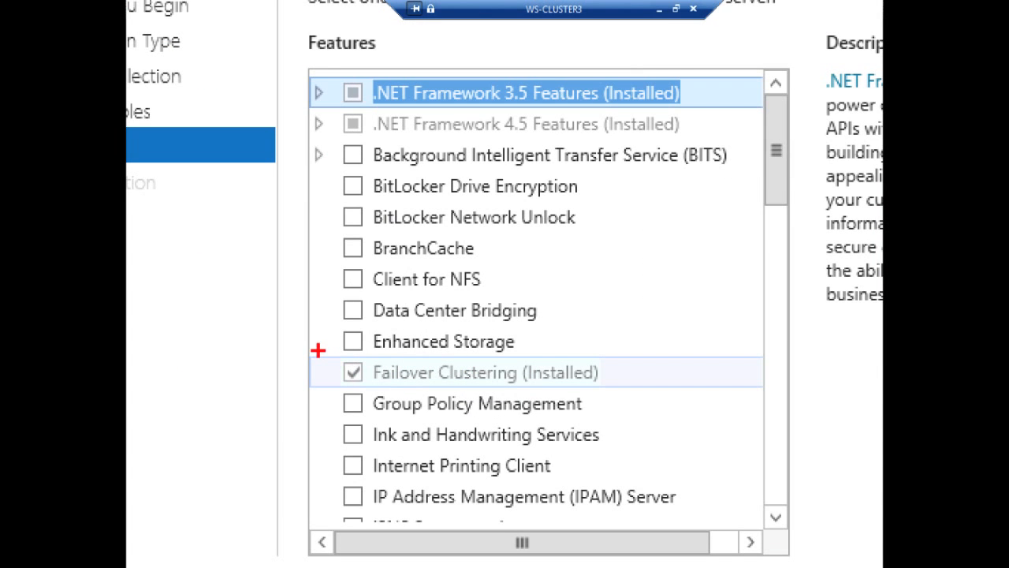
mouse_move(320, 358)
mouse_down()
mouse_move(333, 383)
mouse_move(642, 389)
mouse_up()
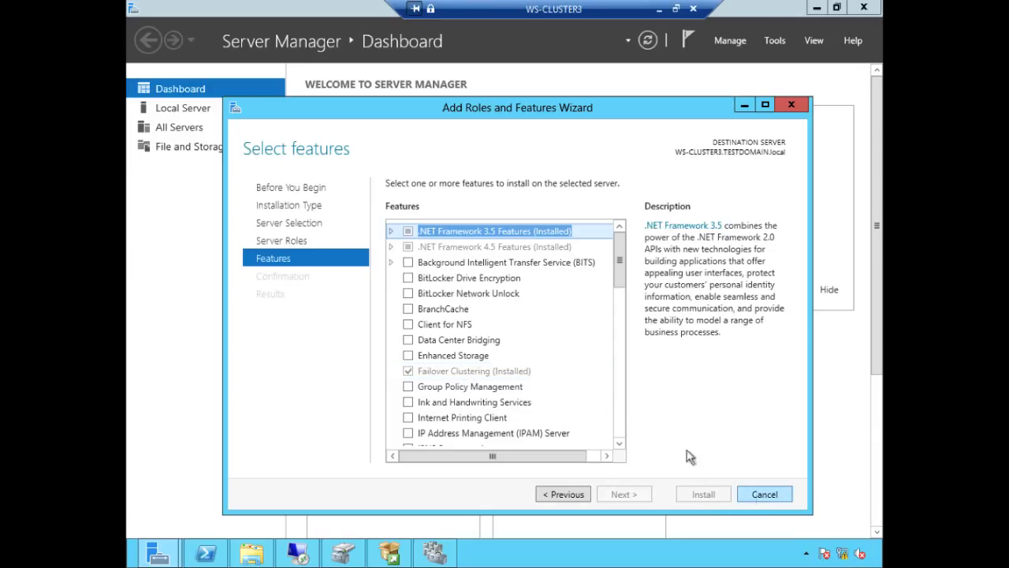
click(391, 230)
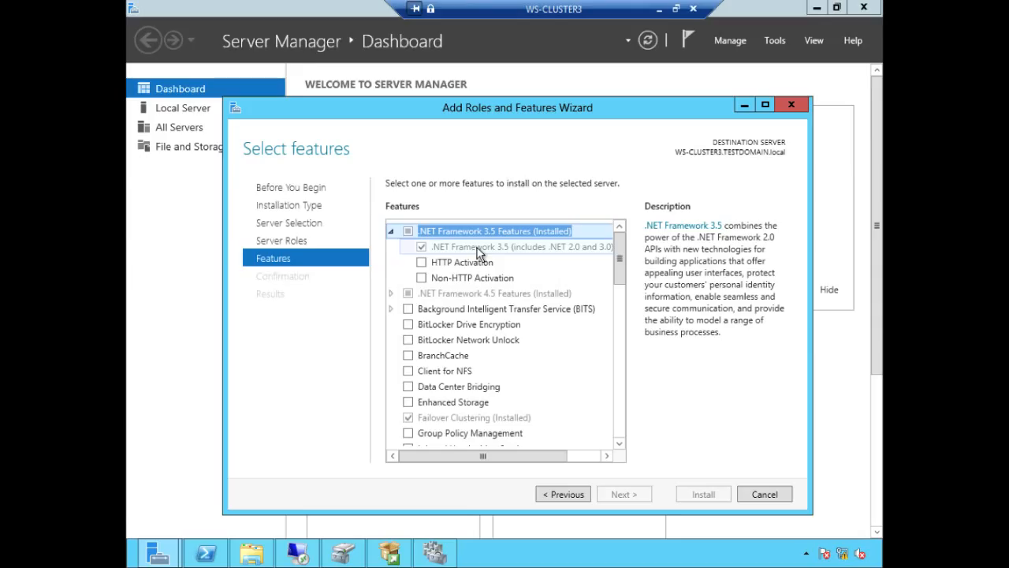
Step: Clear the PowerShell highlight and start the Validate a Configuration wizard in Failover Cluster Manager
key(alt+Tab)
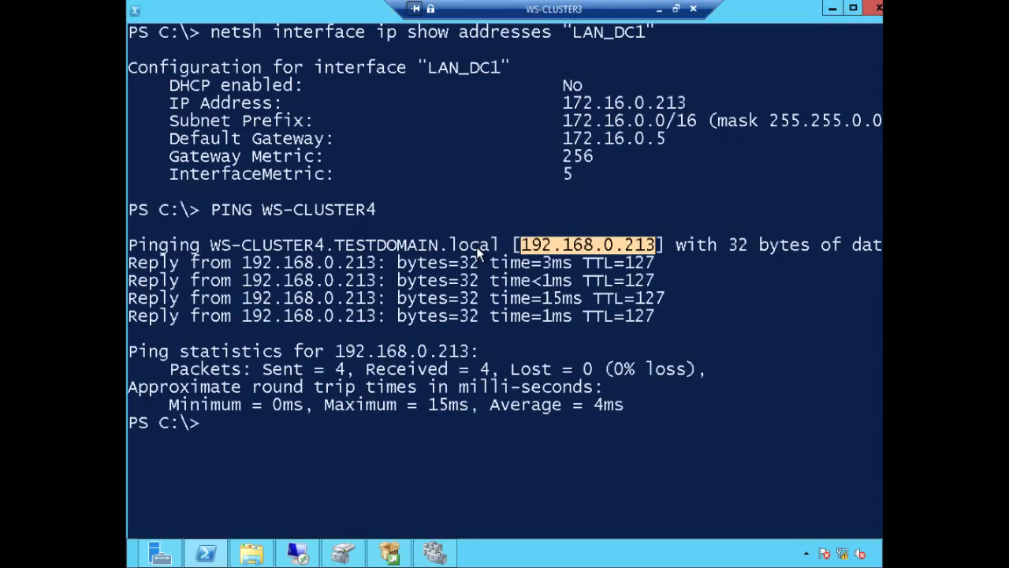
click(717, 400)
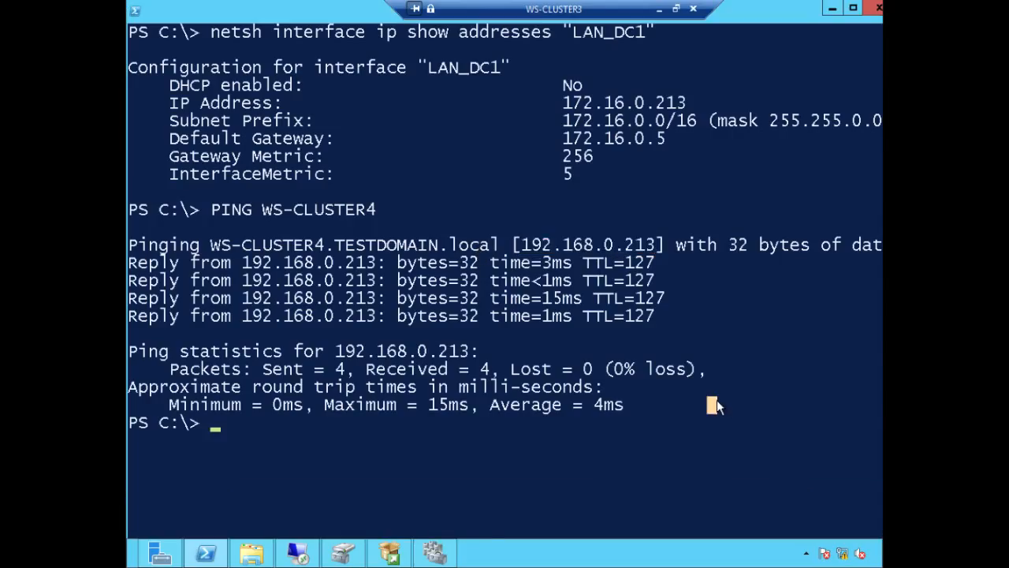
click(438, 554)
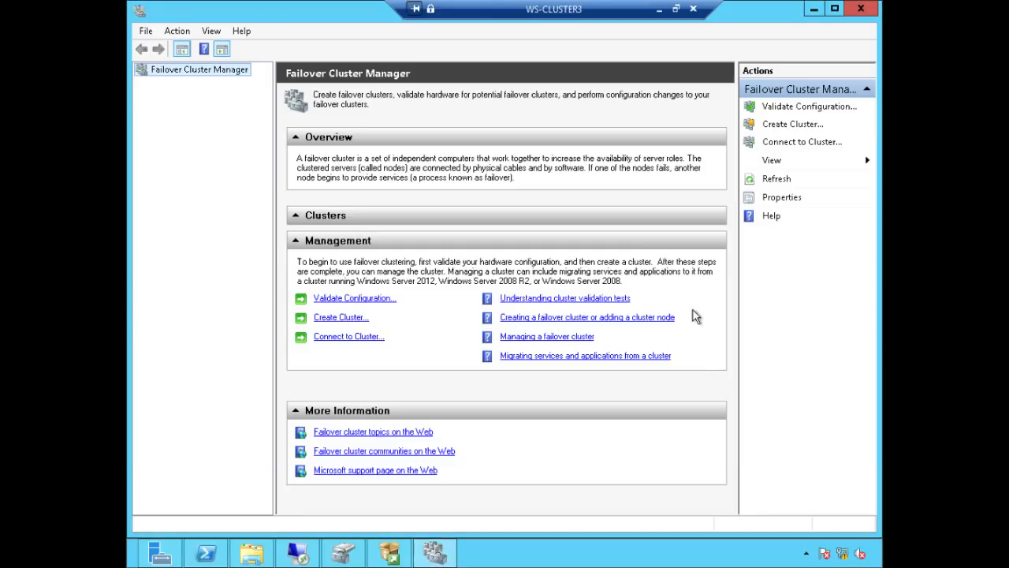
click(381, 300)
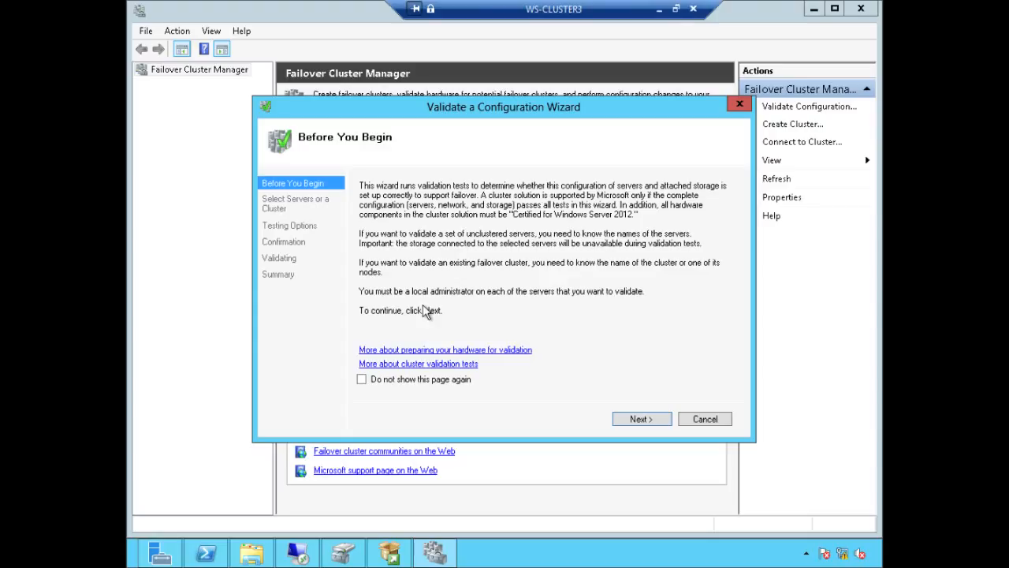
click(642, 420)
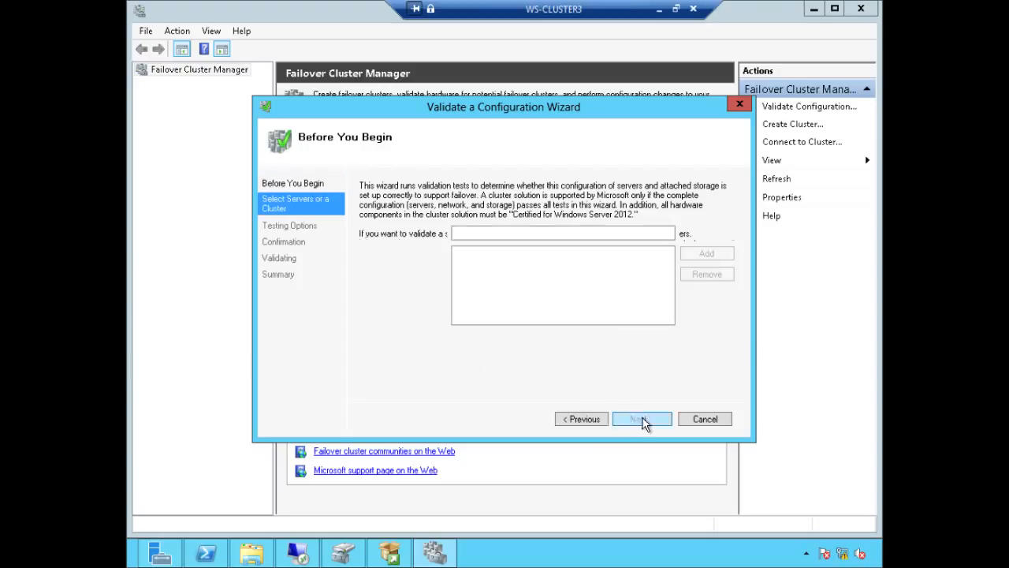
Step: Add WS-CLUSTER3 and WS-CLUSTER4 as the servers to validate
text(WS)
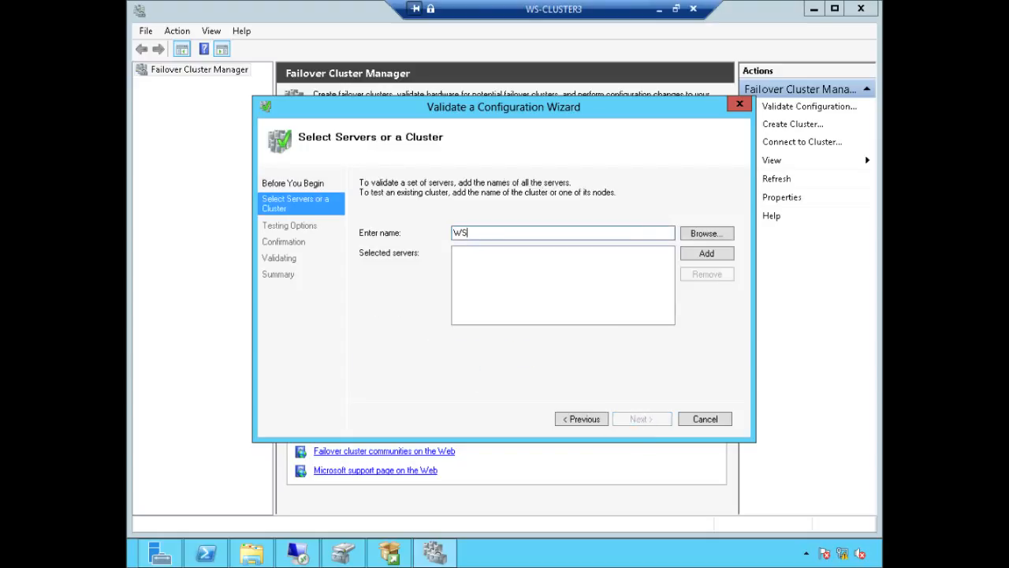
text(-CLUSTER3)
drag(526, 231, 401, 239)
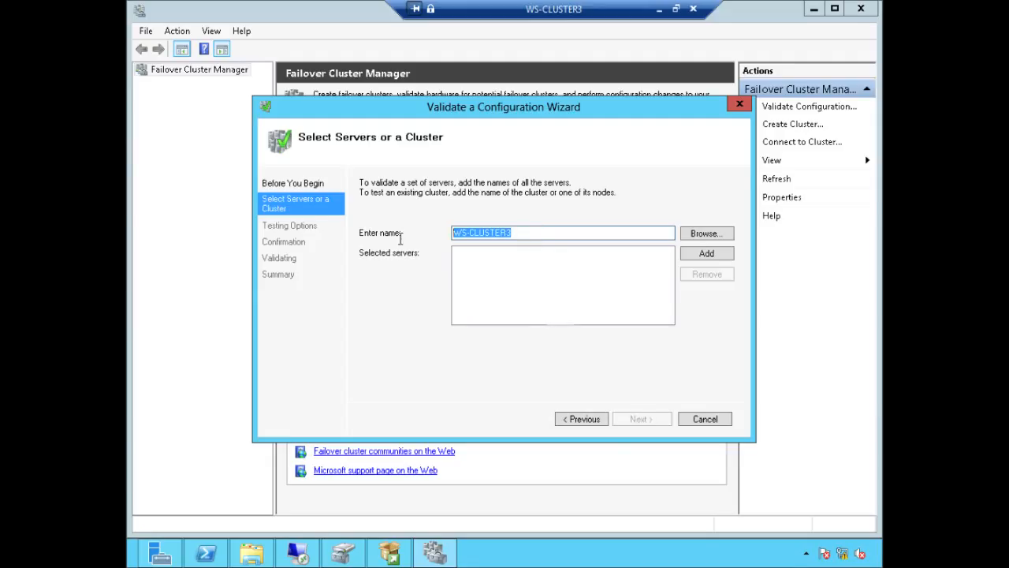
click(706, 253)
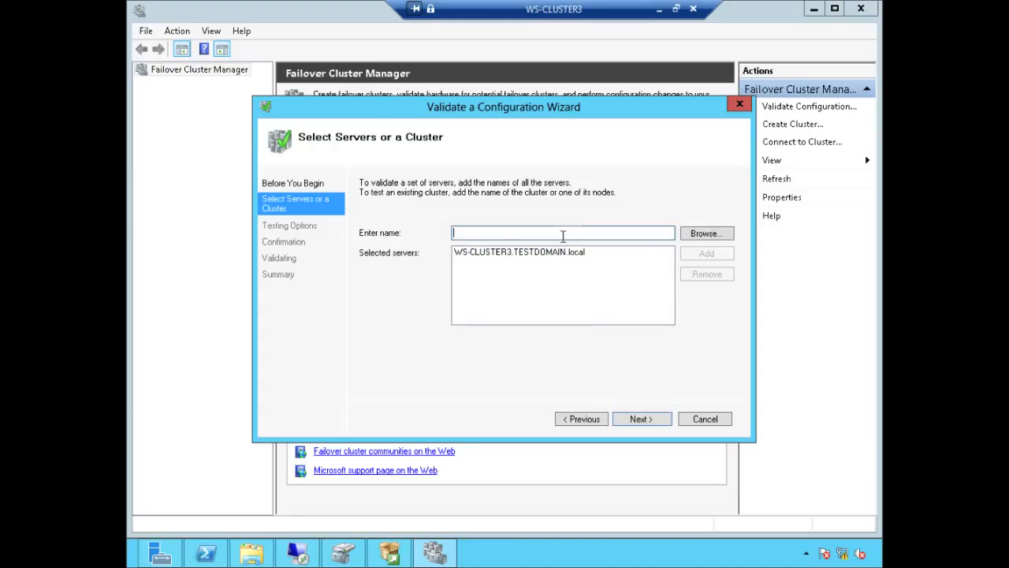
text(WS-CLUSTER4)
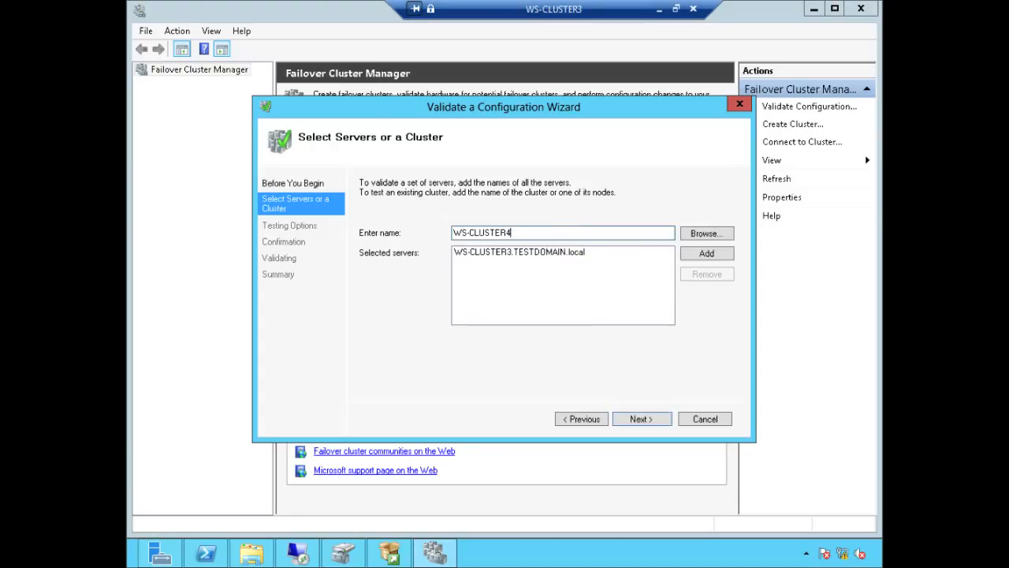
click(724, 257)
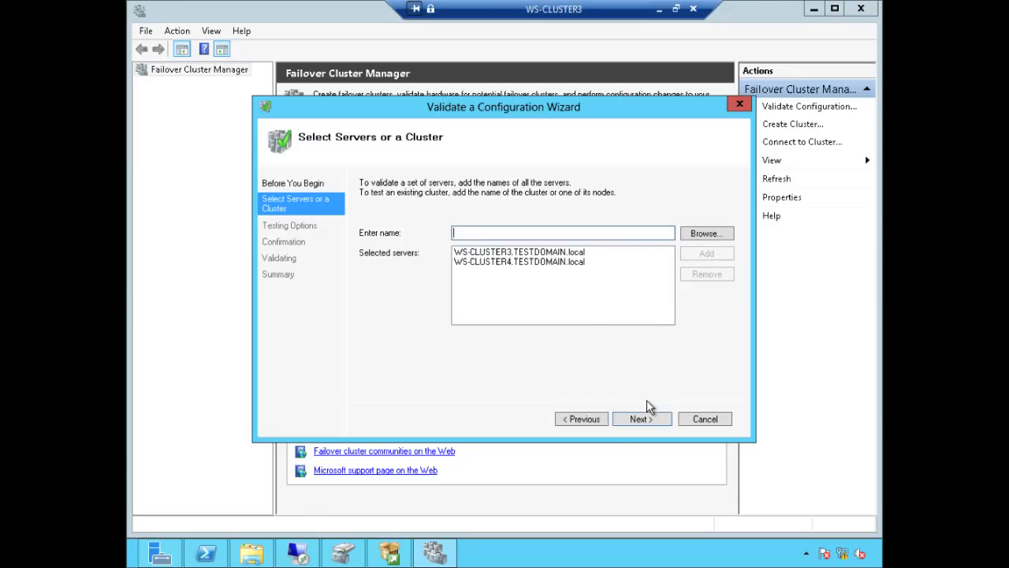
click(649, 419)
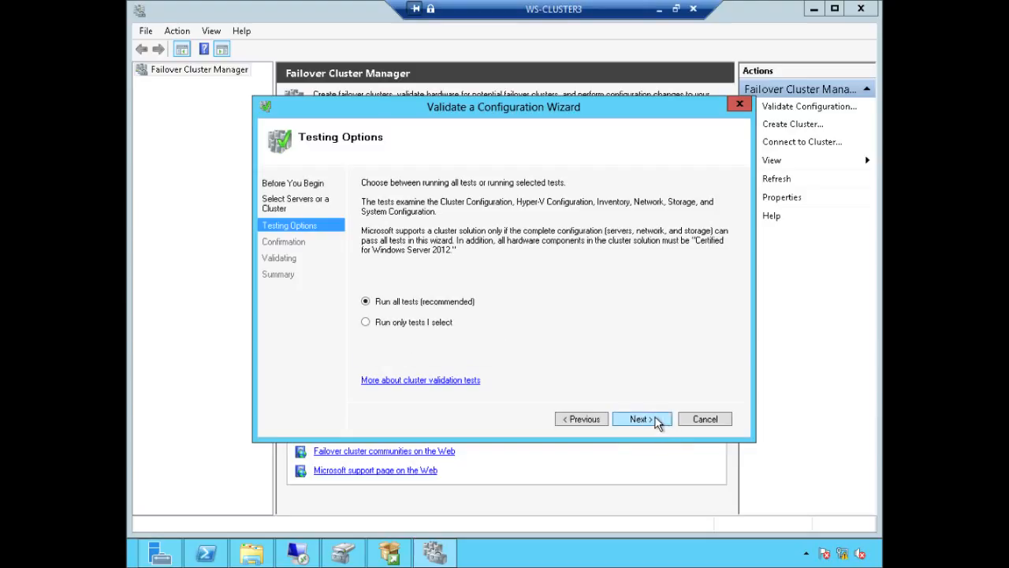
Step: Run all validation tests on WS-CLUSTER3 and WS-CLUSTER4, then open the full validation report
click(659, 420)
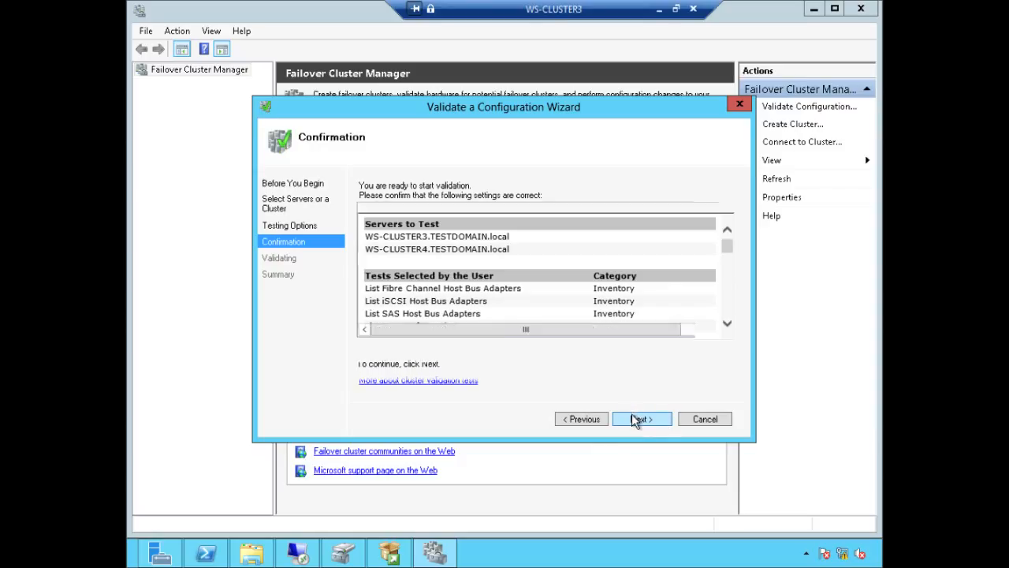
click(633, 415)
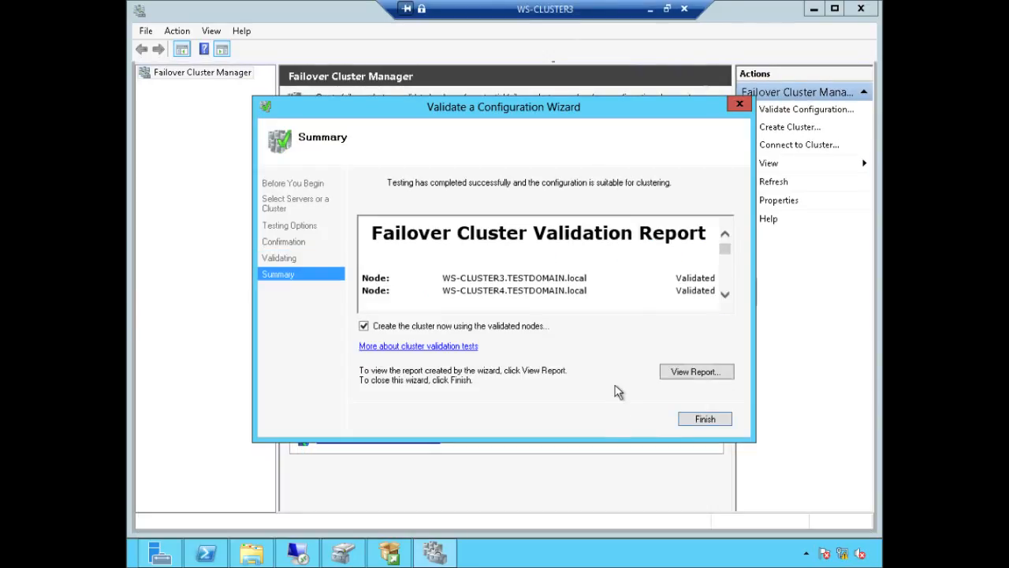
click(698, 373)
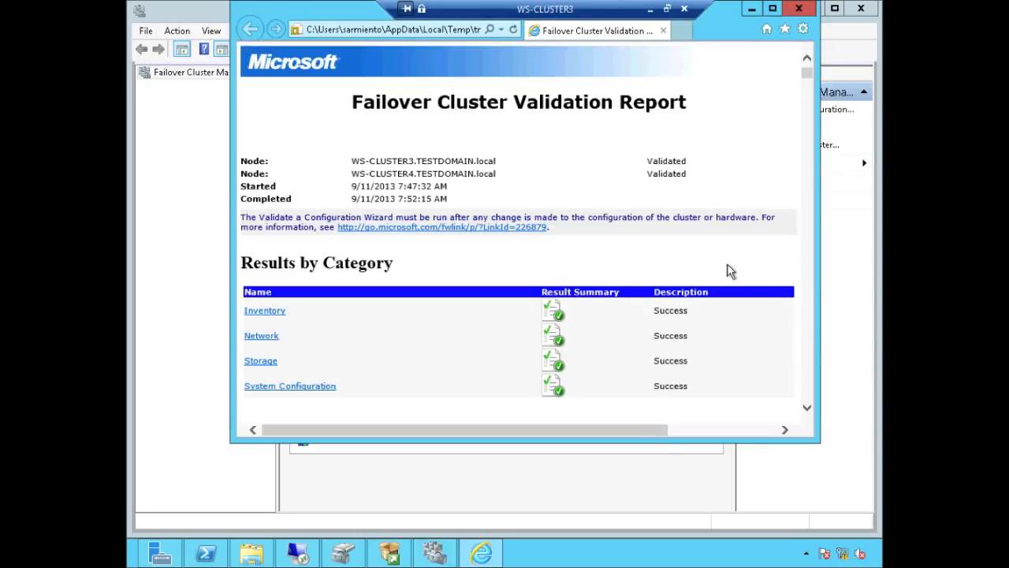
Step: Maximize the Internet Explorer validation report, review the all-Success categories, and close it
click(773, 9)
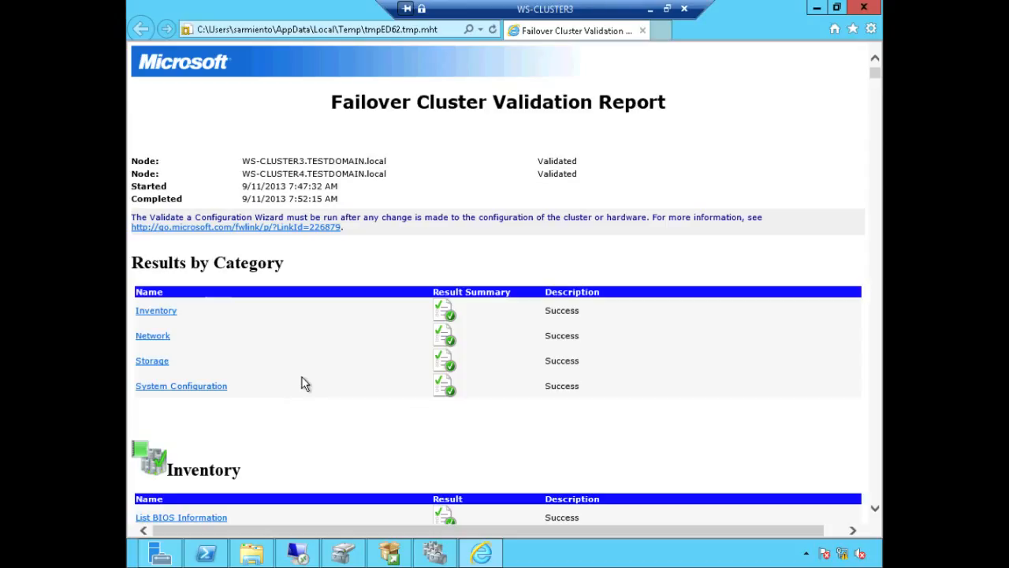
click(864, 7)
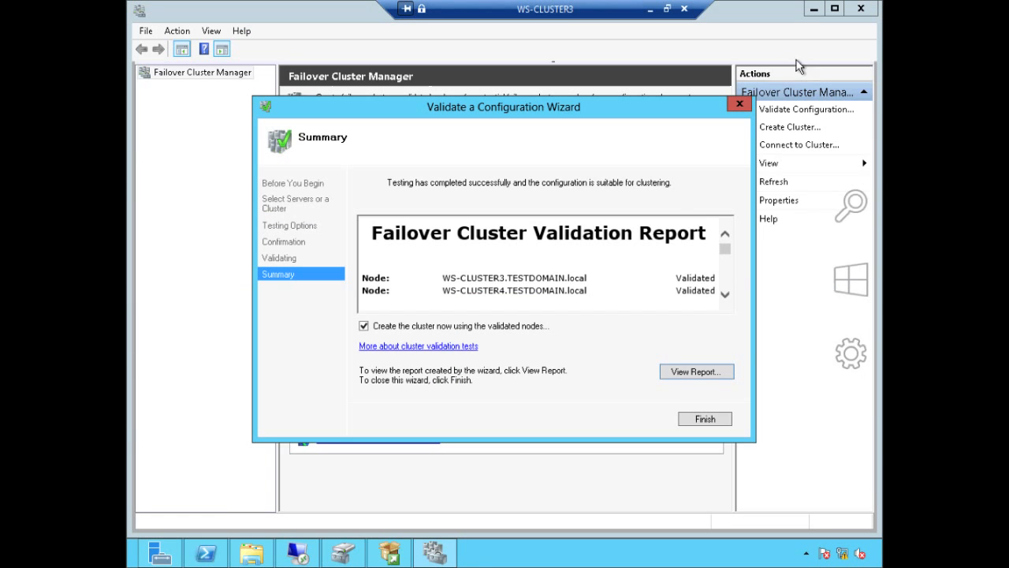
Step: Finish validation and advance the Create Cluster Wizard to the administration access point page
click(705, 420)
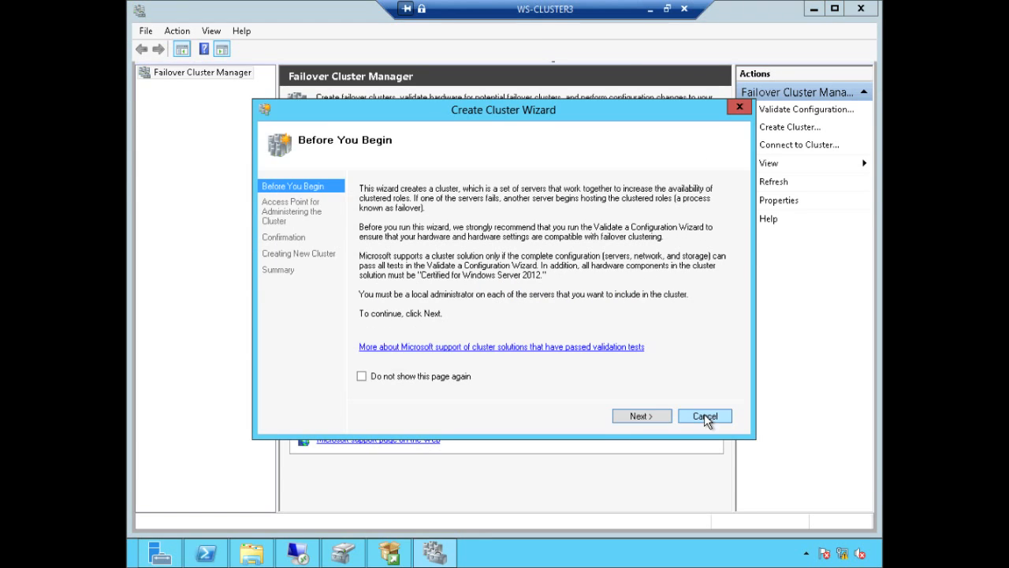
click(658, 418)
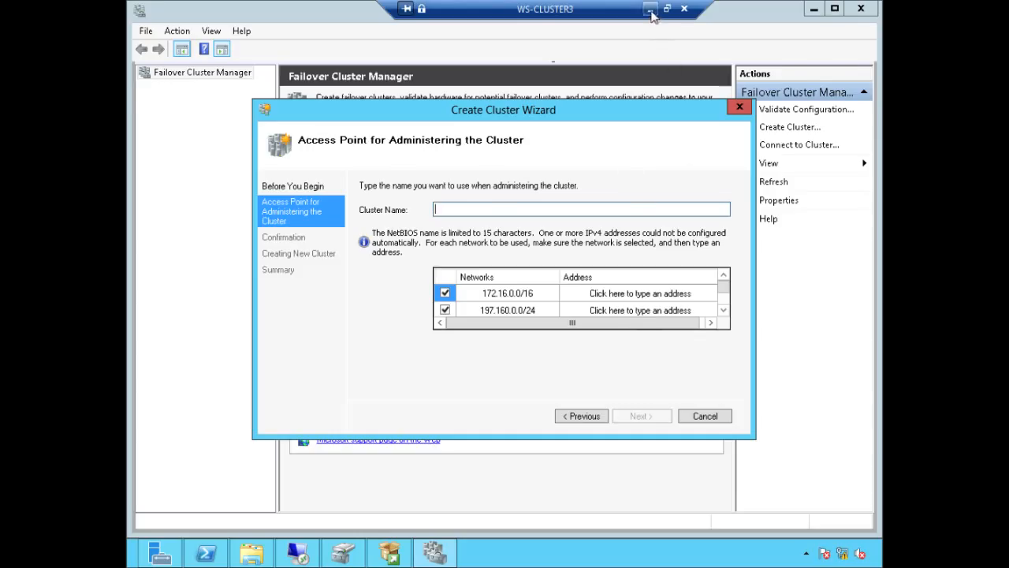
click(652, 10)
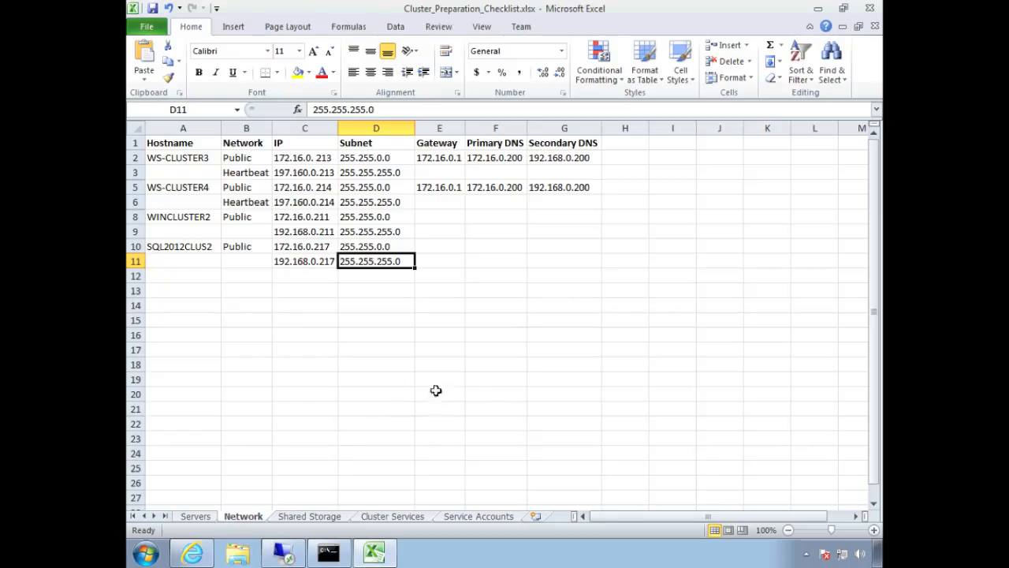
Step: Read WINCLUSTER2, 172.16.0.211 and 192.168.0.211 from the Excel workbook, then enter WINCLUSTER2 as cluster name
click(191, 220)
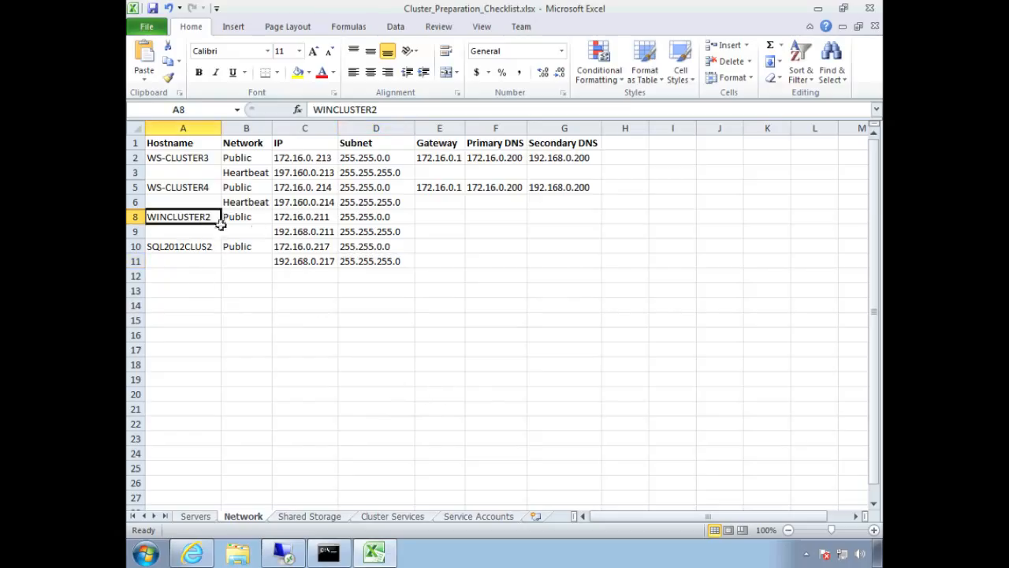
click(323, 220)
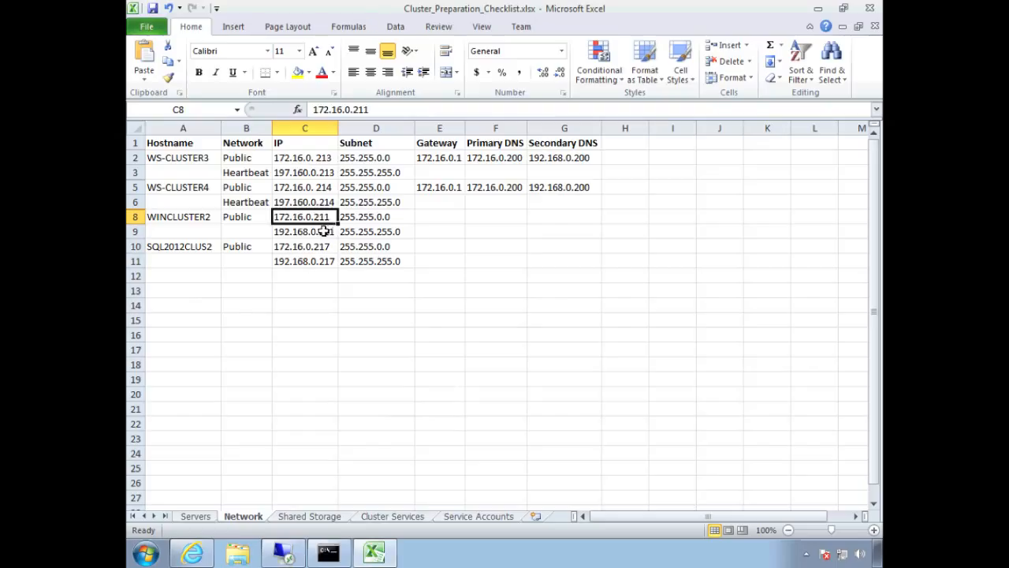
click(322, 231)
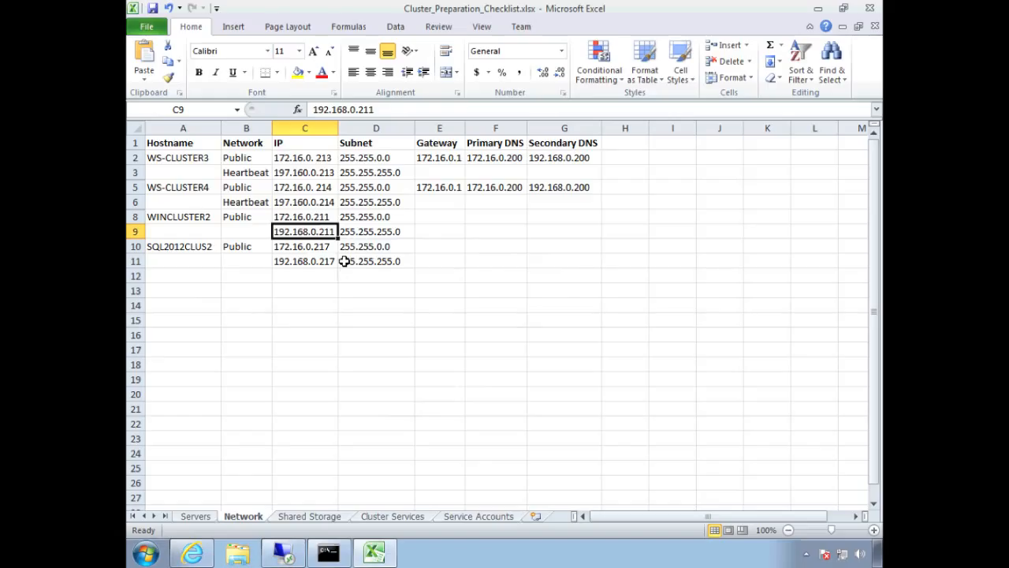
click(288, 551)
text(WINCLUSTER2)
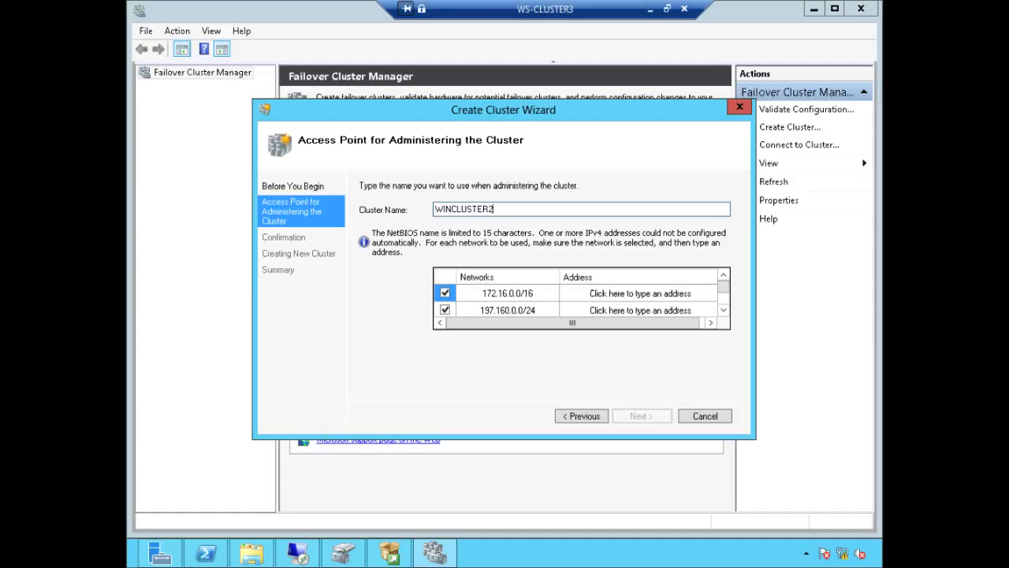
Step: Give the 172.16.0.0/16 network the cluster address 172.16.0.211
click(697, 294)
text(211)
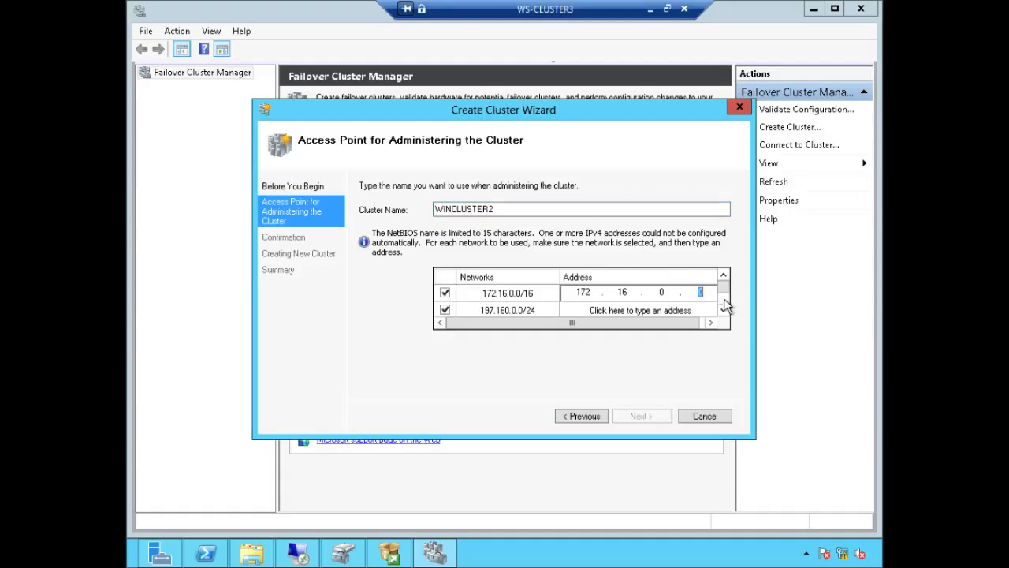
scroll(714, 300, down, 1)
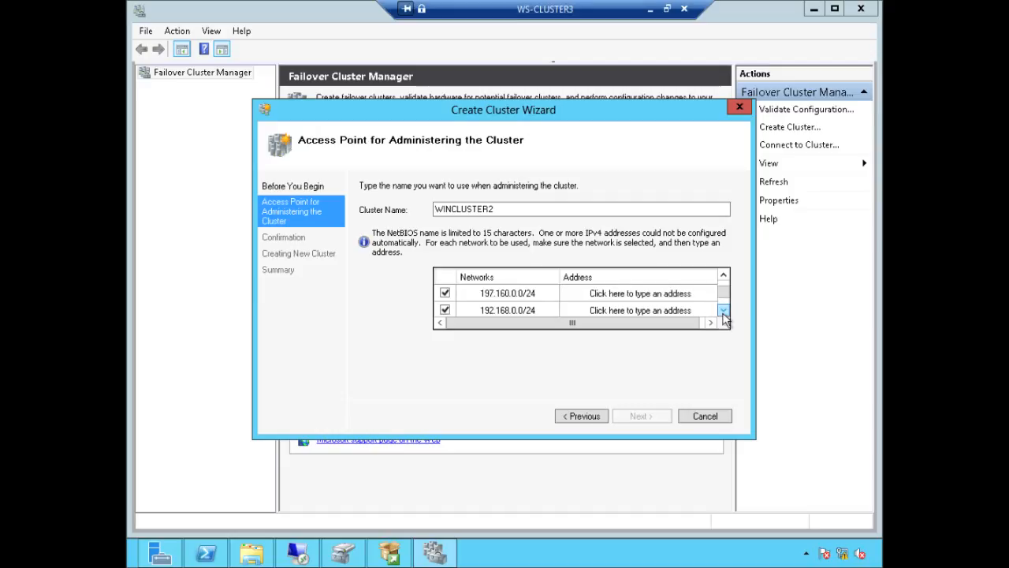
click(723, 310)
click(723, 310)
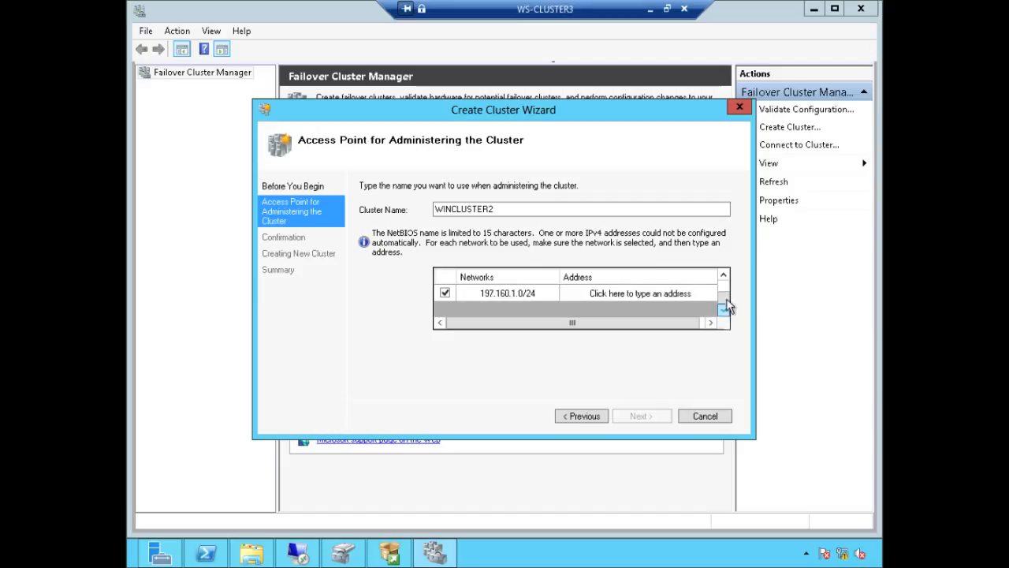
click(723, 277)
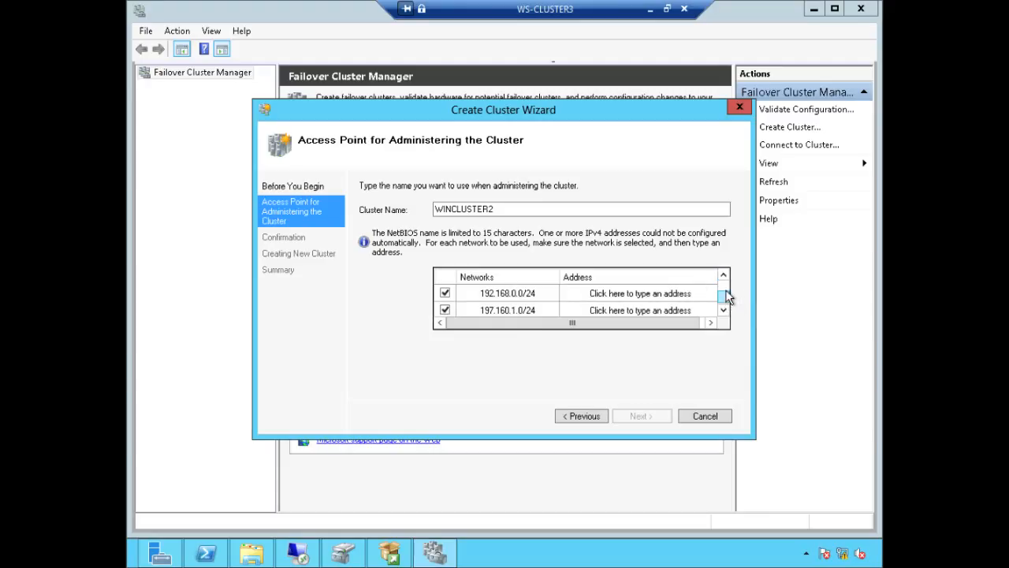
drag(726, 296, 726, 287)
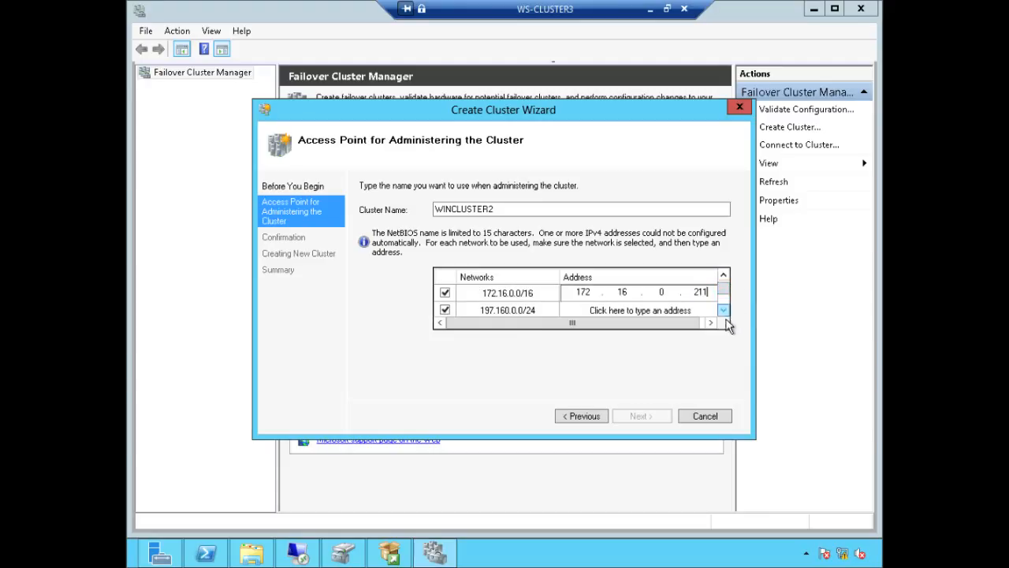
Step: Exclude the 197.160.0.0/24 and 197.160.1.0/24 networks from the cluster
click(444, 310)
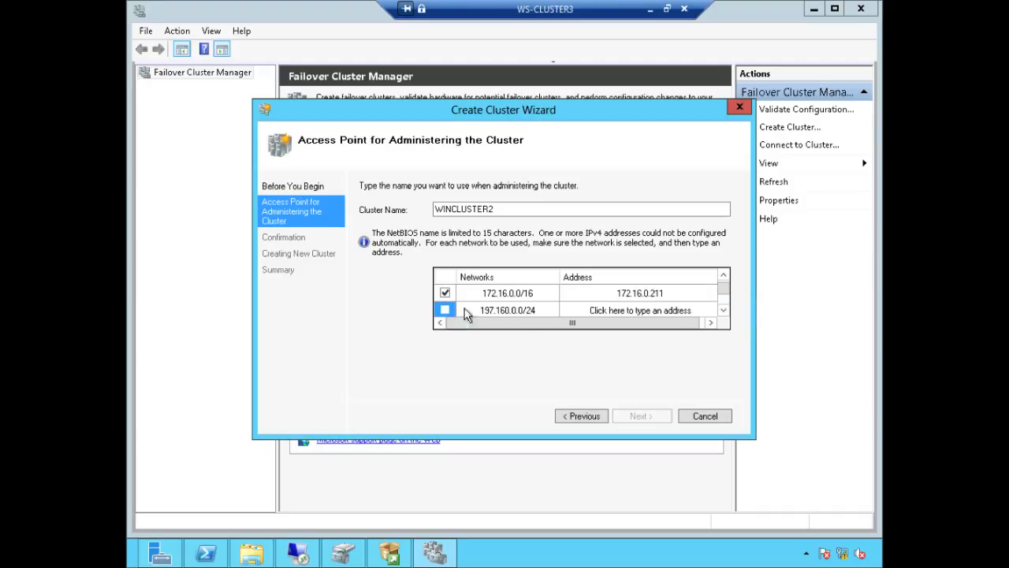
click(723, 310)
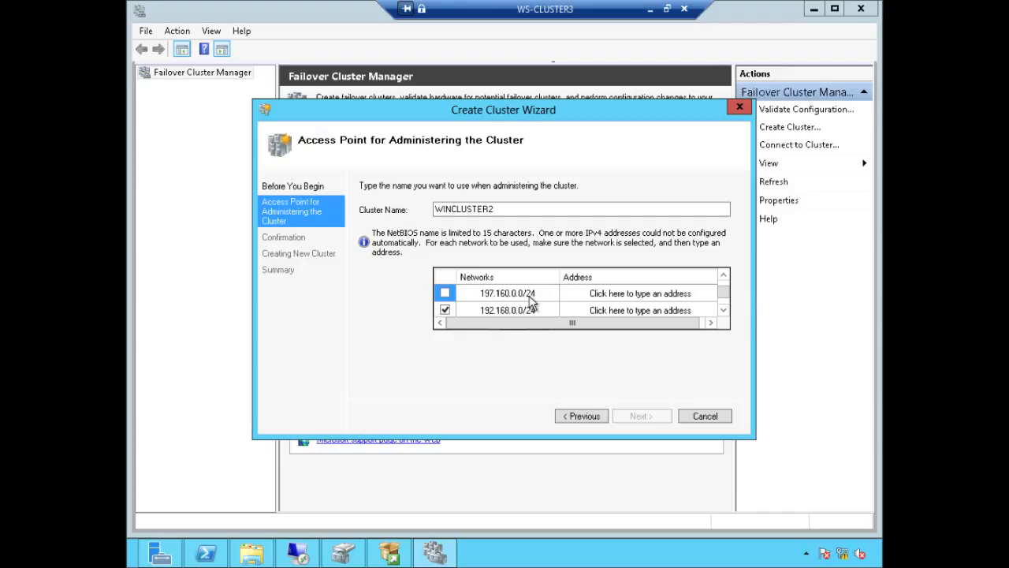
click(724, 311)
click(446, 310)
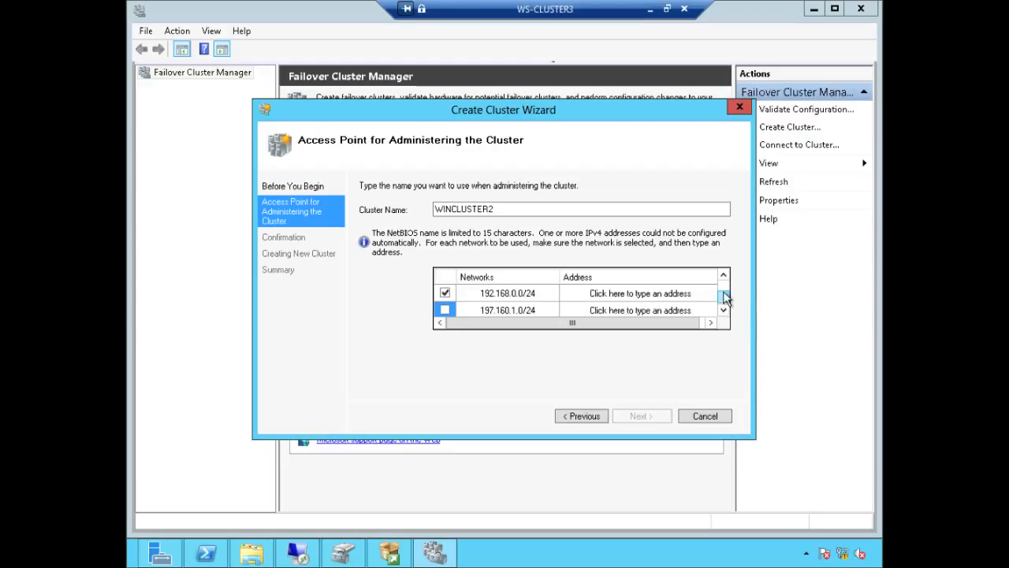
click(725, 281)
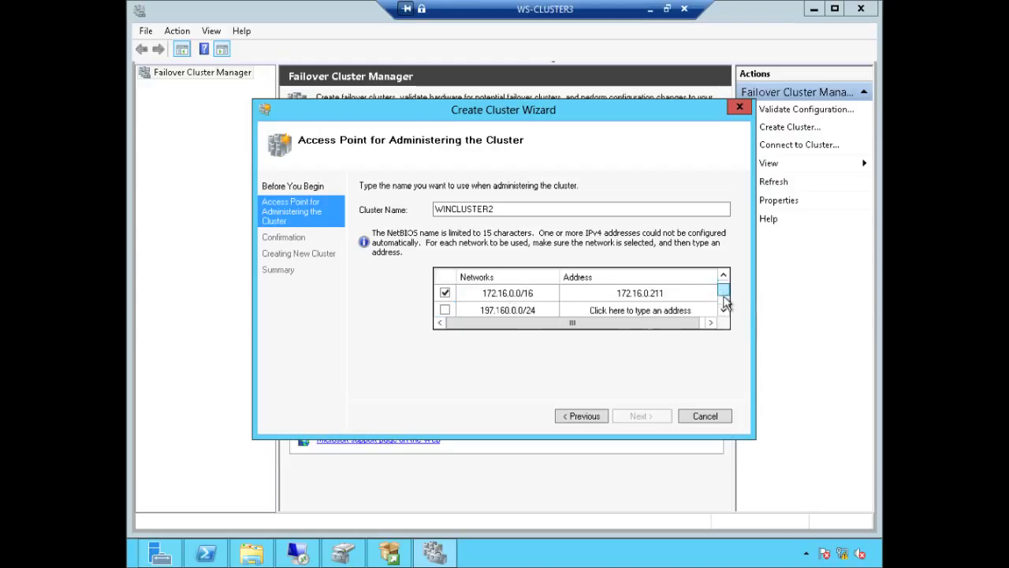
Step: Give the 192.168.0.0/24 network the address 192.168.0.211 and accept the access point settings
scroll(725, 300, down, 1)
click(698, 310)
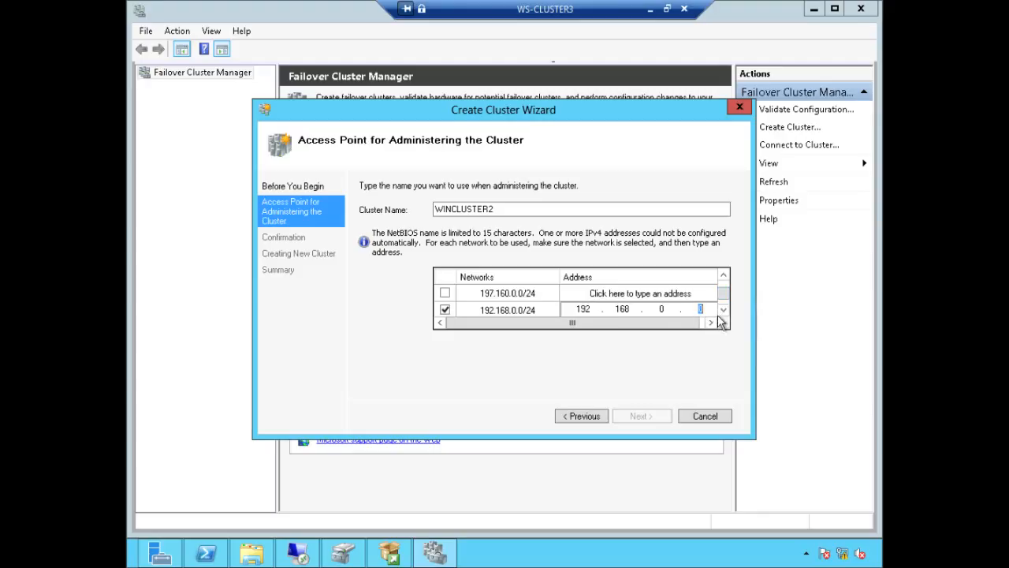
text(211)
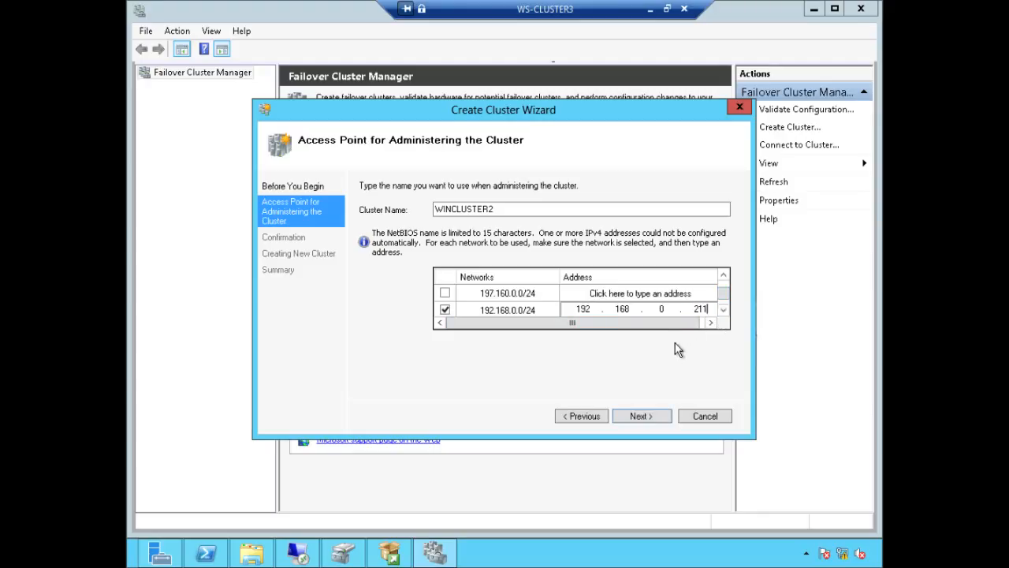
click(653, 416)
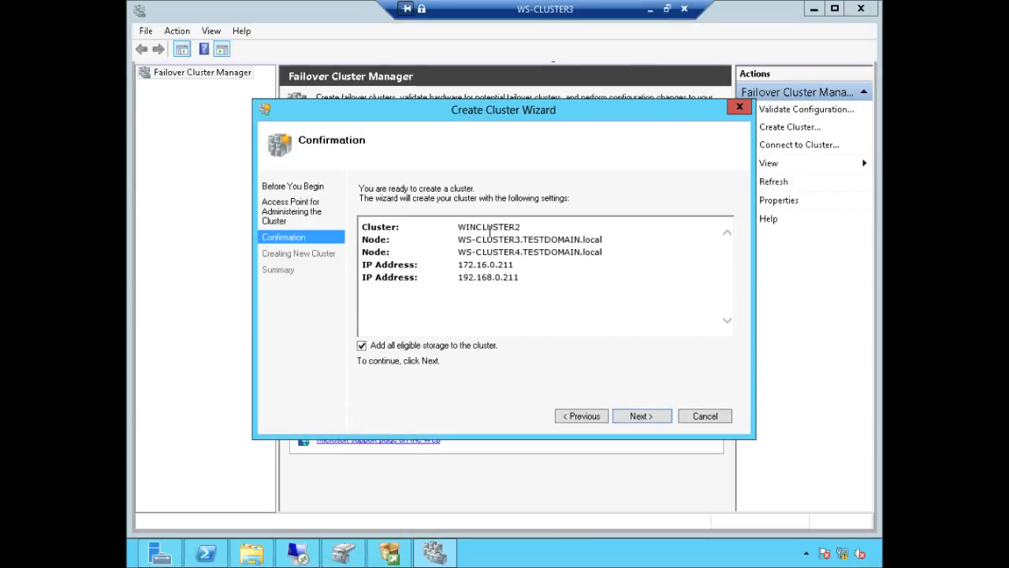
Step: Confirm the WINCLUSTER2 settings with all eligible storage and start building the cluster
click(638, 416)
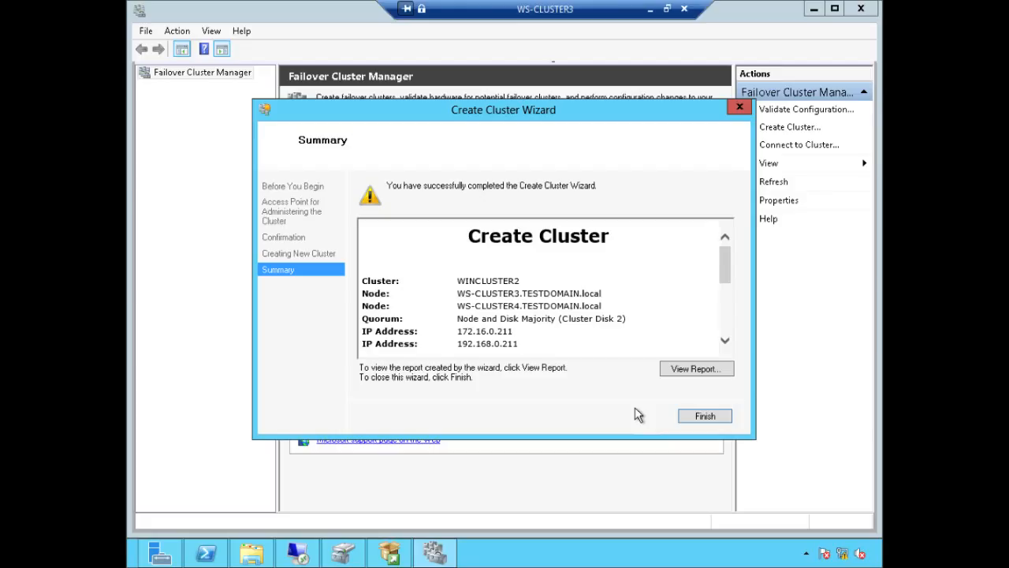
Step: Scroll through the creation report's Cluster Disk 1 error, then close the finished wizard
drag(728, 273, 728, 308)
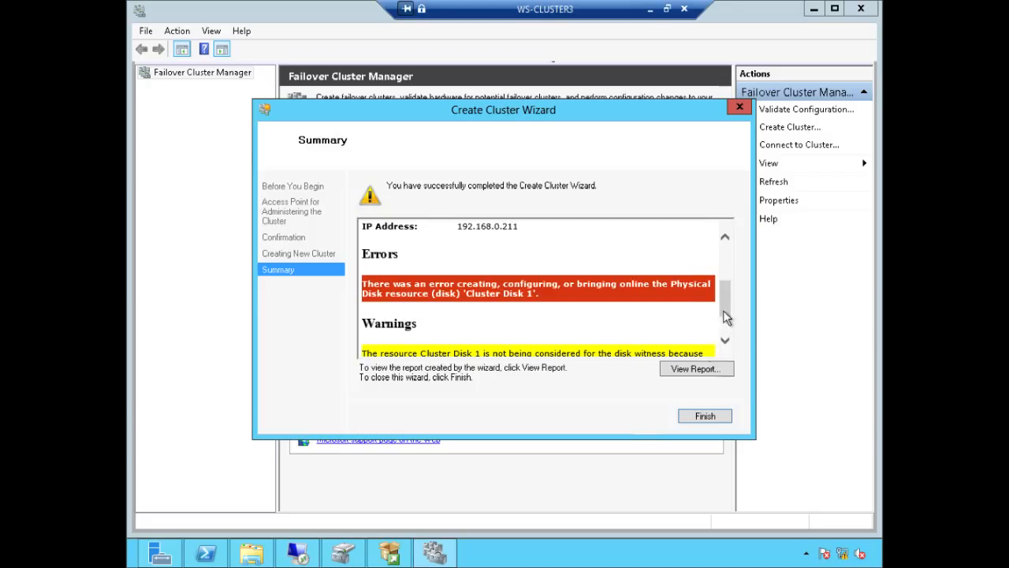
drag(726, 317, 725, 257)
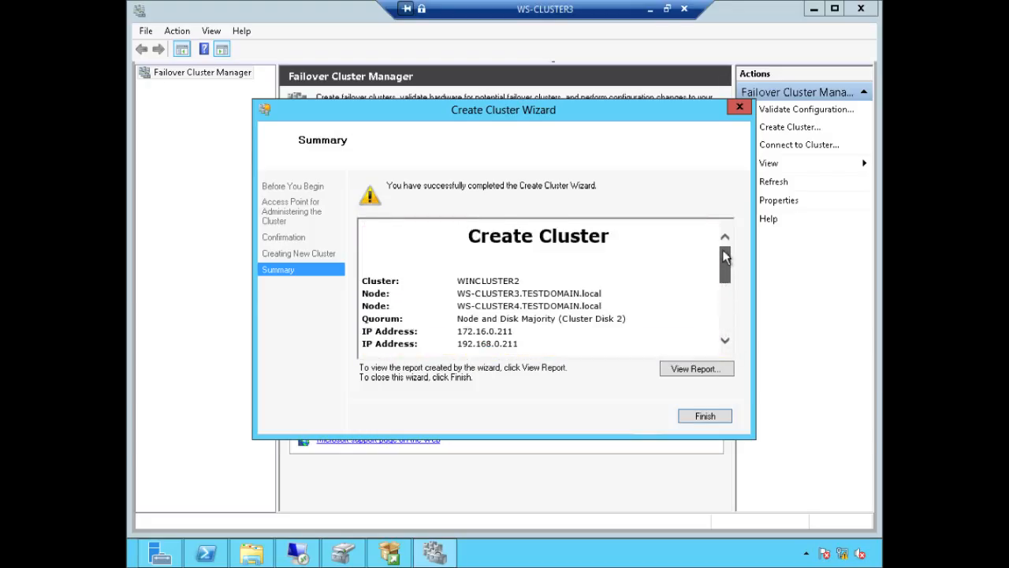
click(705, 415)
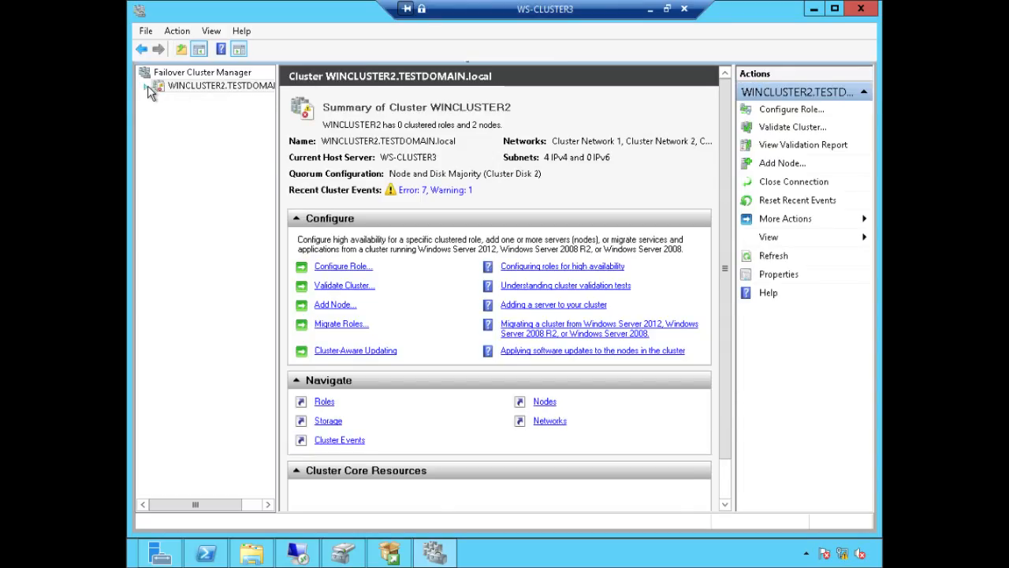
Step: List WINCLUSTER2's storage disks and inspect Cluster Disks 1–5, ending on the failed Cluster Disk 1
click(147, 85)
click(160, 125)
click(193, 140)
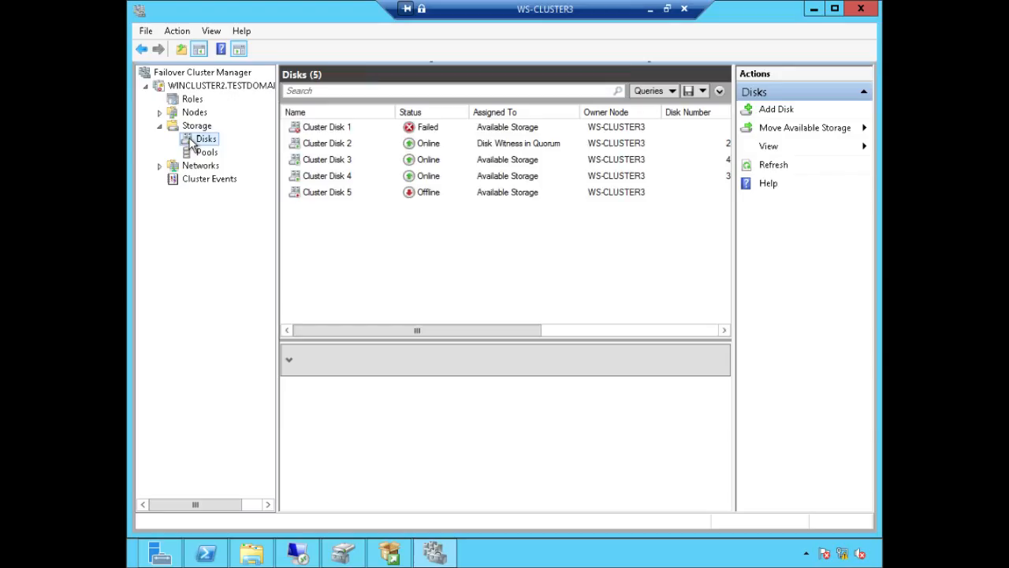
click(342, 128)
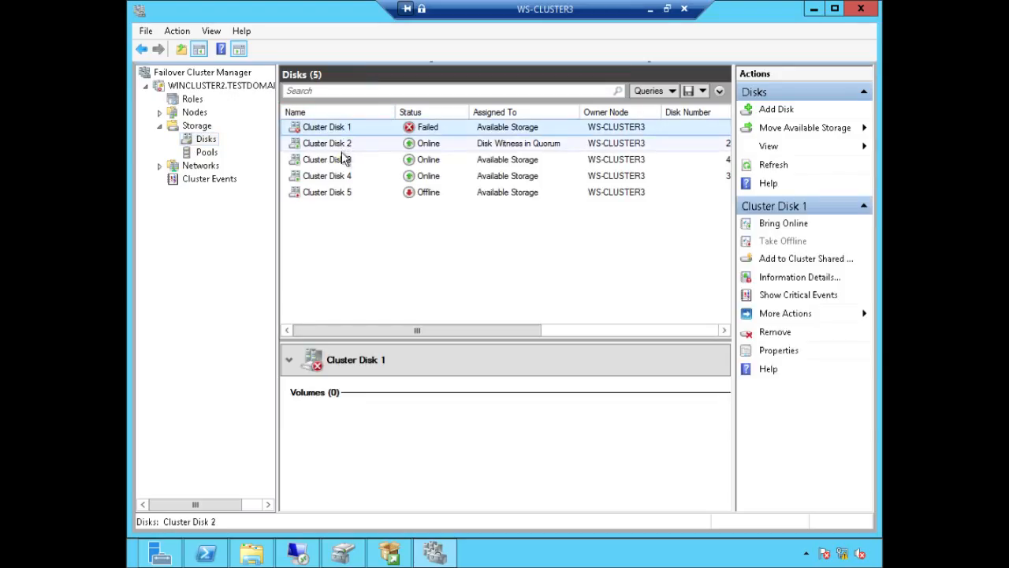
click(345, 143)
click(344, 161)
click(343, 178)
click(339, 192)
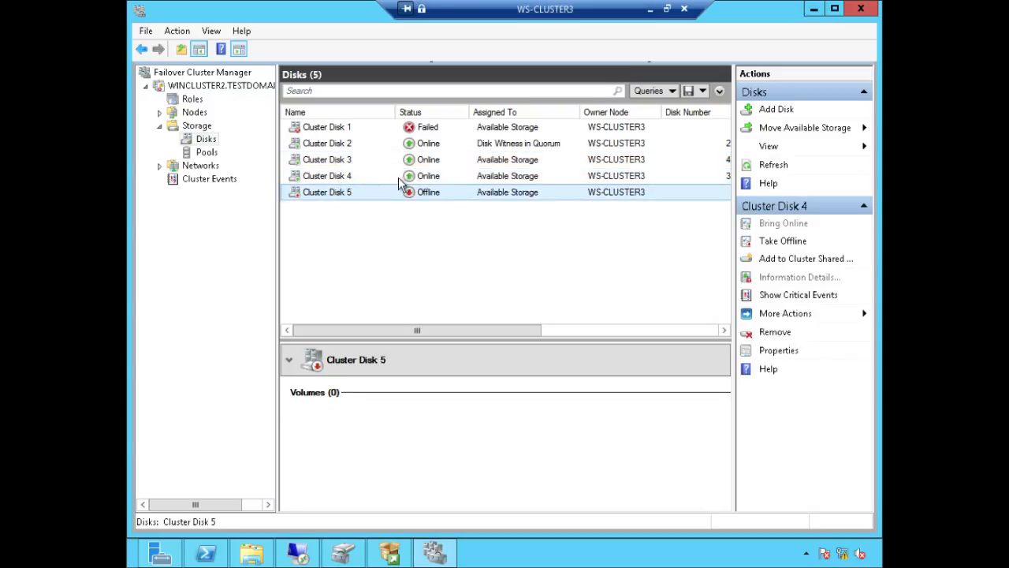
click(345, 128)
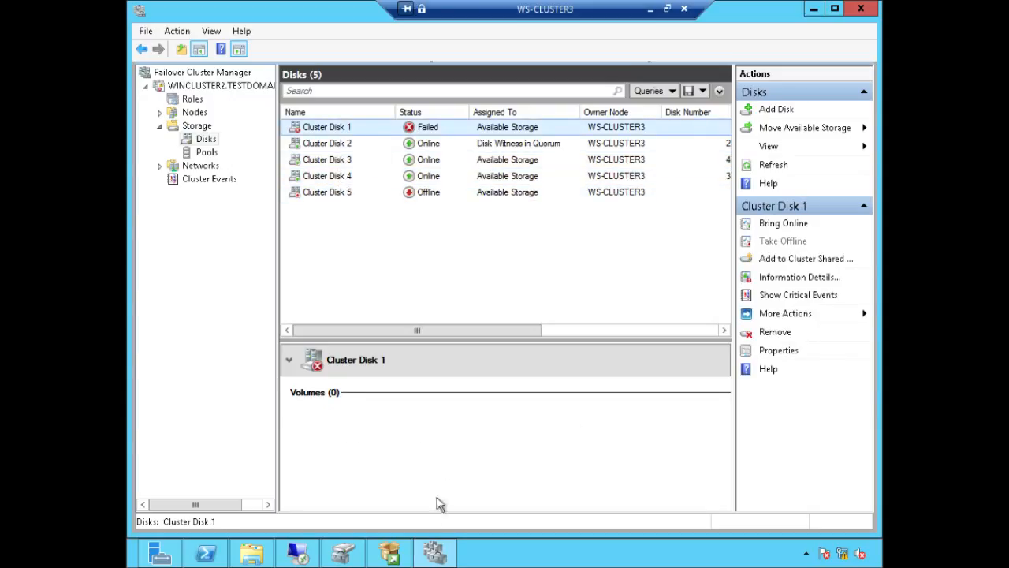
Step: Bring Disk Management forward and scroll to the reserved 20 GB Disk 1
mouse_move(347, 556)
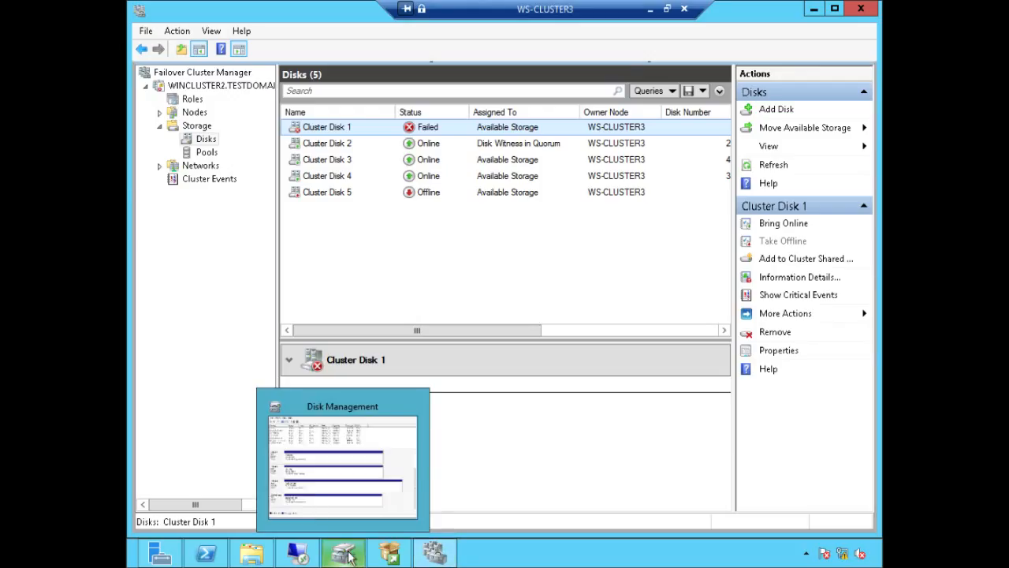
click(406, 462)
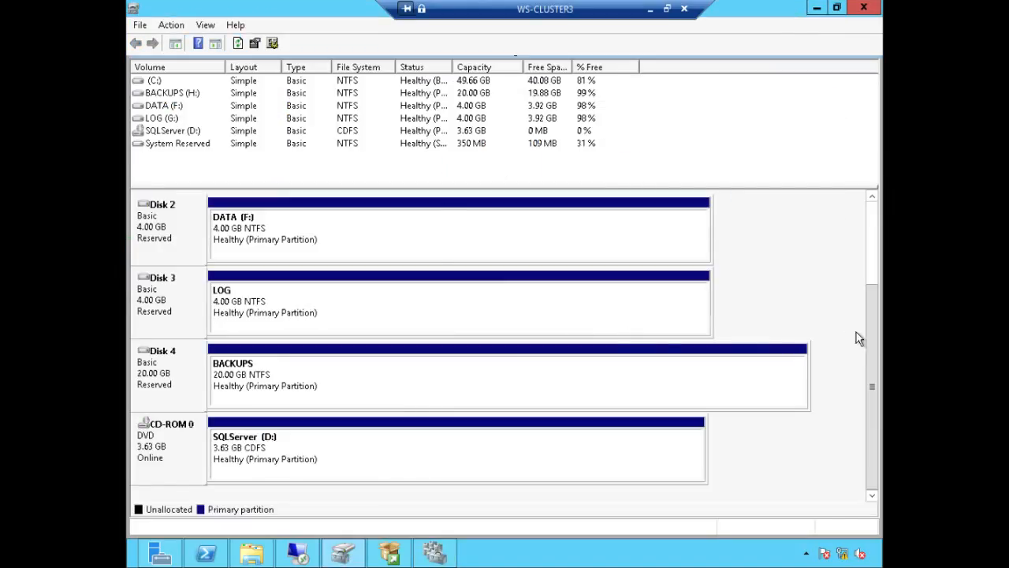
scroll(870, 240, up, 3)
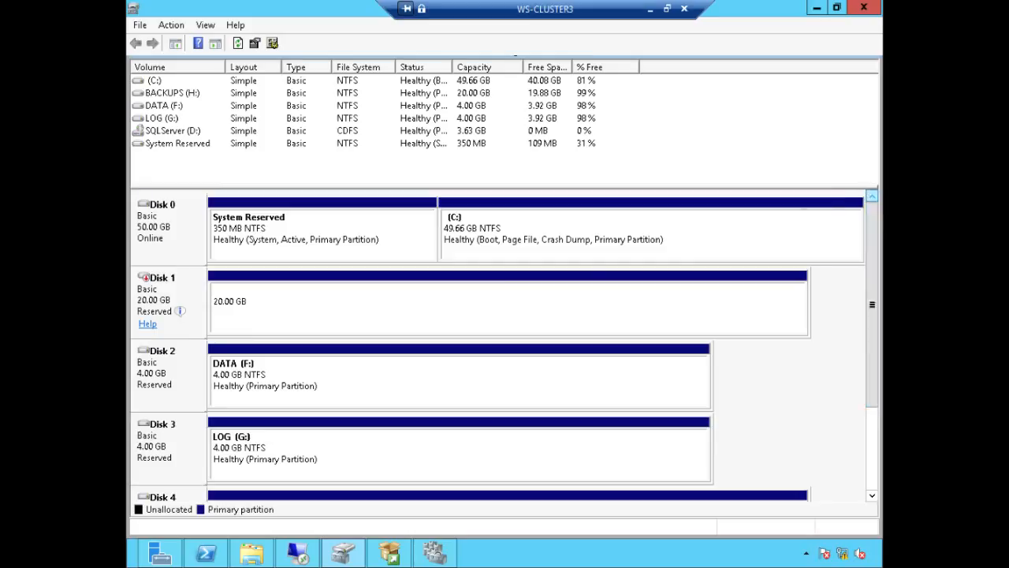
mouse_move(157, 296)
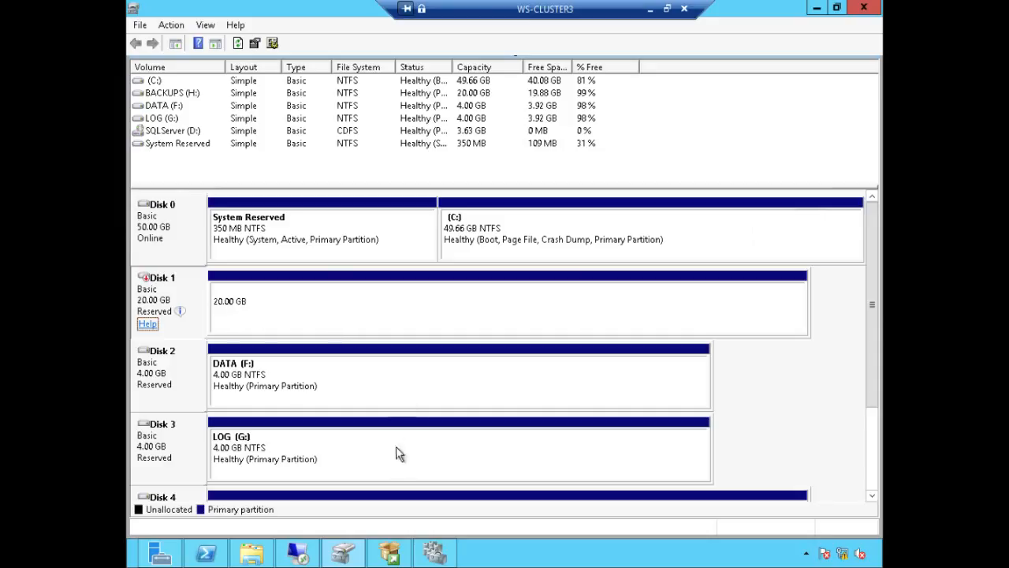
Step: Try bringing Disk 1 online, dismiss the clustering error, and return to Failover Cluster Manager
right_click(161, 288)
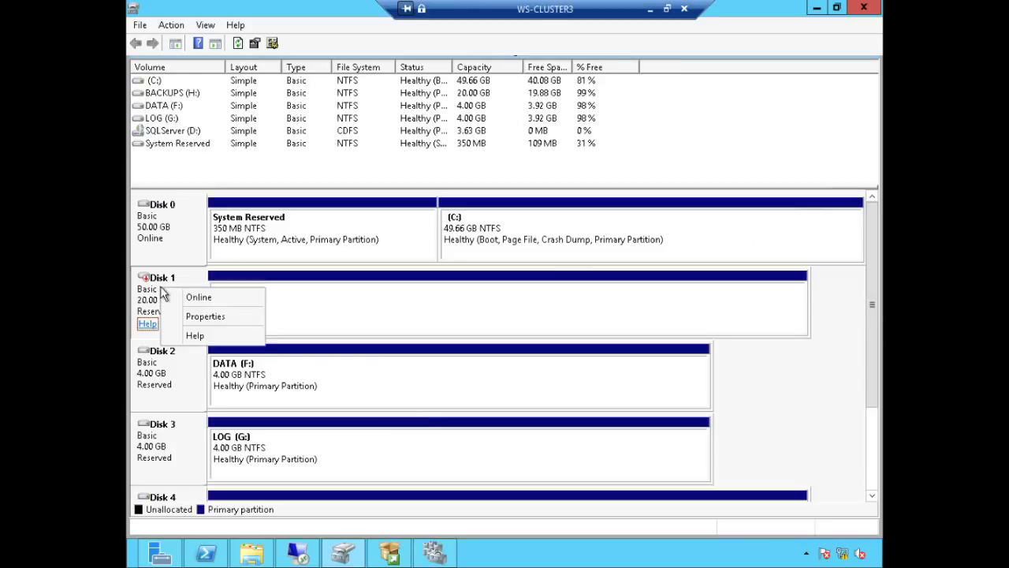
click(226, 300)
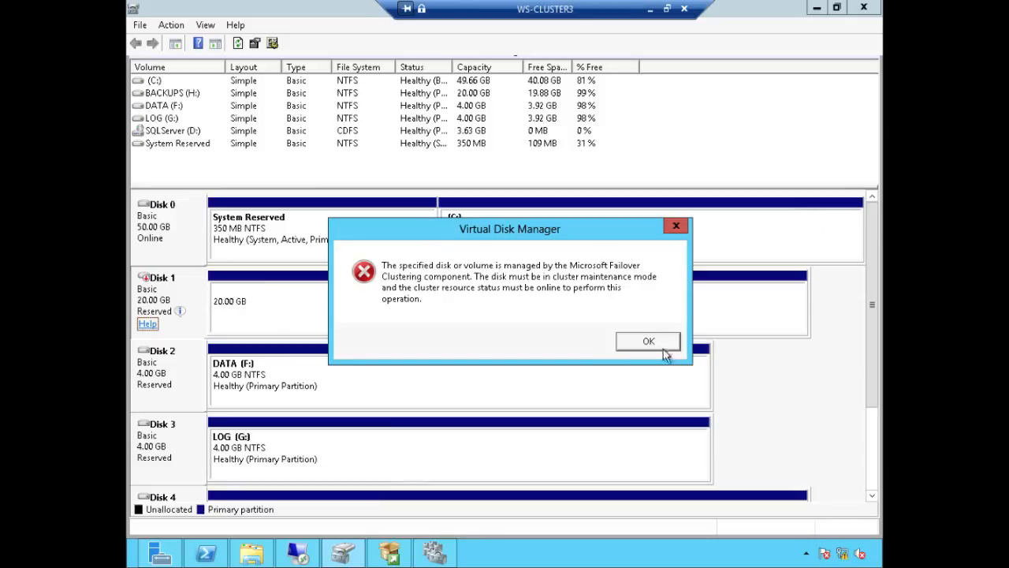
click(648, 344)
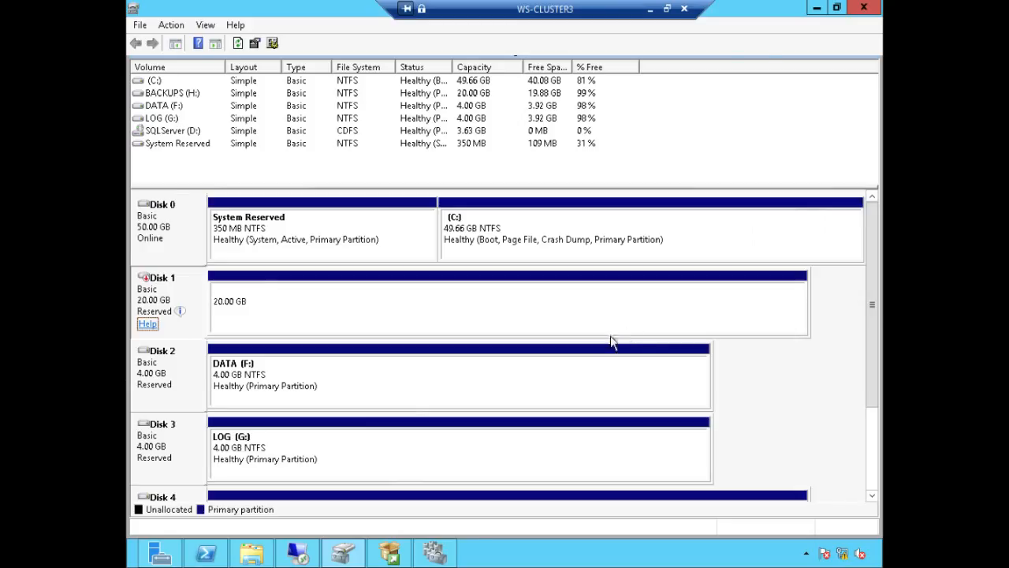
click(436, 552)
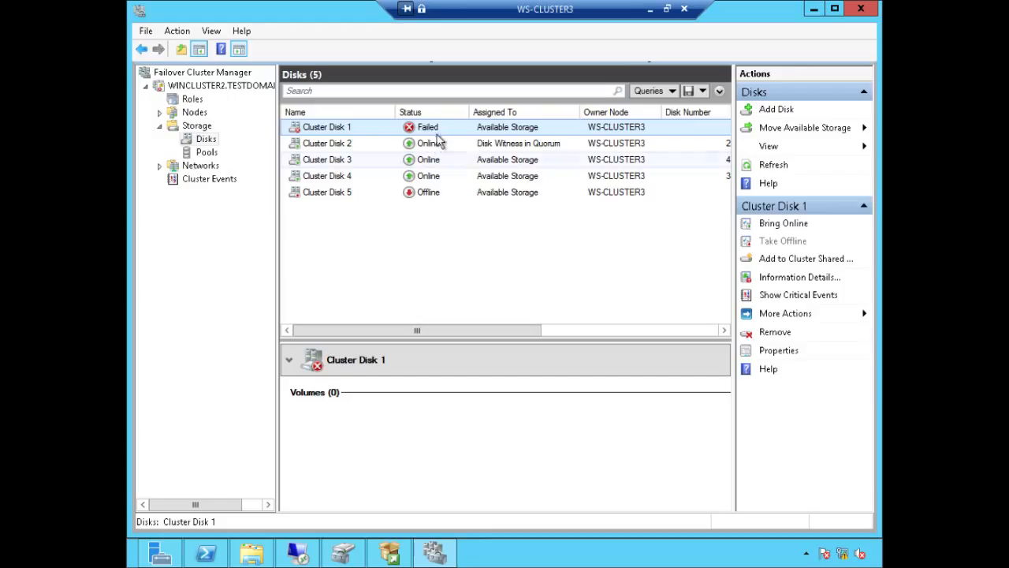
Step: Remove Cluster Disk 1 from available storage, check Cluster Disk 5, and switch to Disk Management
right_click(440, 134)
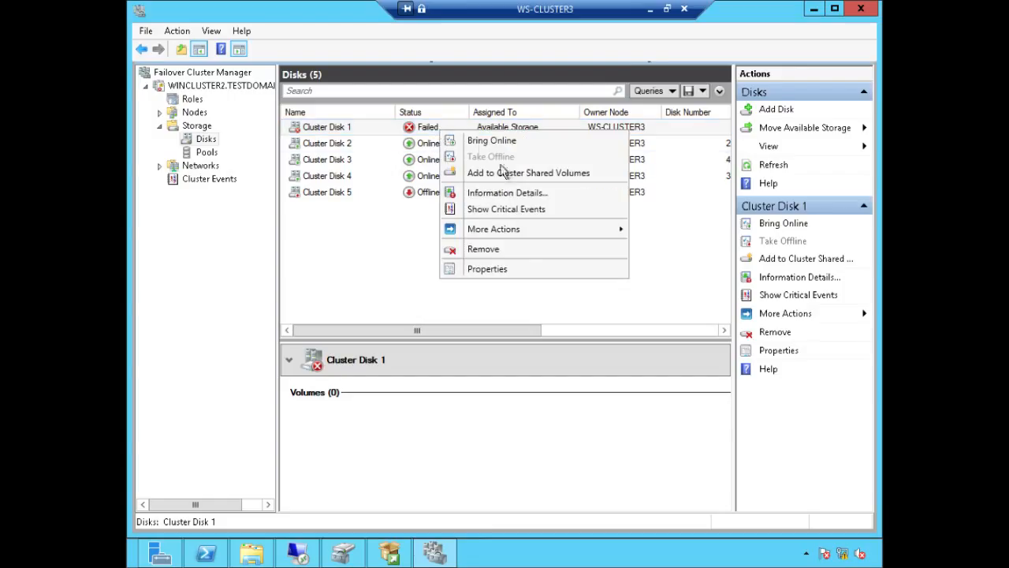
click(509, 249)
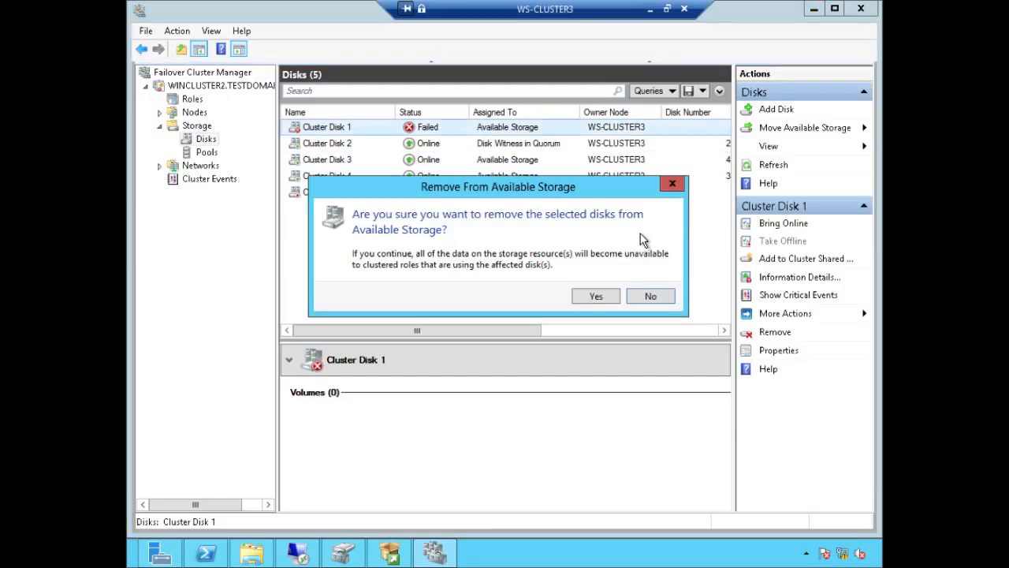
click(595, 299)
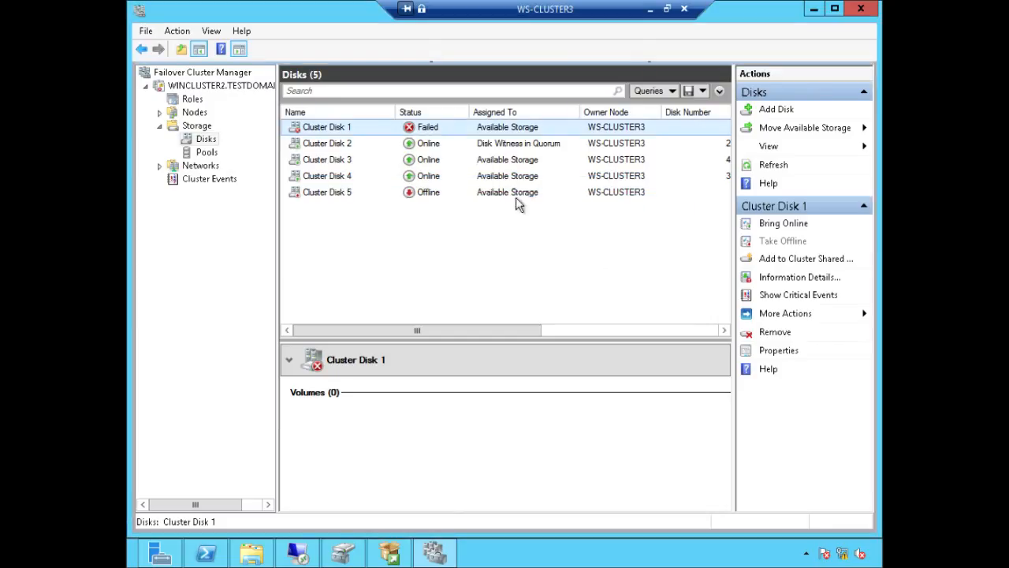
click(501, 178)
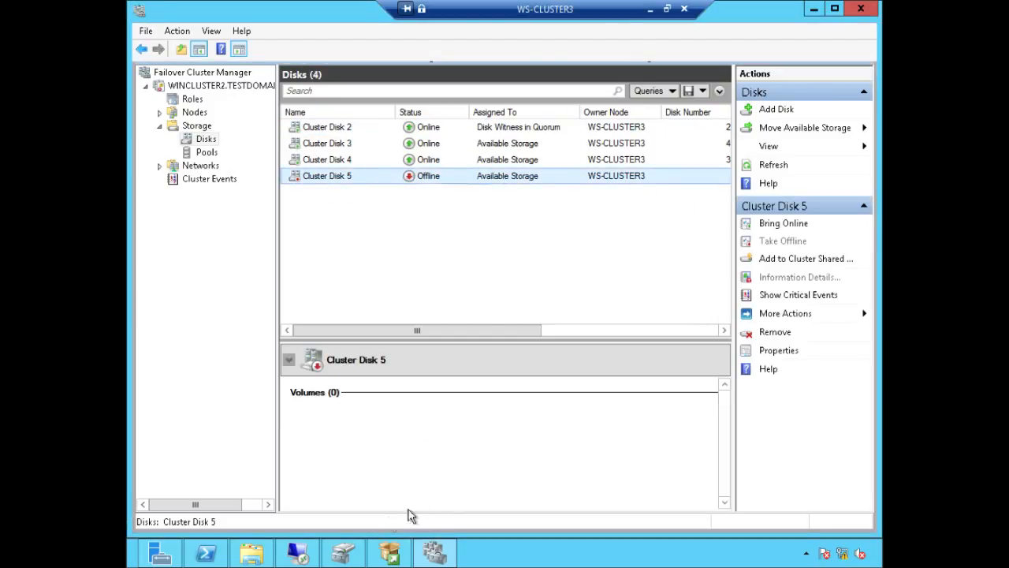
click(344, 550)
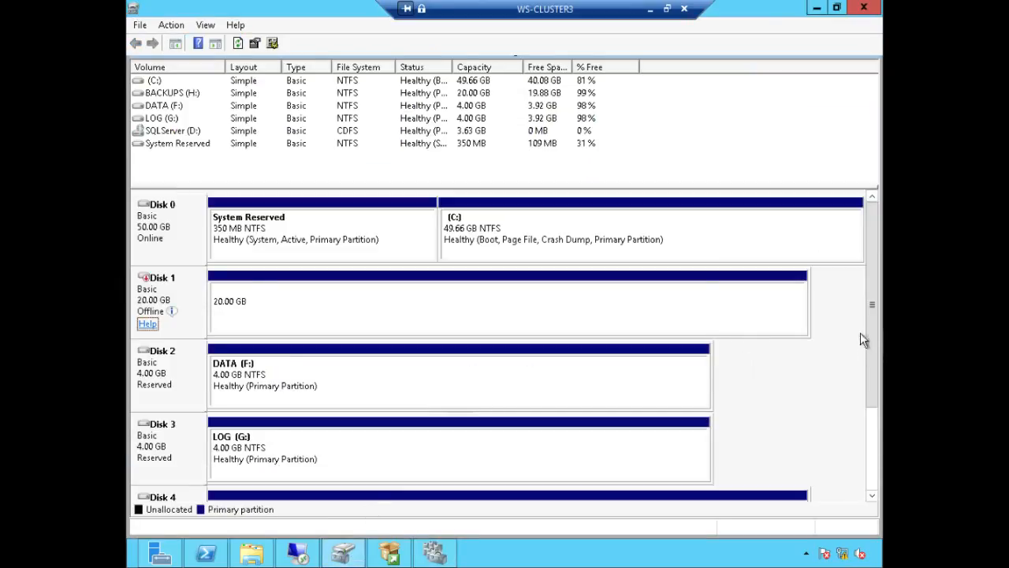
Step: Bring Disk 1 online so its 20 GB NTFS TEMPDB volume appears
drag(870, 332, 872, 393)
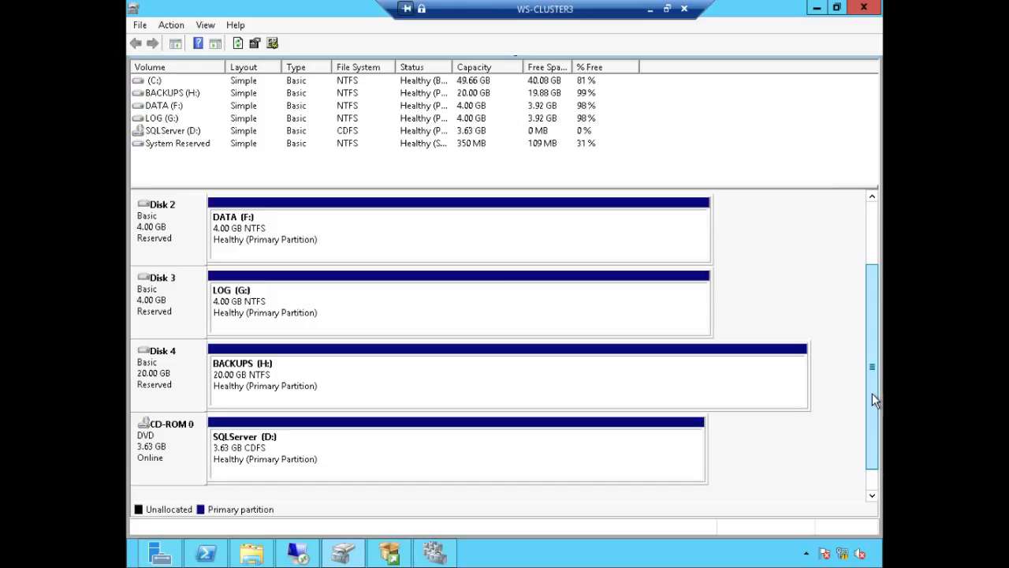
drag(872, 393, 868, 409)
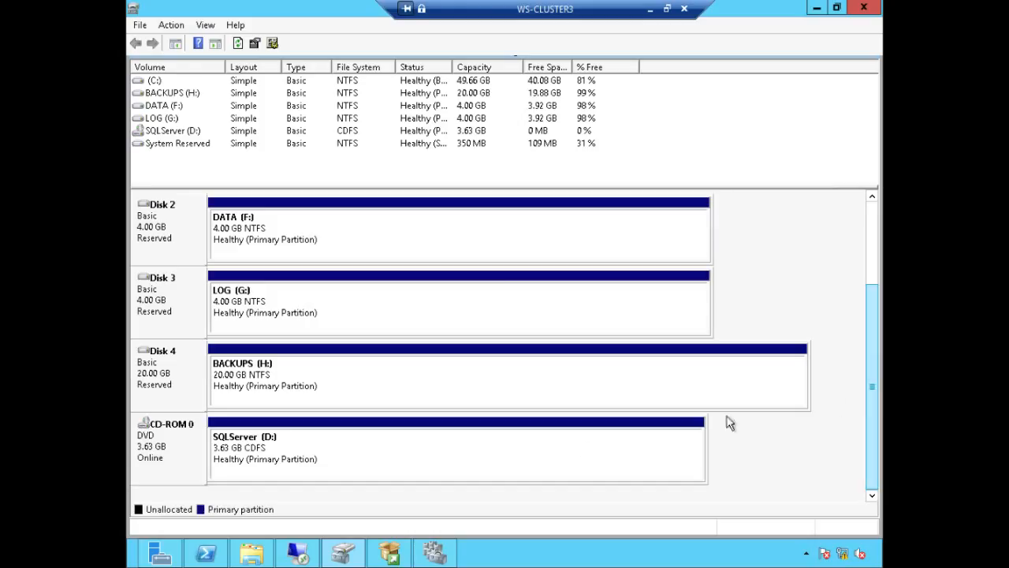
drag(872, 369, 852, 241)
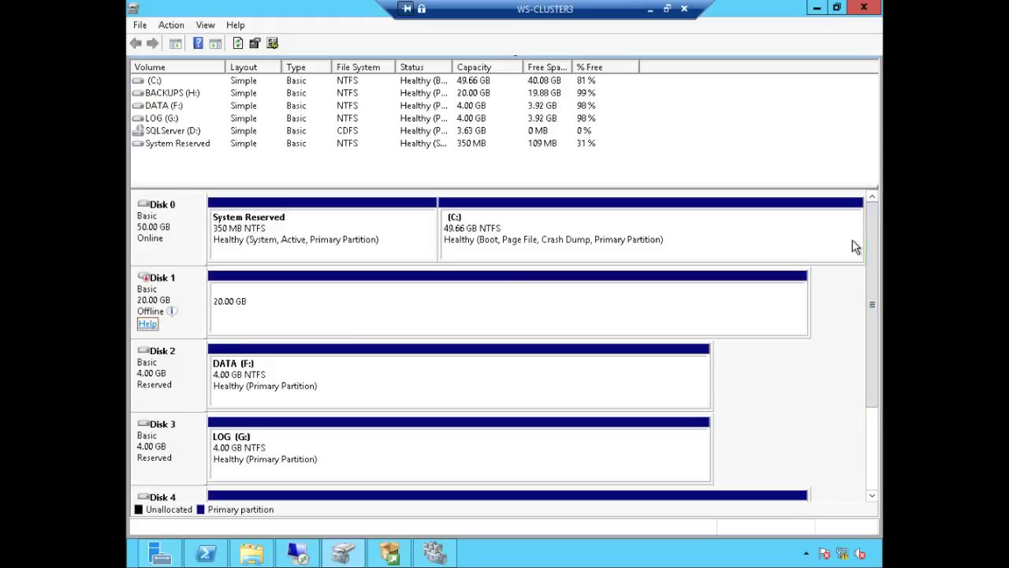
right_click(204, 302)
click(221, 304)
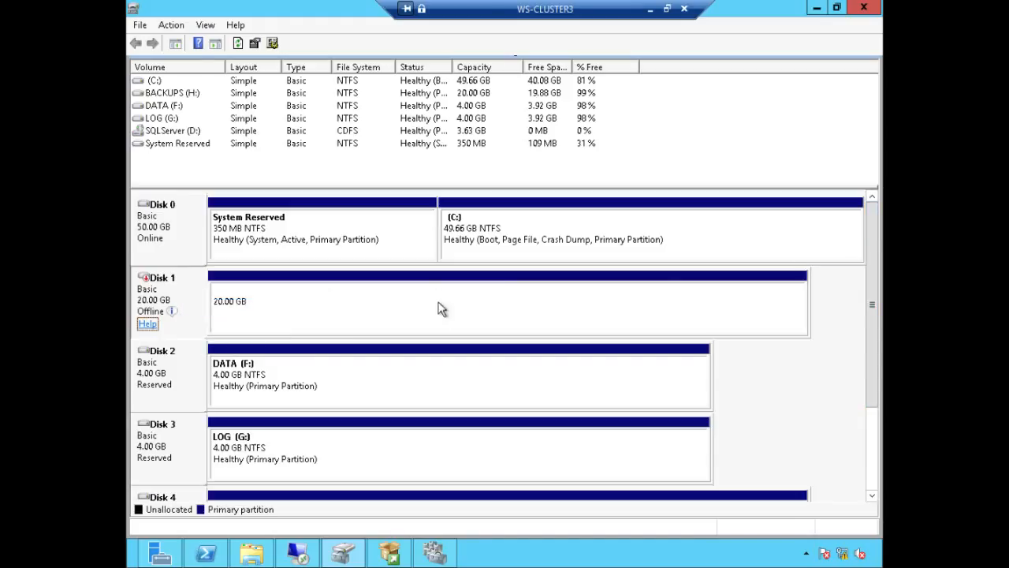
right_click(264, 306)
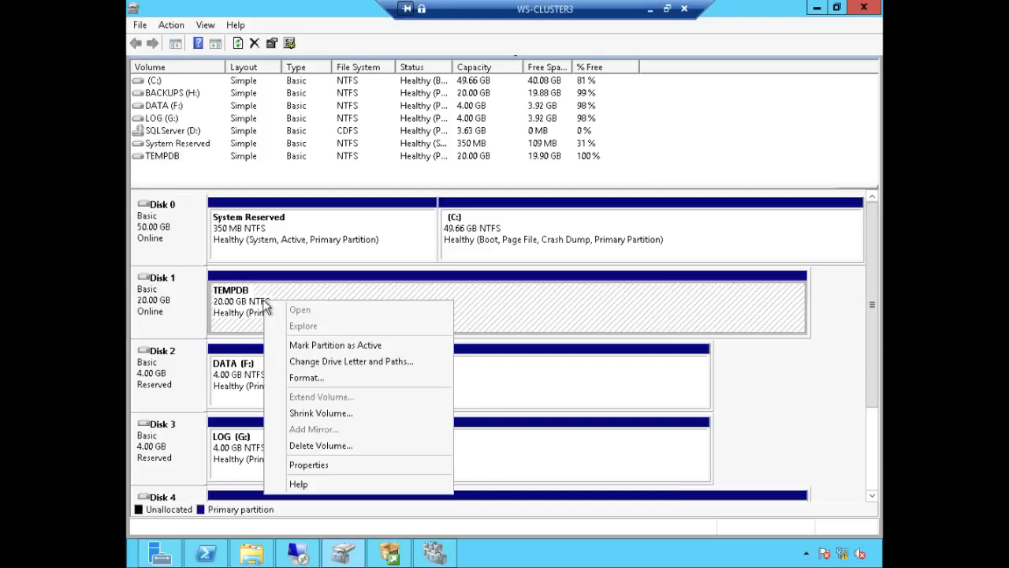
Step: Assign drive letter E: to the TEMPDB volume, dismiss the parameter error, and refresh
click(394, 362)
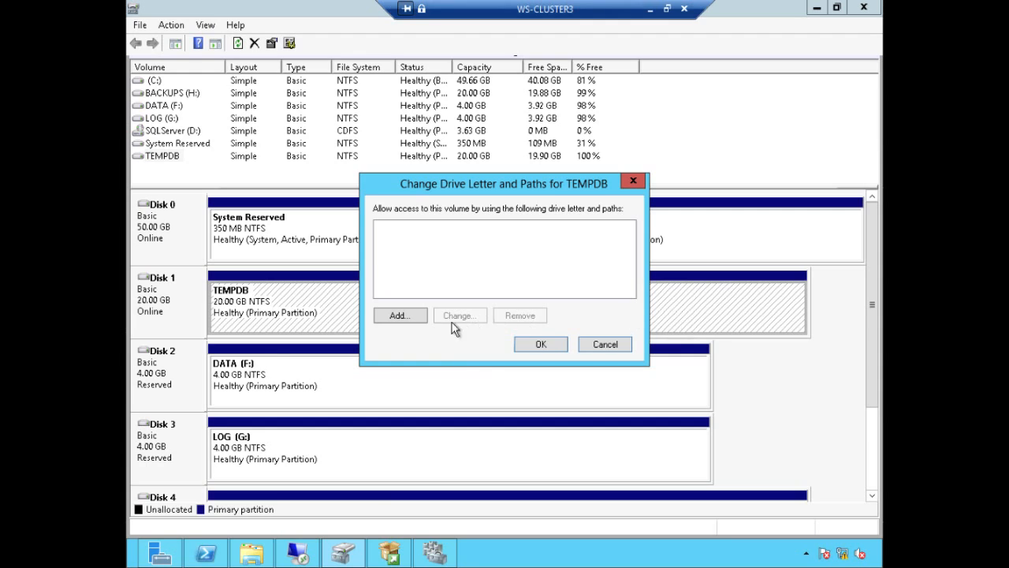
click(414, 317)
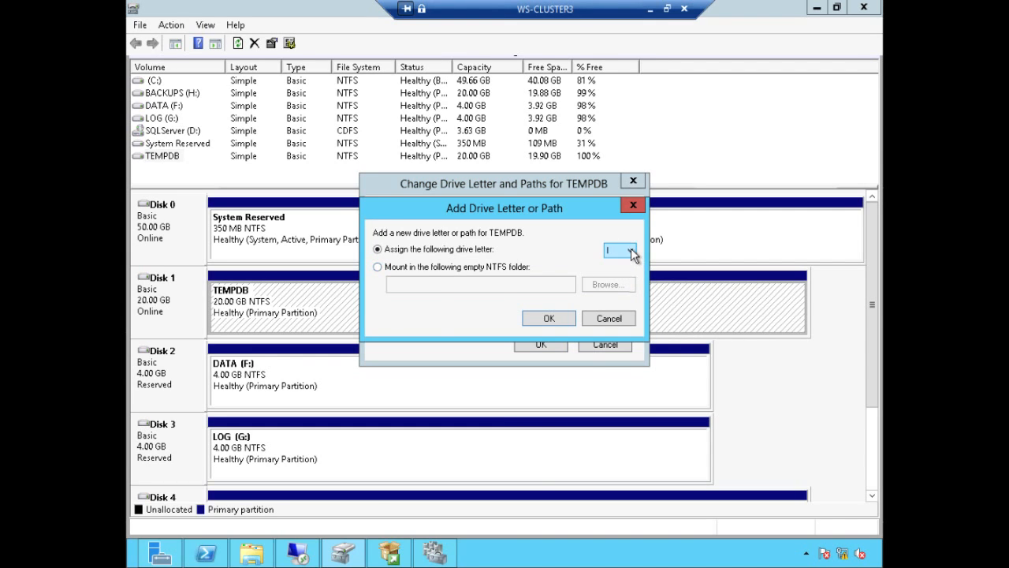
click(632, 251)
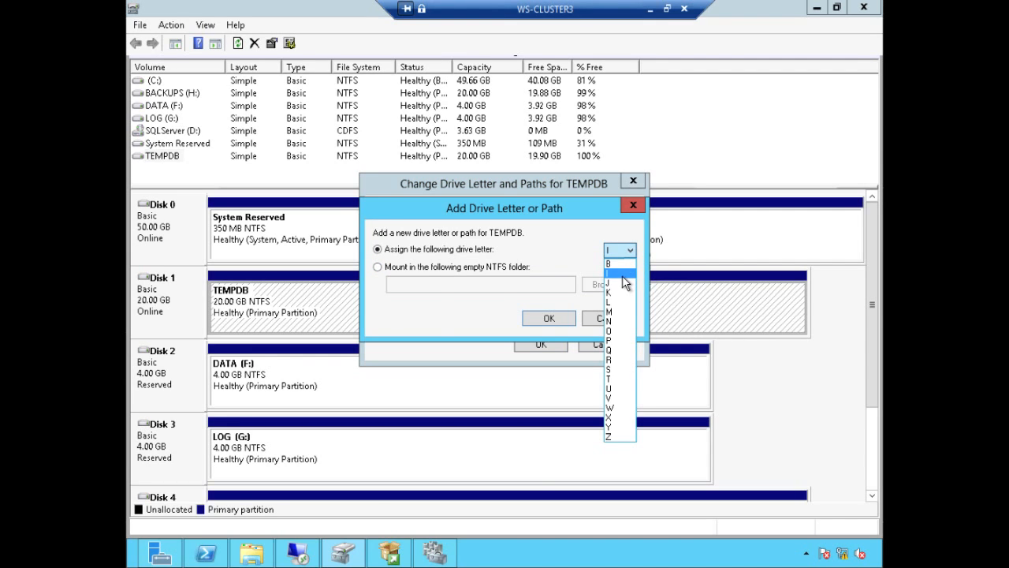
click(619, 379)
click(562, 317)
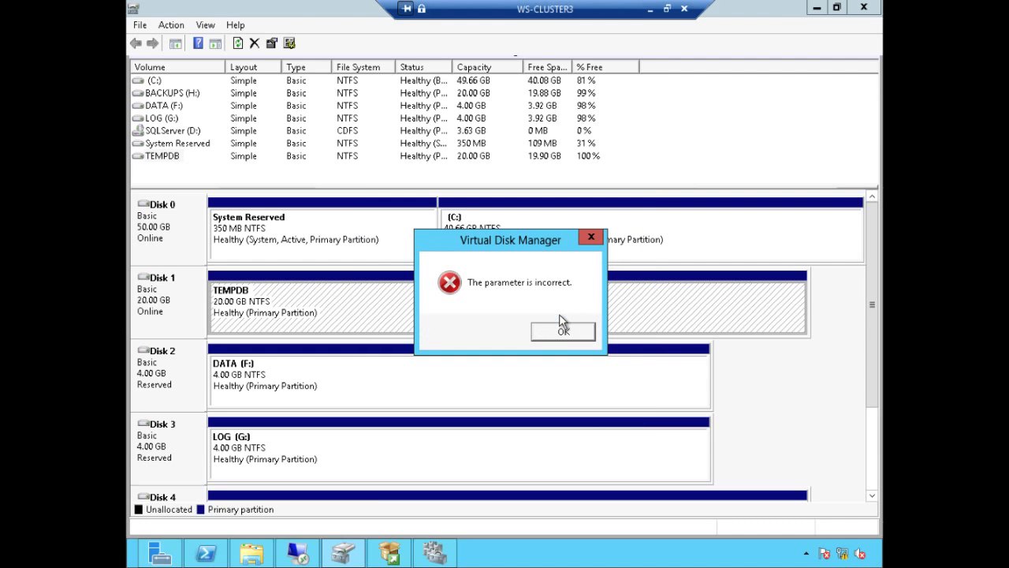
click(563, 332)
click(238, 43)
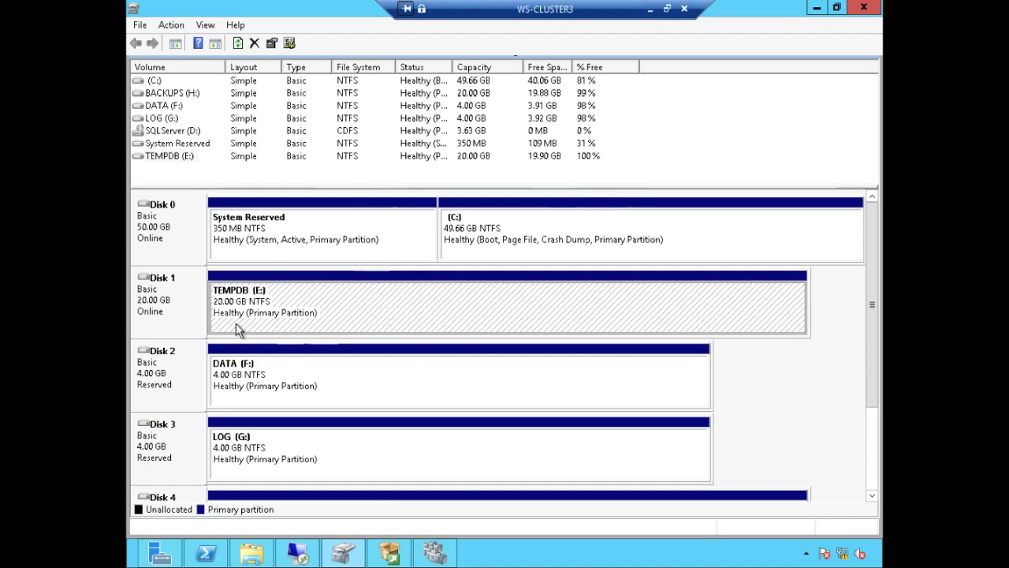
Step: Refresh and review the TEMPDB (E:), DATA (F:) and LOG (G:) partitions, then return to the cluster disks
drag(876, 274, 872, 228)
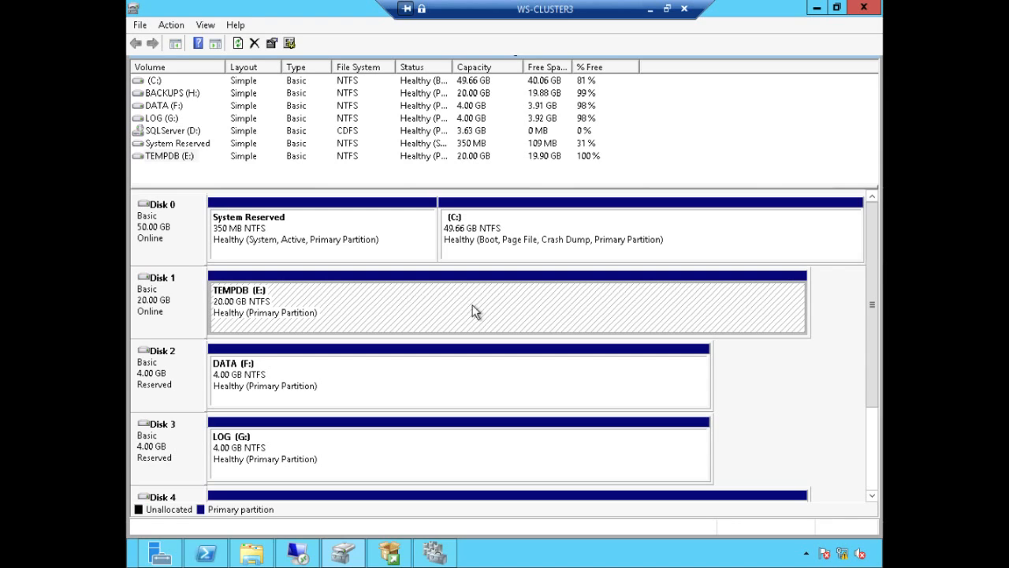
click(238, 44)
click(300, 386)
click(541, 478)
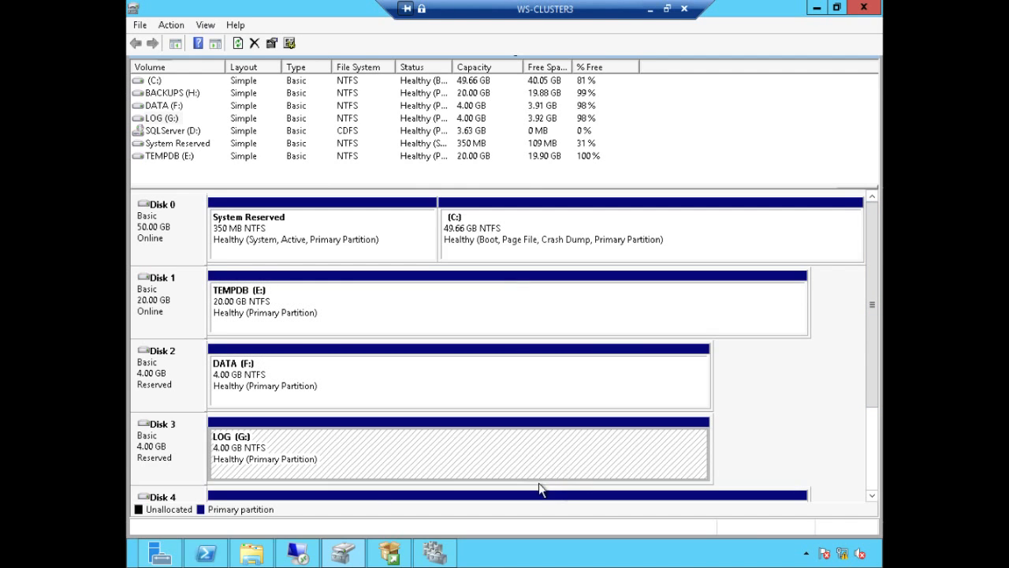
click(534, 500)
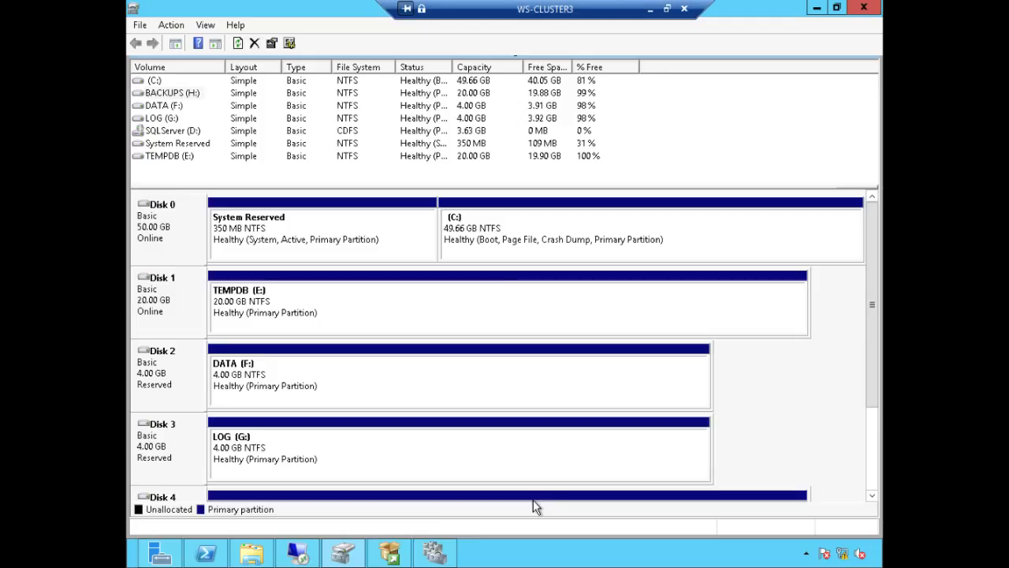
click(370, 552)
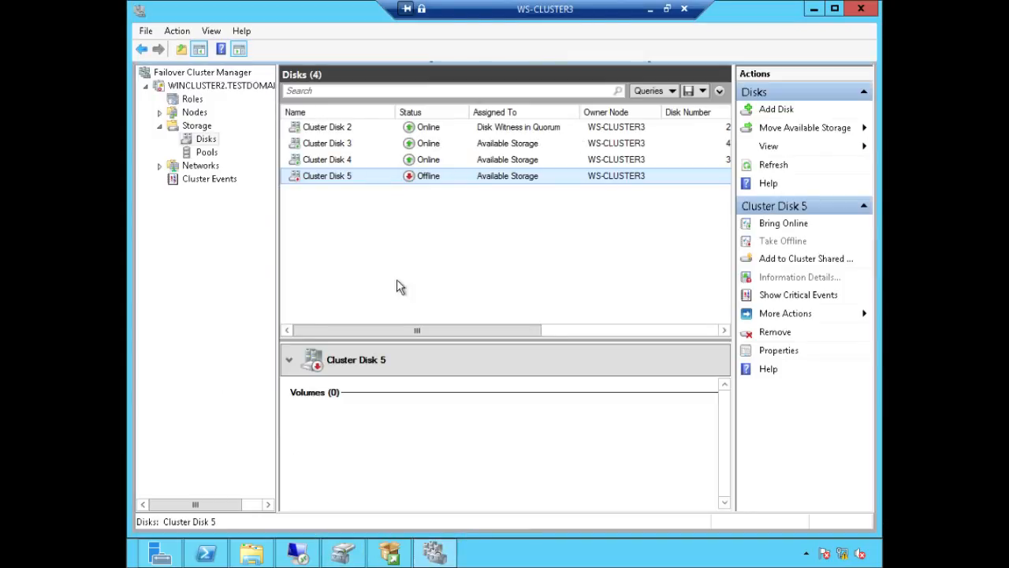
Step: Review Cluster Disks 2–5, then remove offline Cluster Disk 5 from available storage
click(347, 128)
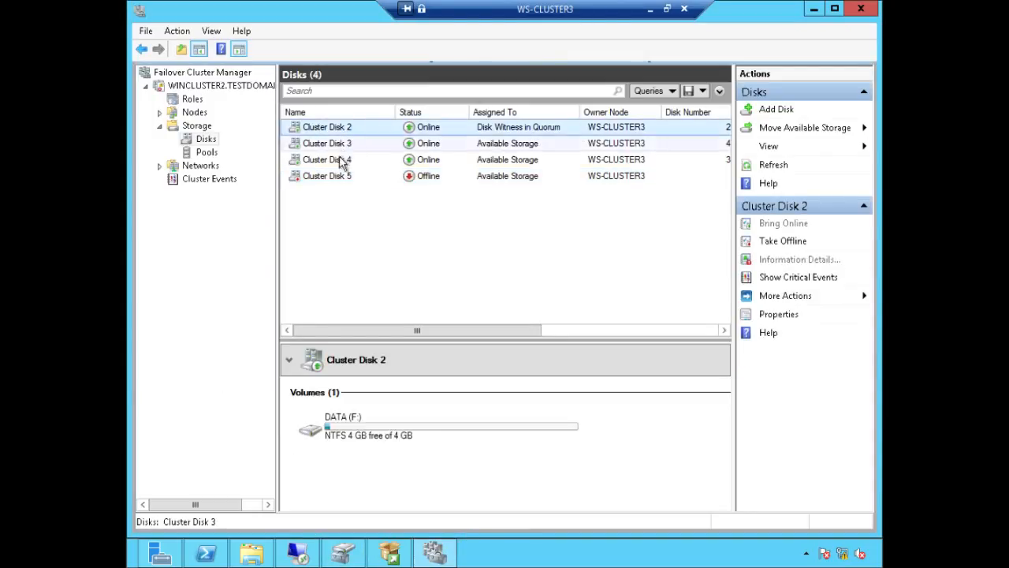
click(339, 143)
click(341, 159)
click(342, 175)
right_click(344, 176)
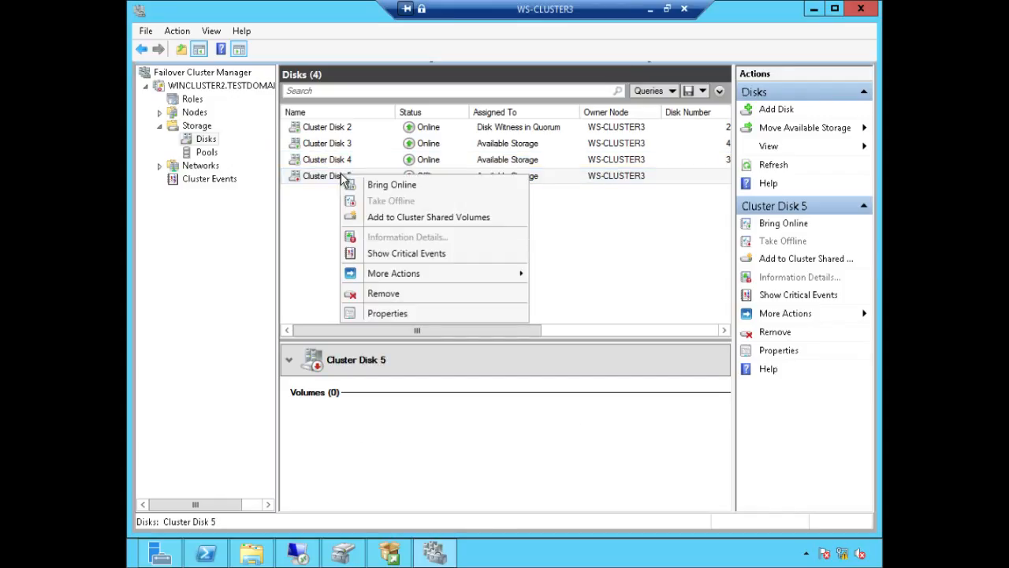
click(421, 293)
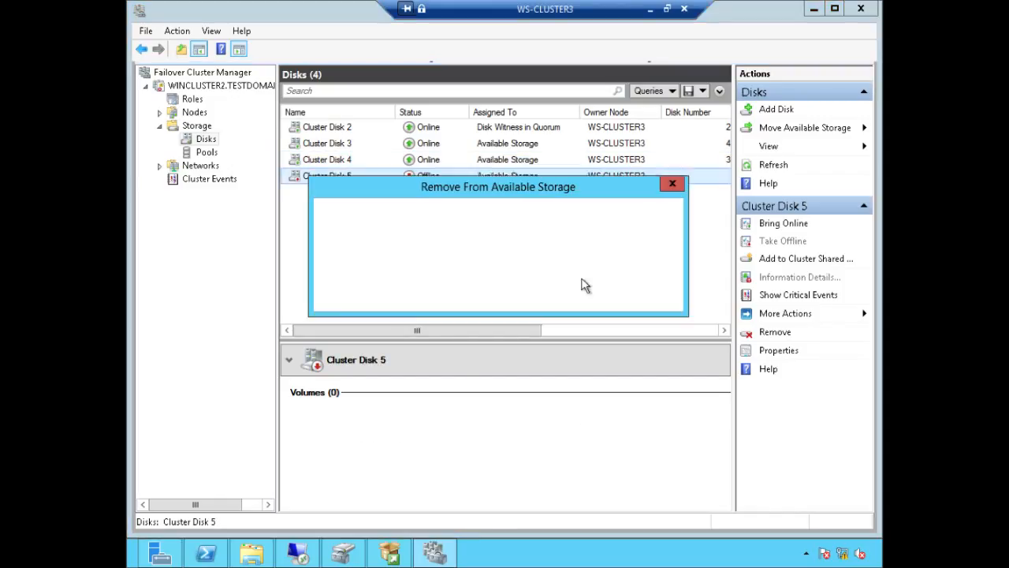
click(596, 299)
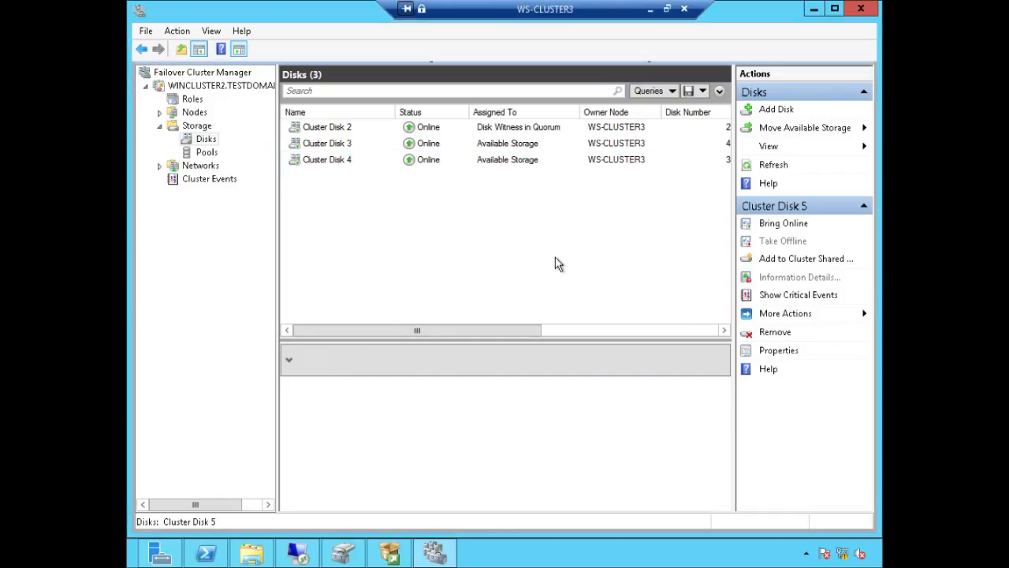
click(349, 127)
Step: Rename Cluster Disk 2, holding DATA (F:), to F_DATA
right_click(364, 426)
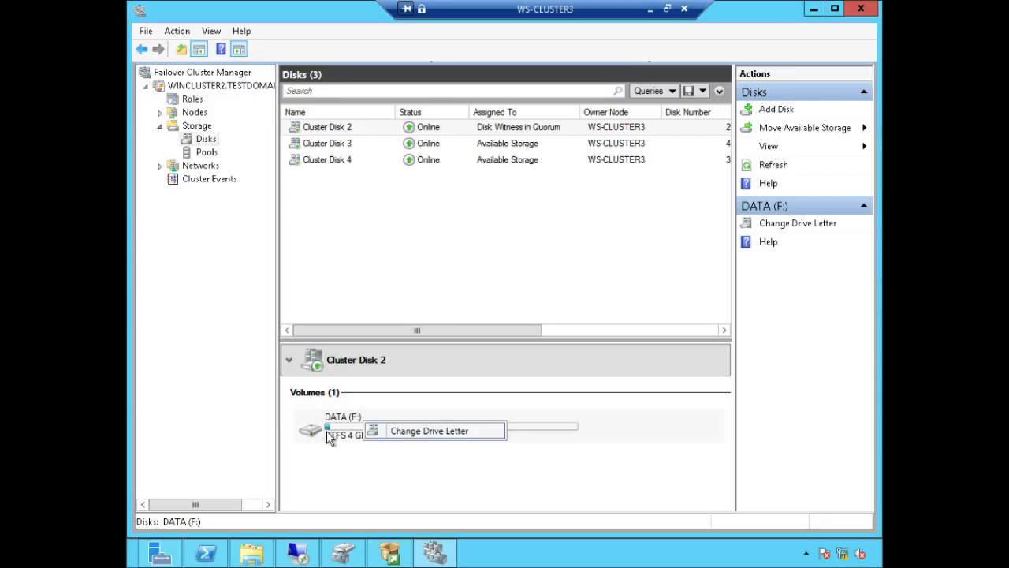
click(330, 427)
right_click(330, 427)
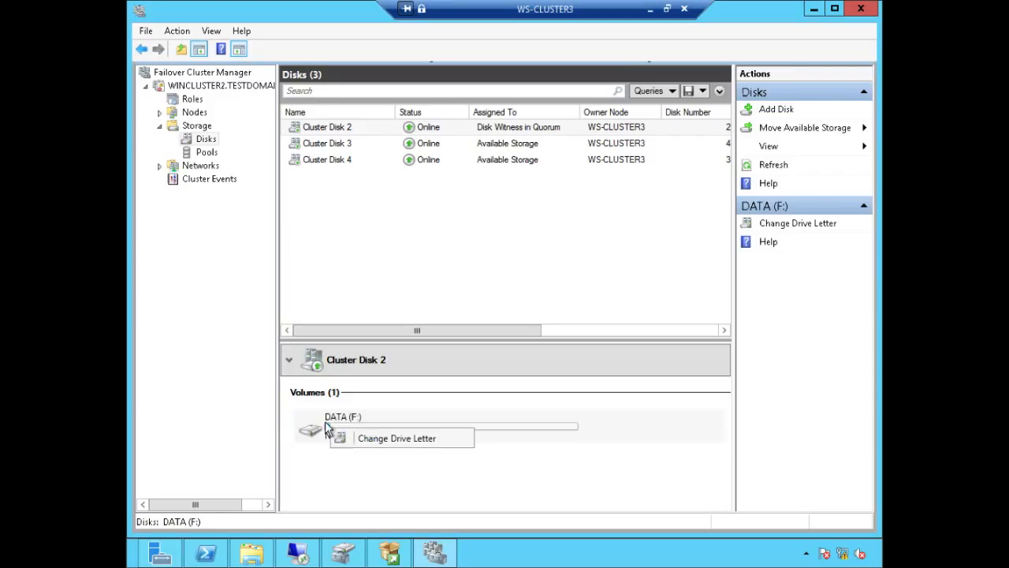
click(325, 423)
click(344, 129)
right_click(345, 128)
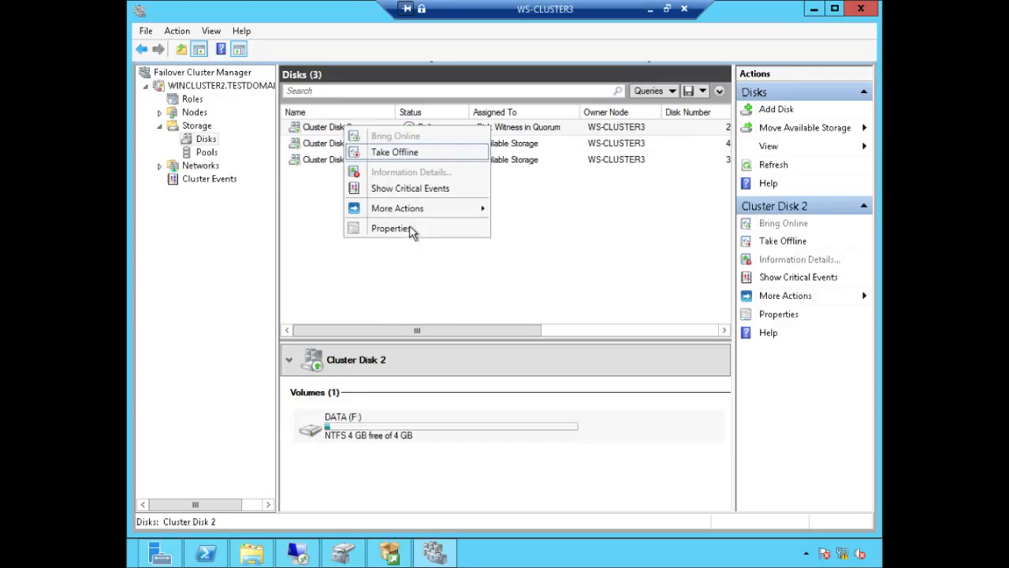
click(410, 228)
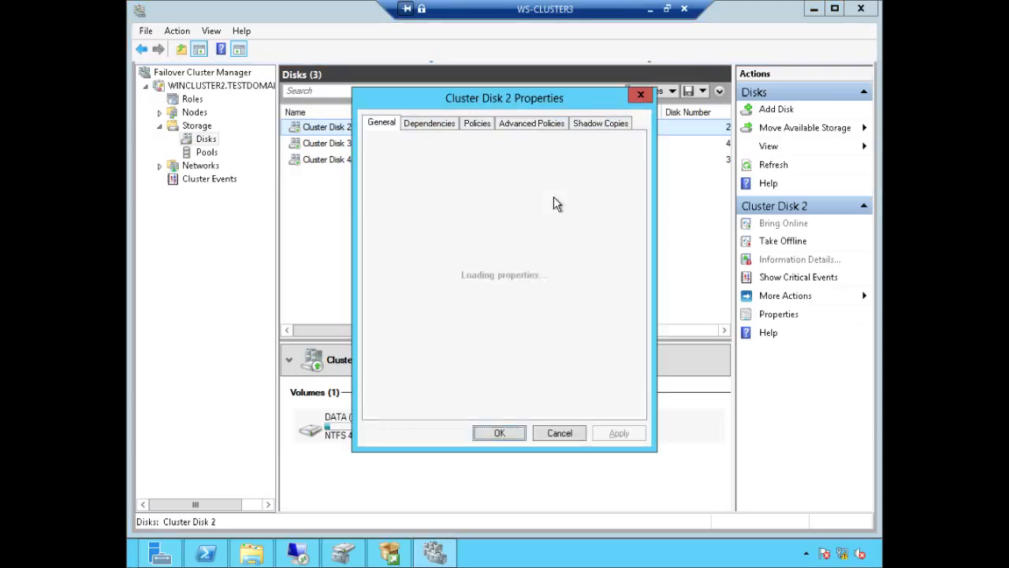
drag(509, 147, 413, 148)
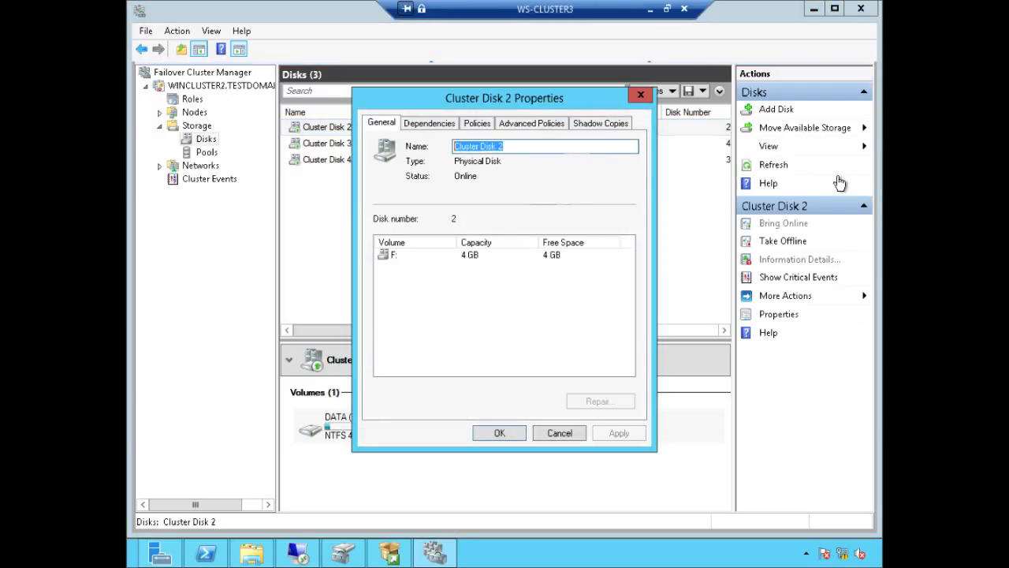
text(F_DATA)
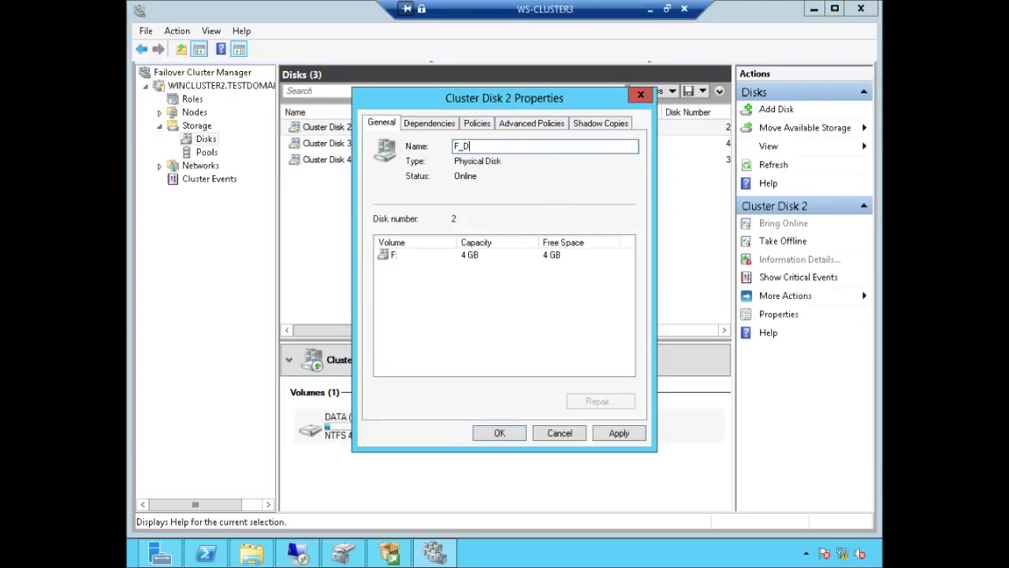
click(509, 435)
Step: Rename Cluster Disk 3 to H_BACKUPS
click(460, 130)
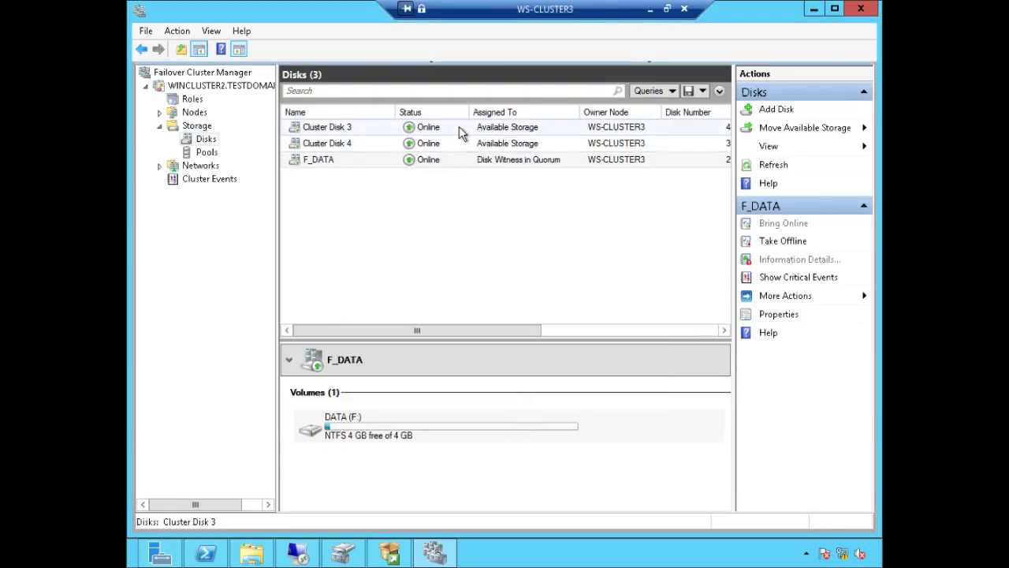
right_click(461, 127)
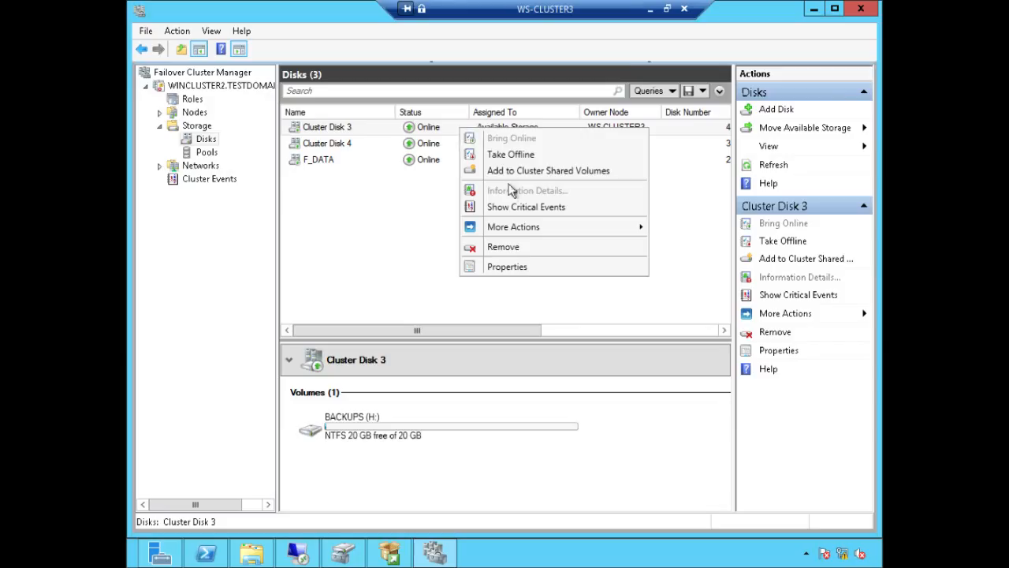
click(522, 269)
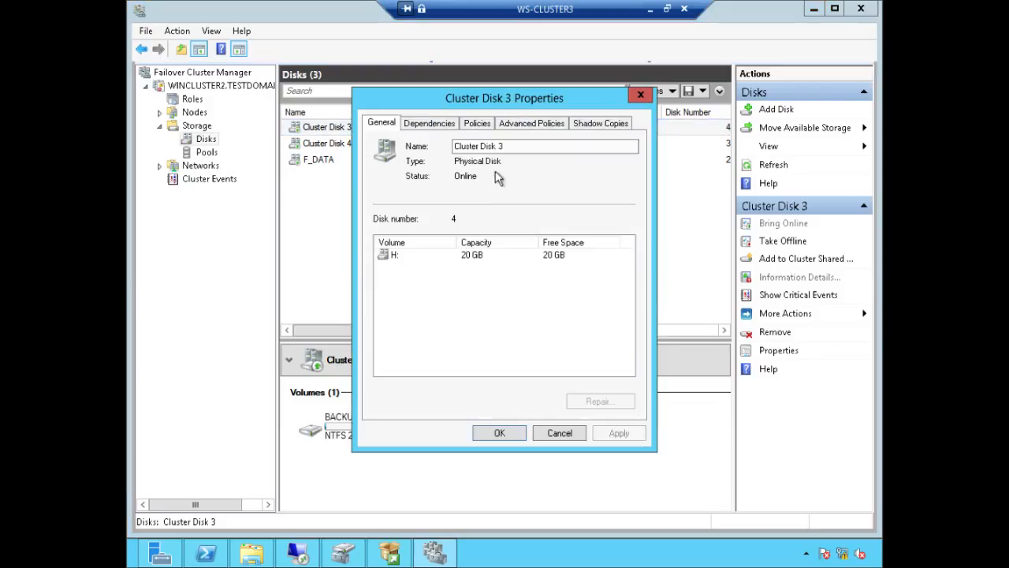
click(518, 149)
key(ctrl+a)
text(H)
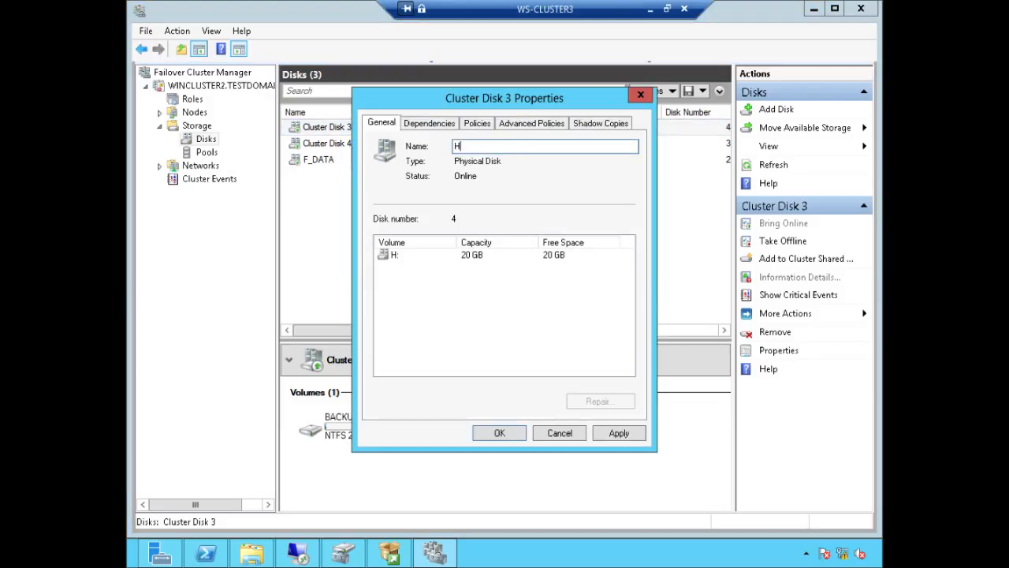
text(_BACKUPS)
click(615, 434)
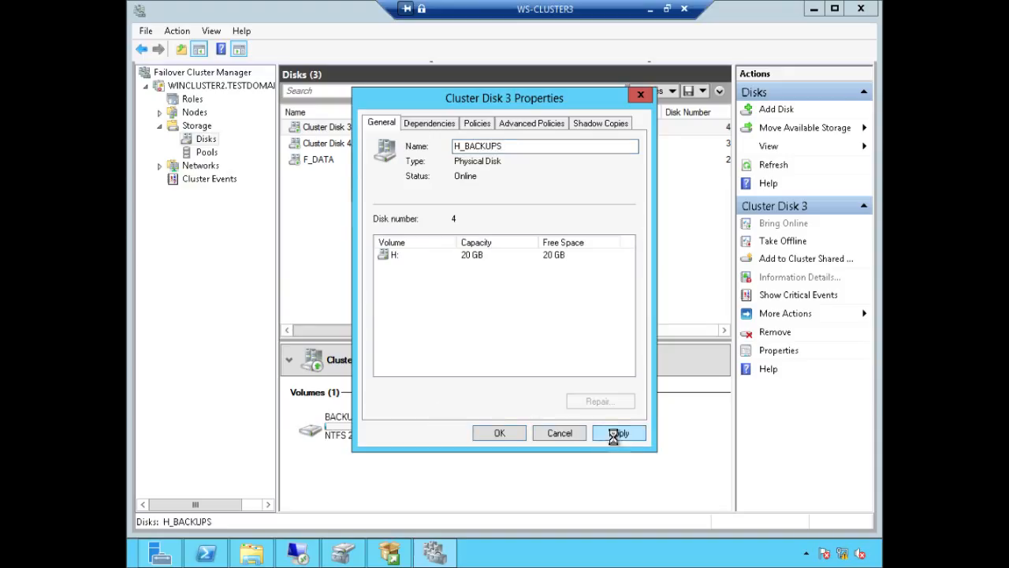
click(500, 434)
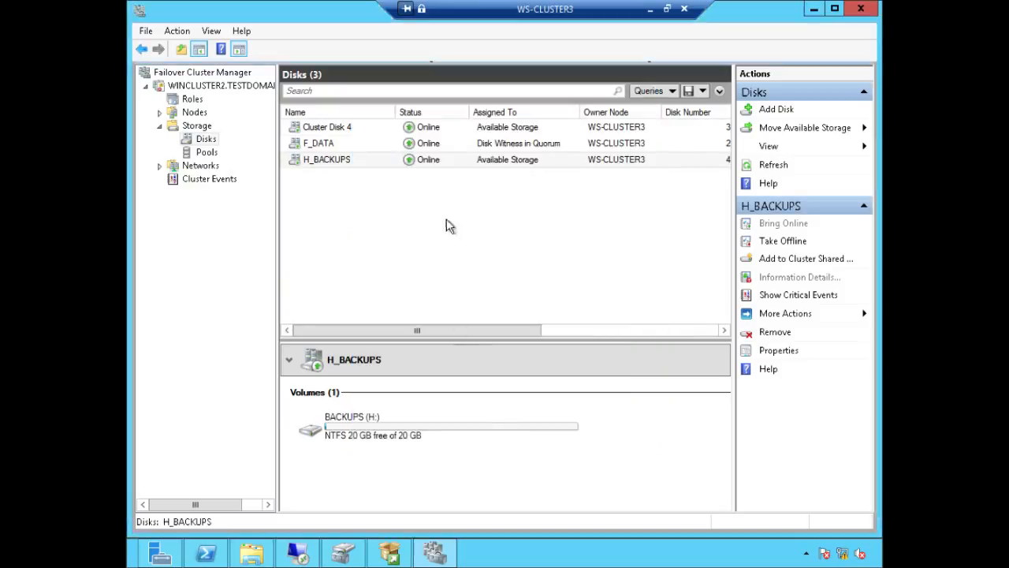
Step: Rename Cluster Disk 4 to G_LOG, then check the F_DATA, G_LOG and H_BACKUPS disks
click(436, 131)
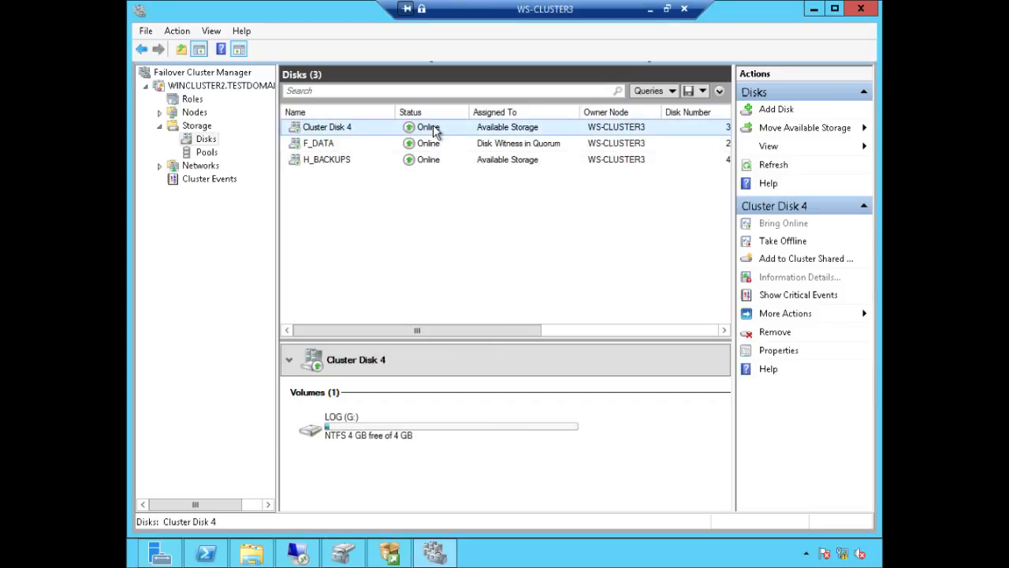
right_click(434, 130)
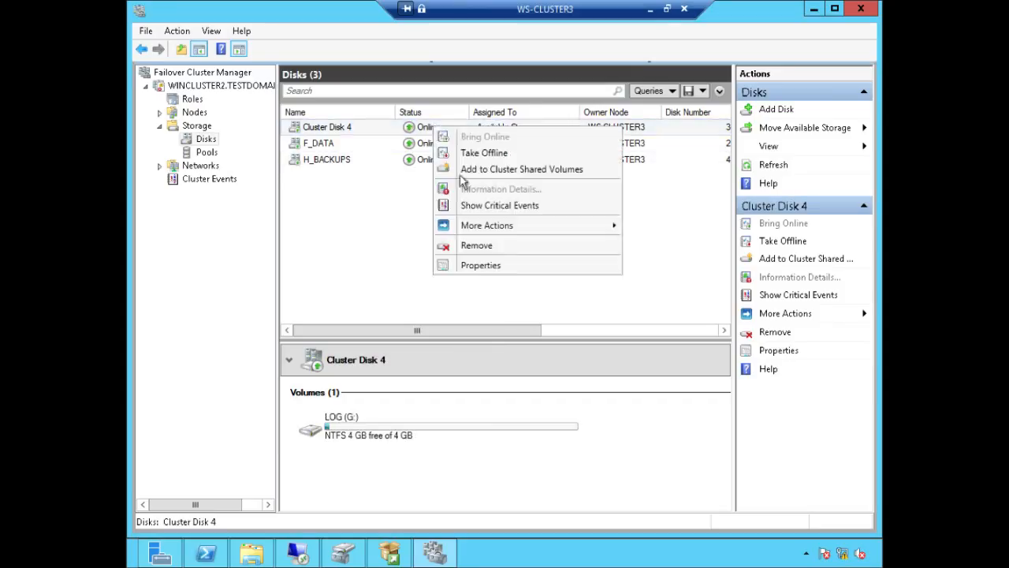
click(495, 266)
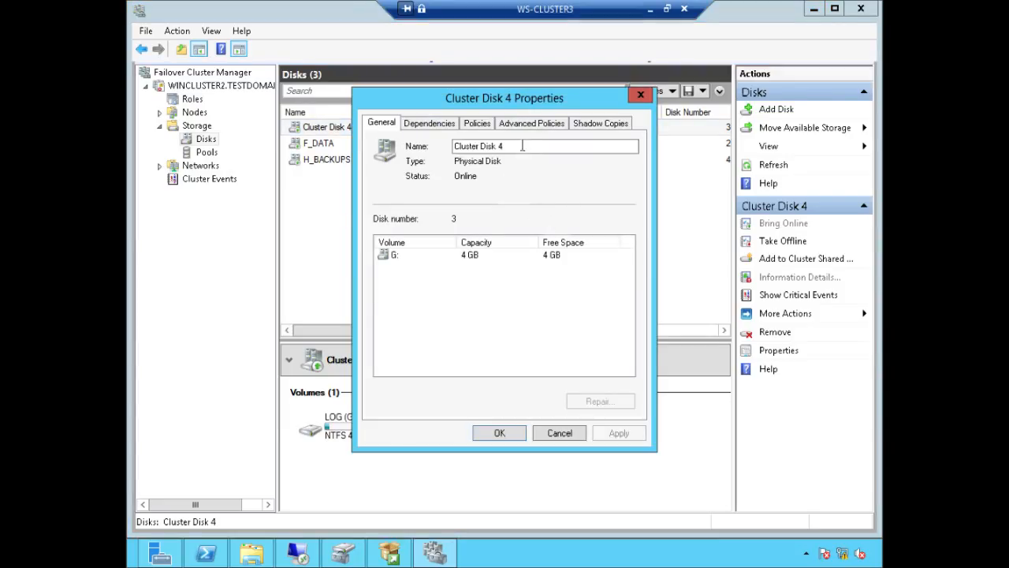
drag(507, 147, 415, 147)
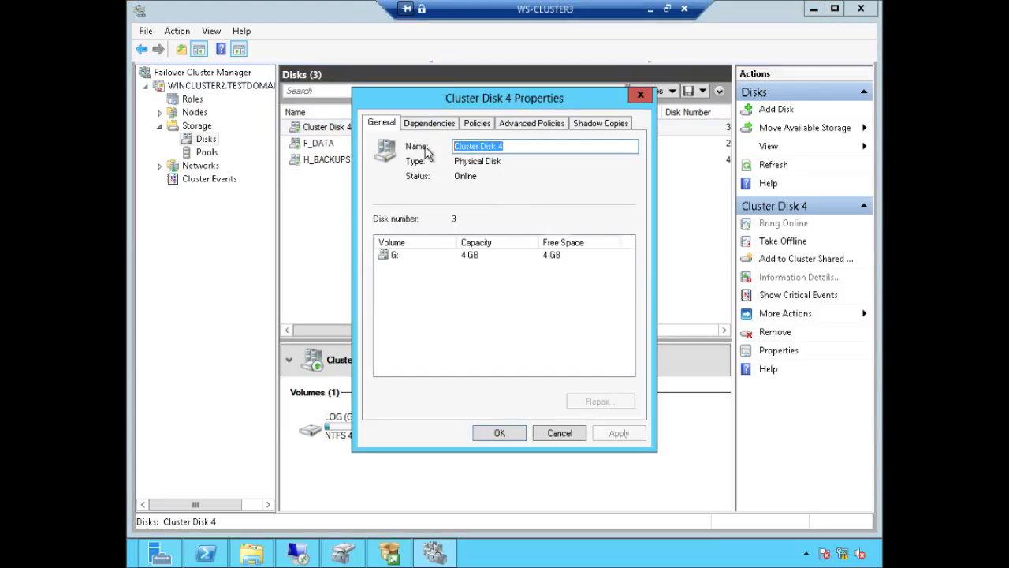
text(G_LOG)
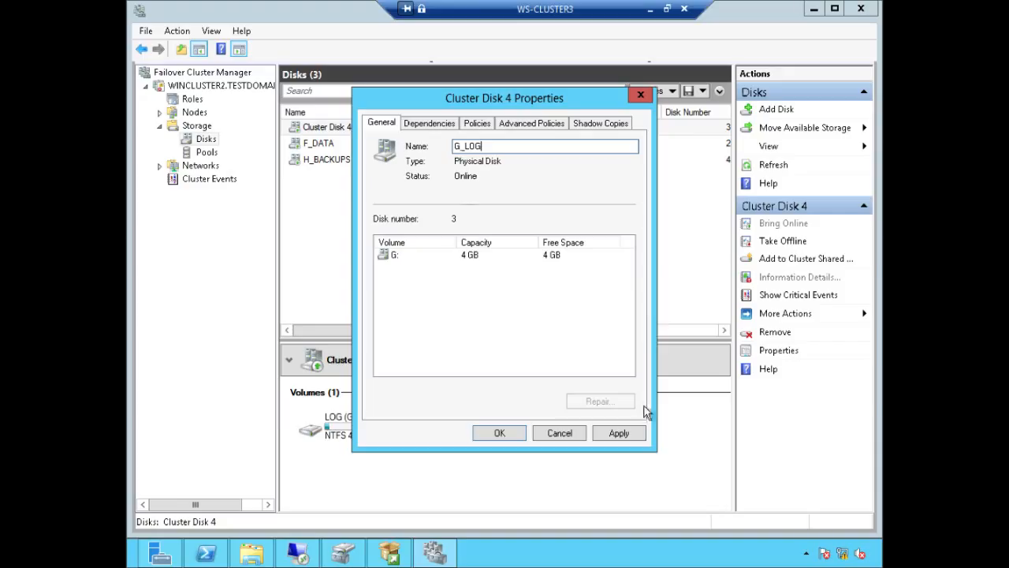
click(619, 433)
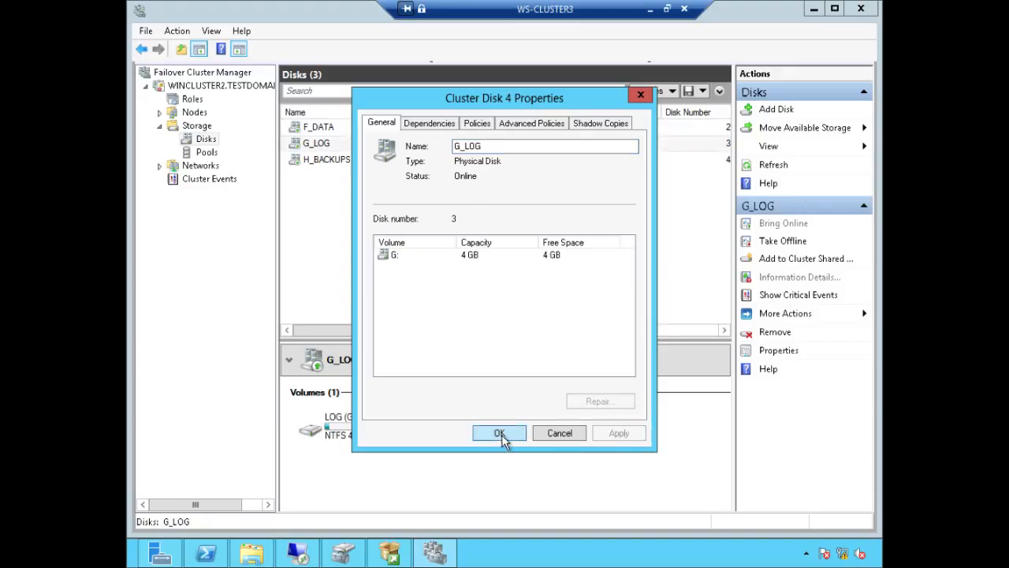
click(500, 433)
click(317, 131)
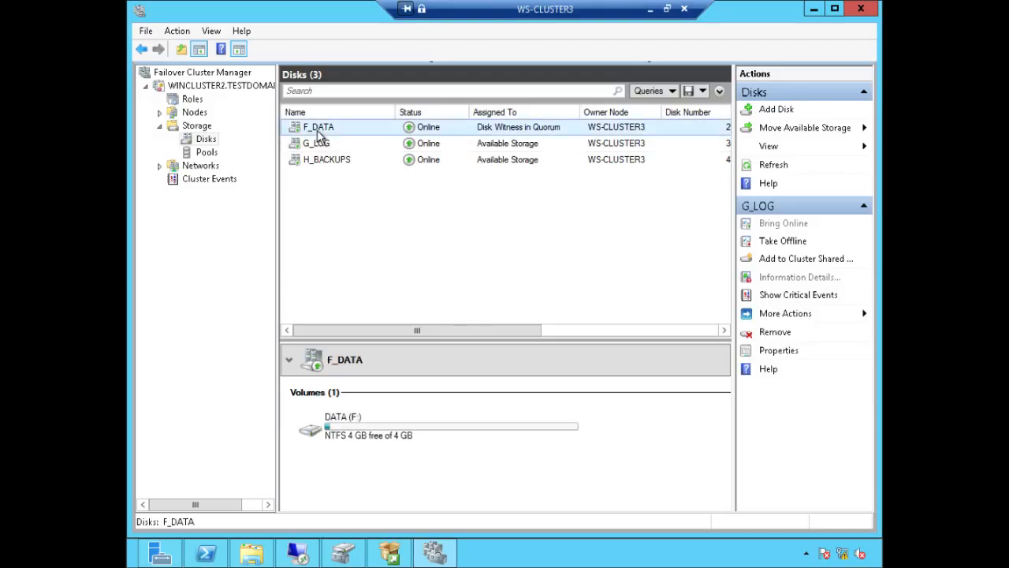
click(326, 146)
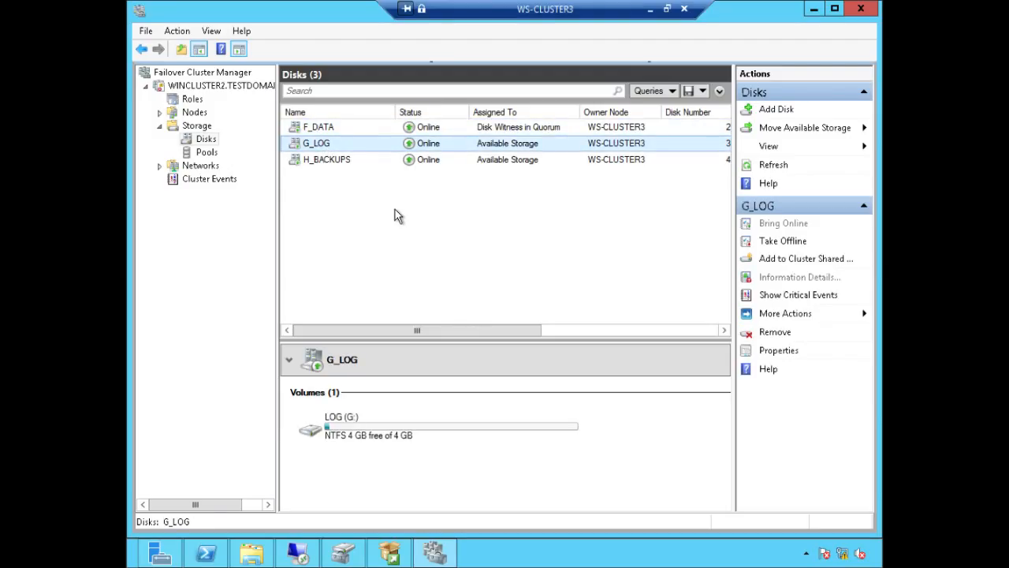
click(324, 160)
Step: Rename Cluster Network 1 to LAN_DC2
click(159, 166)
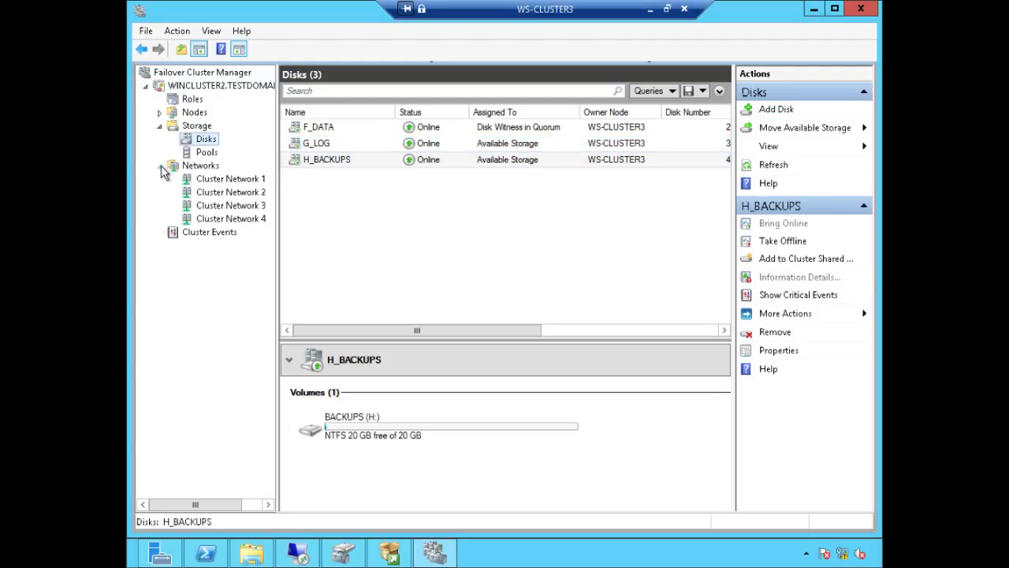
click(207, 186)
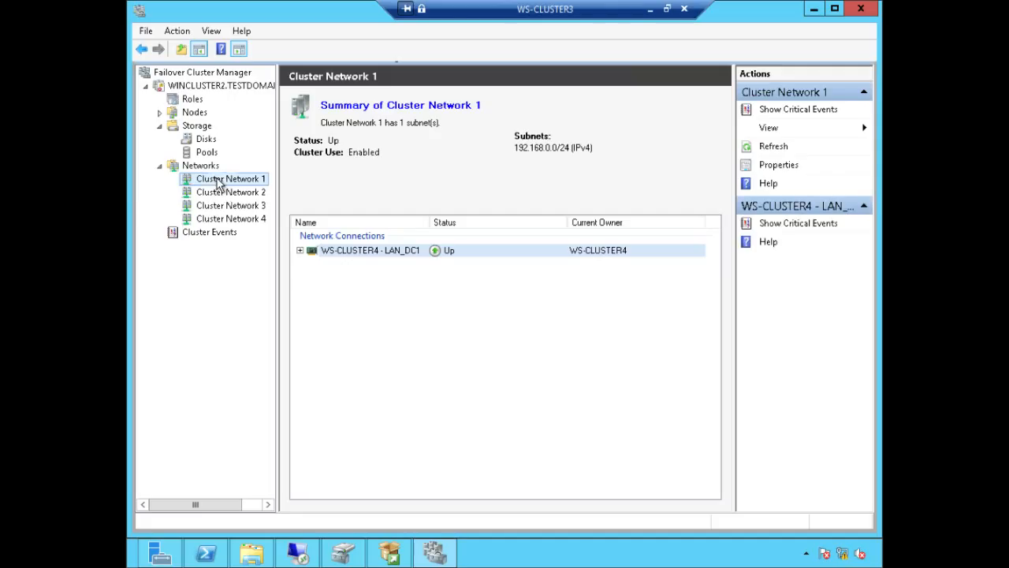
right_click(217, 180)
click(258, 245)
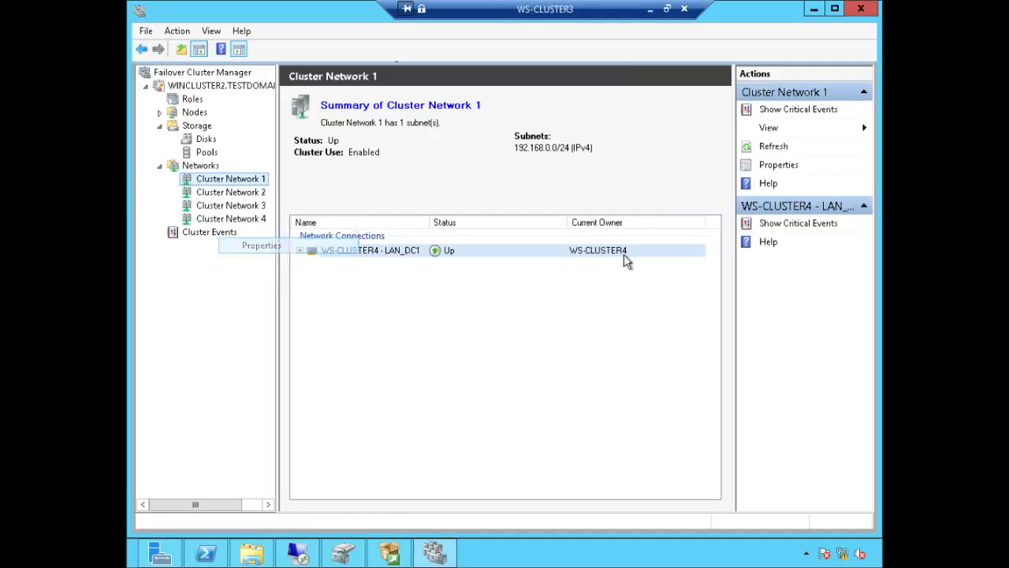
key(ctrl+a)
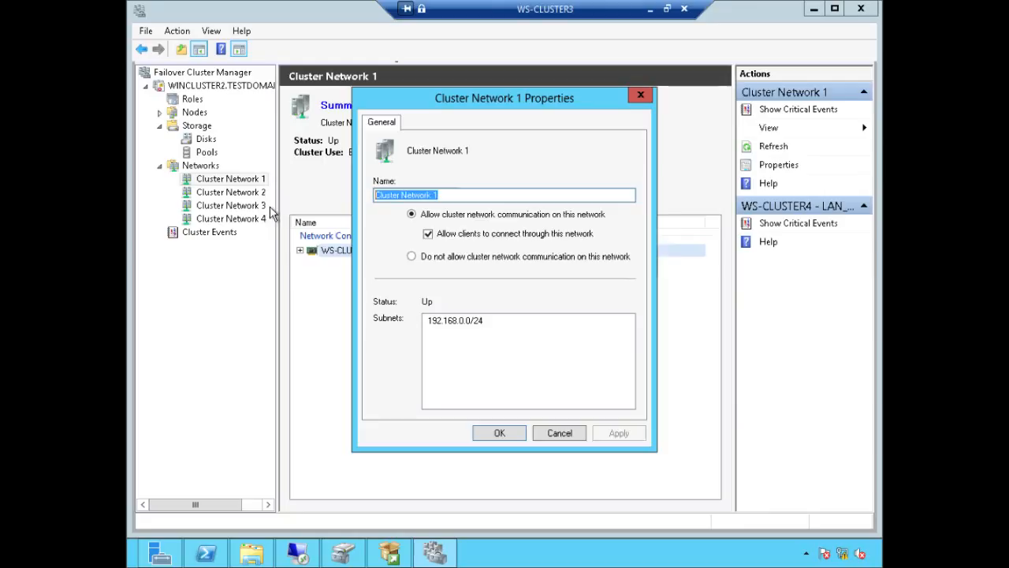
text(LAN_DC1)
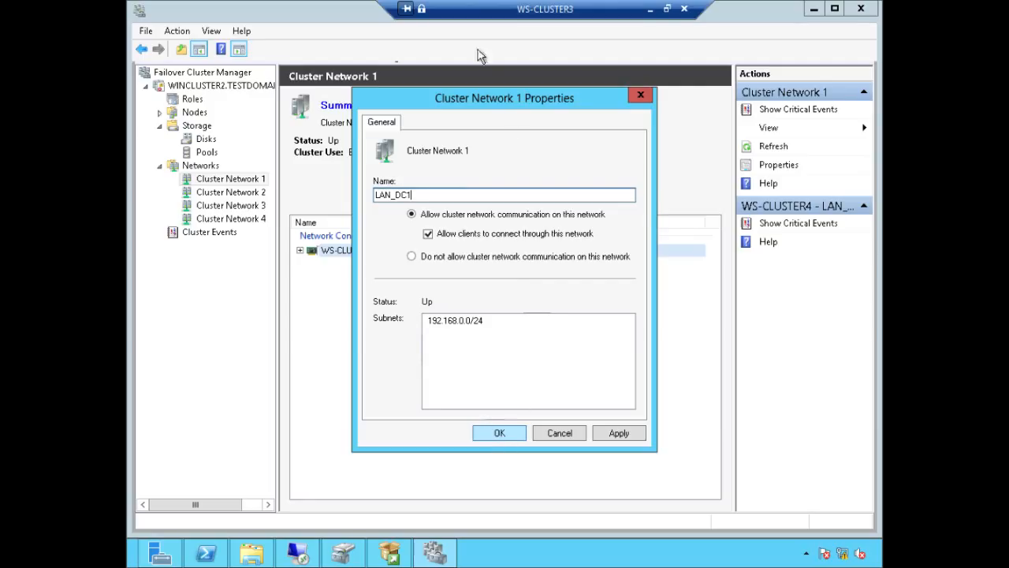
drag(483, 96, 621, 98)
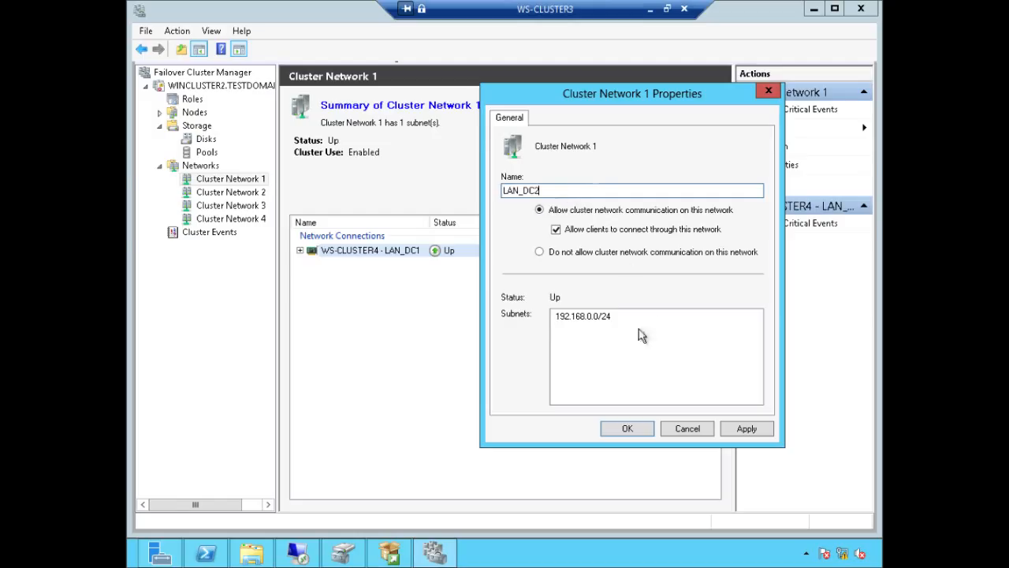
click(624, 430)
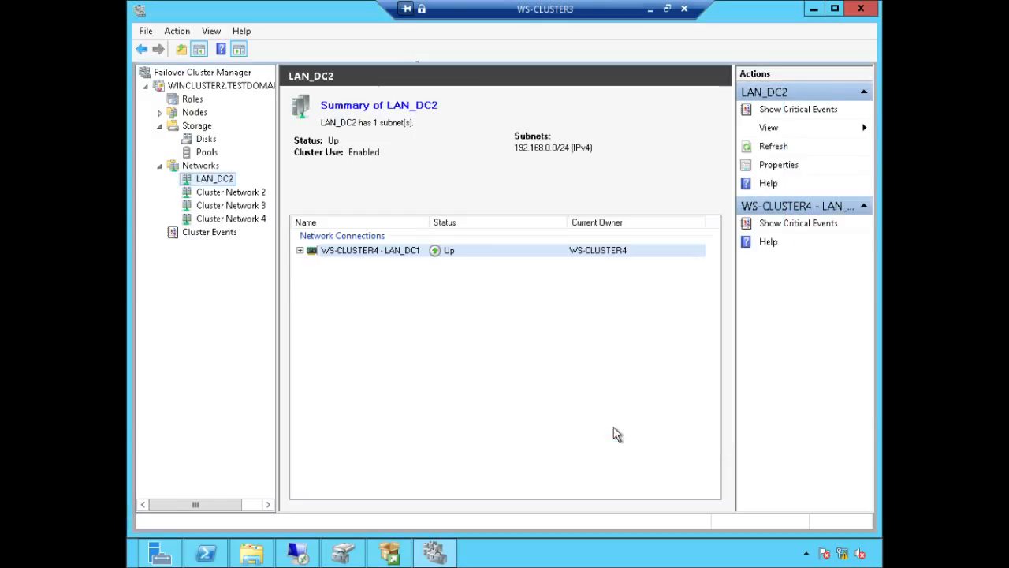
Step: Rename Cluster Network 2 to Heartbeat_DC2
click(248, 197)
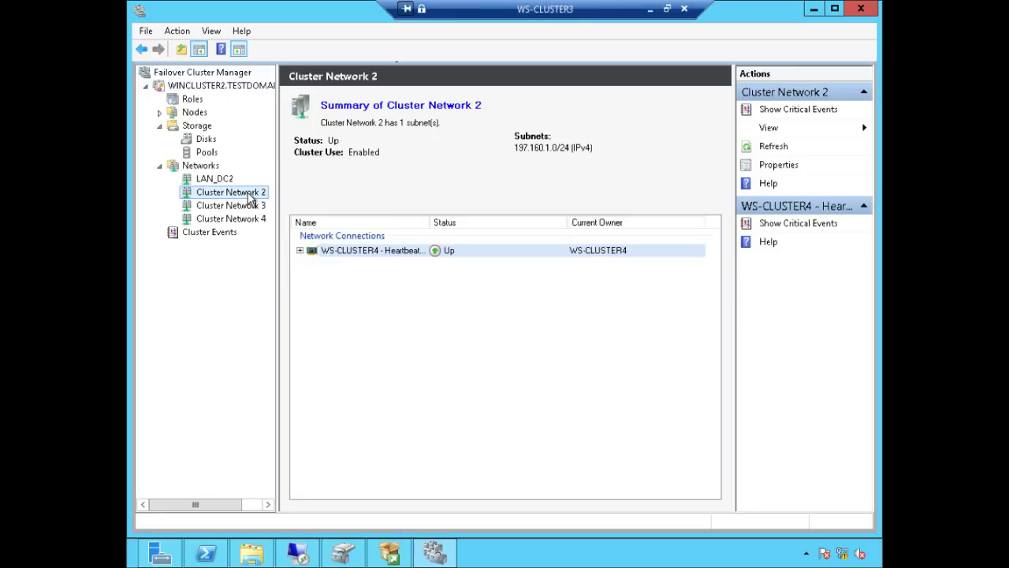
right_click(248, 196)
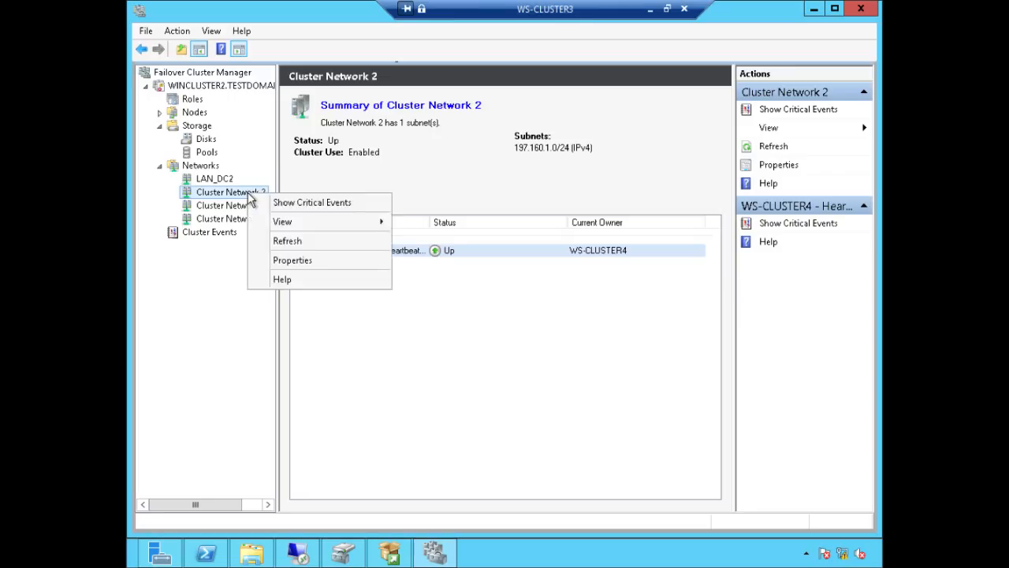
click(293, 261)
click(588, 191)
key(ctrl+a)
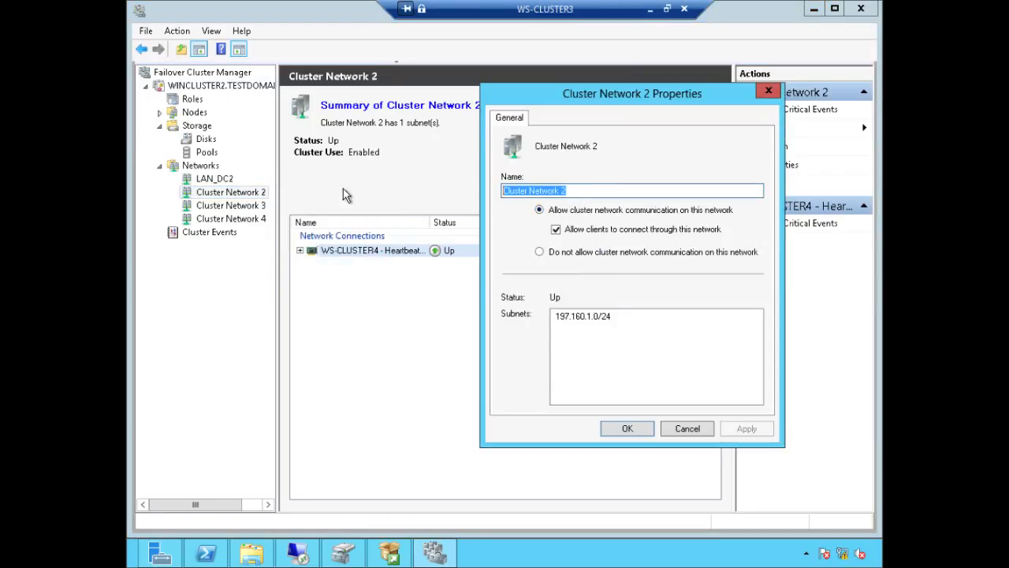
text(Heartbeat_DC2)
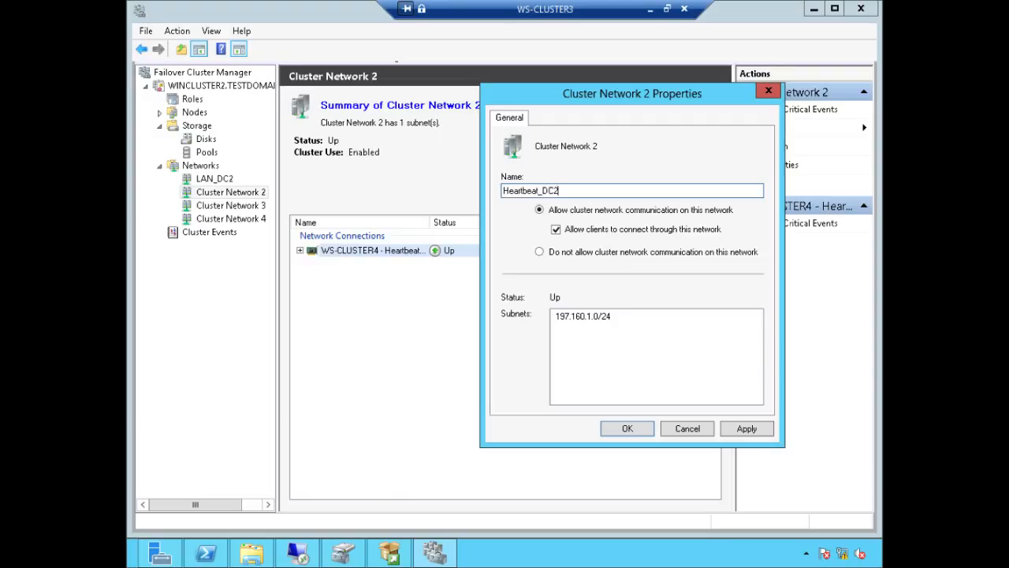
key(Return)
Step: Rename Cluster Network 3 to LAN_DC1
click(244, 205)
right_click(246, 207)
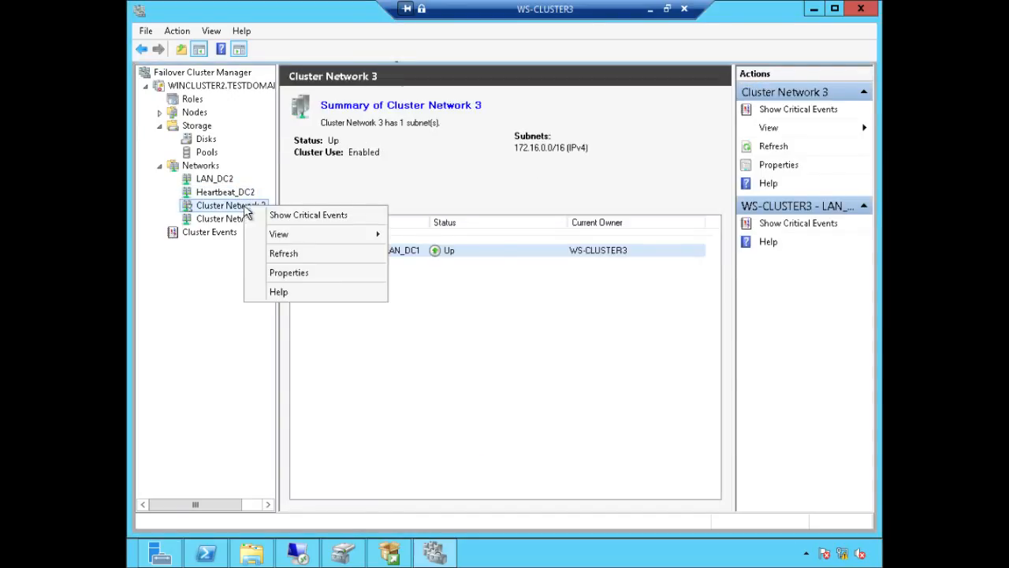
click(327, 273)
drag(603, 190, 420, 204)
text(LAN_DC1)
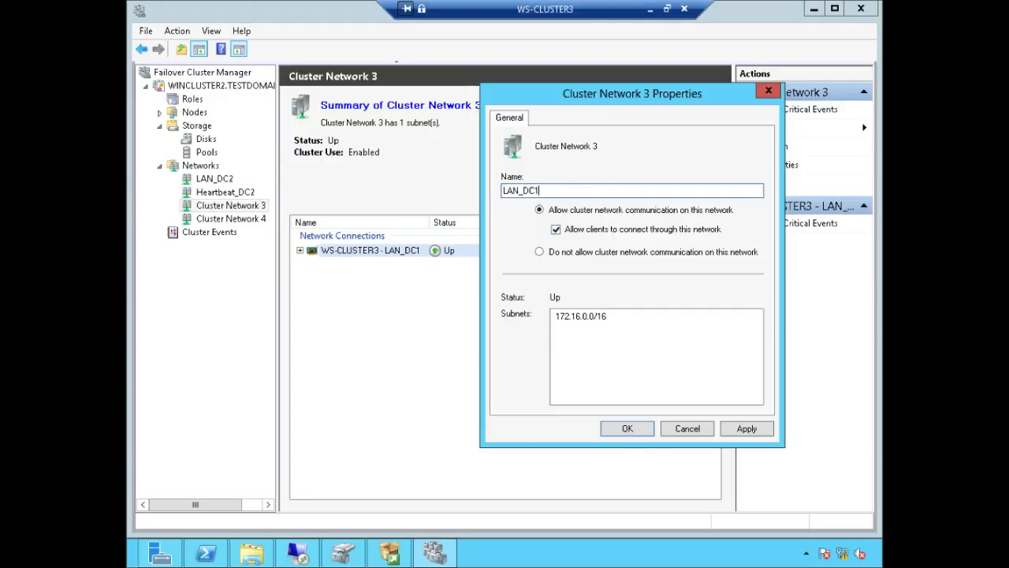
click(627, 429)
Step: Rename Cluster Network 4 to Heartbeat_DC1, keeping cluster communication allowed, and apply
right_click(235, 218)
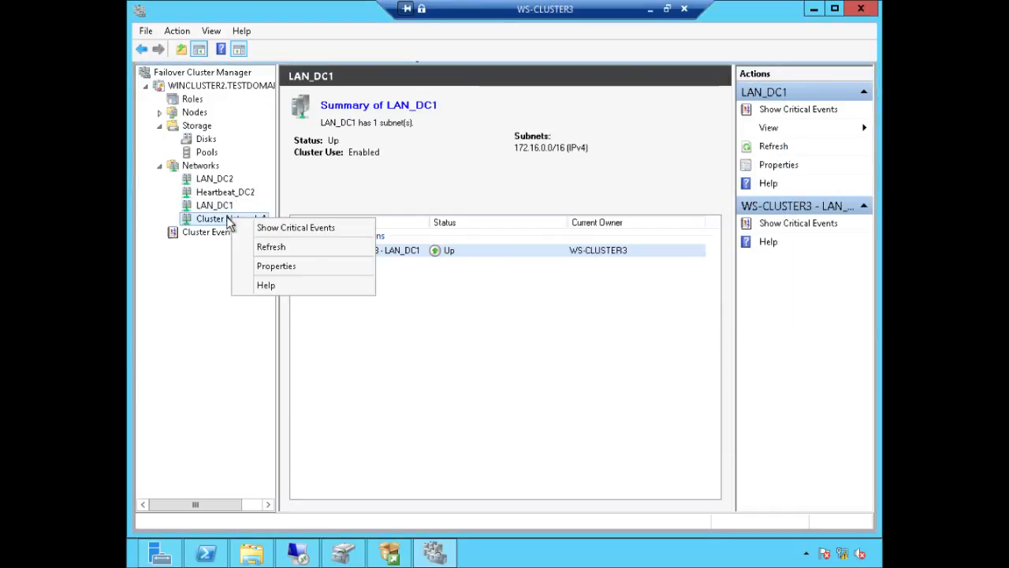
key(Escape)
click(217, 220)
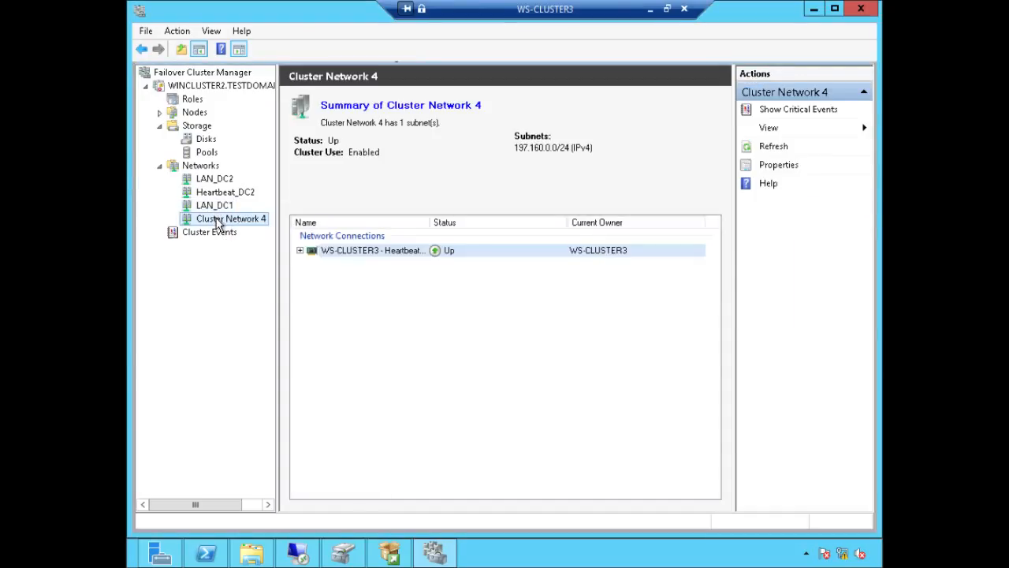
right_click(219, 221)
click(304, 286)
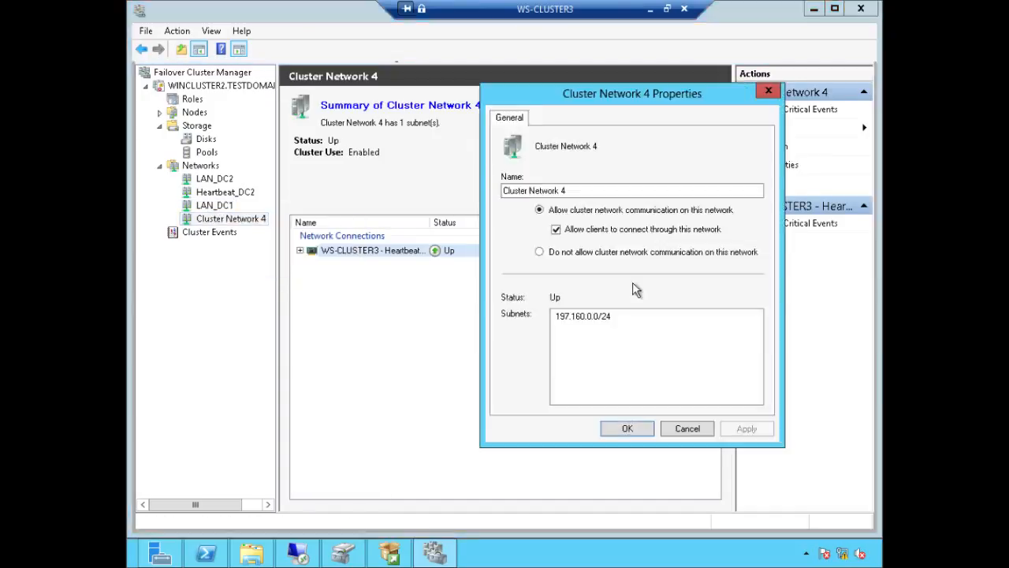
drag(585, 192, 442, 198)
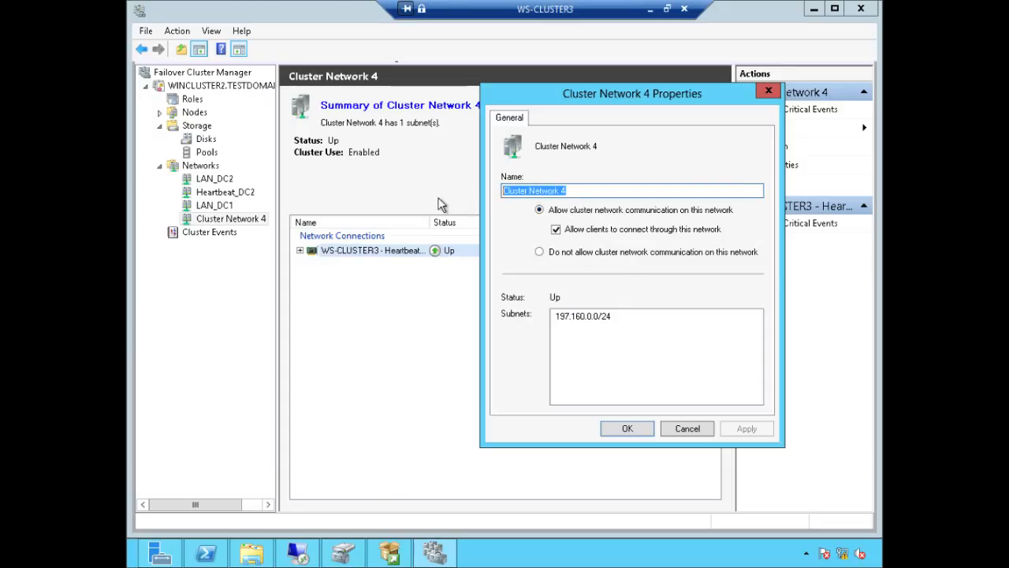
text(Heartbea)
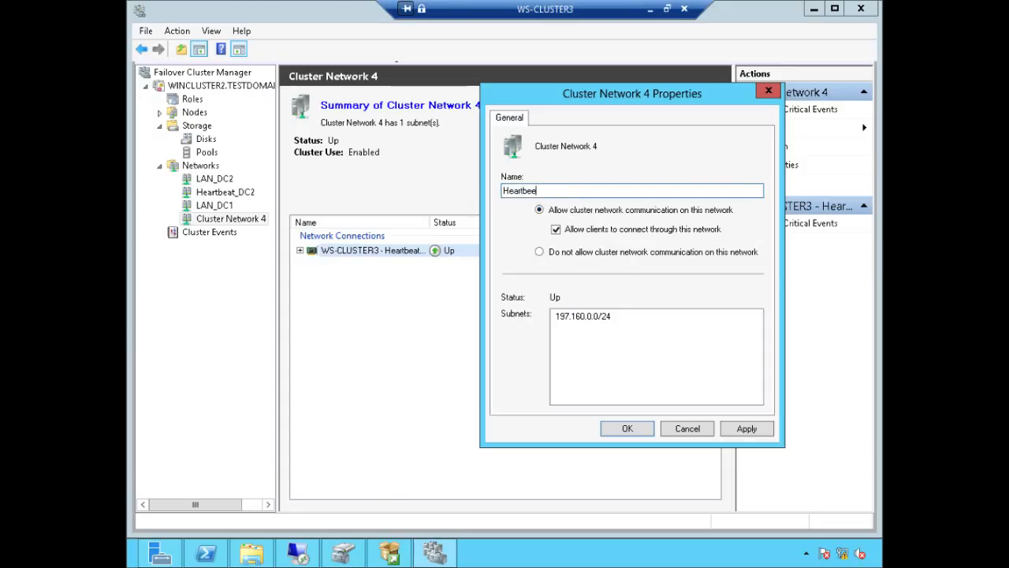
text(DC1)
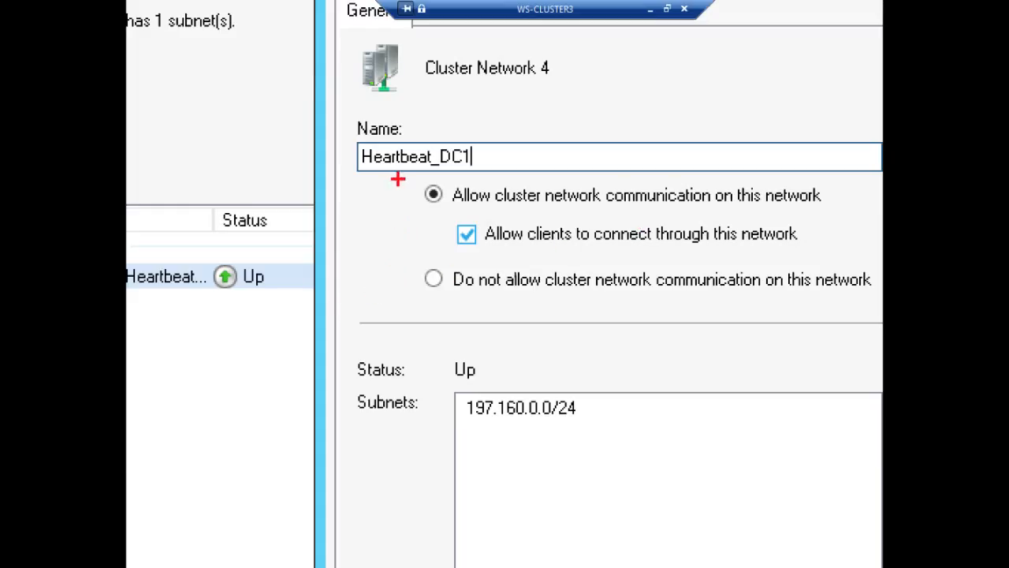
mouse_move(396, 175)
mouse_down()
mouse_move(487, 207)
mouse_move(848, 212)
mouse_up()
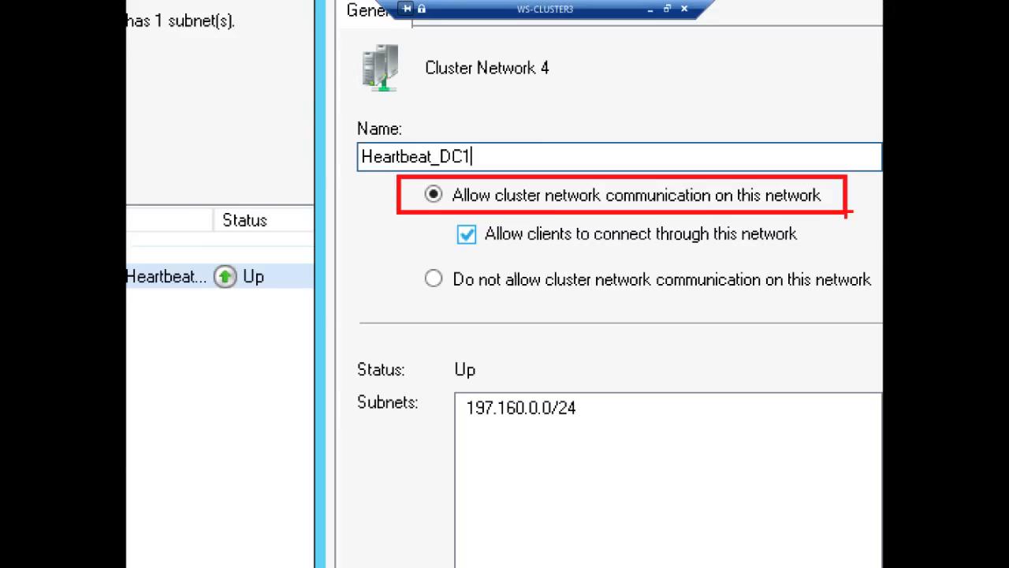
key(Escape)
click(737, 427)
Step: Close the network properties and review the LAN_DC1 and Heartbeat_DC1 networks
click(627, 432)
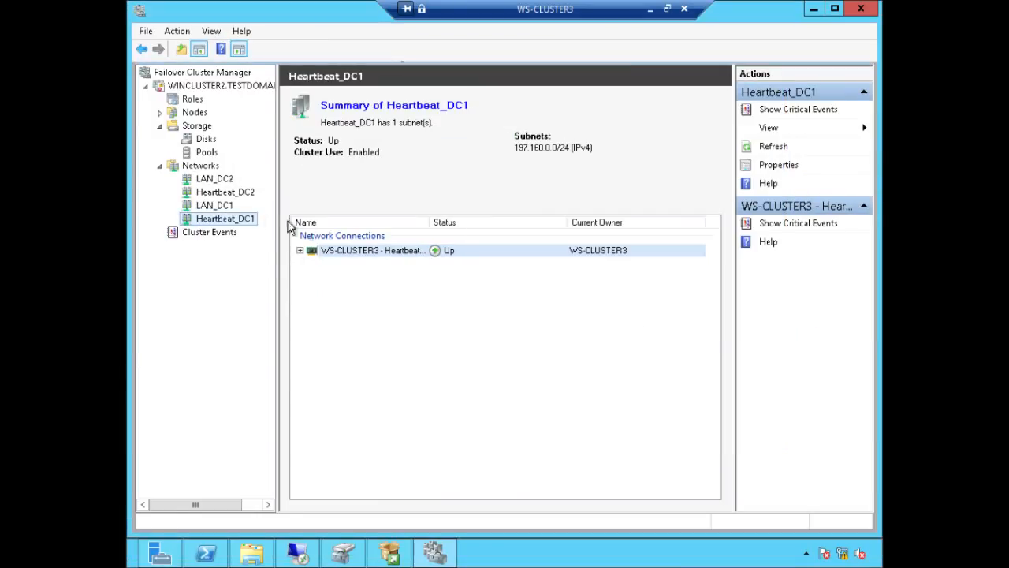
click(226, 207)
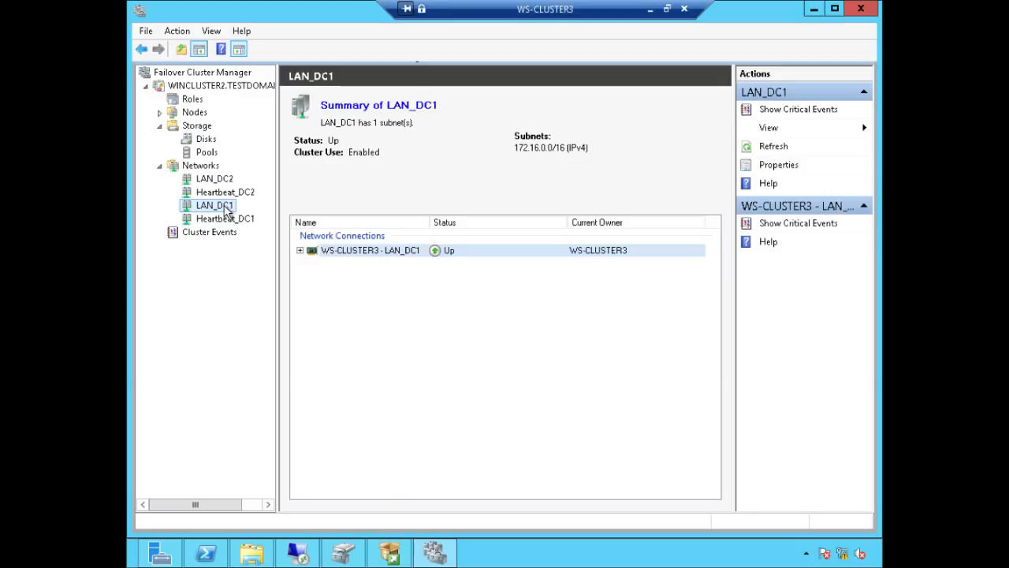
click(360, 250)
click(229, 219)
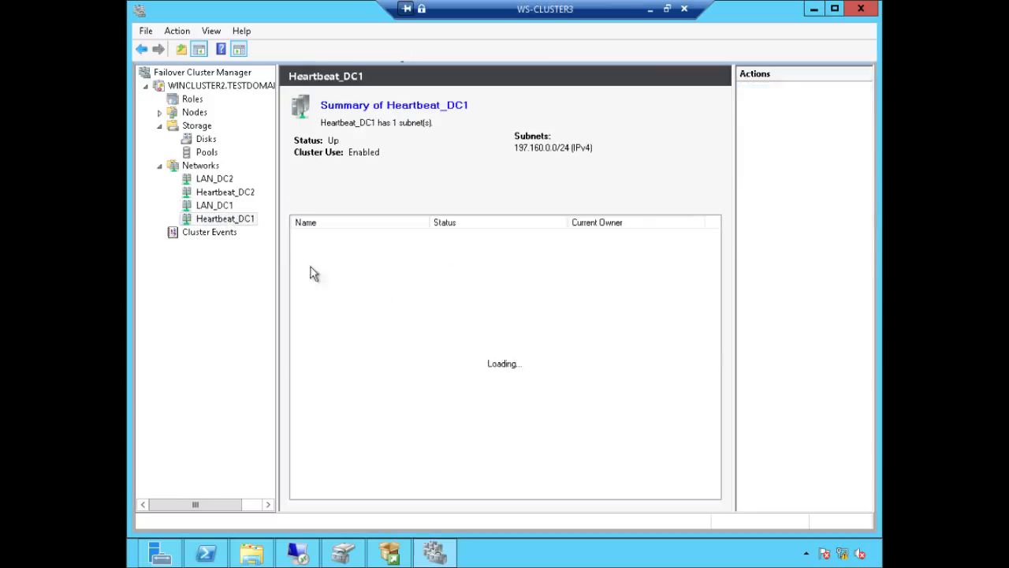
Step: Review cluster roles, node WS-CLUSTER4 and the three disks, then bring up SQL Server Installation Center
click(174, 99)
click(159, 113)
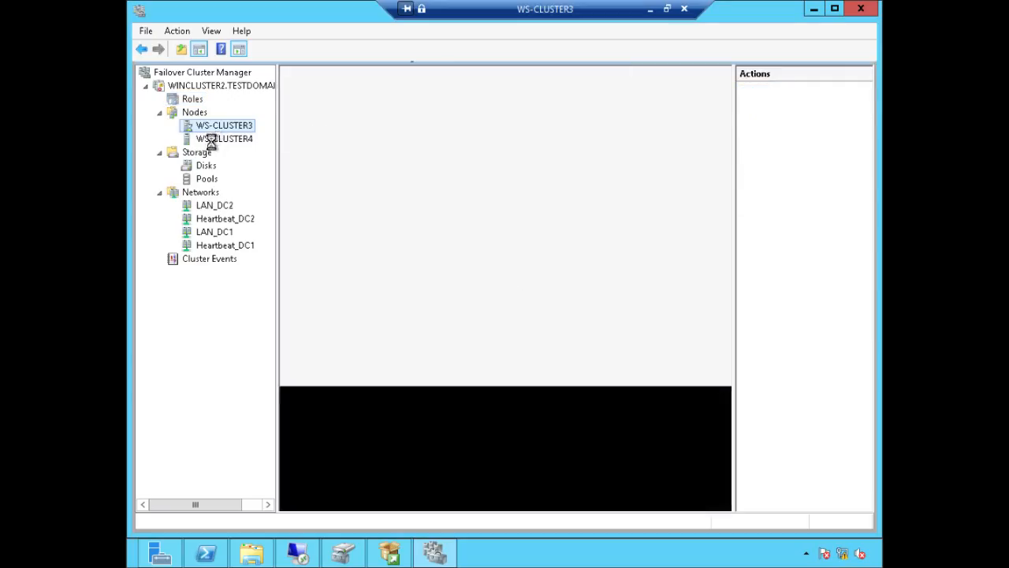
click(220, 138)
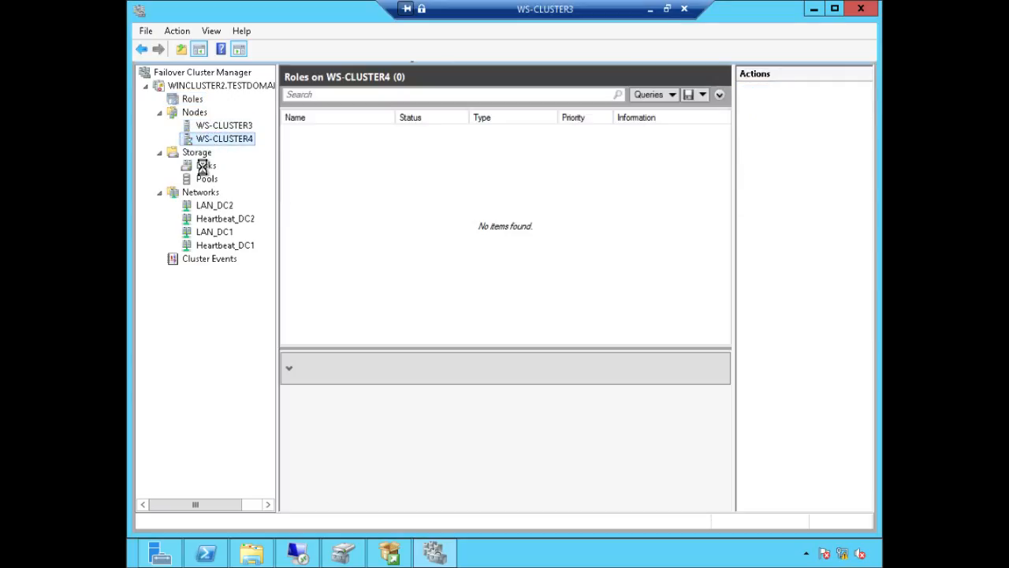
click(203, 165)
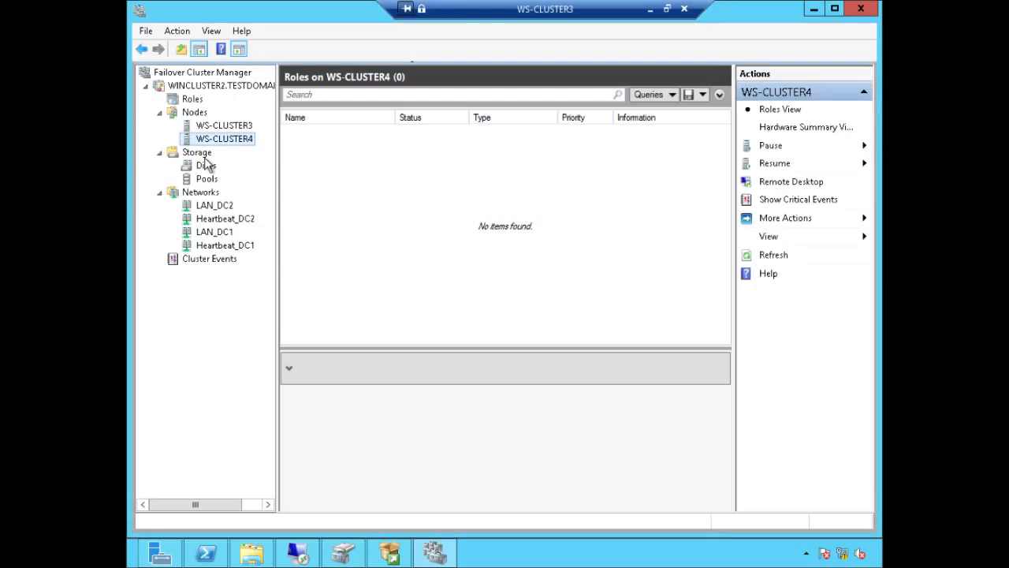
click(206, 169)
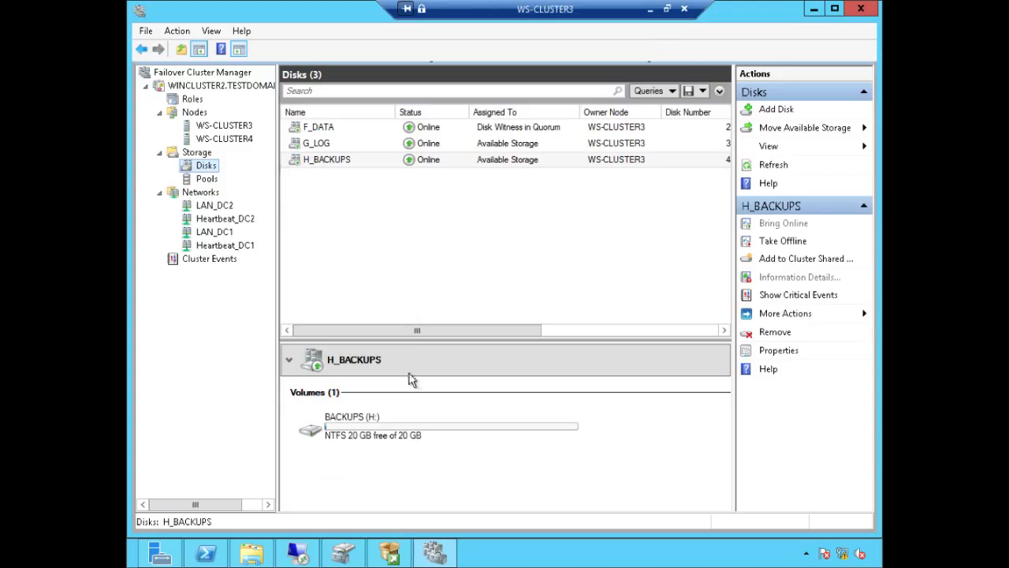
click(390, 555)
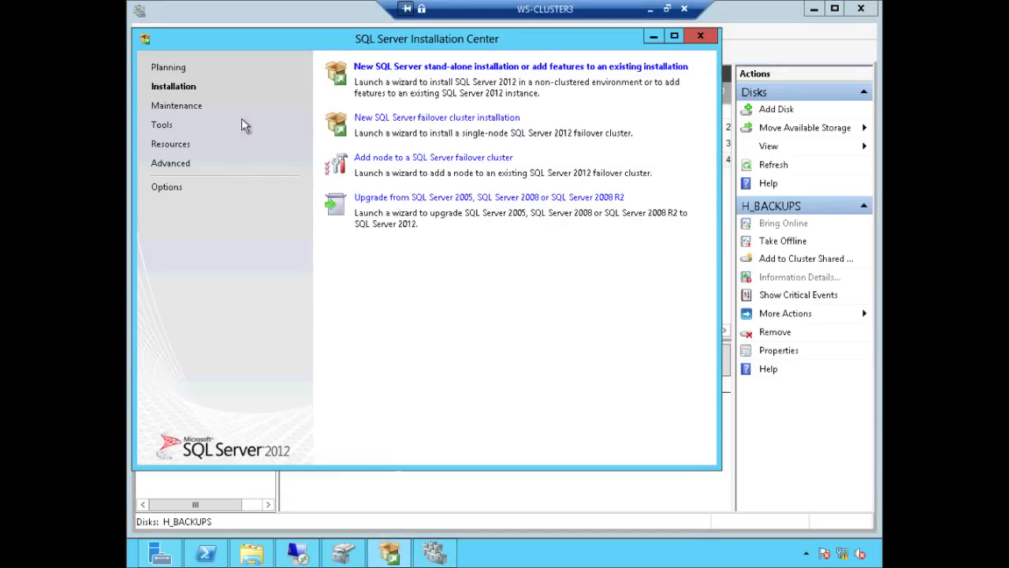
Step: Start a new SQL Server failover cluster installation and accept the passed Setup Support Rules
click(175, 87)
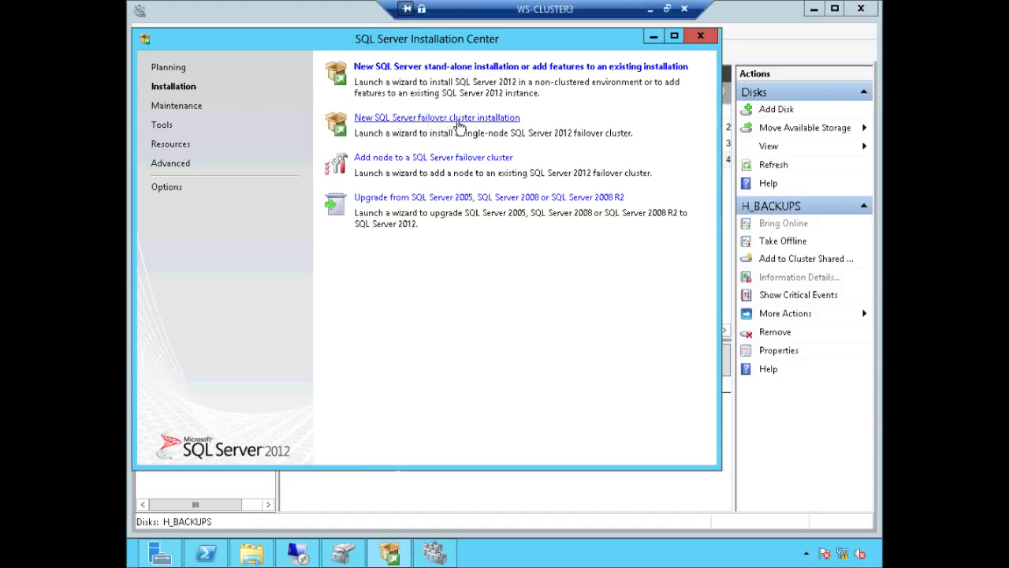
click(463, 120)
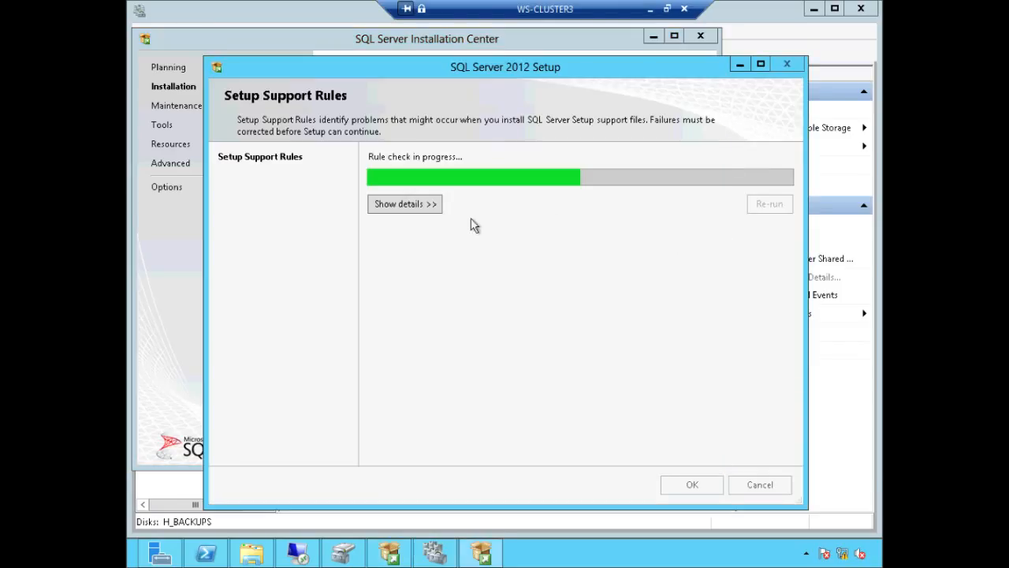
click(439, 206)
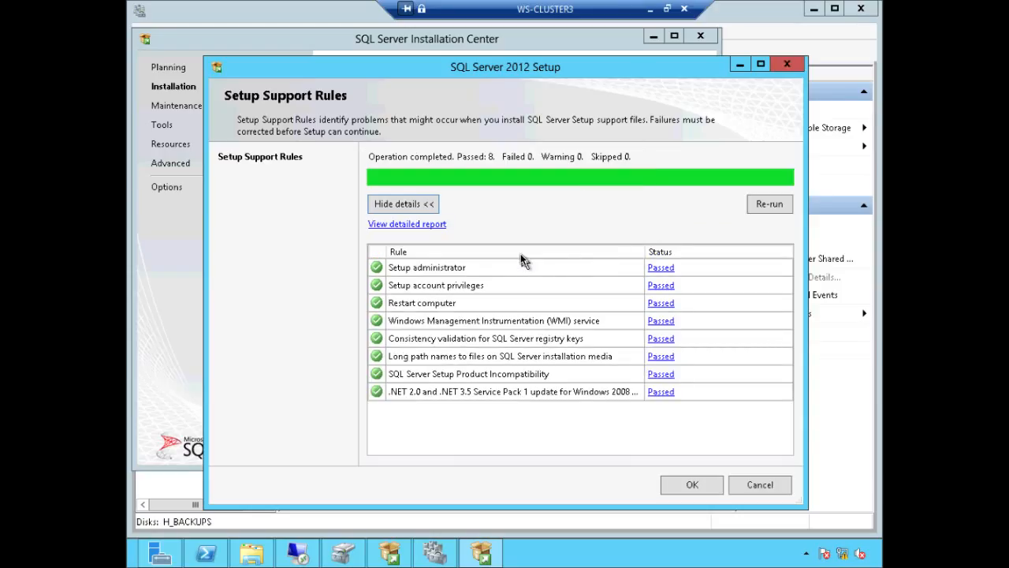
click(689, 484)
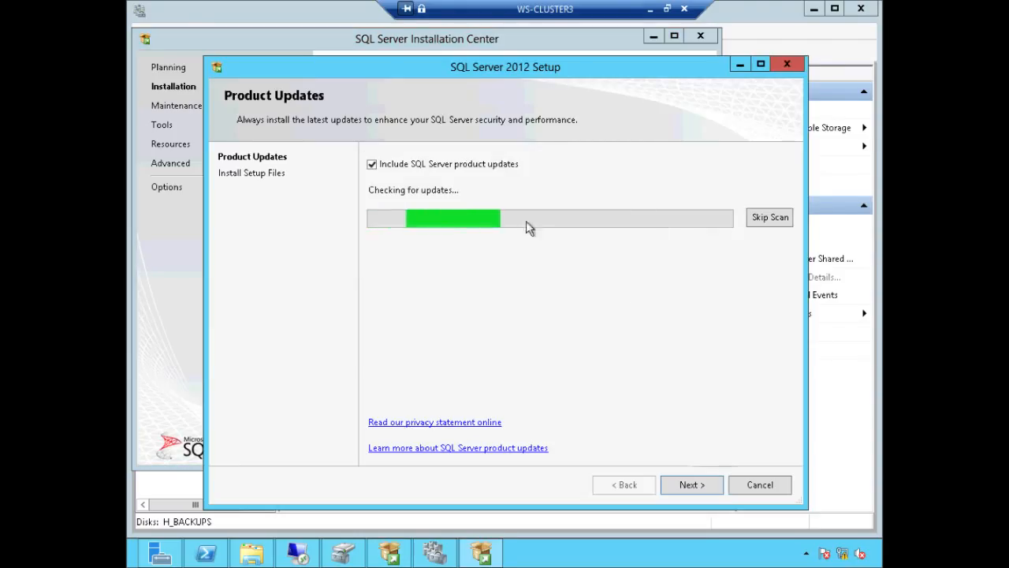
Step: Skip SQL Server product updates, install the setup files and show the rule details
click(422, 167)
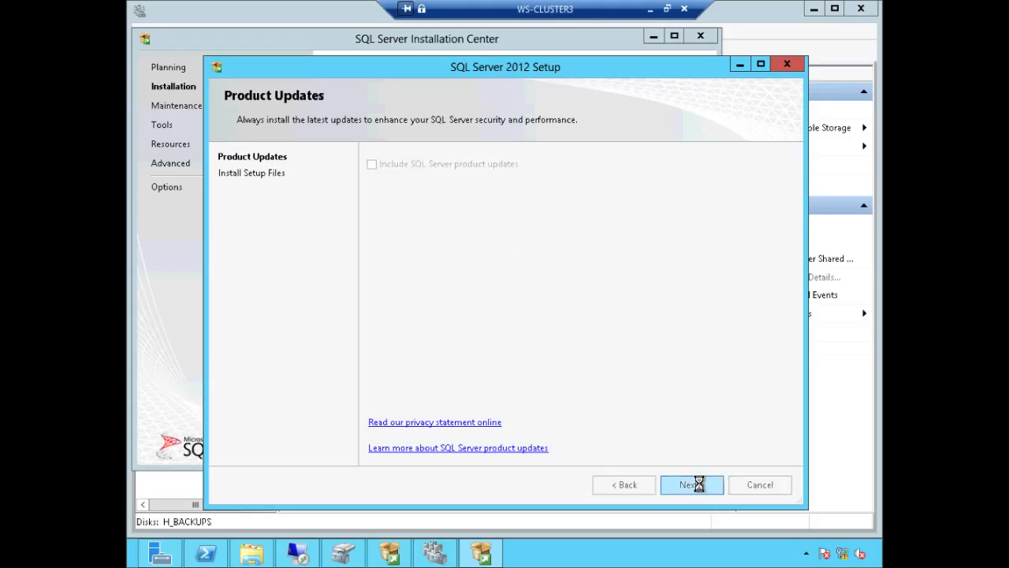
click(692, 485)
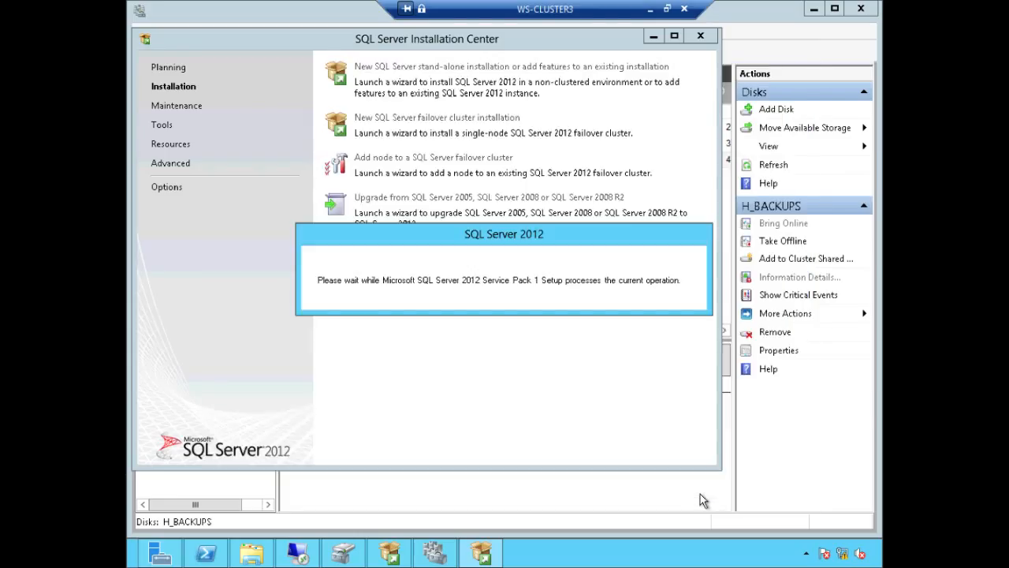
click(418, 203)
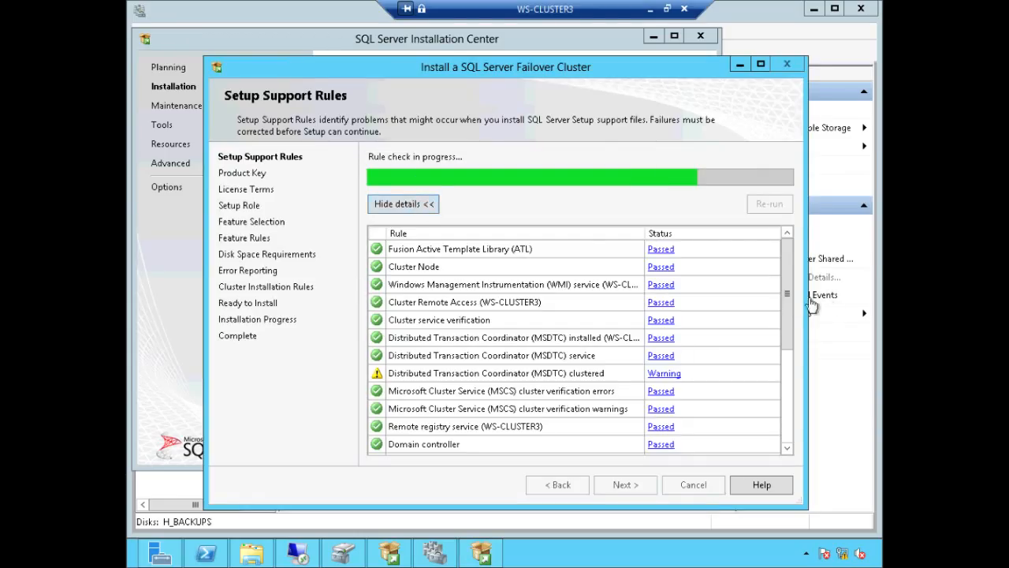
Step: Review the 19 passed and 3 warning setup rules, then continue to Product Key
drag(791, 294, 790, 315)
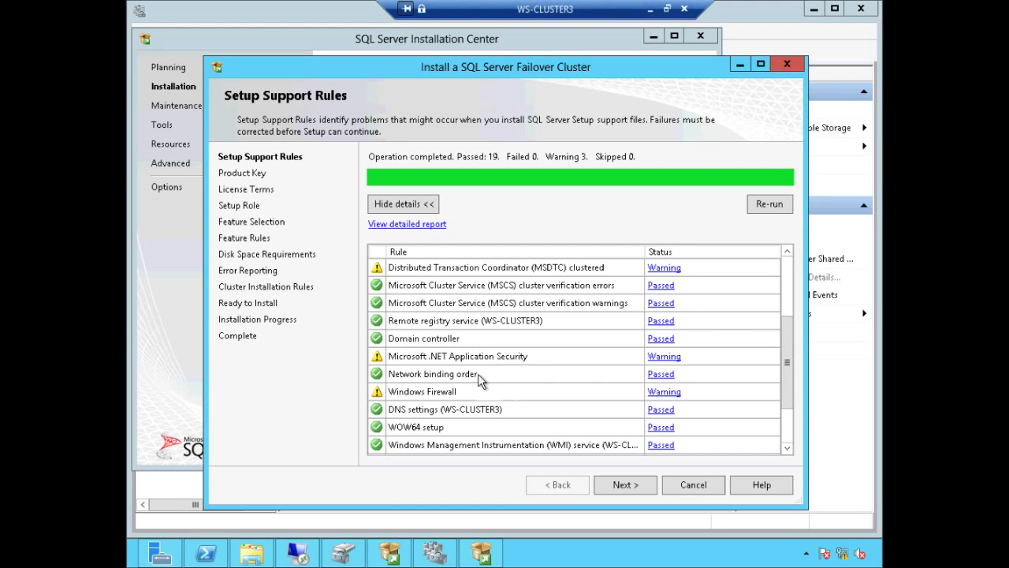
click(625, 484)
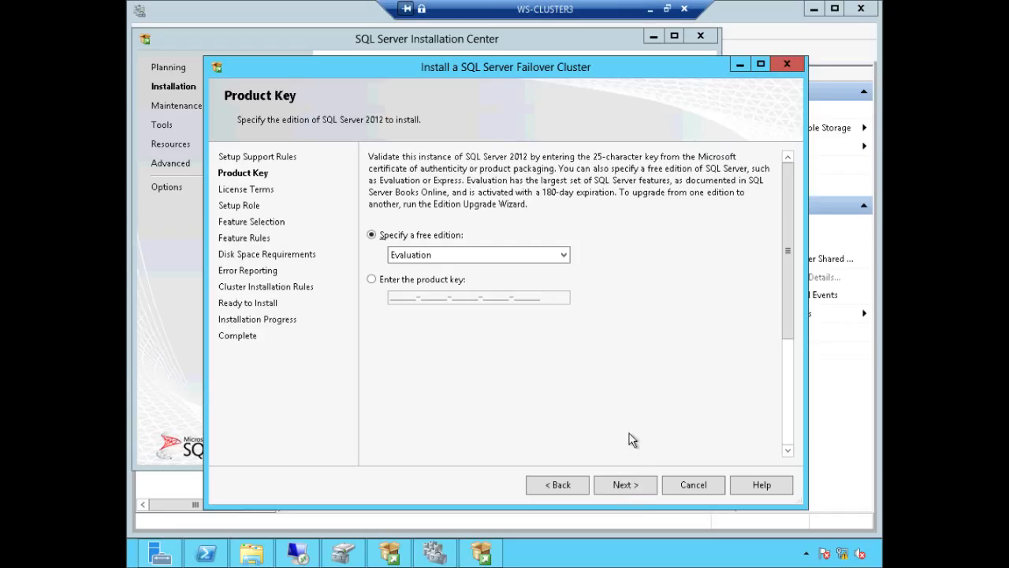
Step: Keep the Evaluation edition, accept the licence terms and choose SQL Server Feature Installation
click(623, 485)
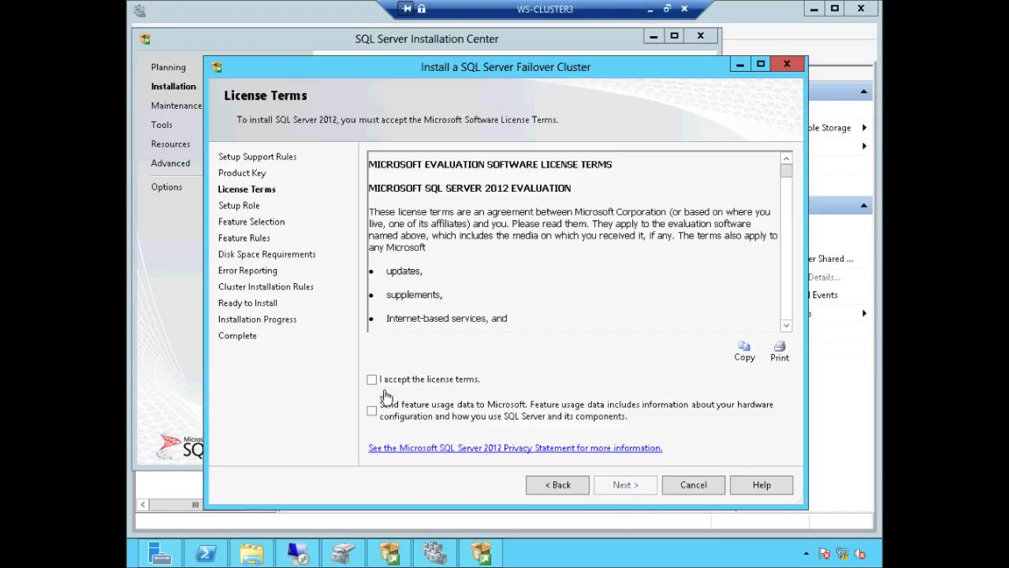
click(400, 382)
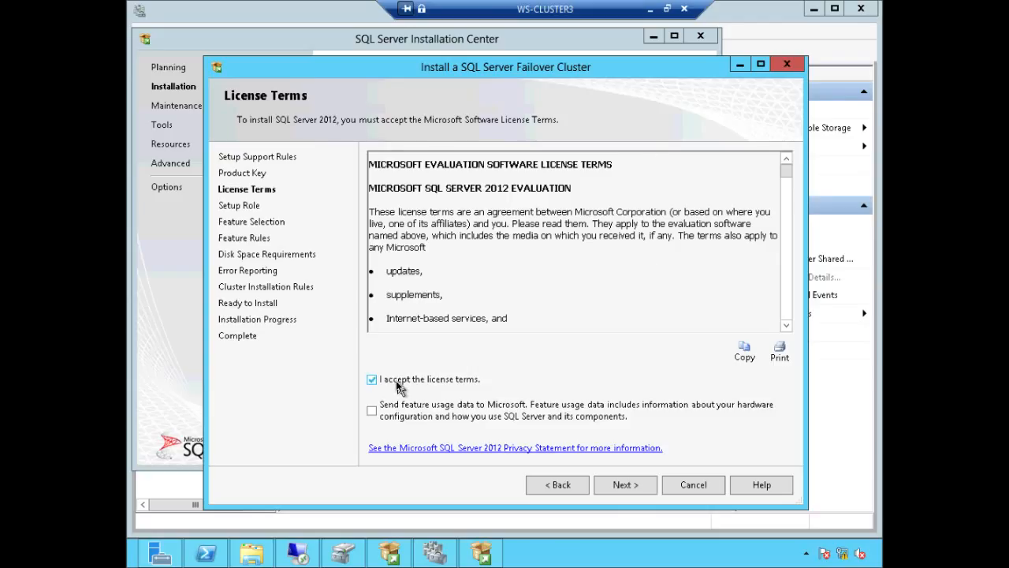
click(622, 488)
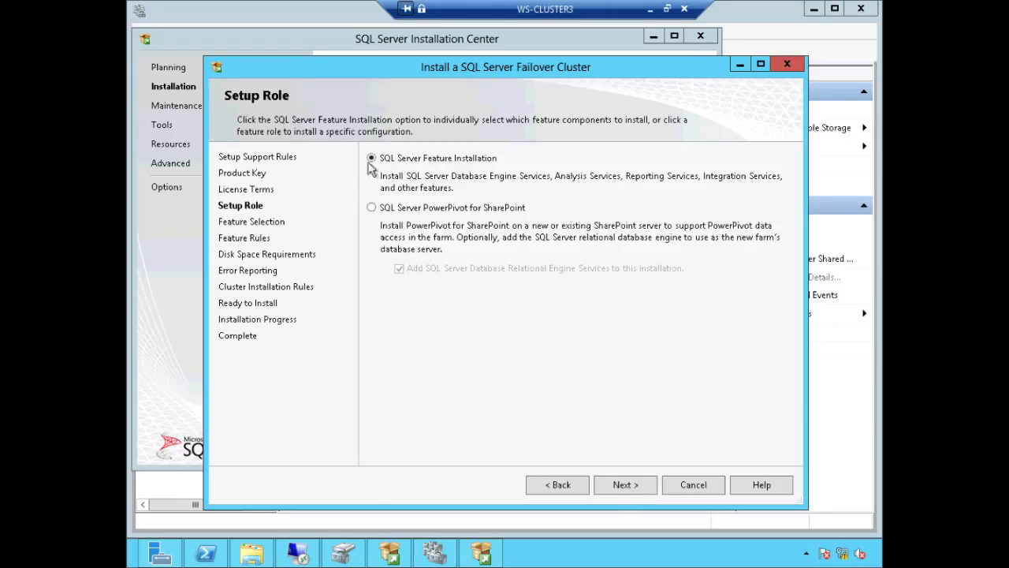
click(625, 484)
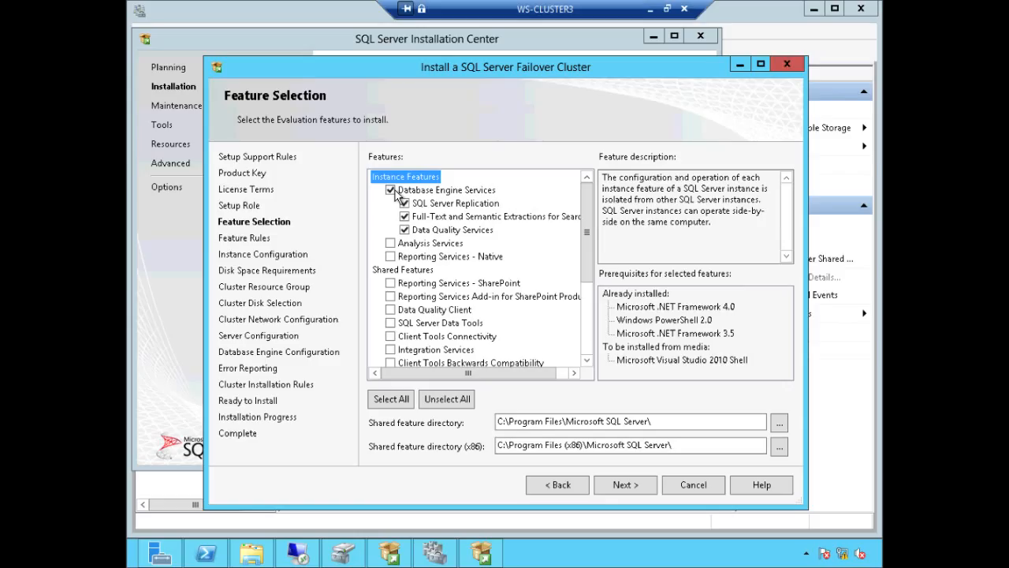
Step: Add Documentation Components and Management Tools to the features and continue to Feature Rules
drag(584, 233, 584, 290)
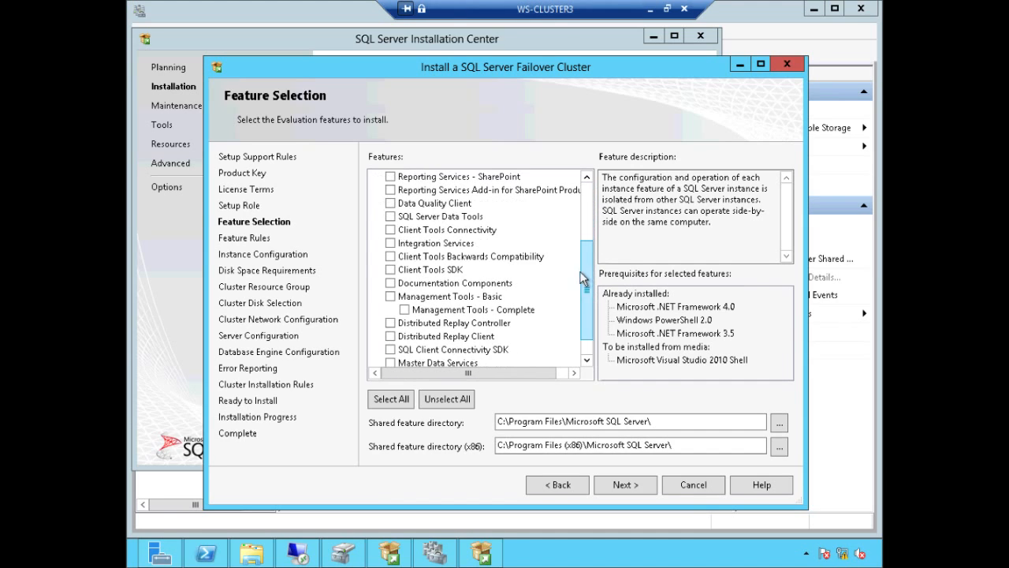
click(390, 284)
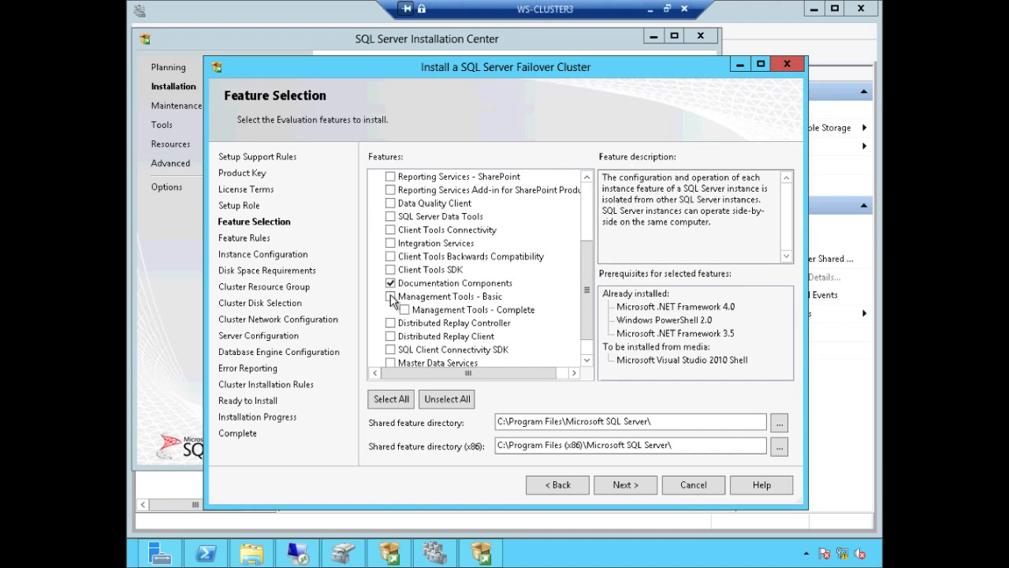
click(390, 297)
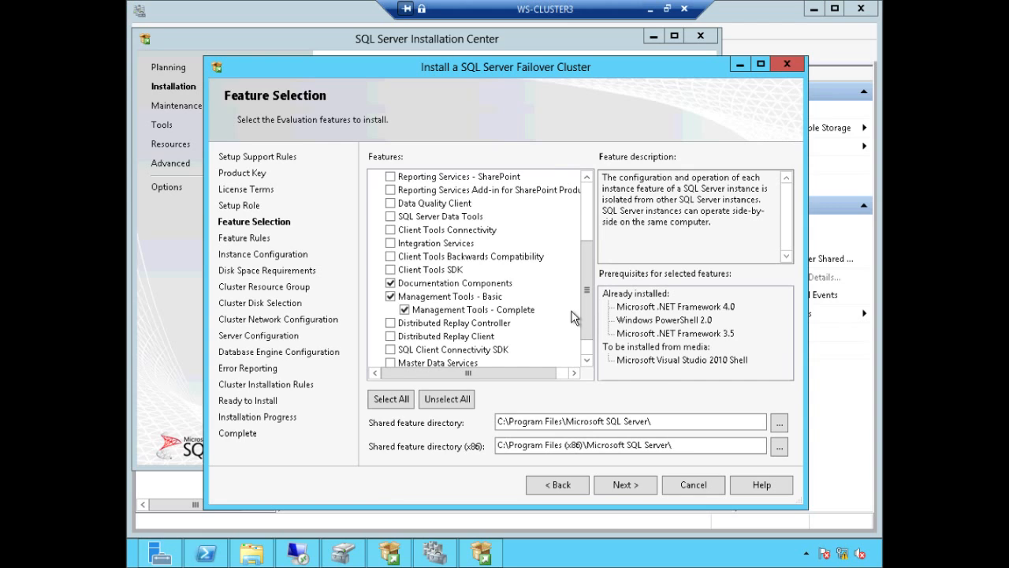
click(630, 487)
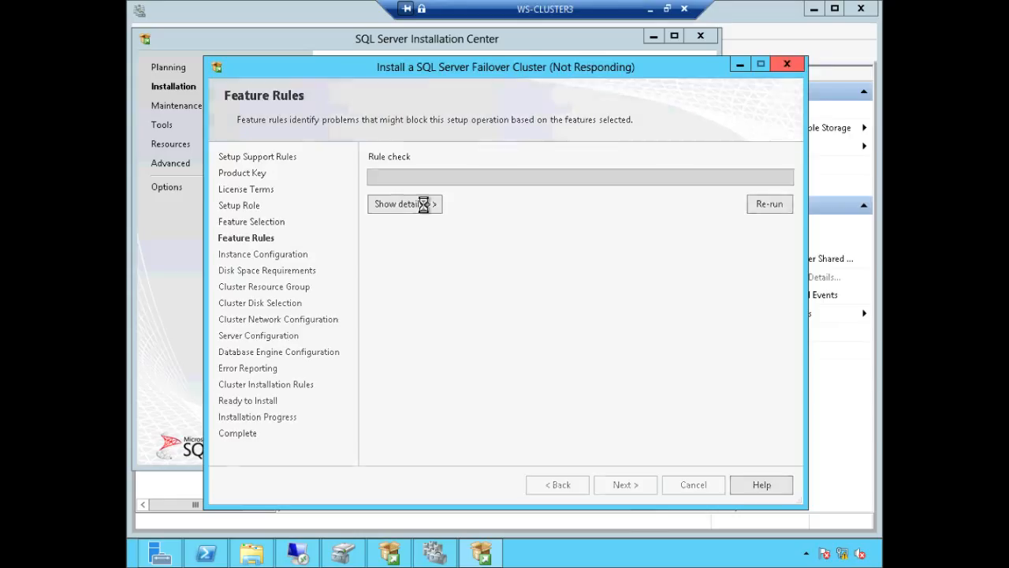
Step: Pass the feature rules to Instance Configuration, then minimize the remote session to reveal the Excel checklist
click(422, 204)
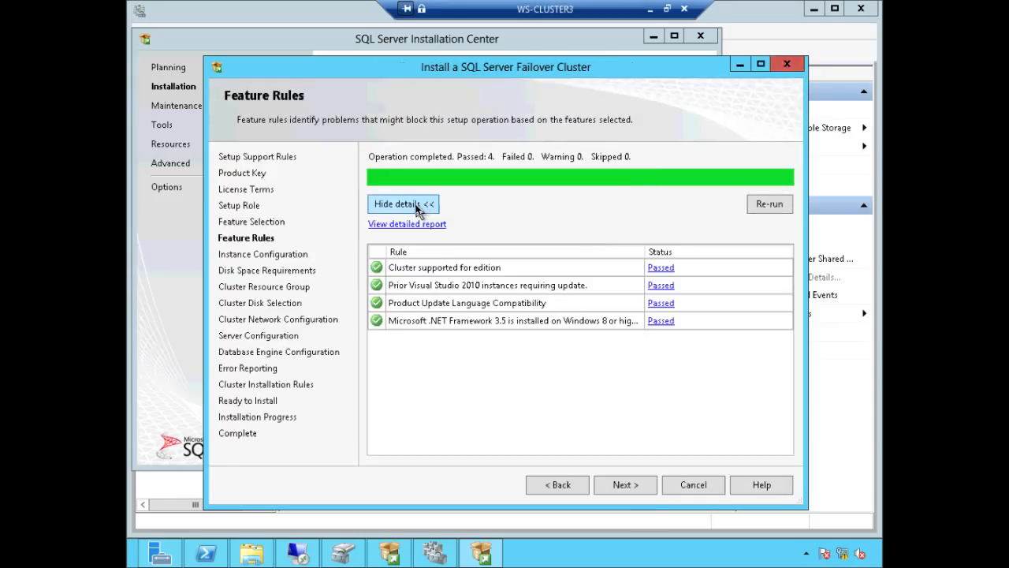
click(623, 485)
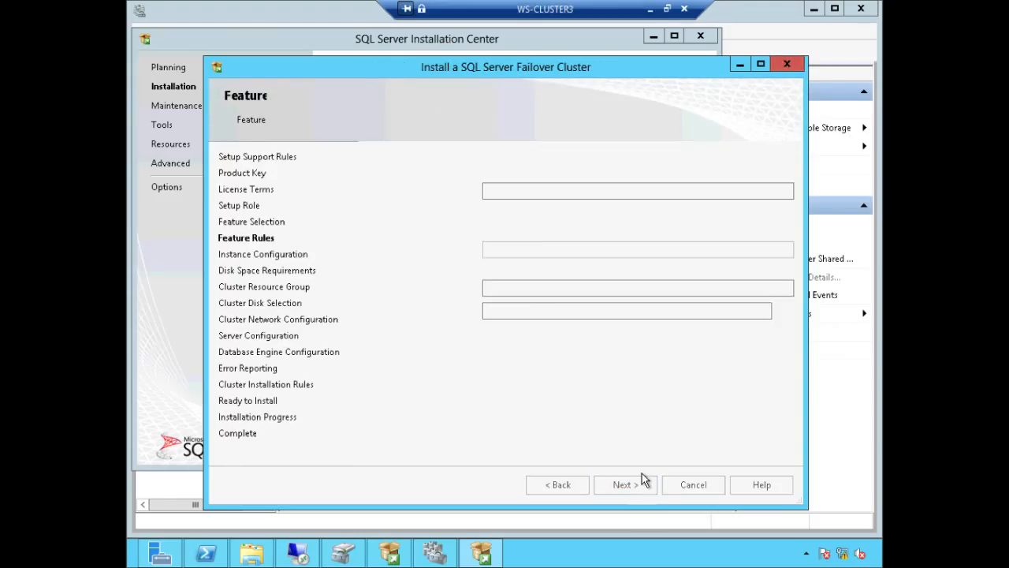
click(510, 189)
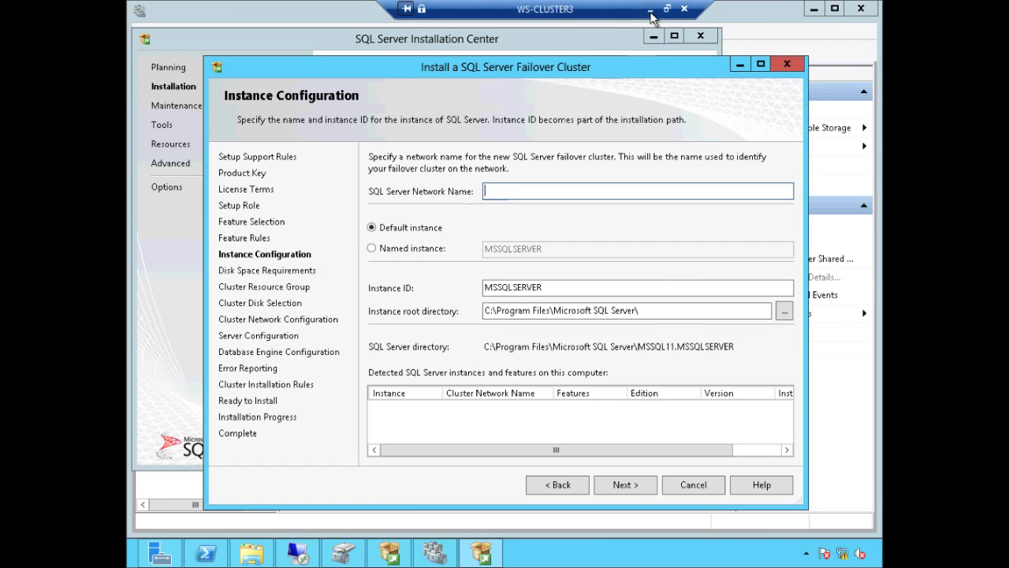
click(649, 10)
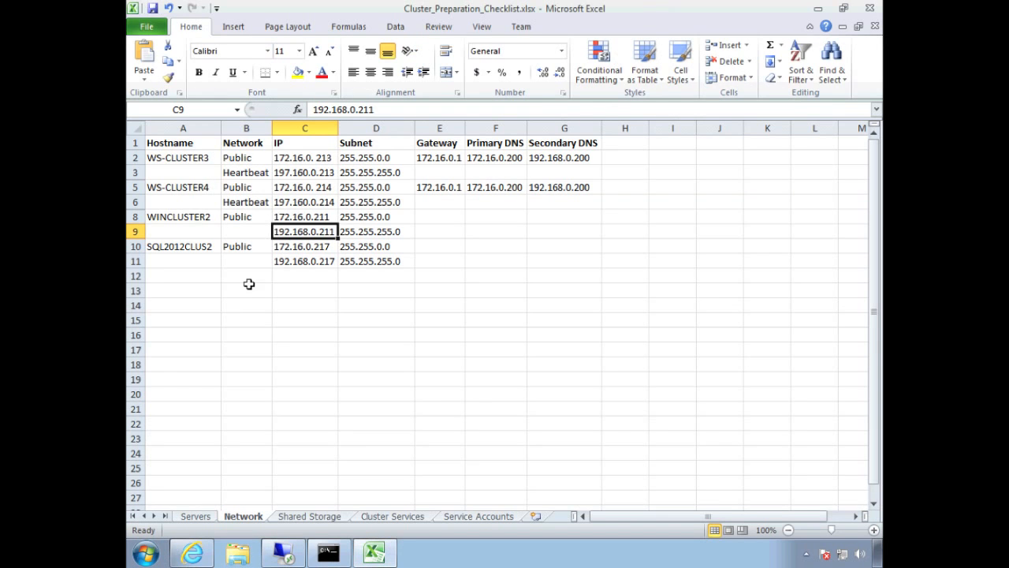
Step: Look up SQL2012CLUS2 and its public IP 172.16.0.217 in the checklist, then return to setup
click(172, 250)
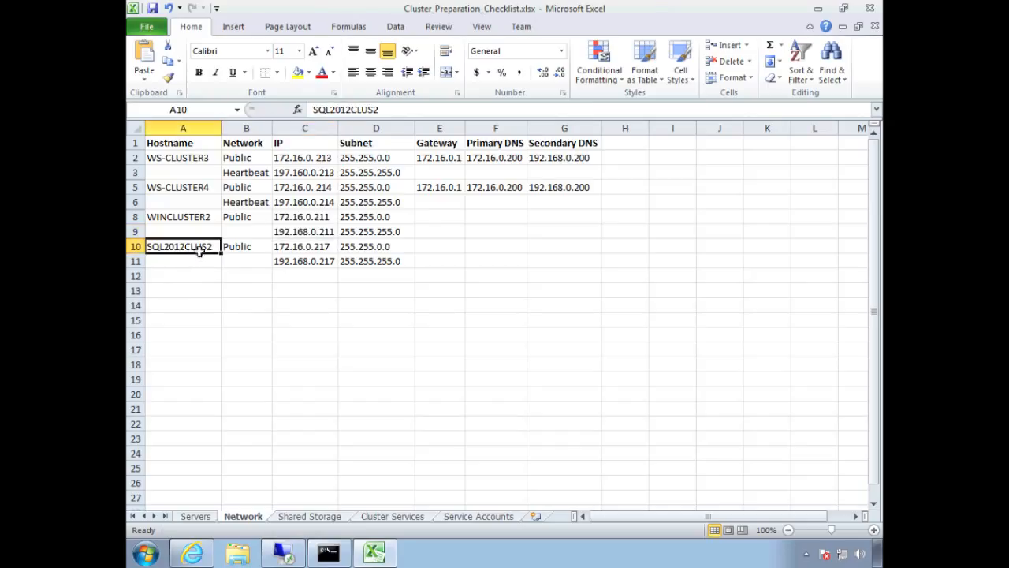
click(320, 250)
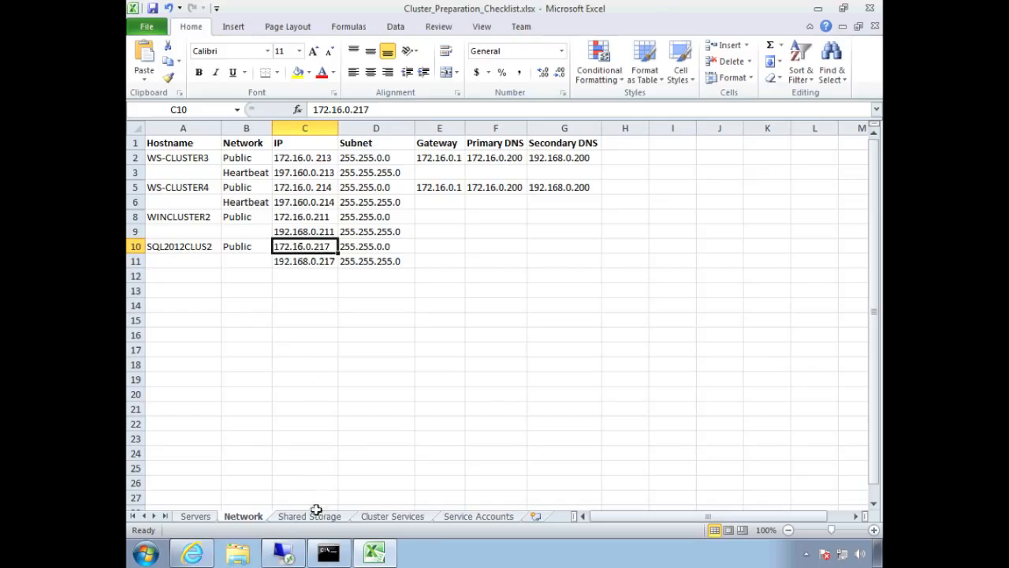
click(284, 552)
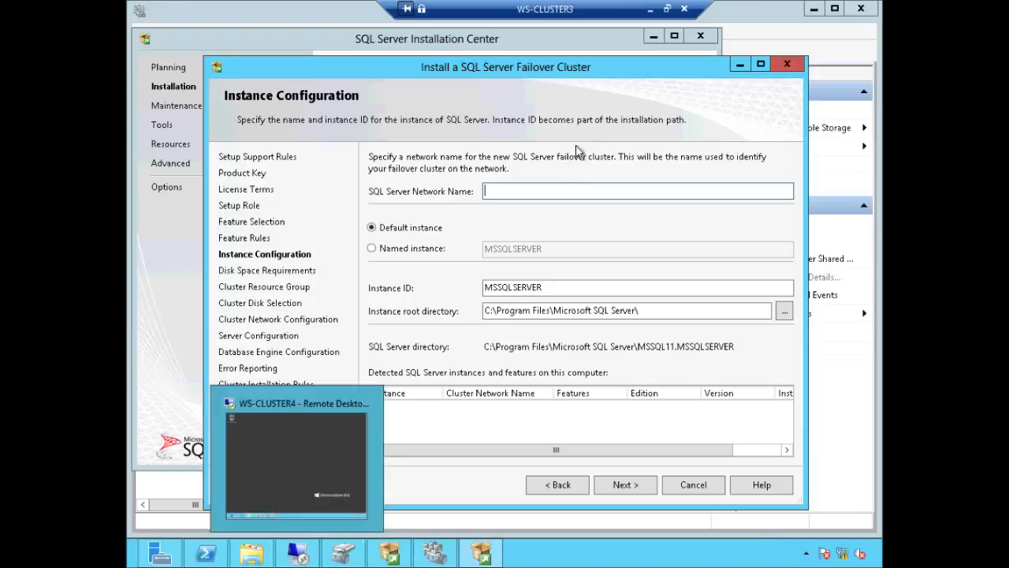
Step: Enter SQL2012CLUS2 as the SQL Server network name, keeping the default MSSQLSERVER instance
text(SQL2012CLUS2)
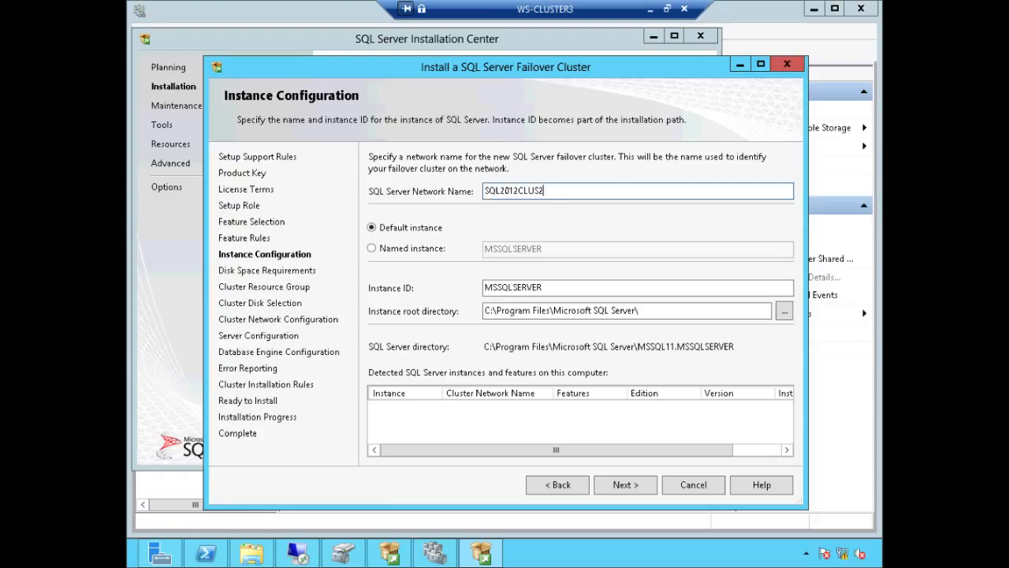
click(435, 230)
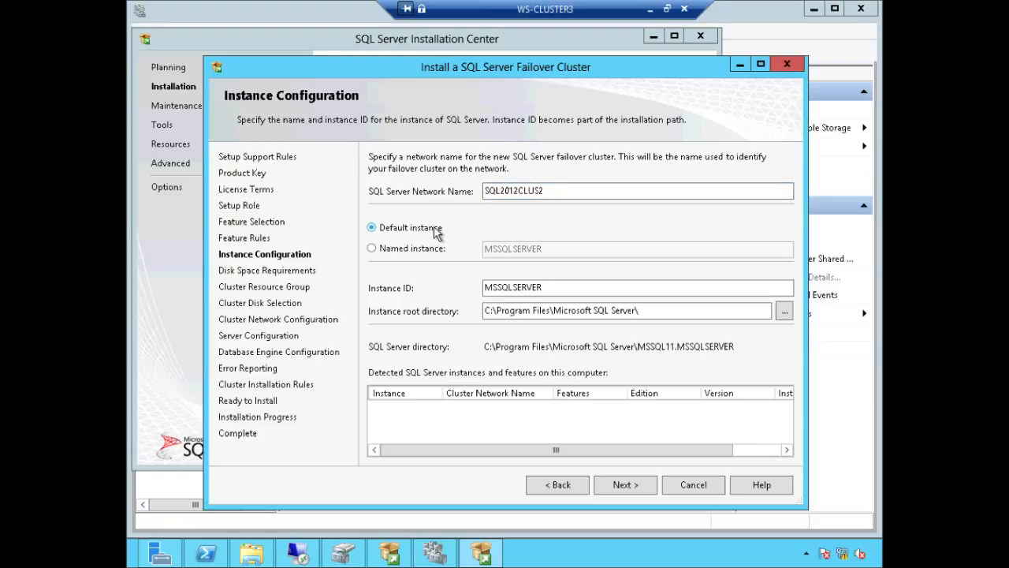
Step: Accept the instance, disk space and SQL Server (MSSQLSERVER) resource group defaults
click(625, 485)
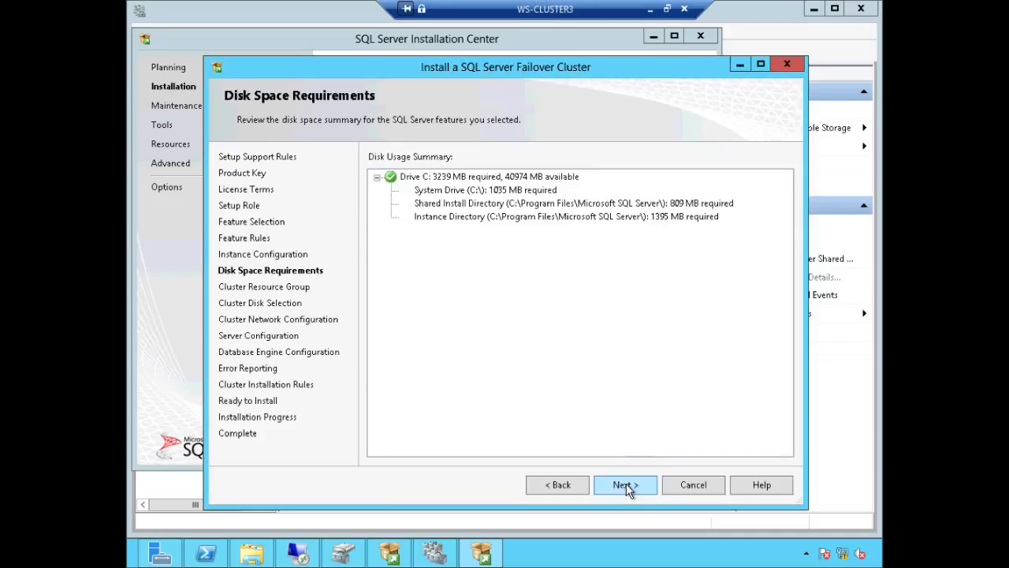
click(625, 485)
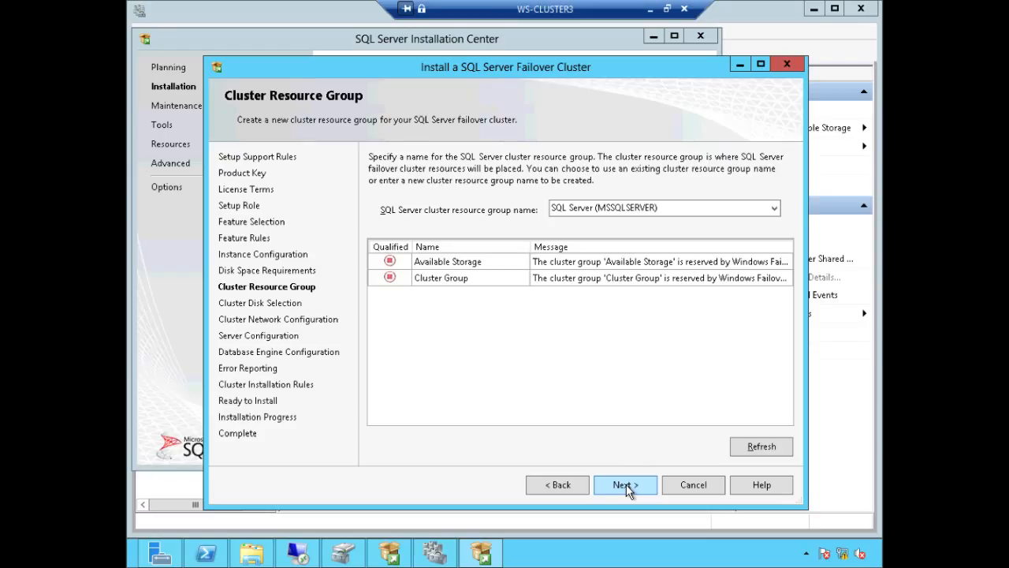
click(628, 486)
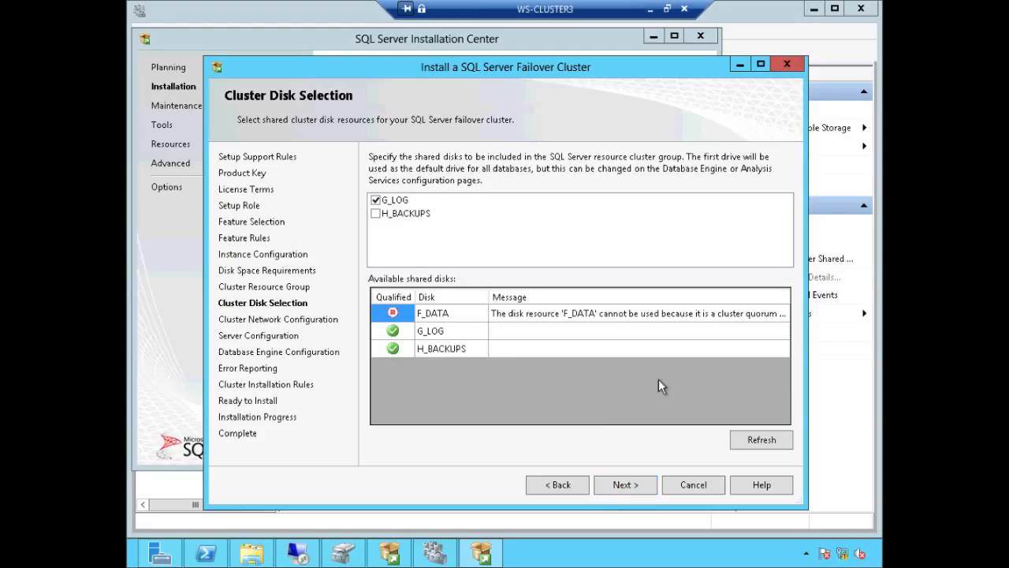
Step: Tick H_BACKUPS alongside G_LOG in Cluster Disk Selection
click(376, 213)
Step: Show the WINCLUSTER2 summary and expand F_DATA under Cluster Core Resources to see its volume F
click(444, 555)
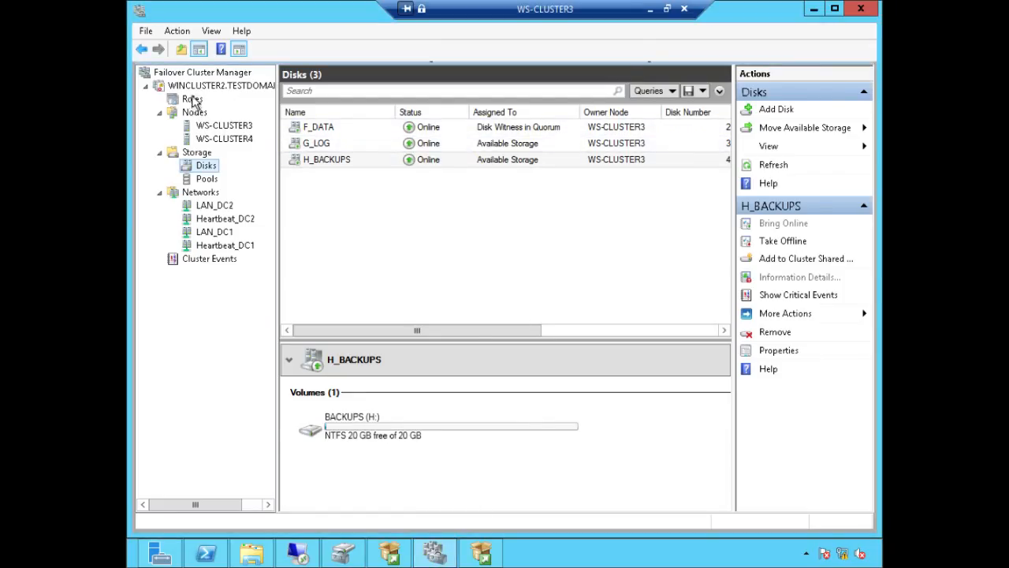
click(203, 86)
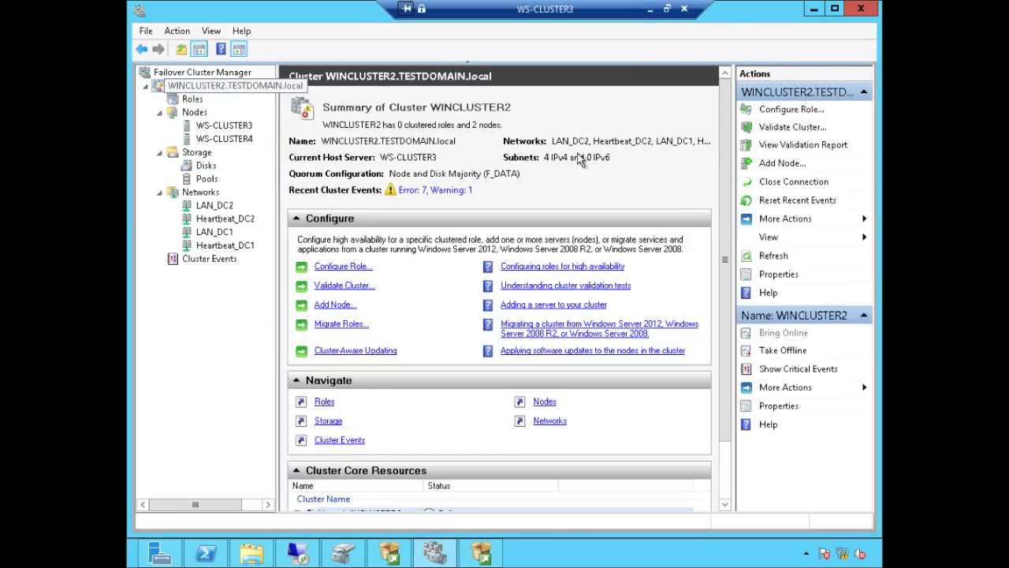
scroll(732, 371, down, 2)
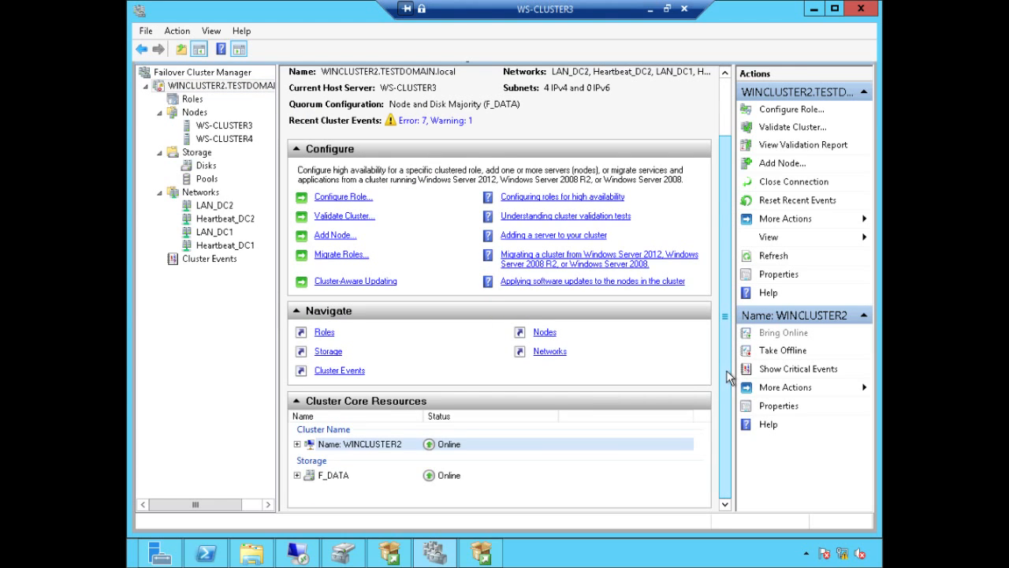
click(297, 476)
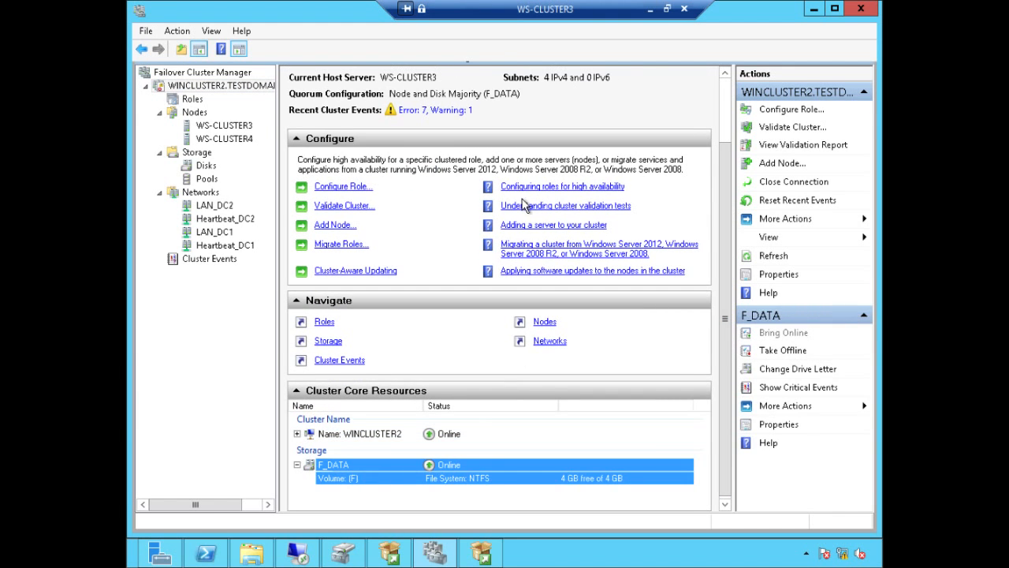
key(ctrl+1)
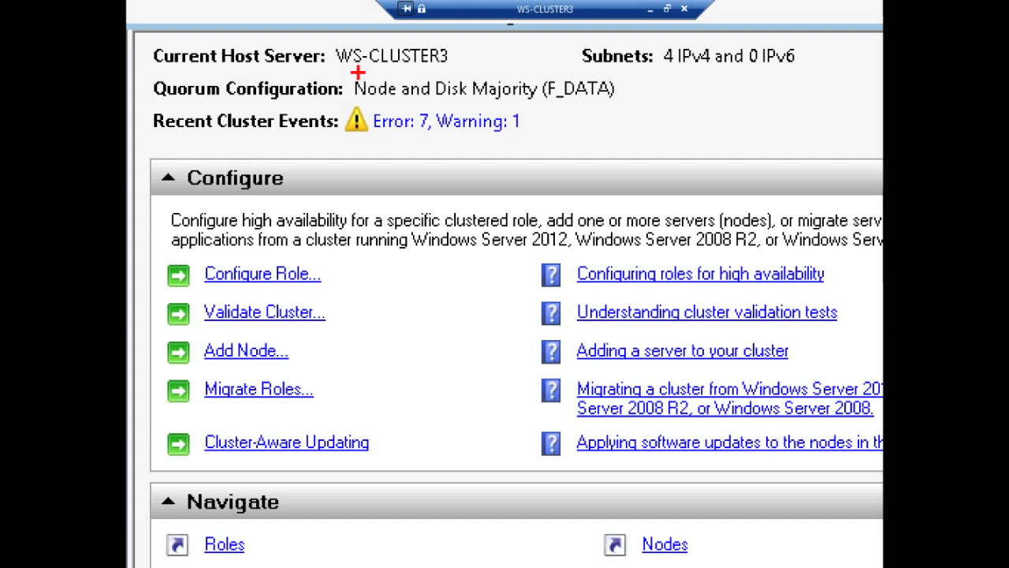
mouse_move(350, 73)
mouse_down()
mouse_move(350, 84)
mouse_move(443, 101)
mouse_move(634, 103)
mouse_up()
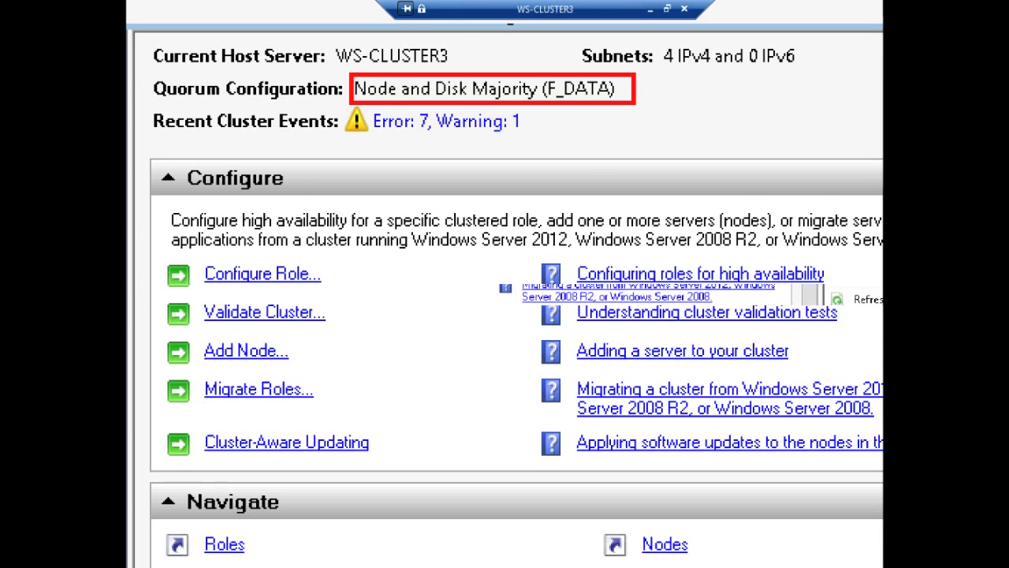
key(Escape)
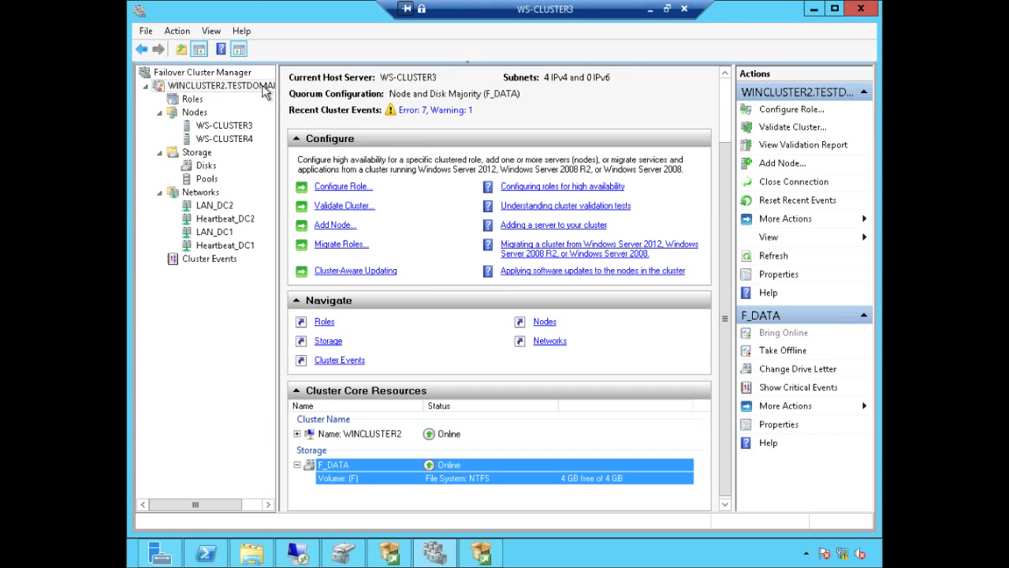
Step: Launch Configure Cluster Quorum Settings from WINCLUSTER2's More Actions menu
right_click(263, 88)
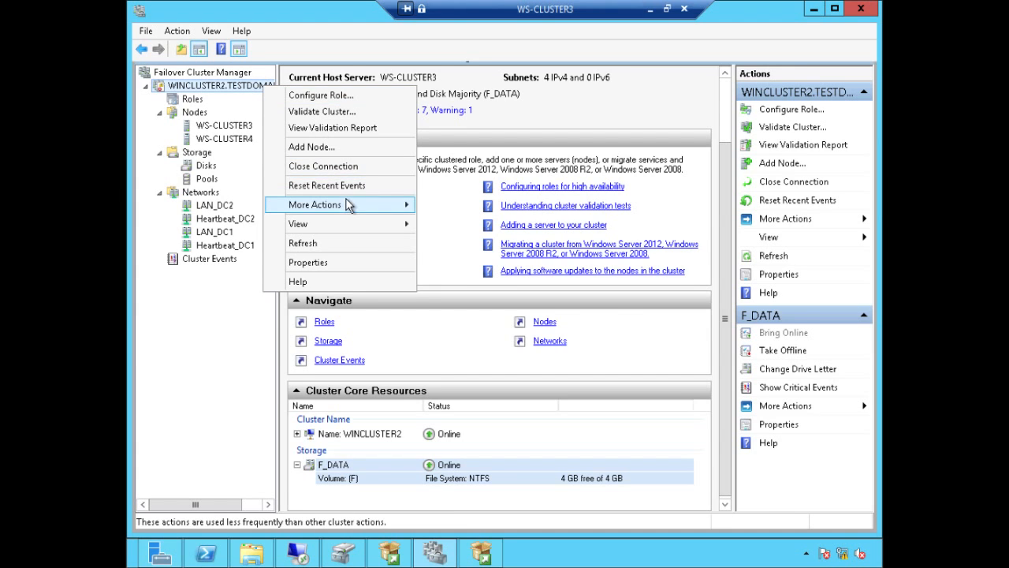
mouse_move(349, 205)
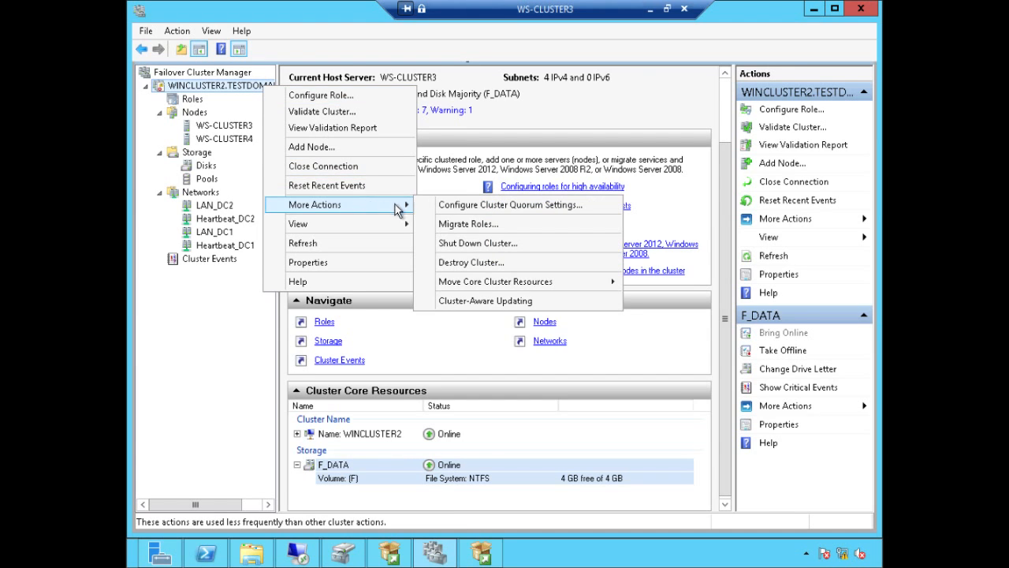
click(592, 205)
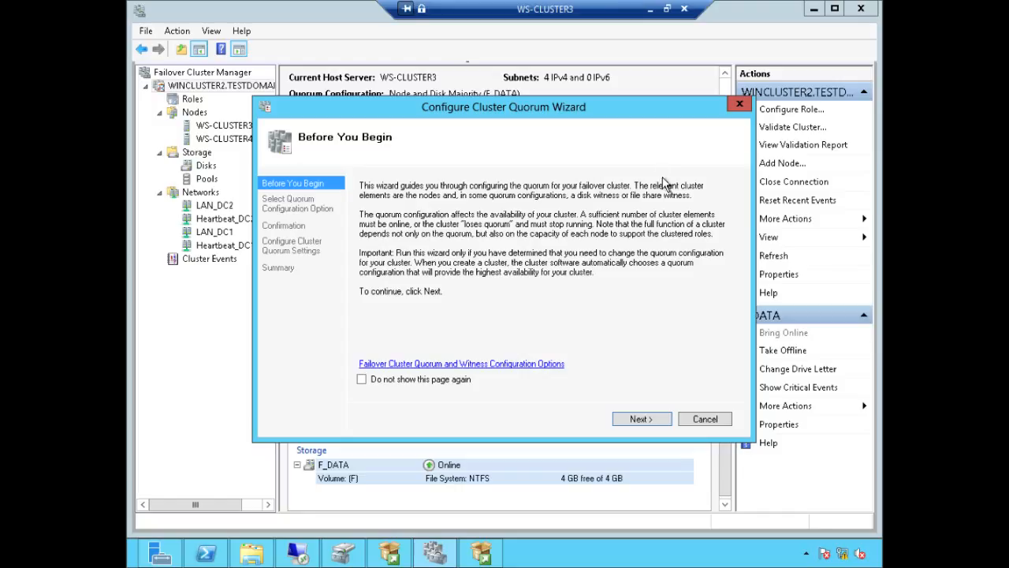
Step: Choose advanced quorum configuration, keeping all nodes voting and dynamic vote management enabled
click(663, 420)
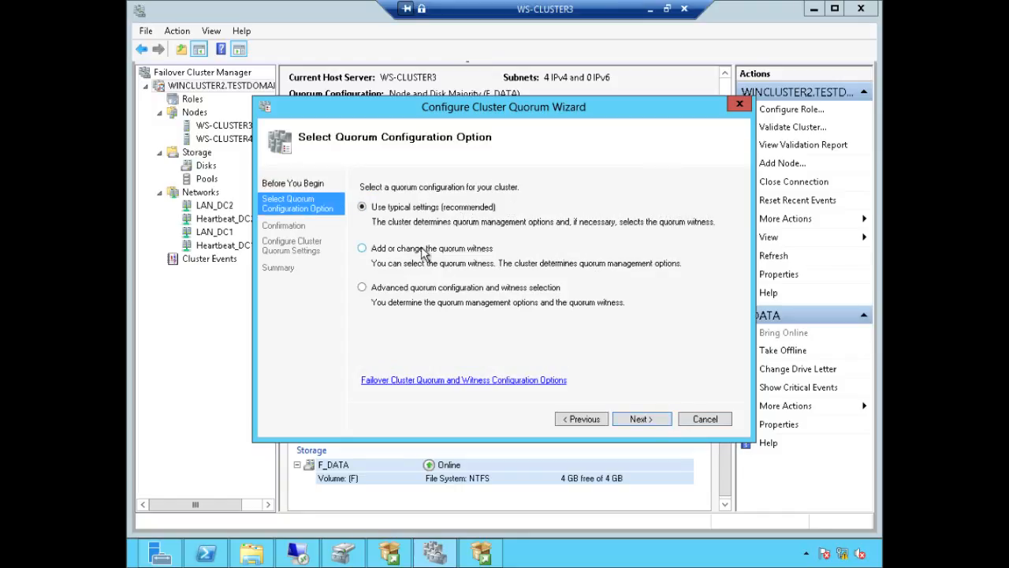
click(414, 289)
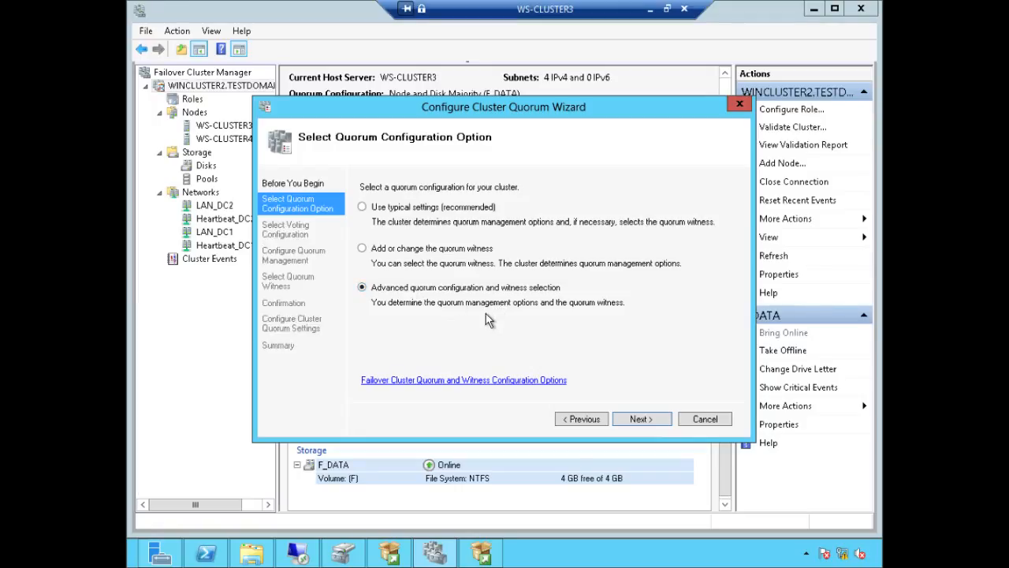
click(654, 419)
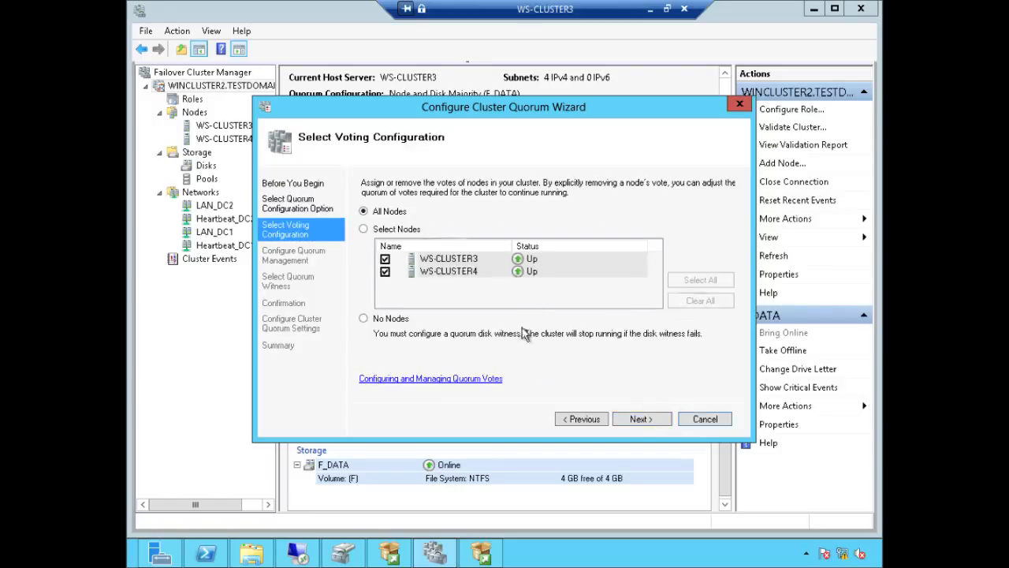
click(637, 422)
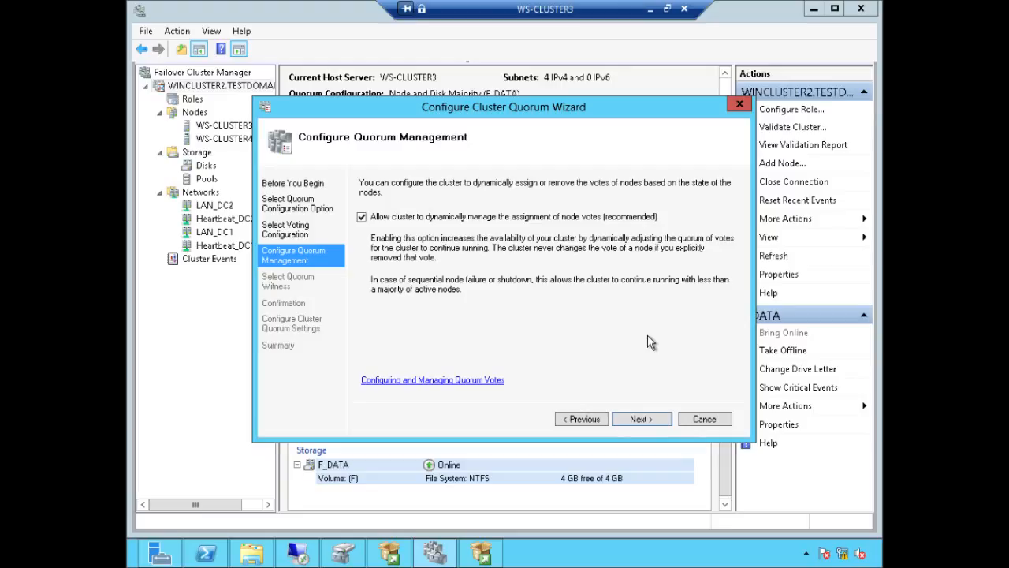
click(642, 419)
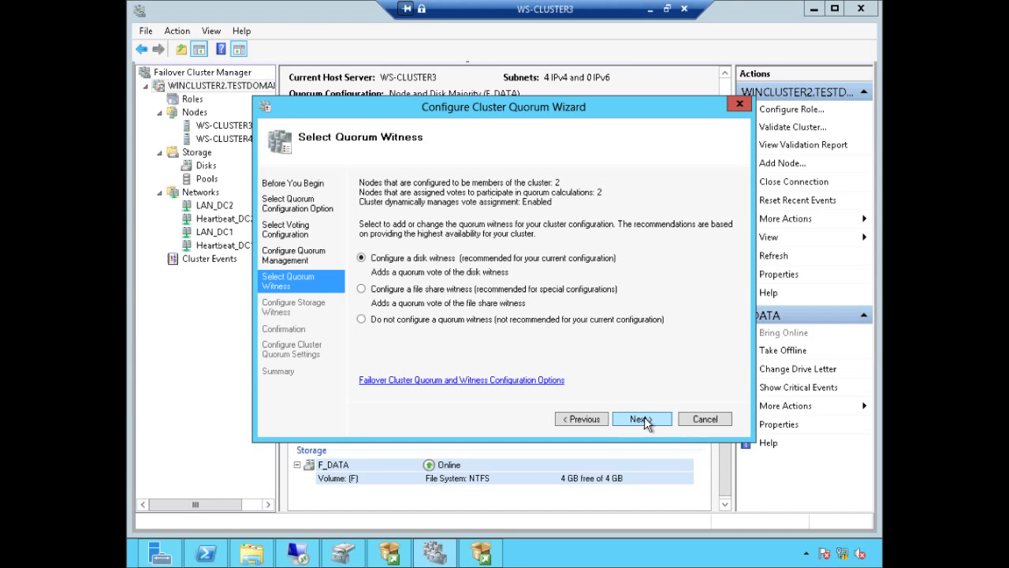
Step: Select a file share witness instead of a disk witness for the quorum
click(396, 292)
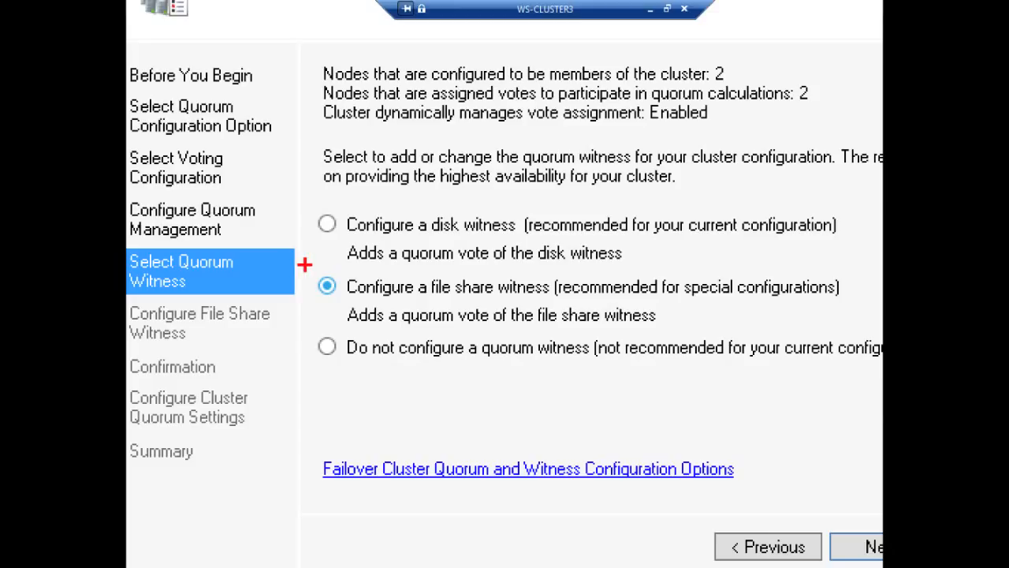
mouse_move(304, 265)
mouse_down()
mouse_move(342, 316)
mouse_move(857, 328)
mouse_up()
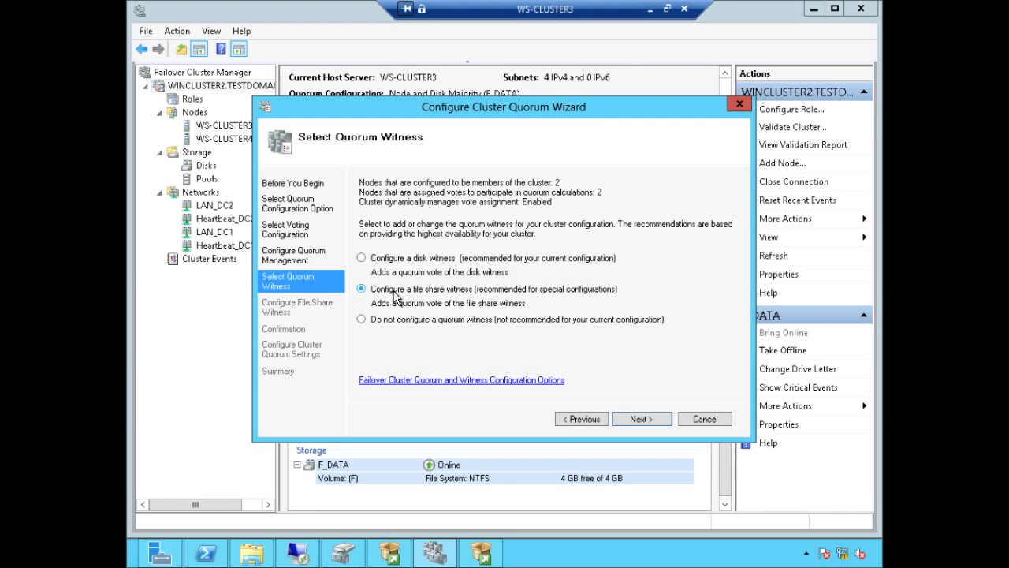
click(639, 419)
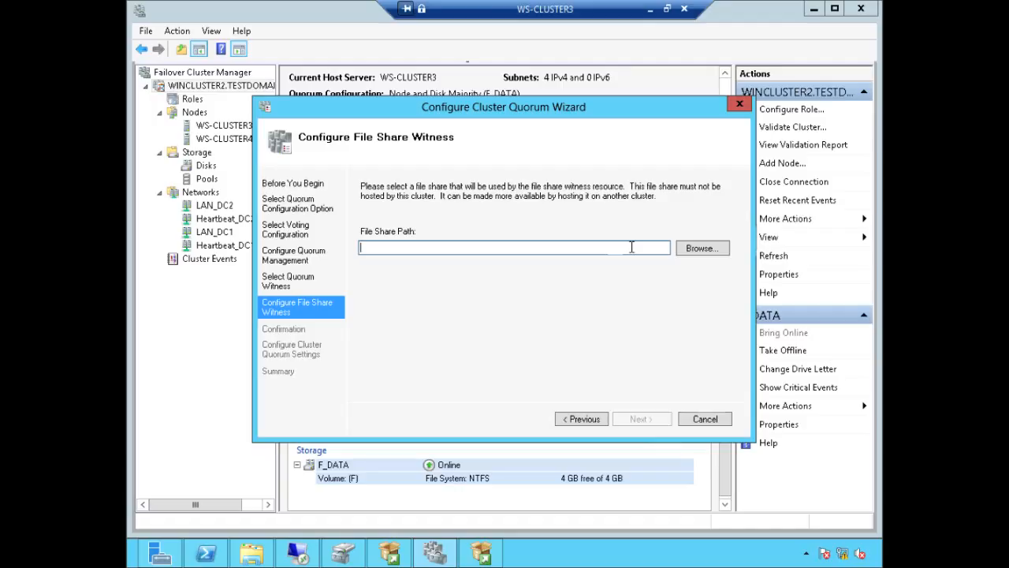
Step: Enter \\AD\SQL as the witness share path, apply, and finish the quorum wizard
text(\AD\SQL)
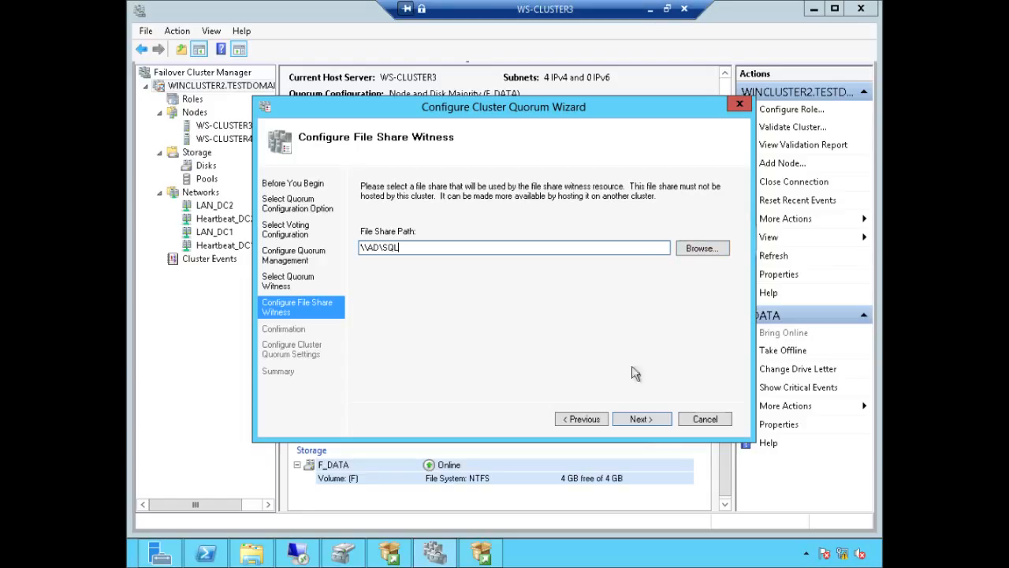
click(642, 418)
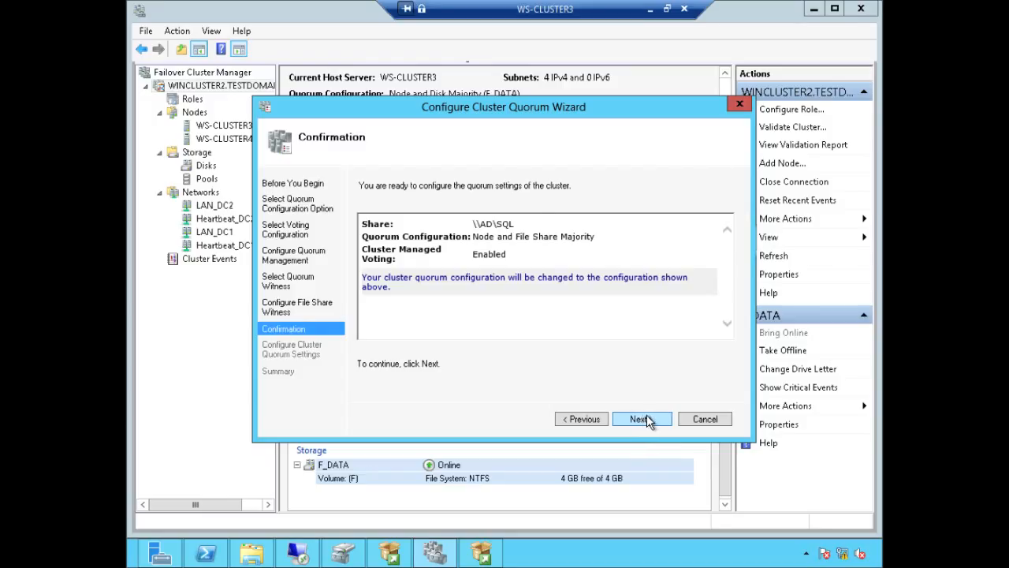
click(644, 418)
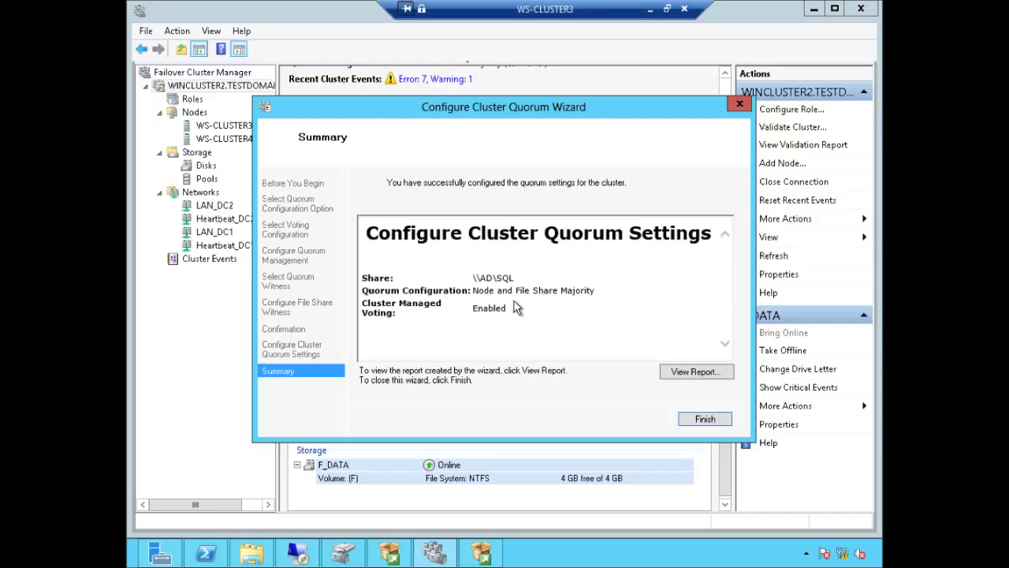
click(712, 422)
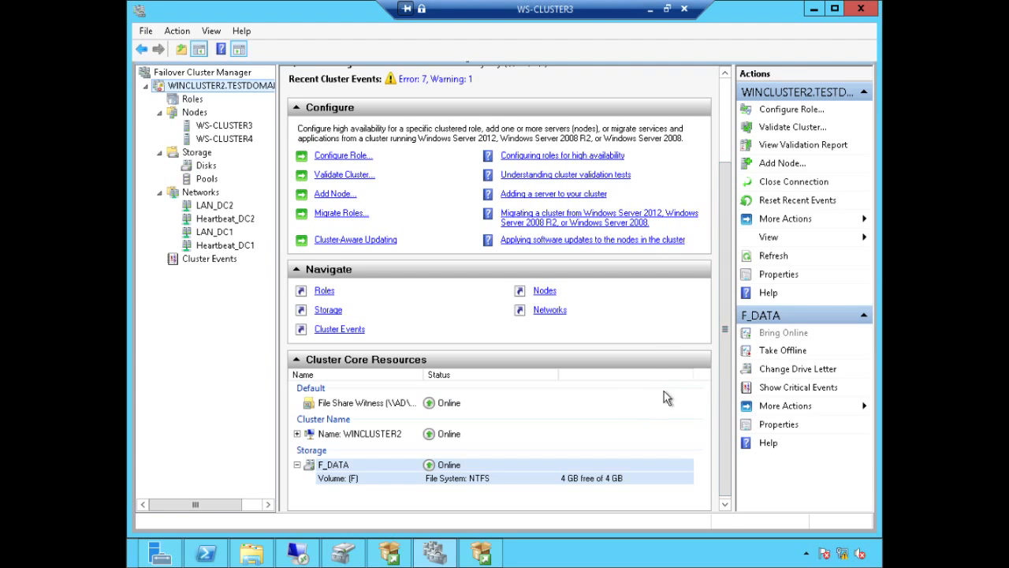
Step: Refresh the cluster's information in Failover Cluster Manager
drag(726, 325, 721, 255)
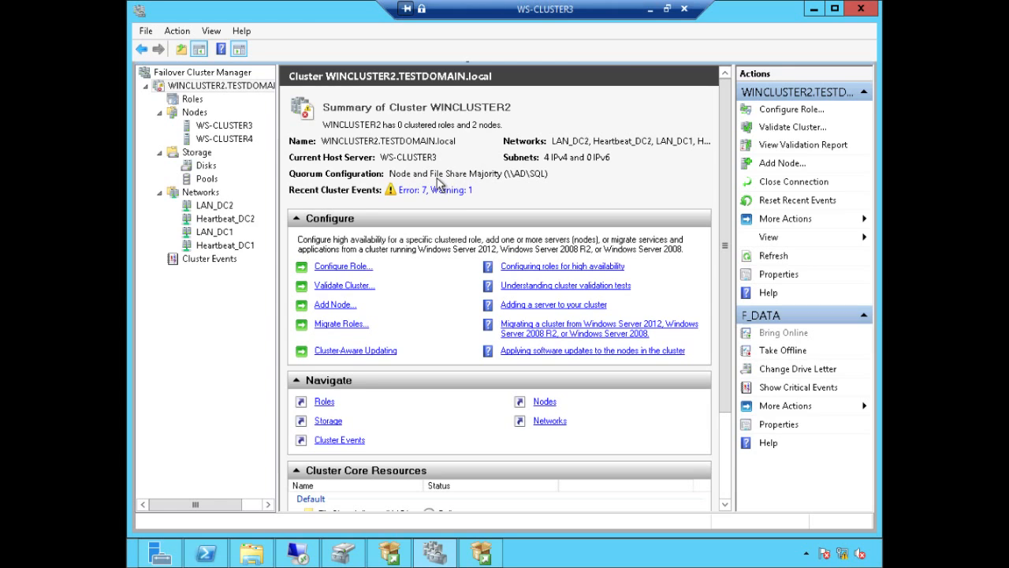
right_click(243, 89)
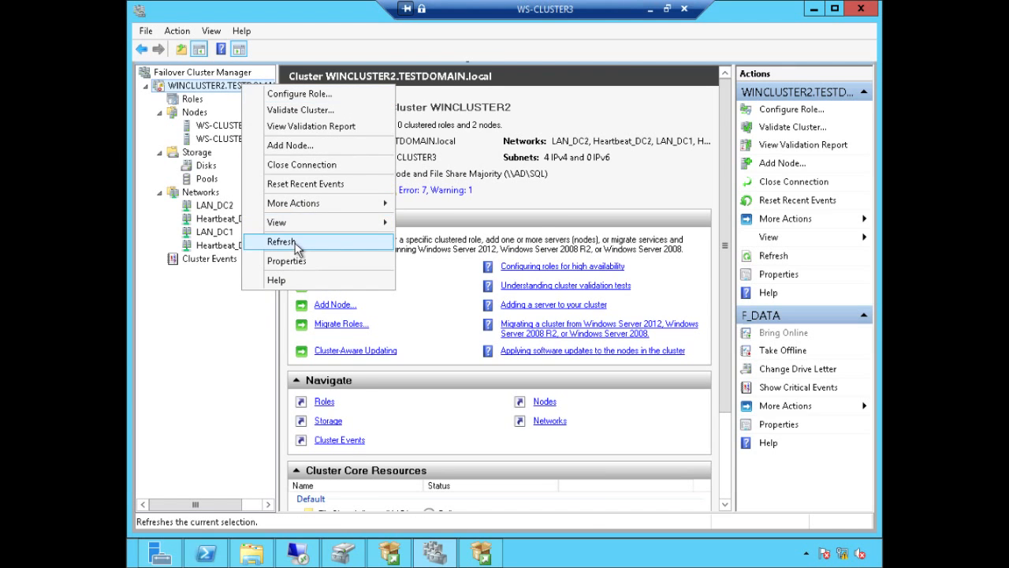
click(294, 244)
Step: Take the F_DATA resource under Cluster Core Resources offline, confirming with Yes
scroll(694, 261, down, 3)
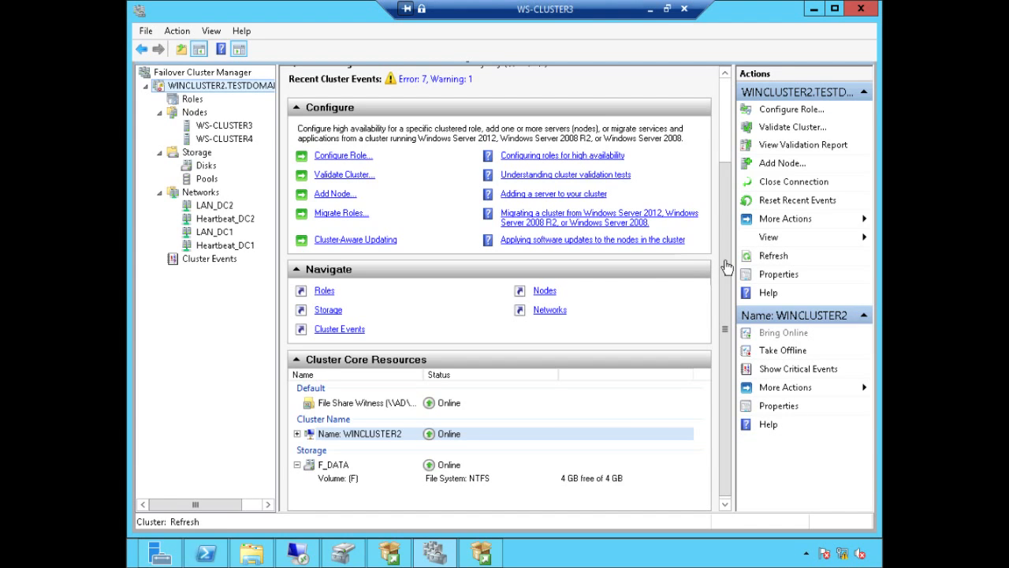
right_click(326, 467)
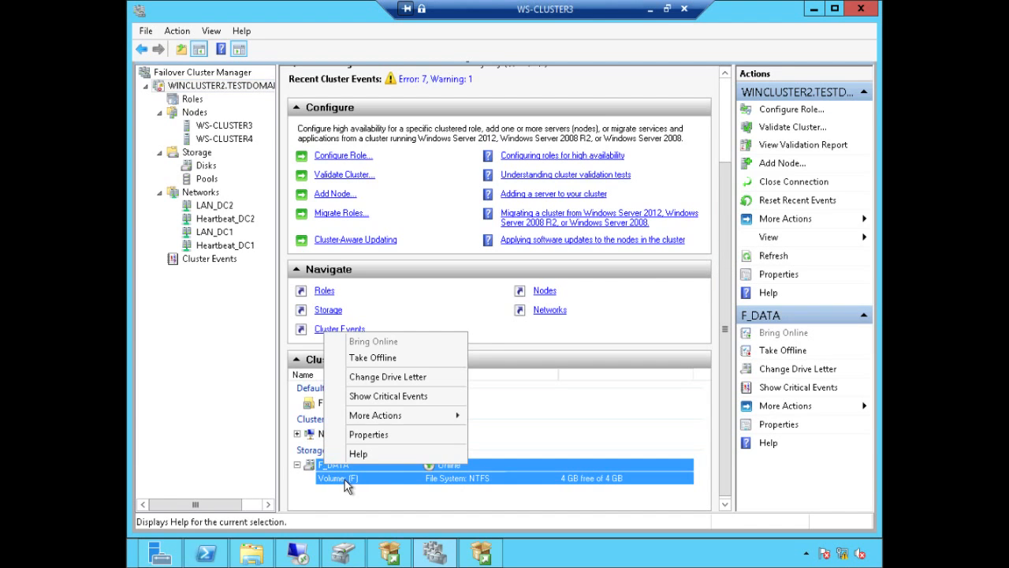
key(Escape)
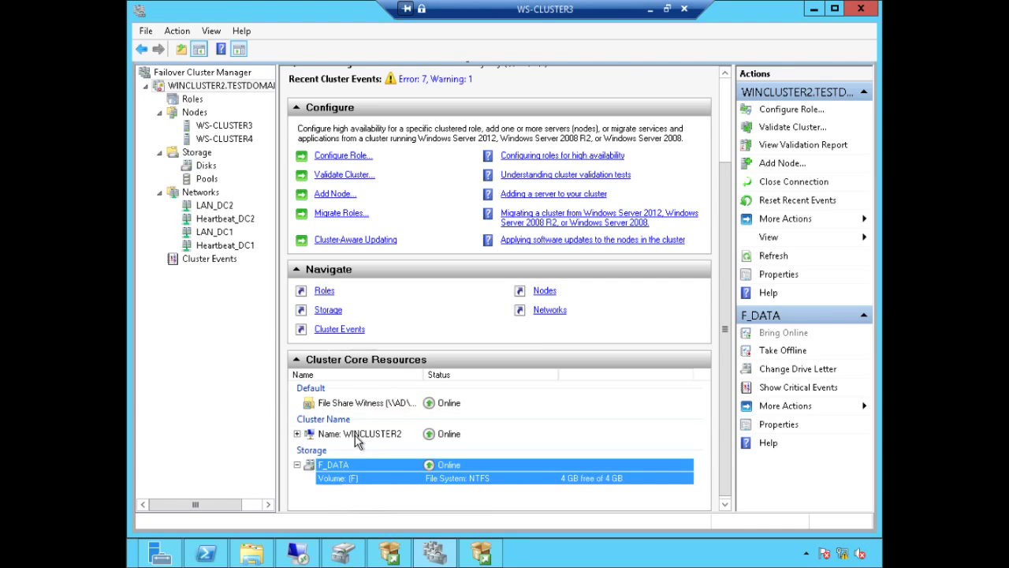
right_click(360, 466)
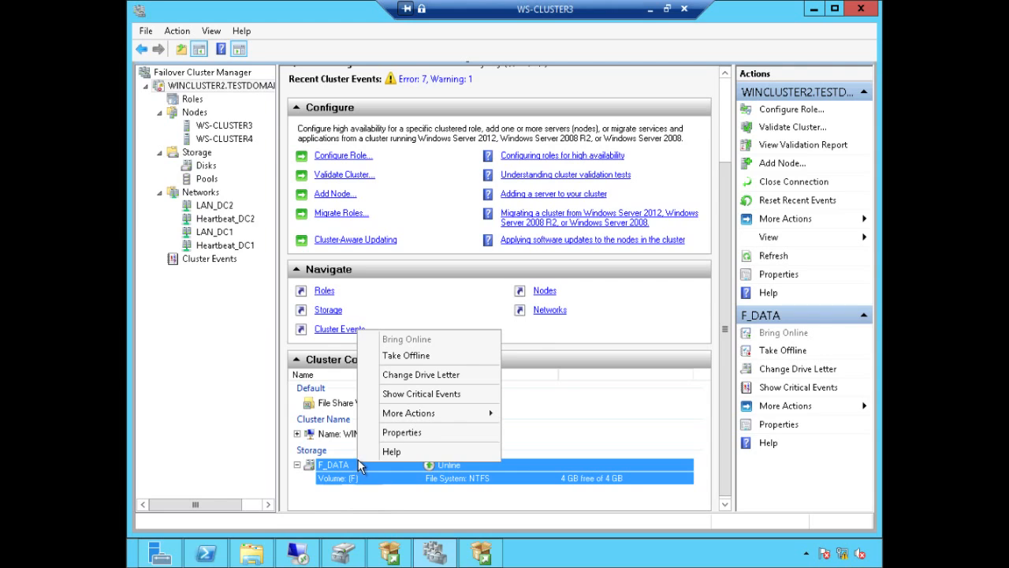
mouse_move(434, 416)
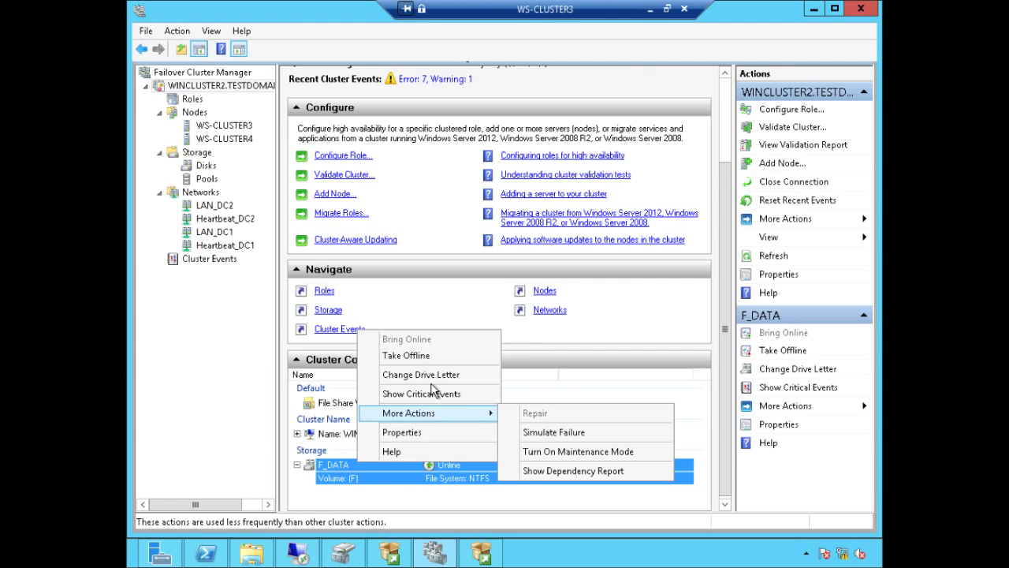
click(418, 355)
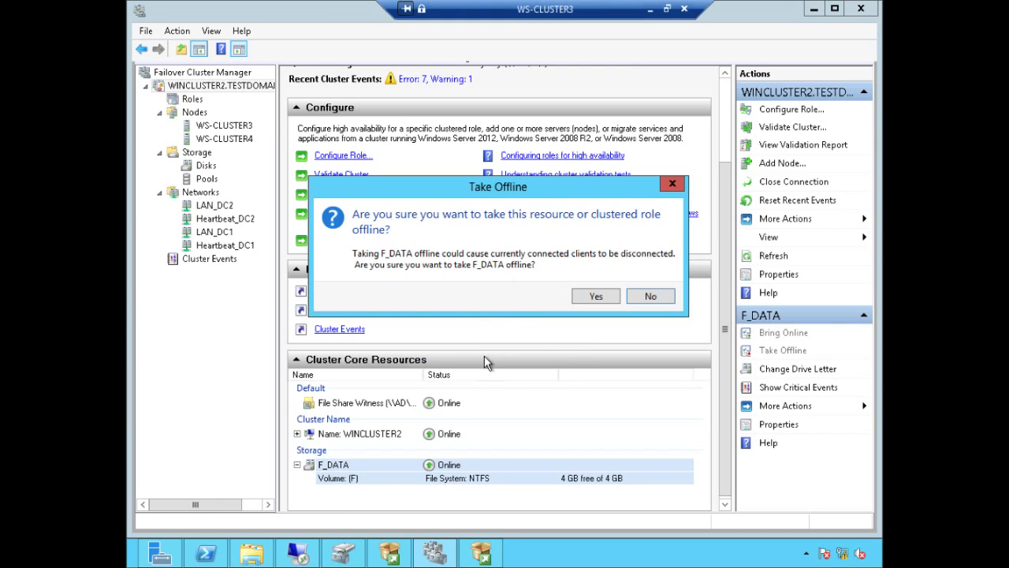
click(592, 297)
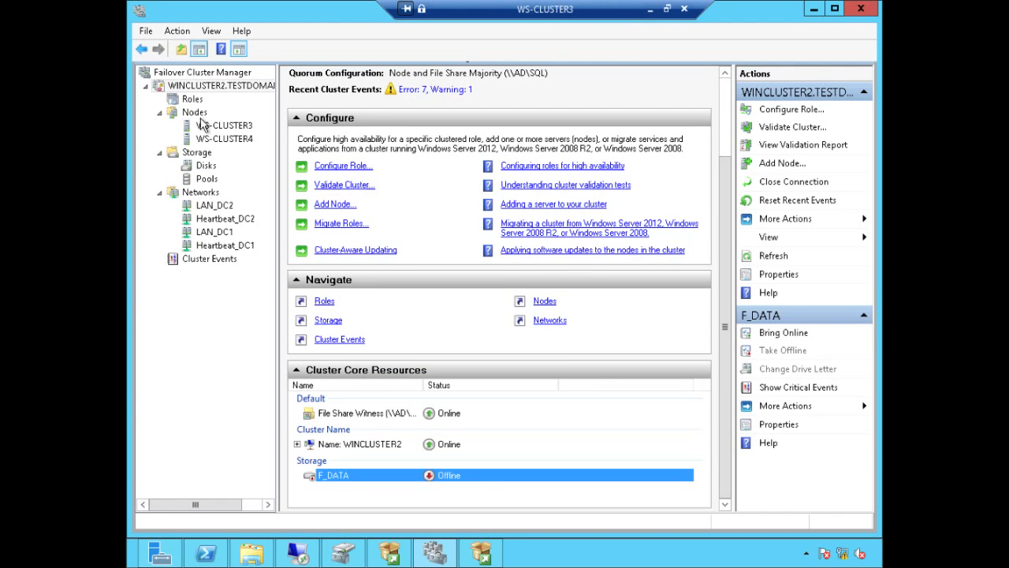
Step: Bring the F_DATA disk in Storage > Disks back online and review its DATA (F:) volume
click(203, 165)
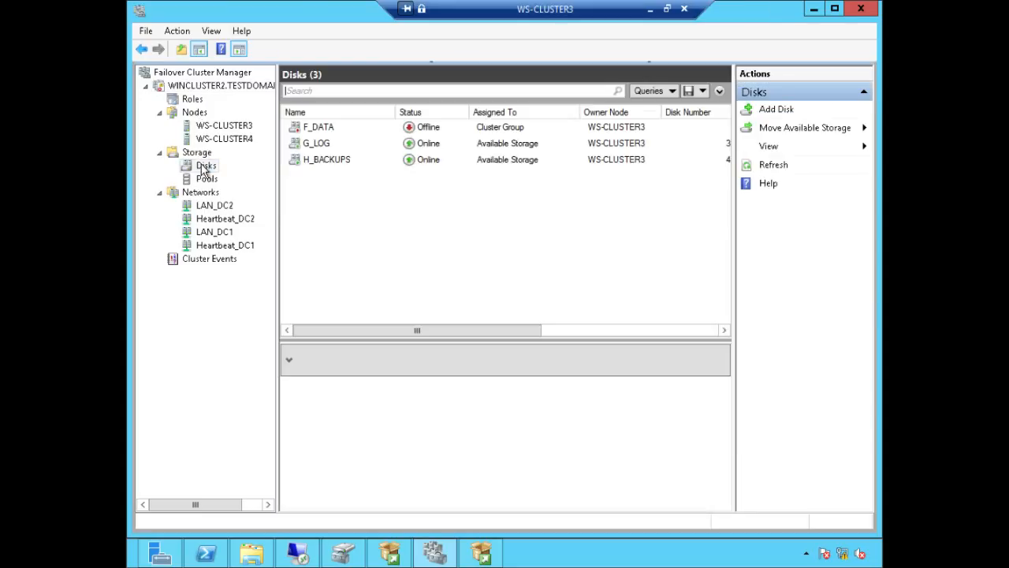
click(328, 128)
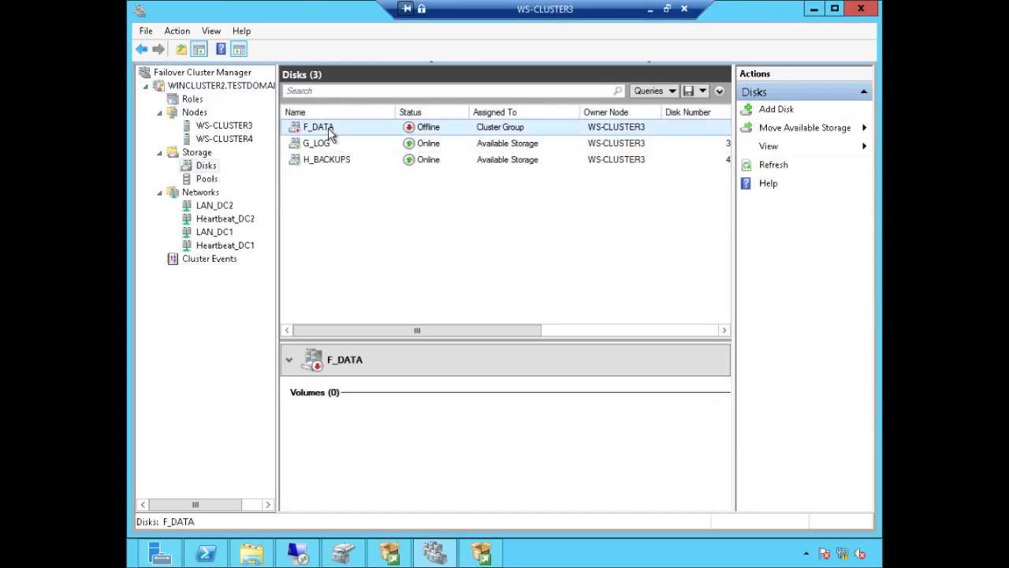
right_click(329, 131)
click(362, 146)
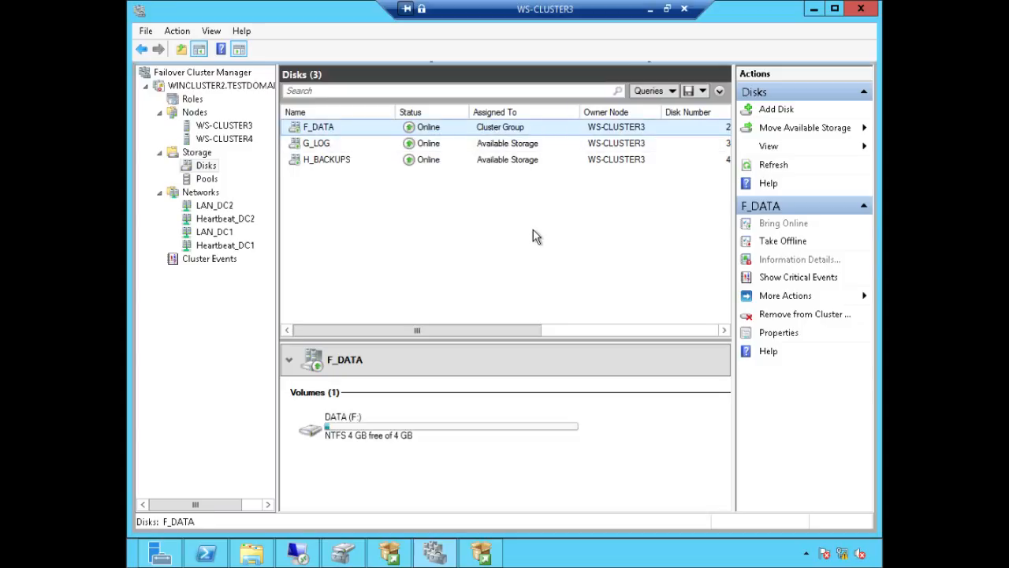
click(521, 149)
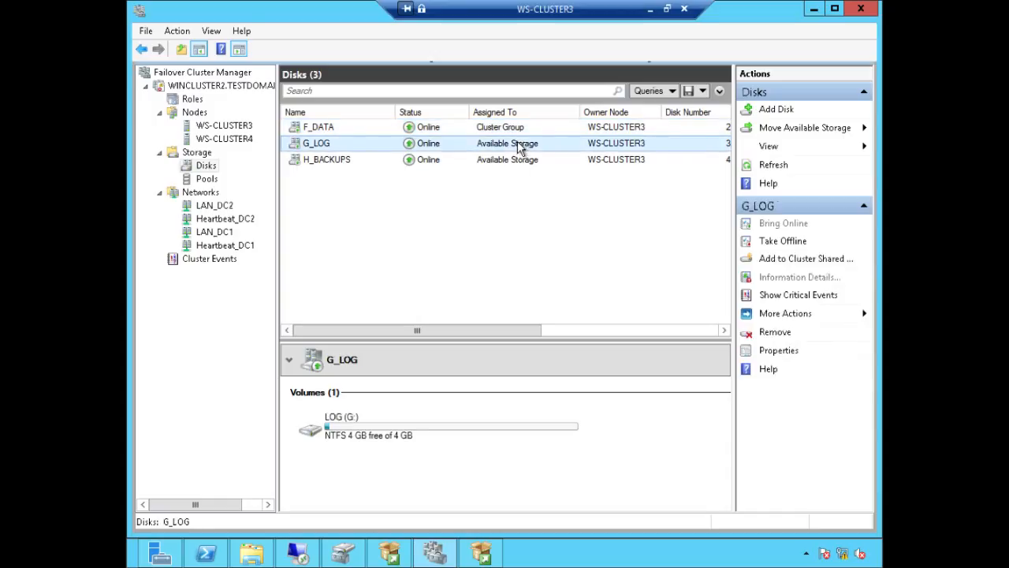
key(Up)
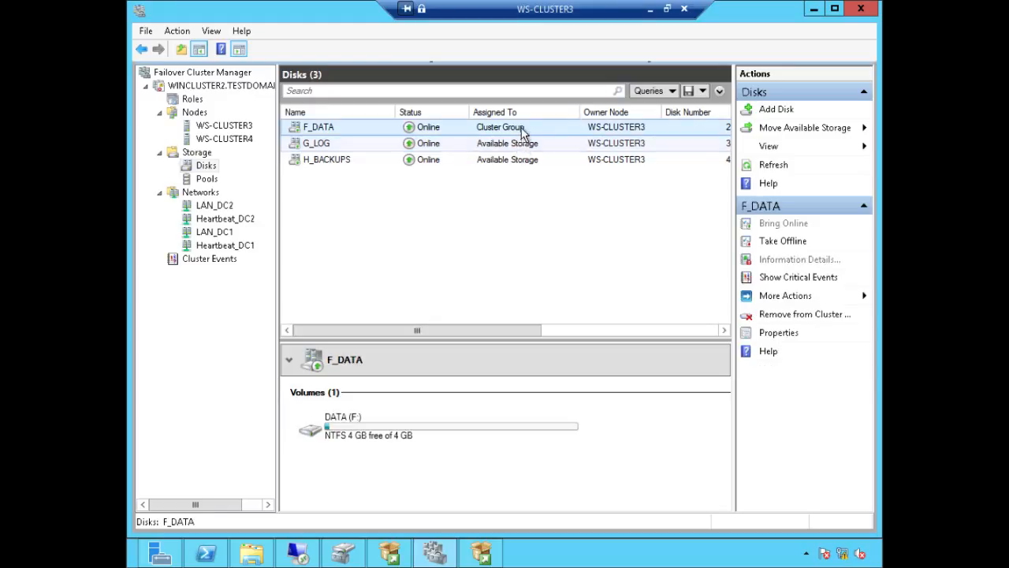
Step: Remove F_DATA from the Cluster Group so it is listed as Available Storage
right_click(521, 131)
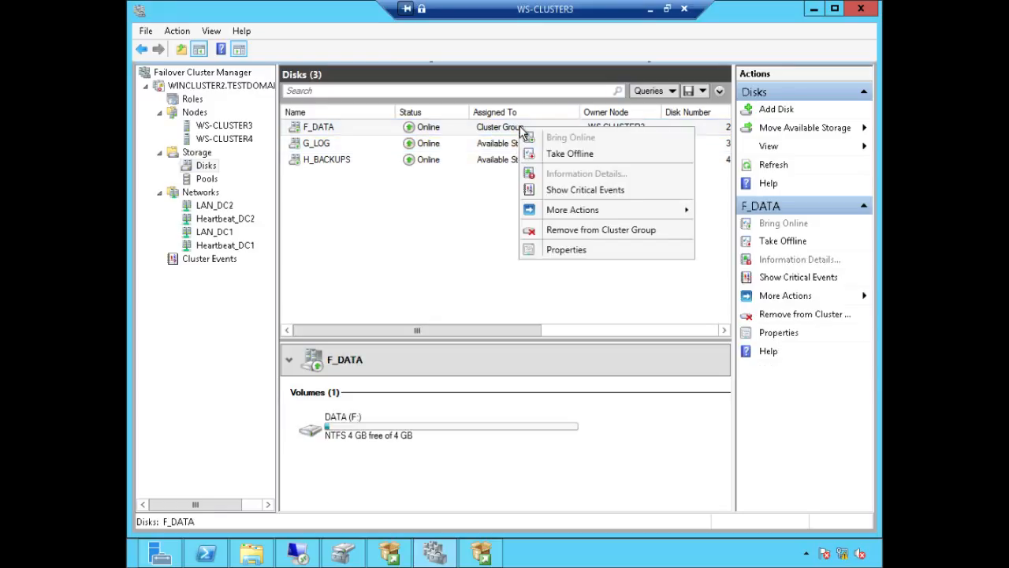
click(601, 231)
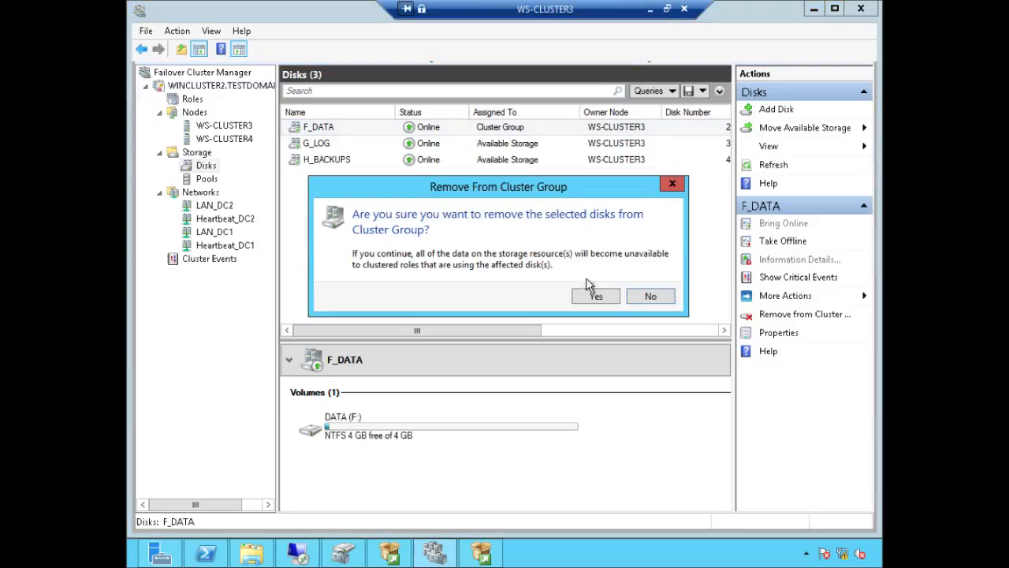
click(595, 296)
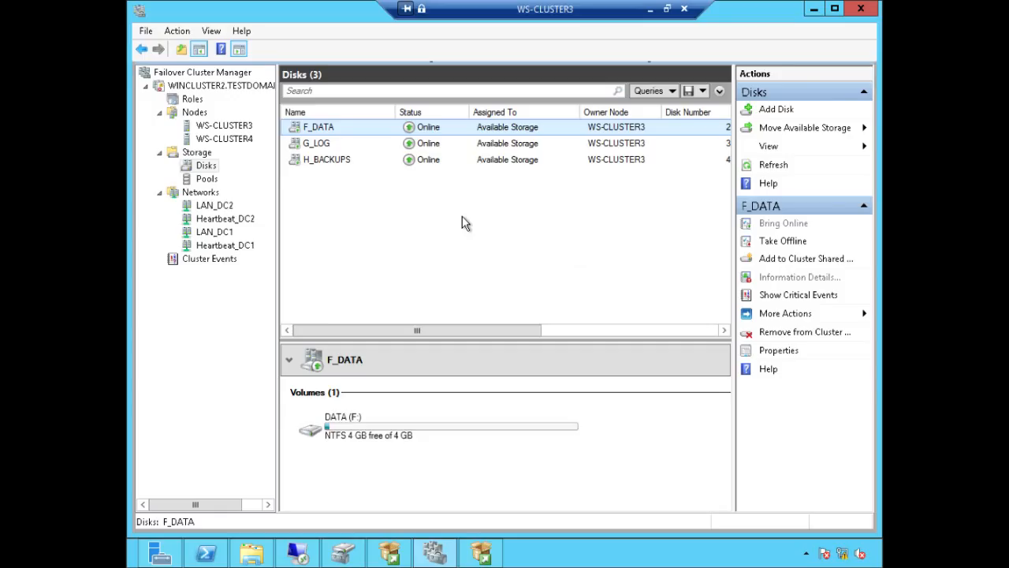
key(alt+Tab)
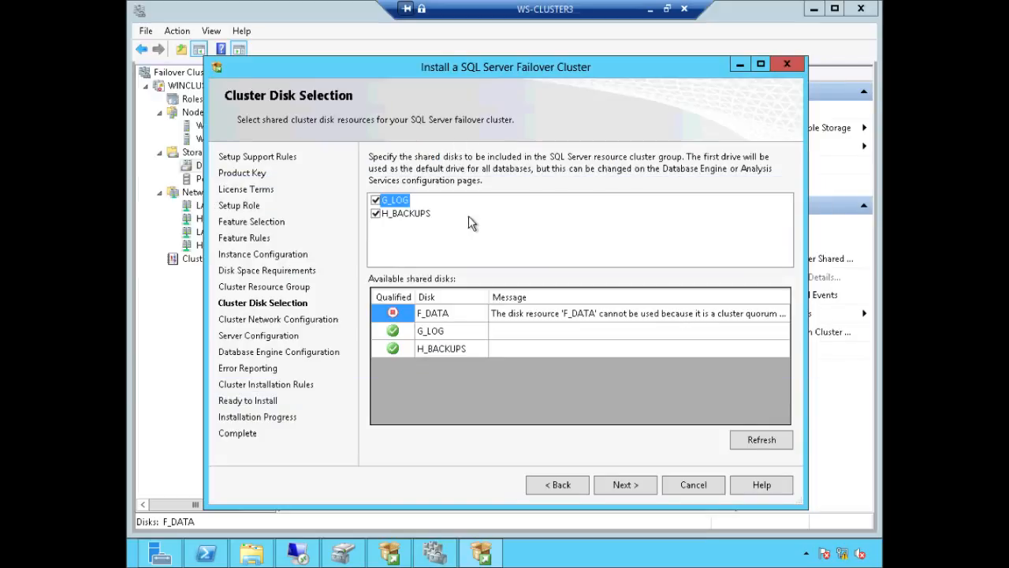
Step: Refresh Cluster Disk Selection until F_DATA qualifies as a shared disk
click(759, 440)
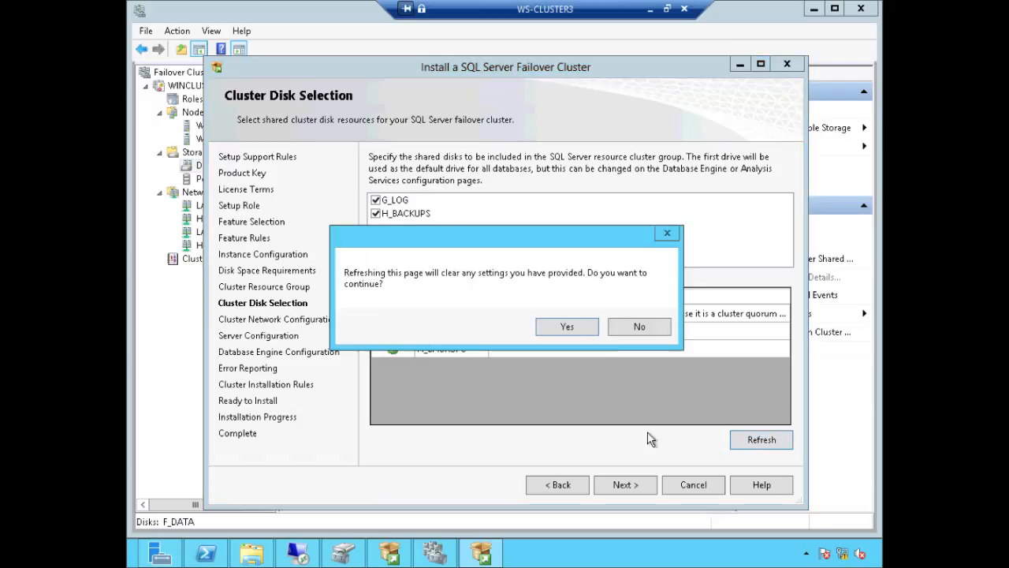
click(574, 329)
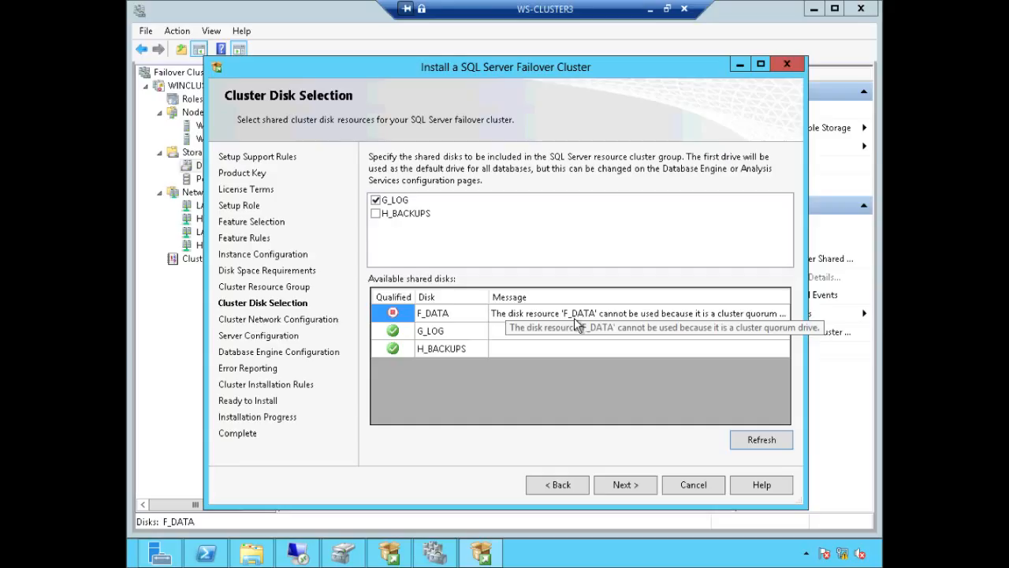
click(762, 440)
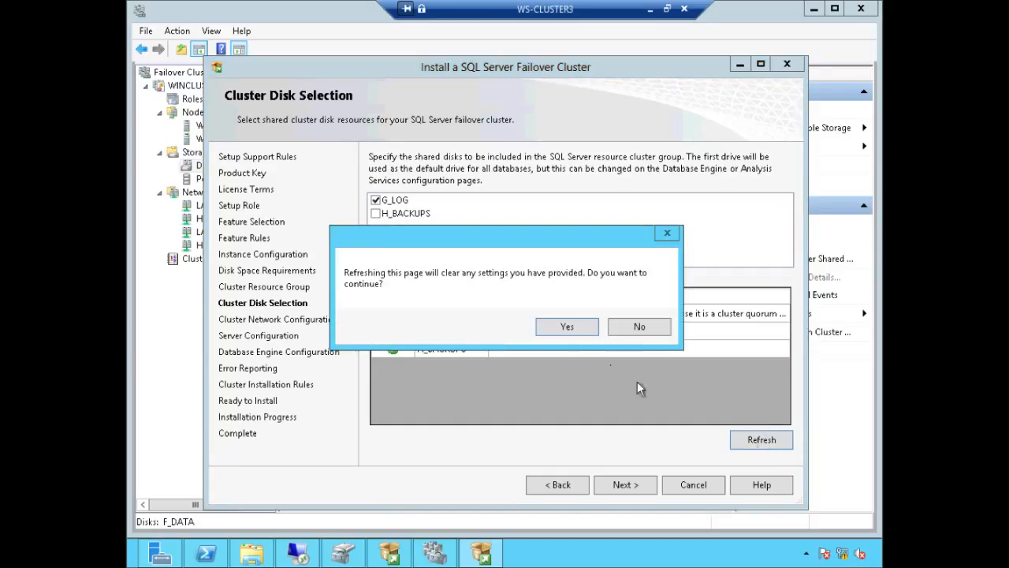
click(588, 331)
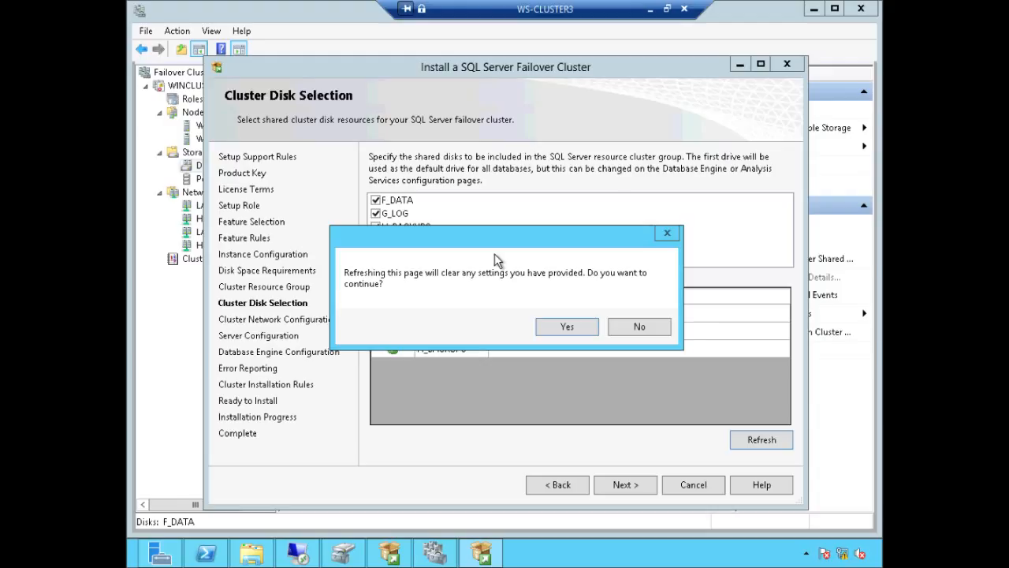
click(563, 327)
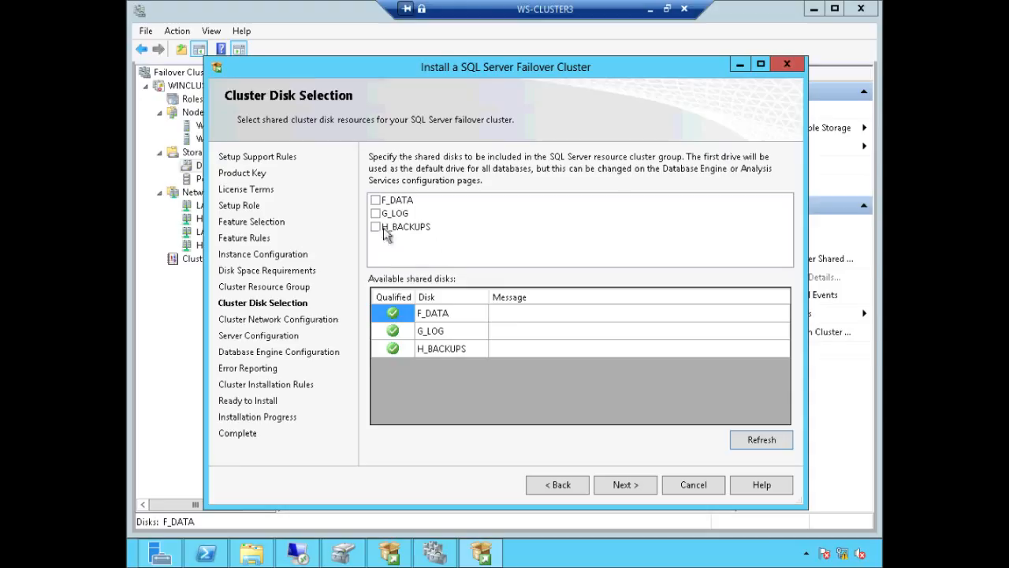
Step: Include F_DATA, G_LOG and H_BACKUPS as cluster shared disks
click(376, 200)
click(376, 213)
click(376, 226)
Step: Advance to Cluster Network Configuration and check LAN_DC1's address 172.16.0.217
click(613, 486)
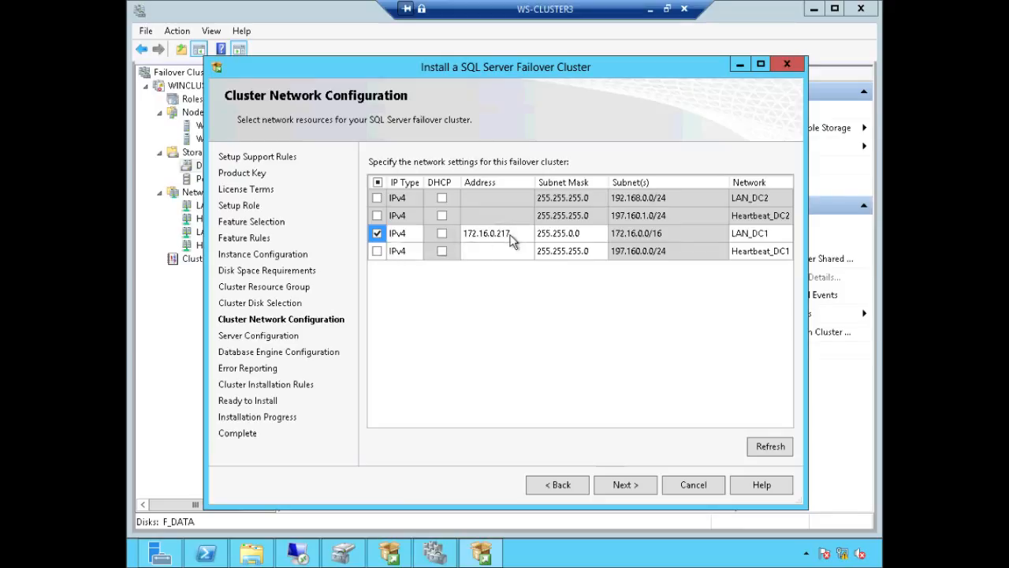
click(511, 240)
click(517, 235)
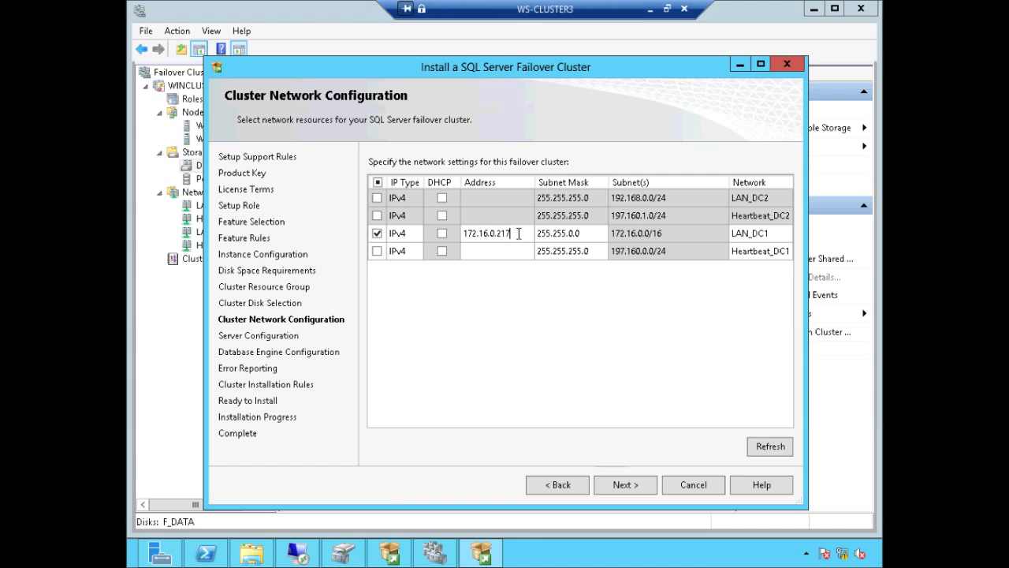
key(ctrl+1)
Step: Stop client connections through the Heartbeat_DC2 network and apply the change
click(773, 241)
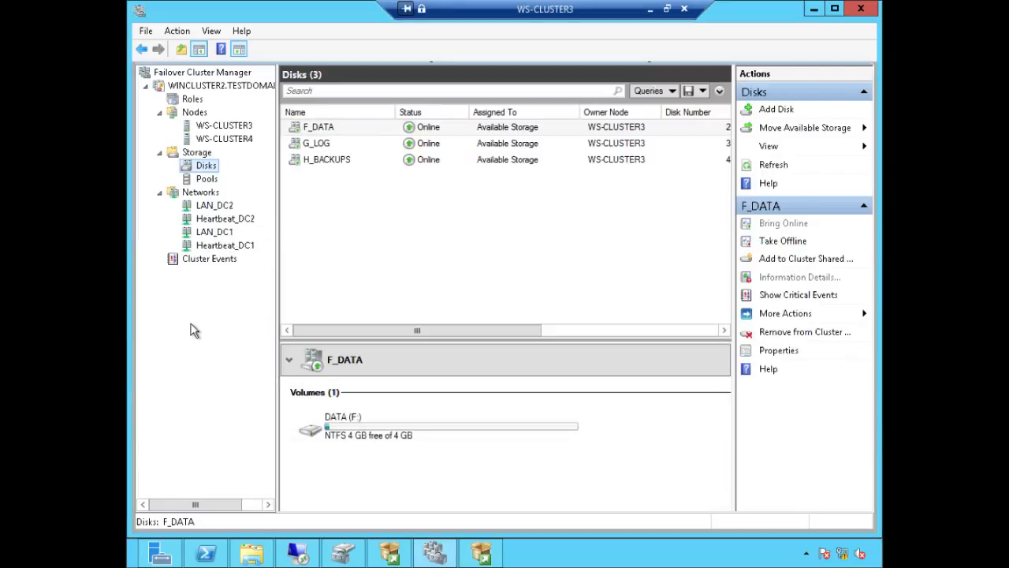
click(246, 223)
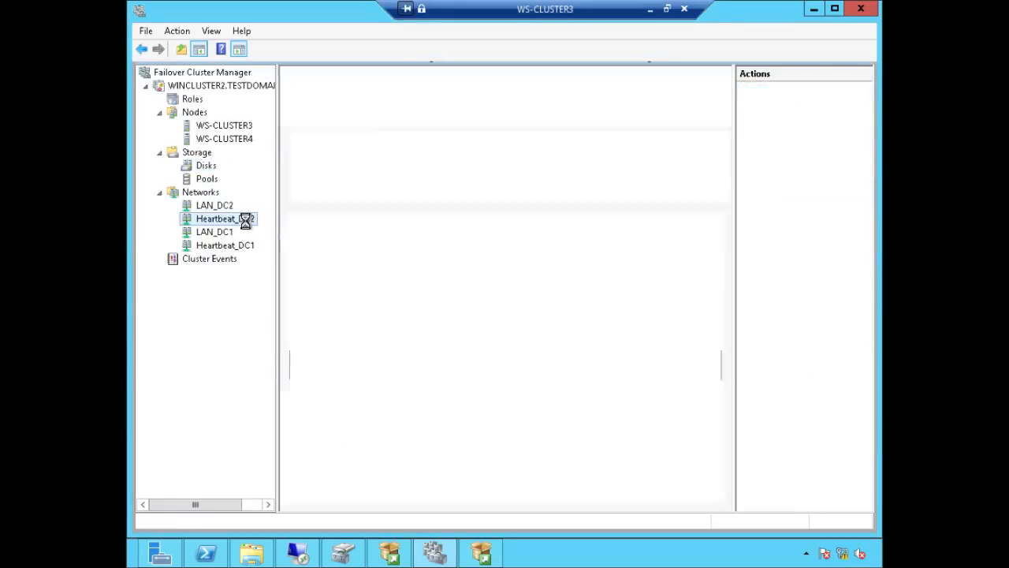
right_click(246, 222)
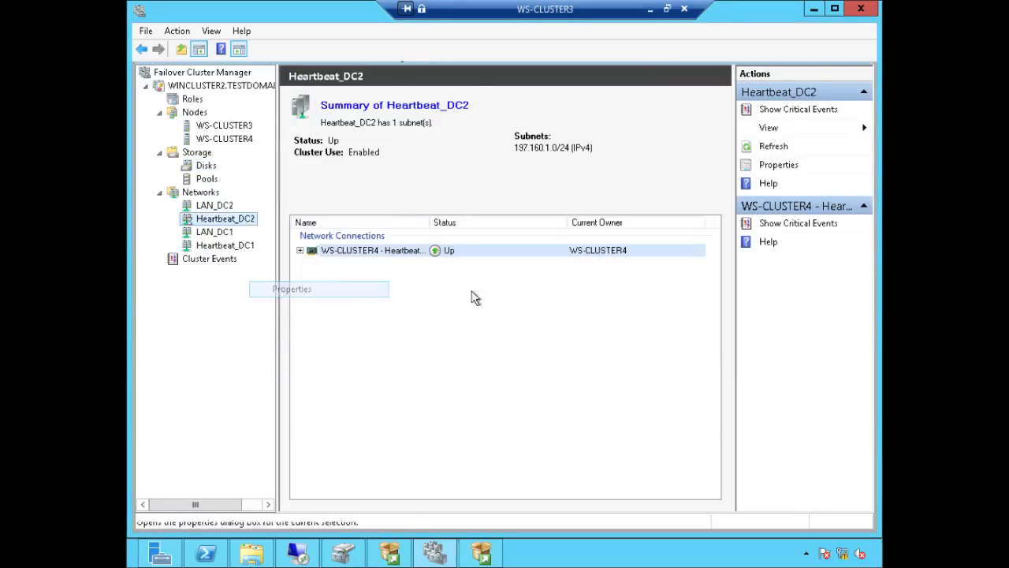
click(294, 289)
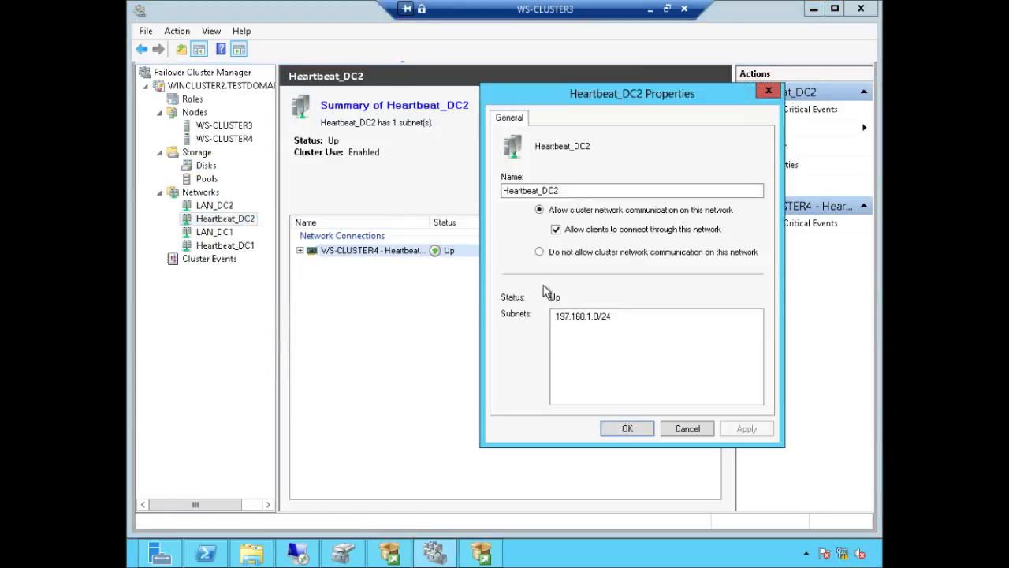
click(557, 231)
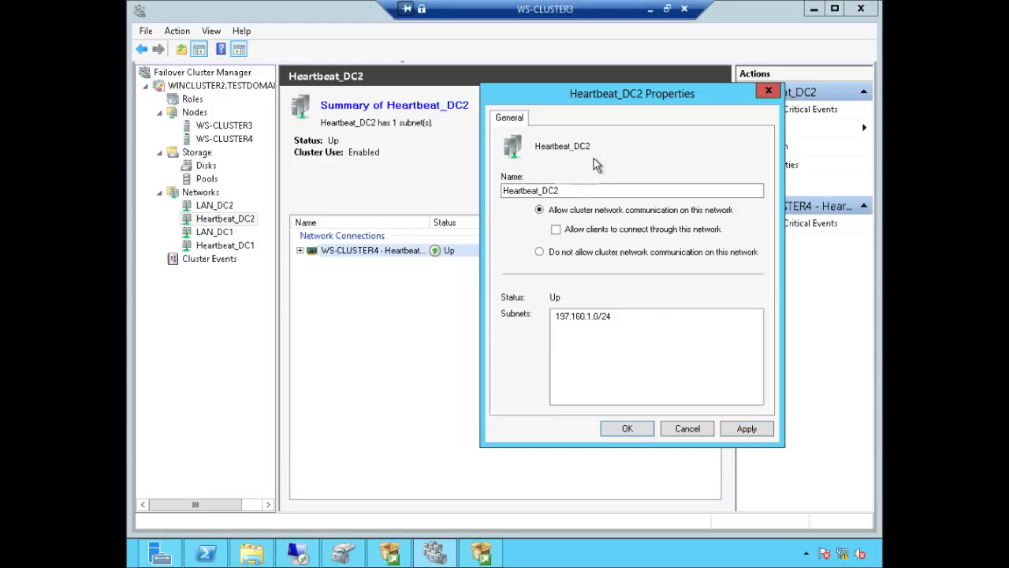
click(748, 429)
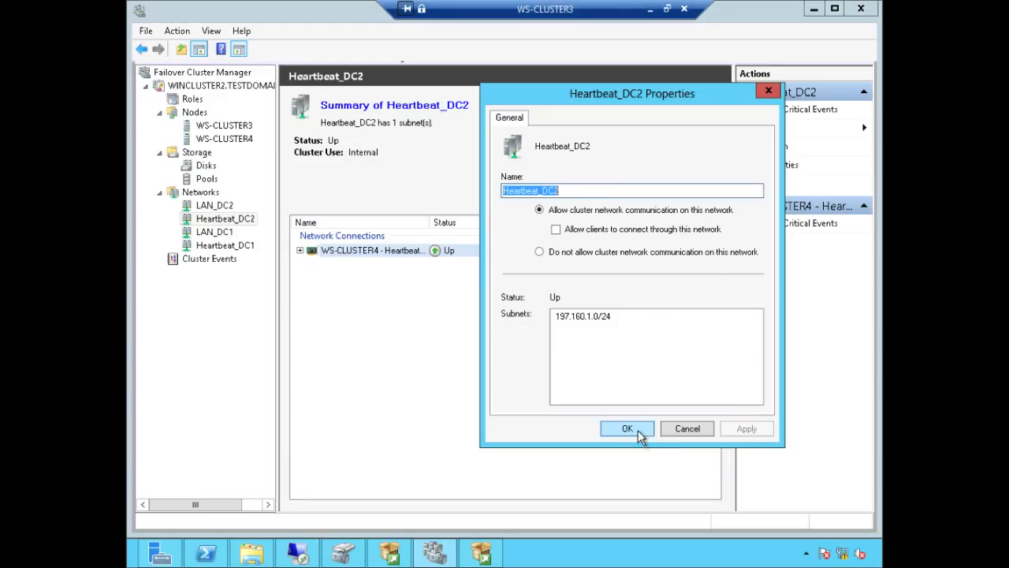
click(642, 433)
Step: Stop client connections through the Heartbeat_DC1 network and apply the change
click(225, 246)
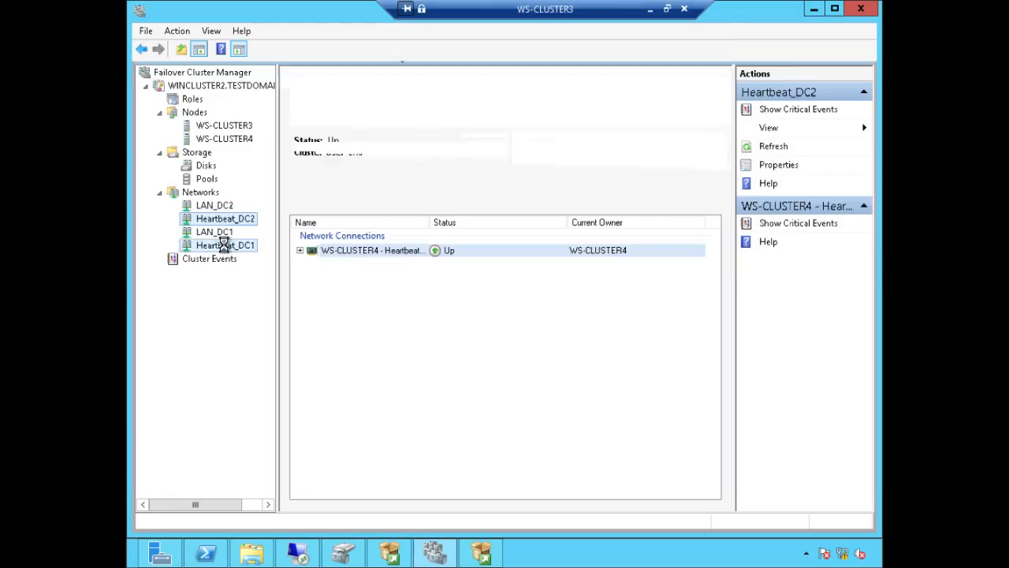
right_click(226, 247)
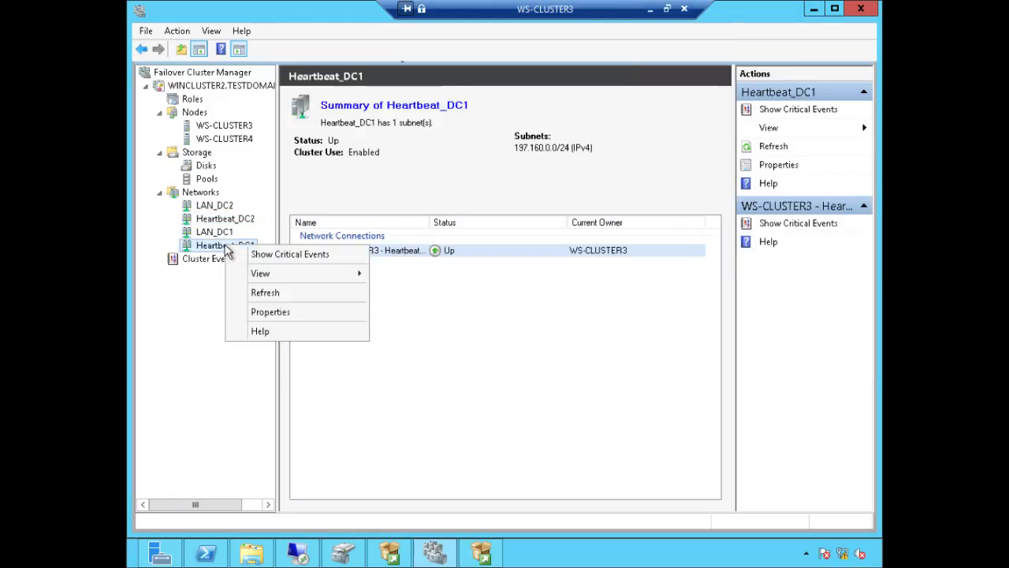
click(287, 312)
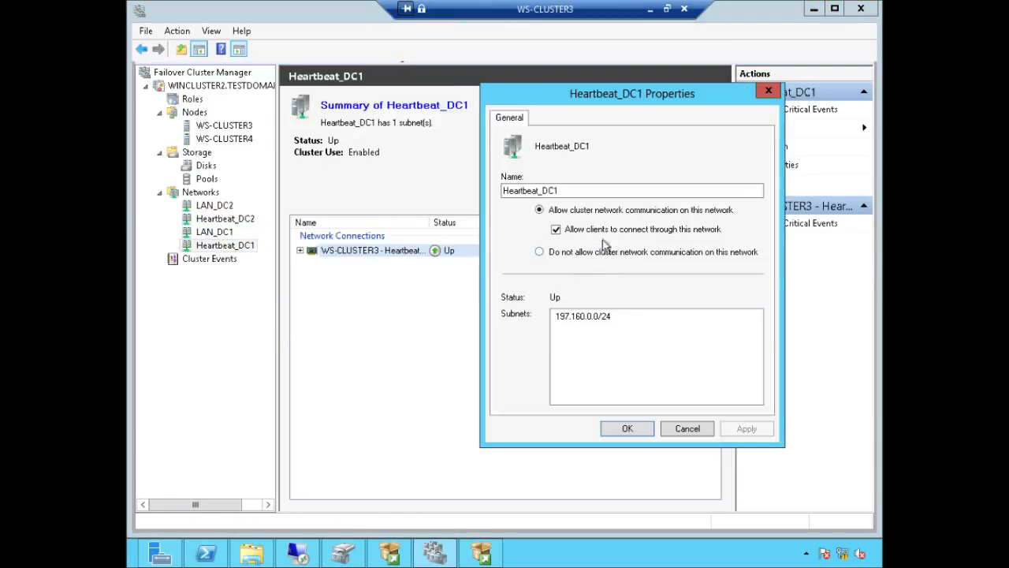
click(631, 240)
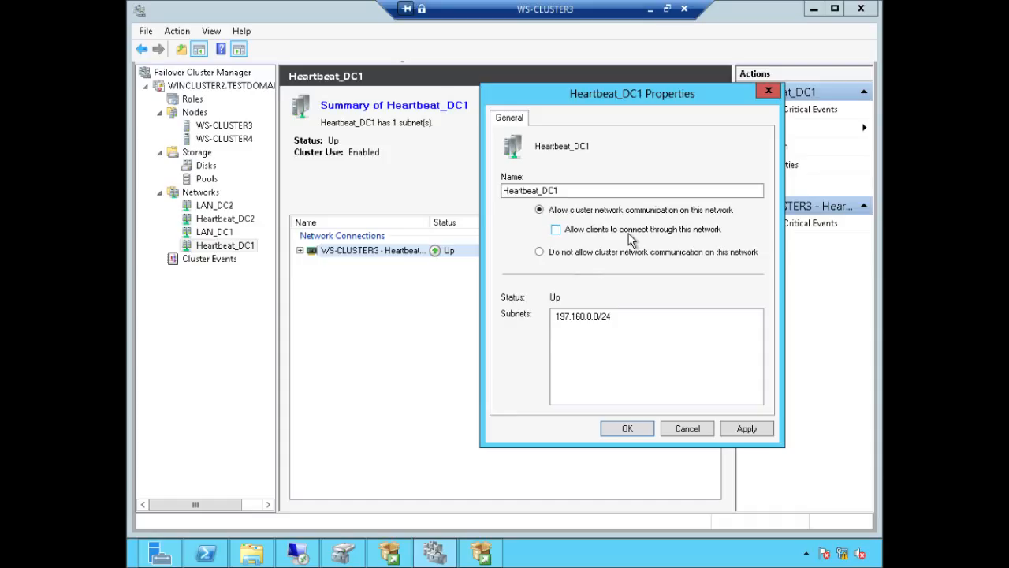
click(745, 429)
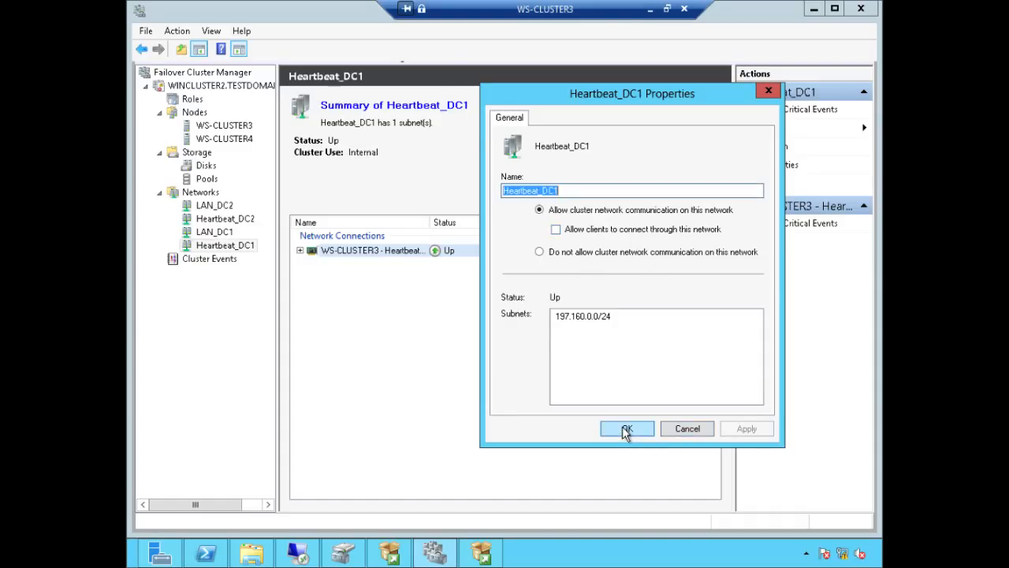
click(627, 430)
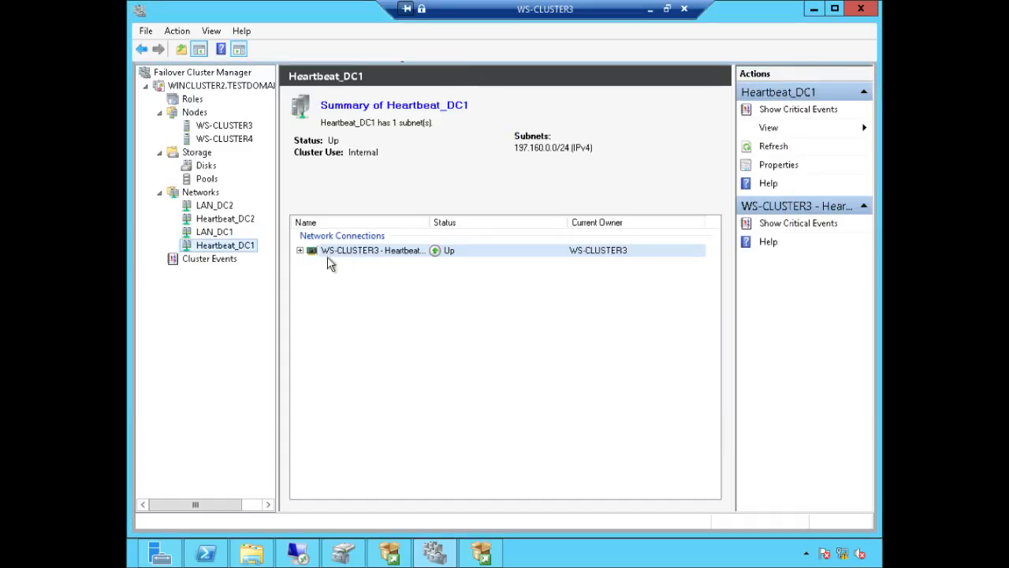
Step: Review the LAN_DC2 network properties and close them unchanged
click(216, 206)
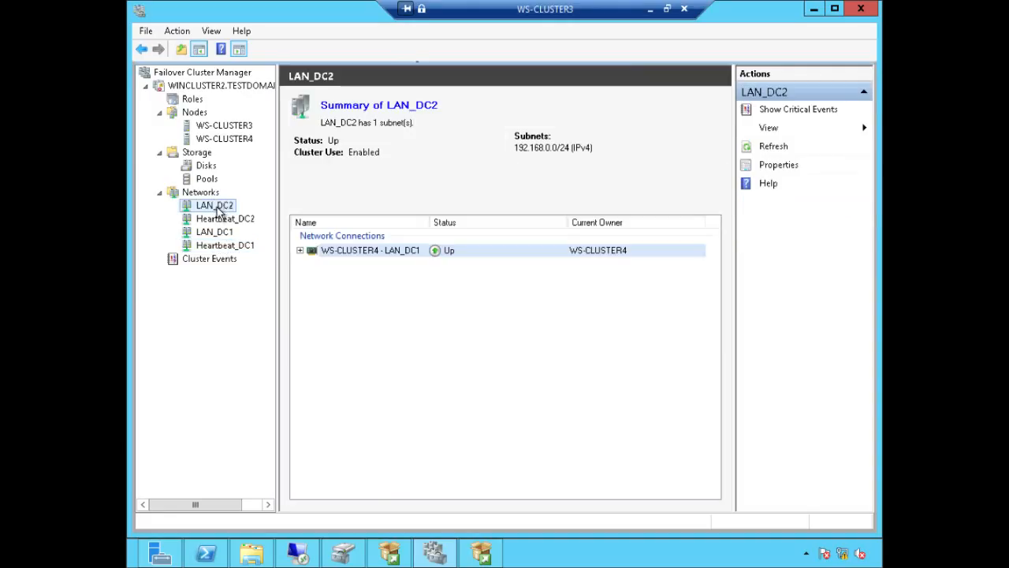
click(220, 232)
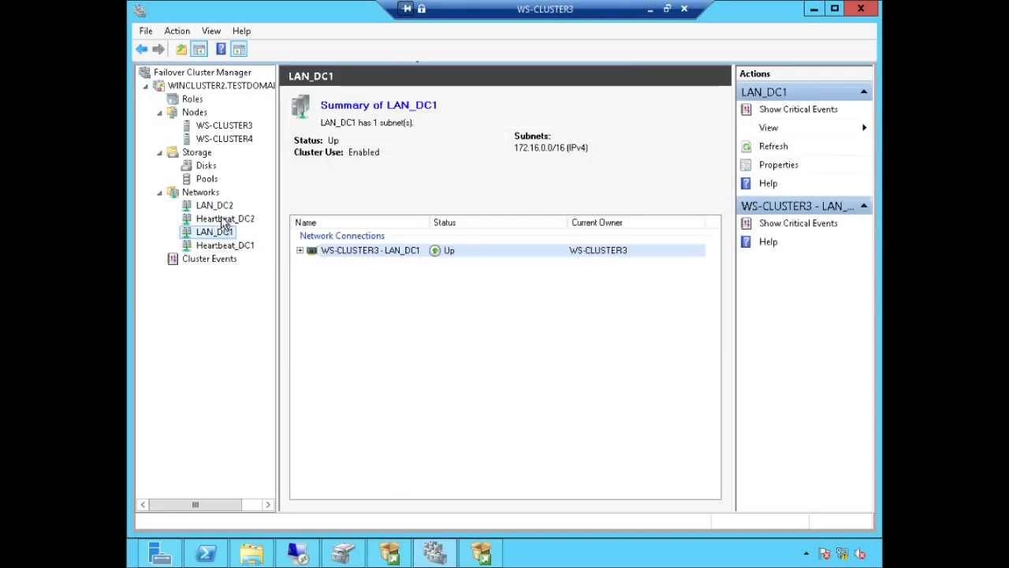
click(225, 207)
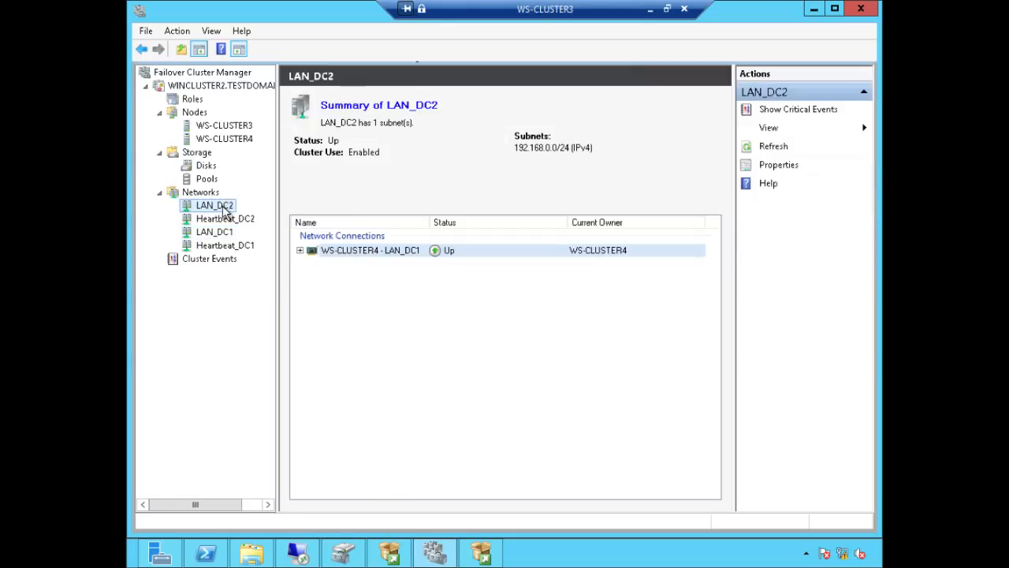
right_click(222, 207)
click(281, 276)
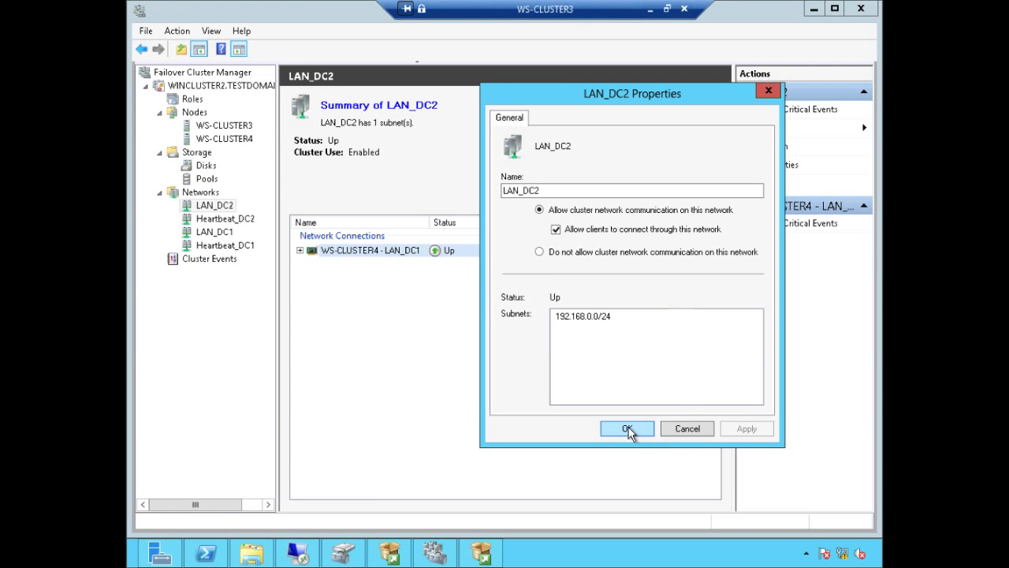
click(628, 430)
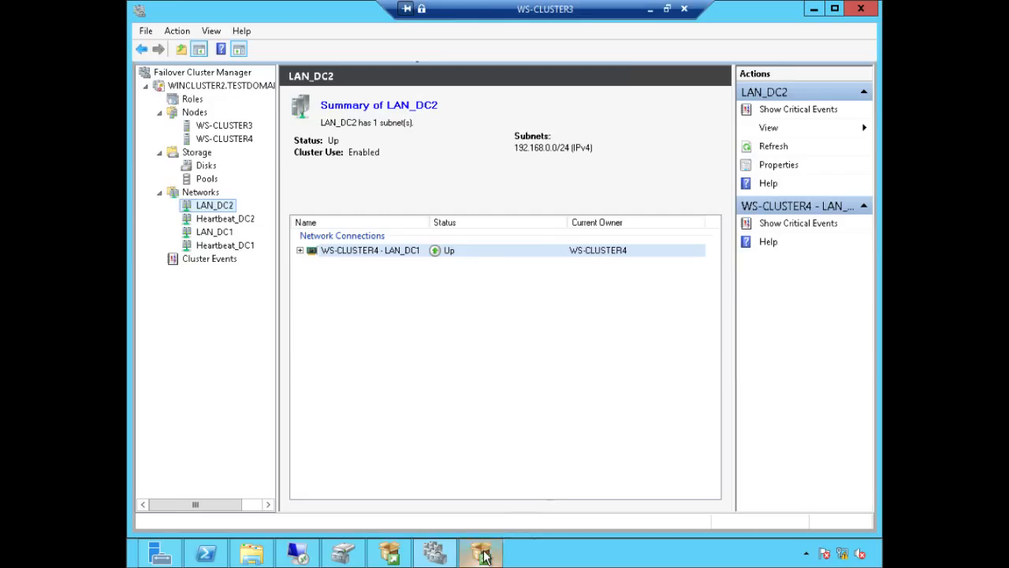
Step: Refresh the cluster network list in SQL Server Setup, leaving only LAN_DC2 and LAN_DC1
mouse_move(484, 557)
click(478, 484)
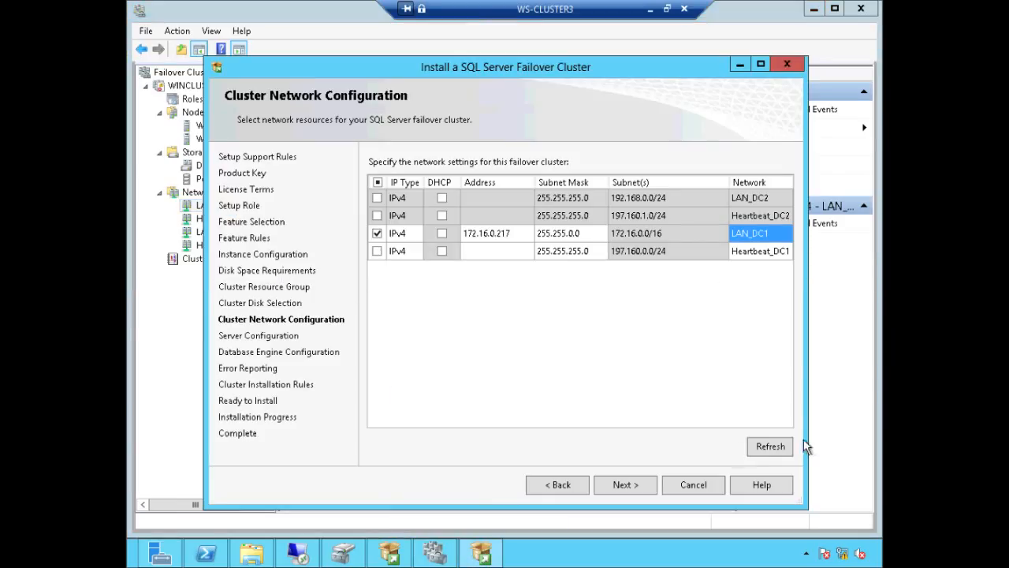
click(769, 448)
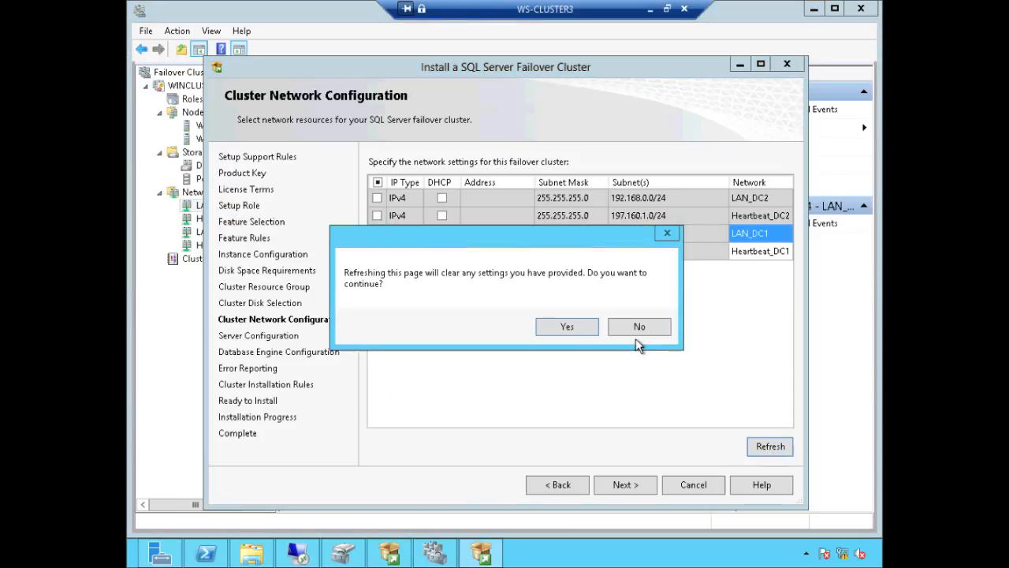
click(575, 328)
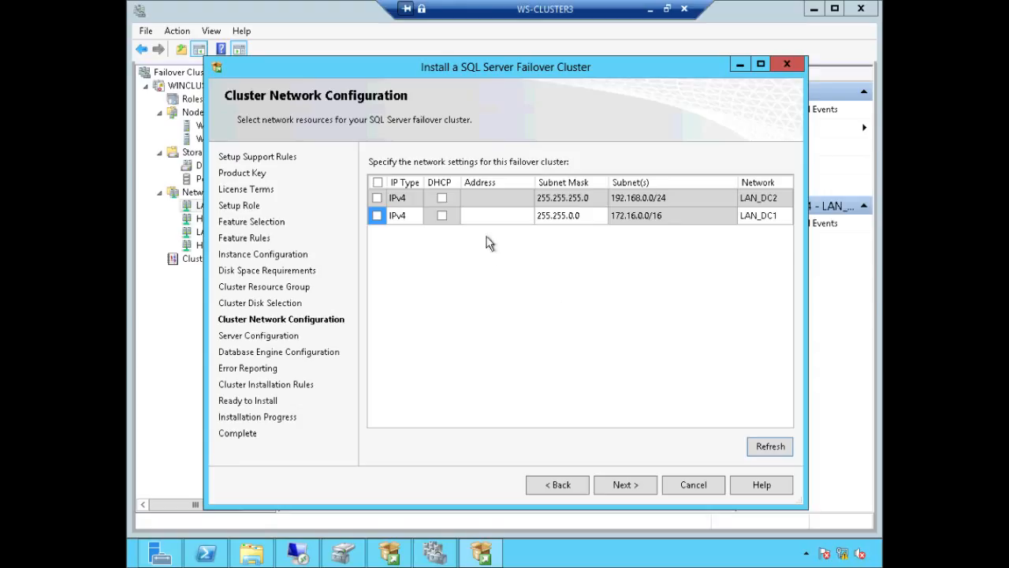
click(776, 217)
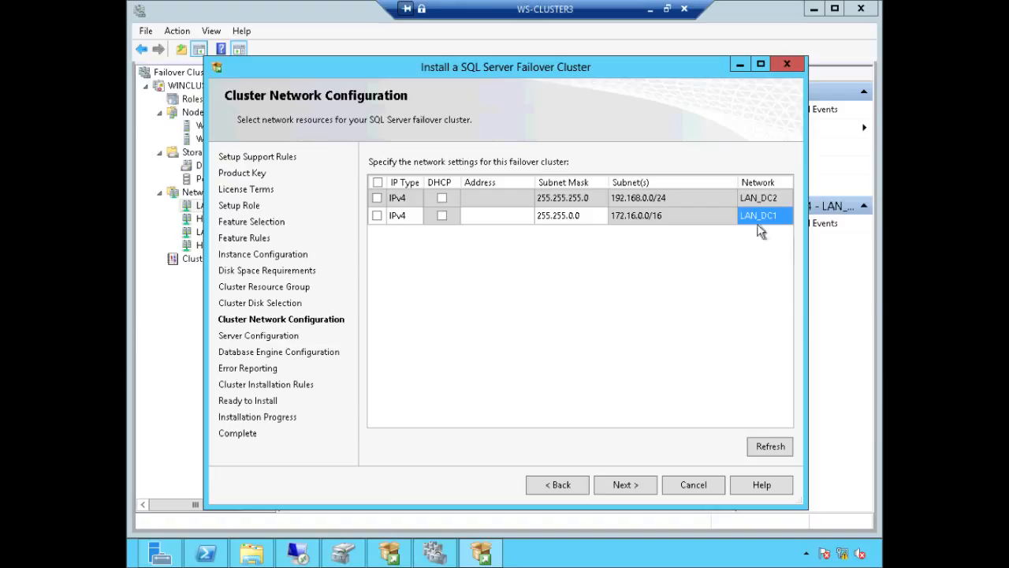
click(757, 198)
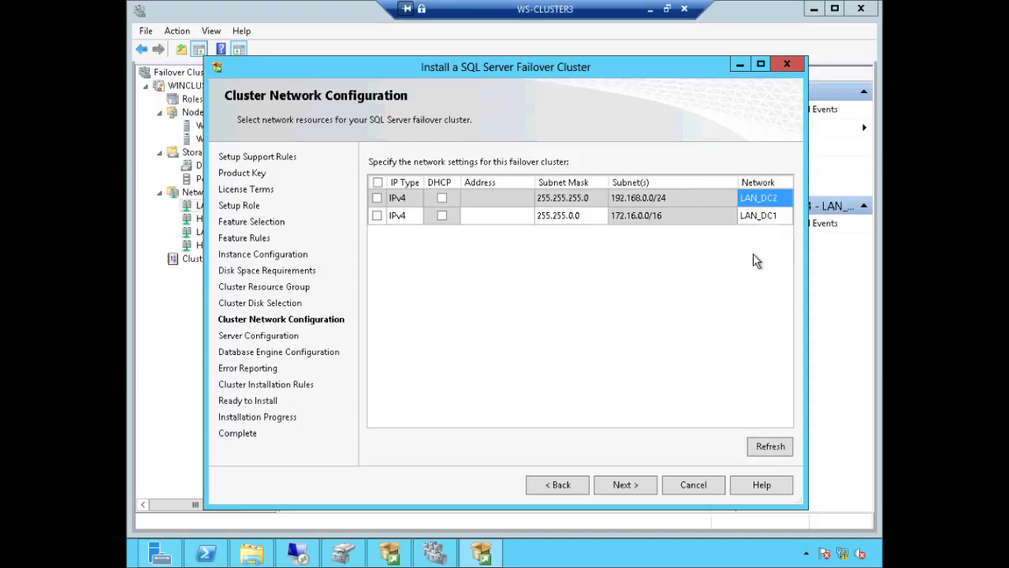
click(509, 198)
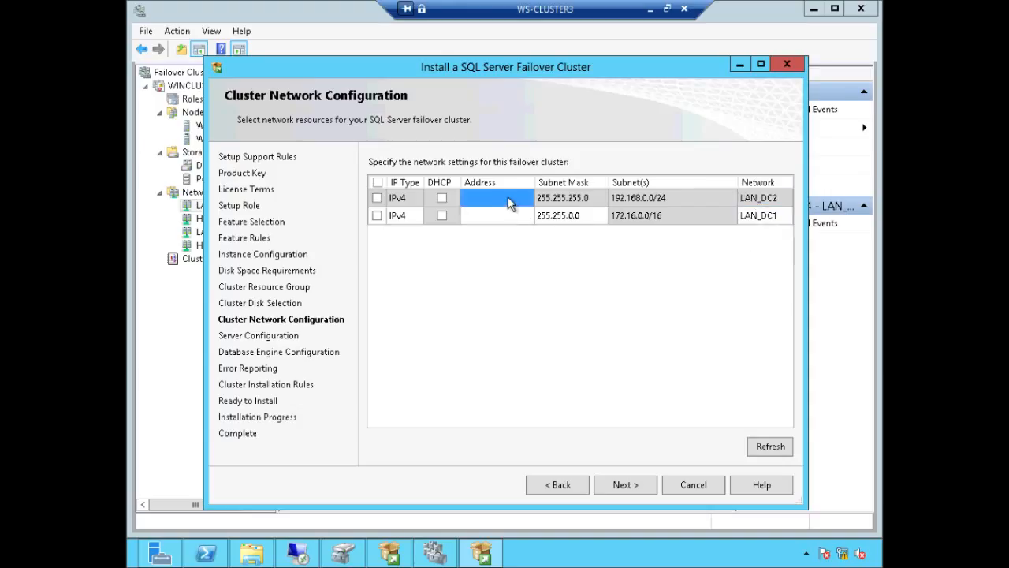
click(563, 199)
click(516, 202)
Step: Use LAN_DC1 with address 172.16.0.217 and continue to Server Configuration
click(379, 215)
click(478, 219)
text(172.6)
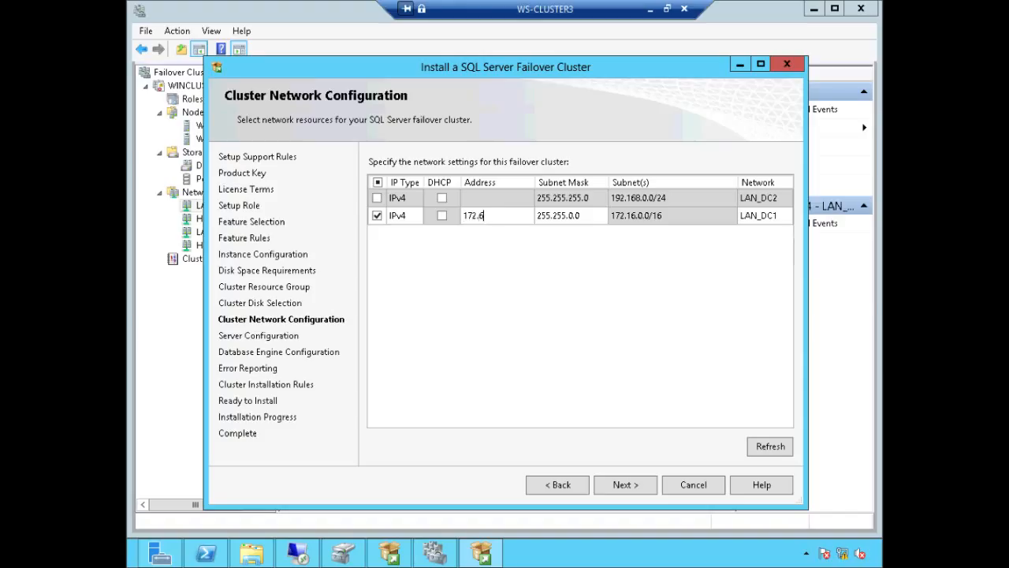
key(BackSpace)
text(16.0.217)
click(624, 485)
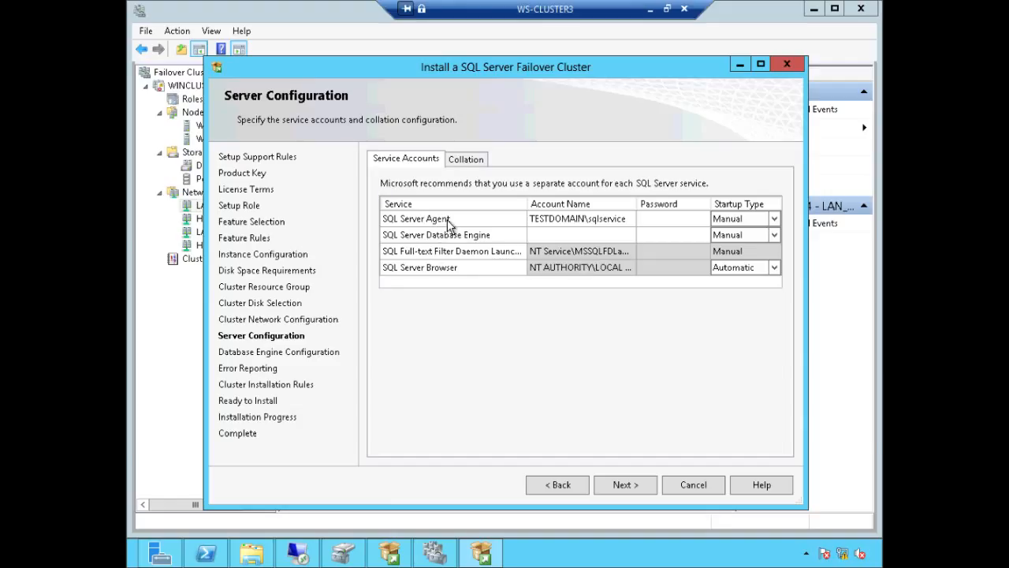
Step: Set the SQL Server Agent and Database Engine account names to the domain service account
click(612, 218)
key(ctrl+c)
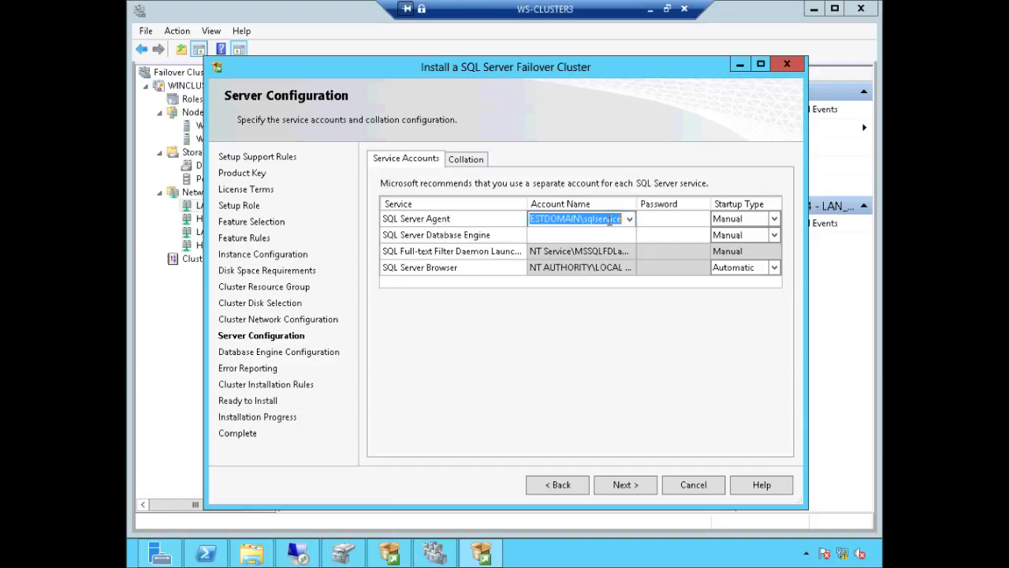
click(603, 235)
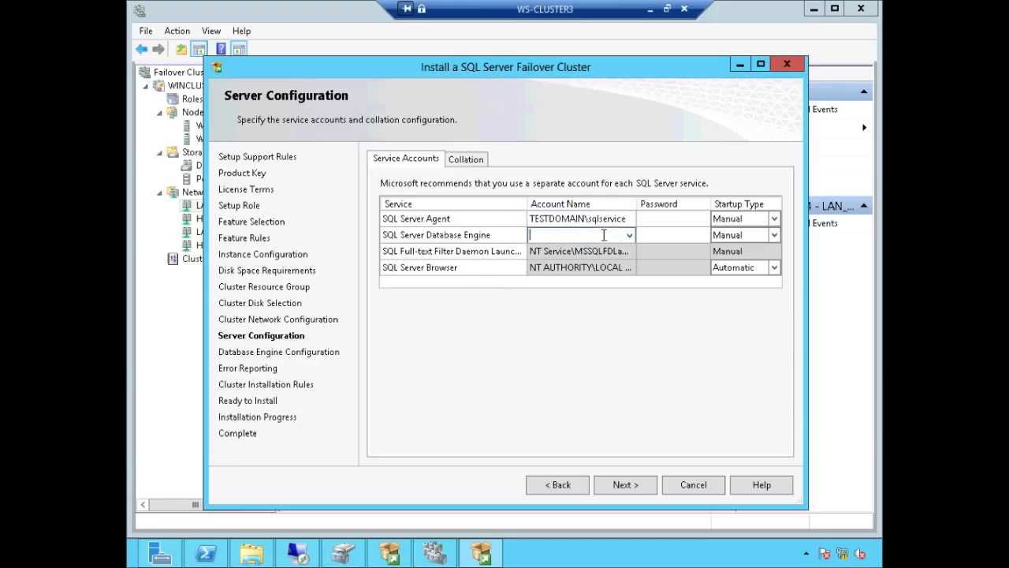
key(ctrl+v)
Step: Enter the service account password for both services and continue to Database Engine Configuration
click(665, 219)
text(••••••••)
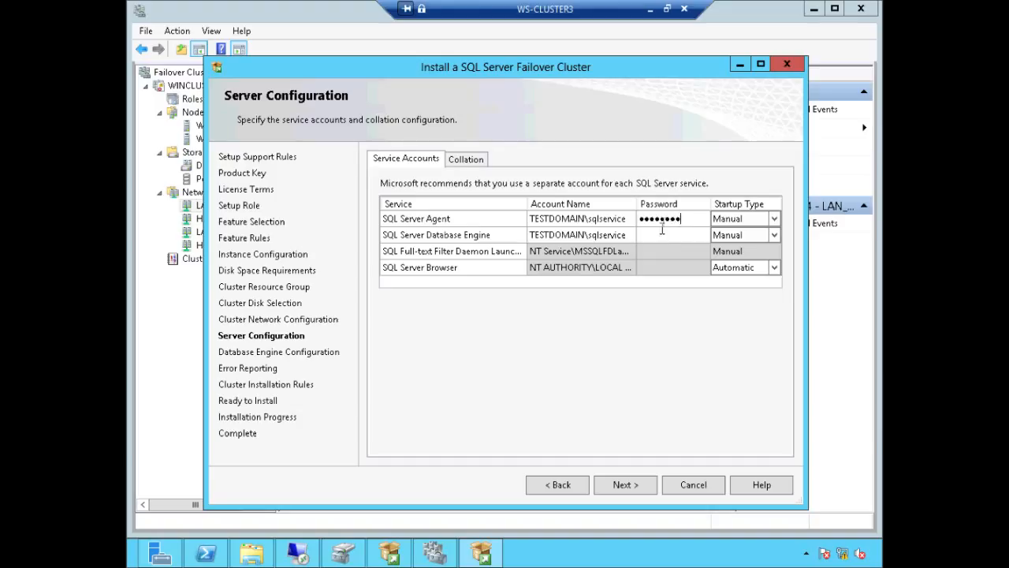
click(663, 231)
text(••••••••)
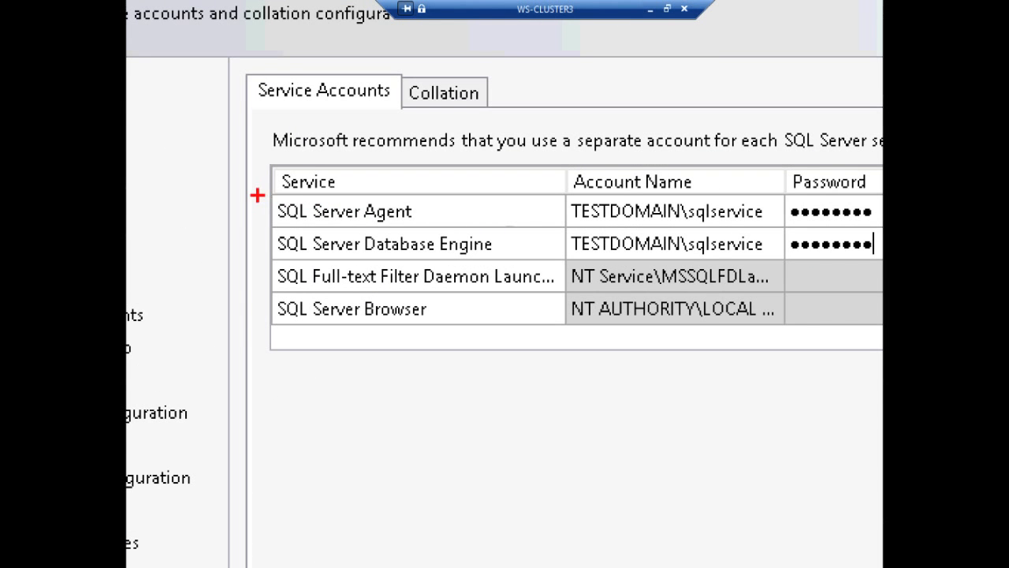
mouse_move(263, 192)
mouse_down()
mouse_move(274, 221)
mouse_move(386, 259)
mouse_up()
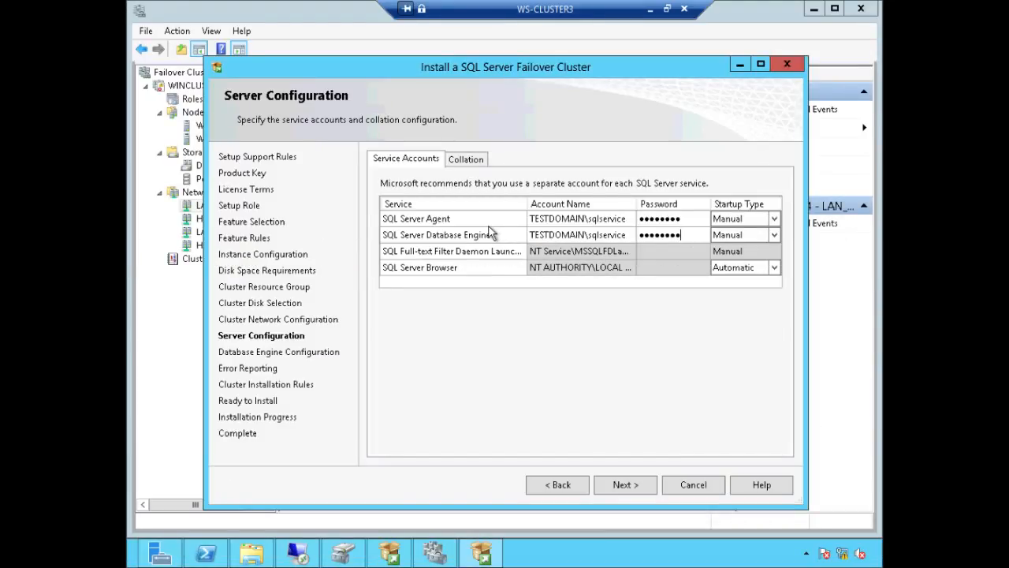
click(635, 483)
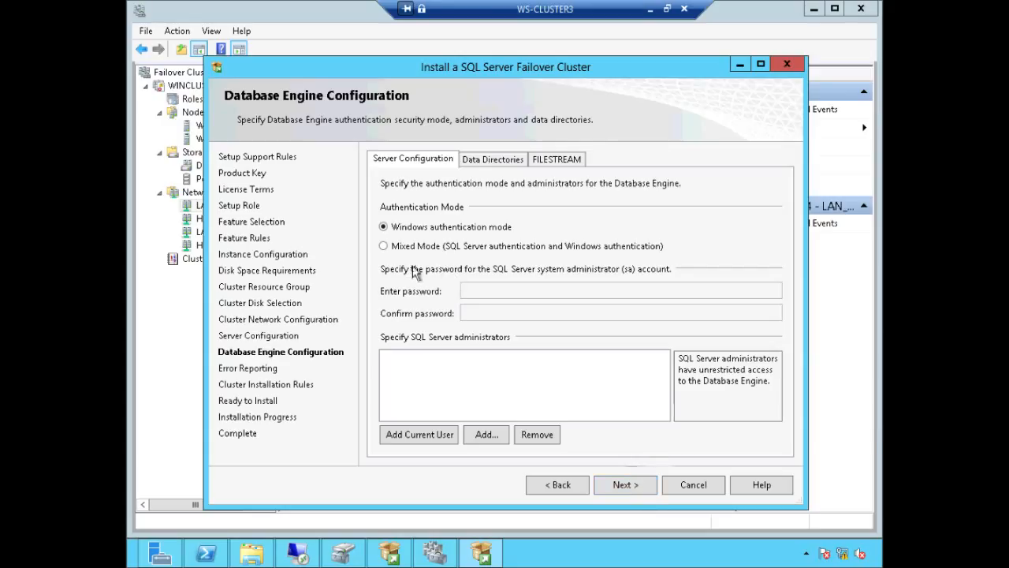
Step: Add the current user as a SQL Server administrator and go to the Data Directories settings
click(418, 437)
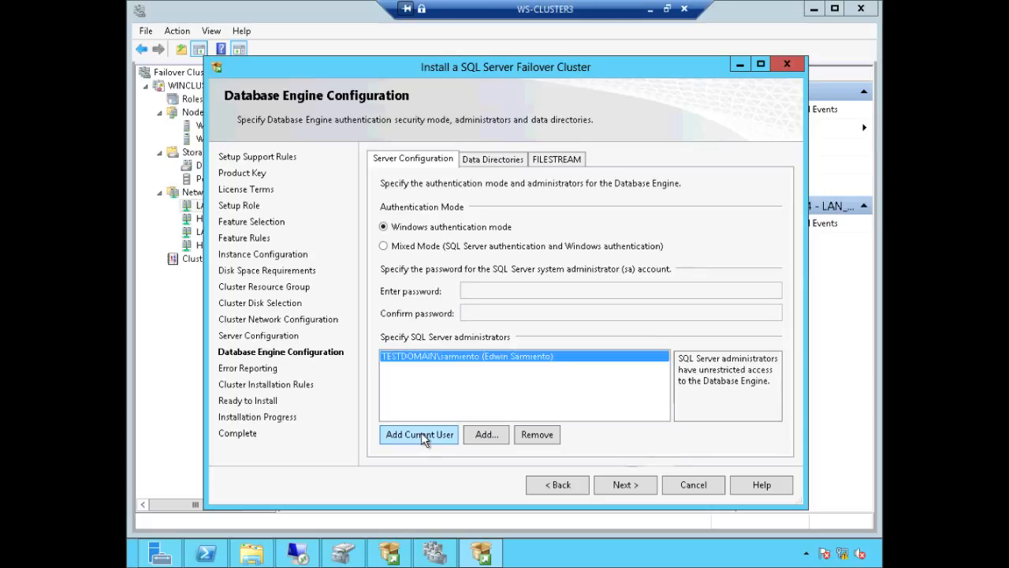
click(494, 159)
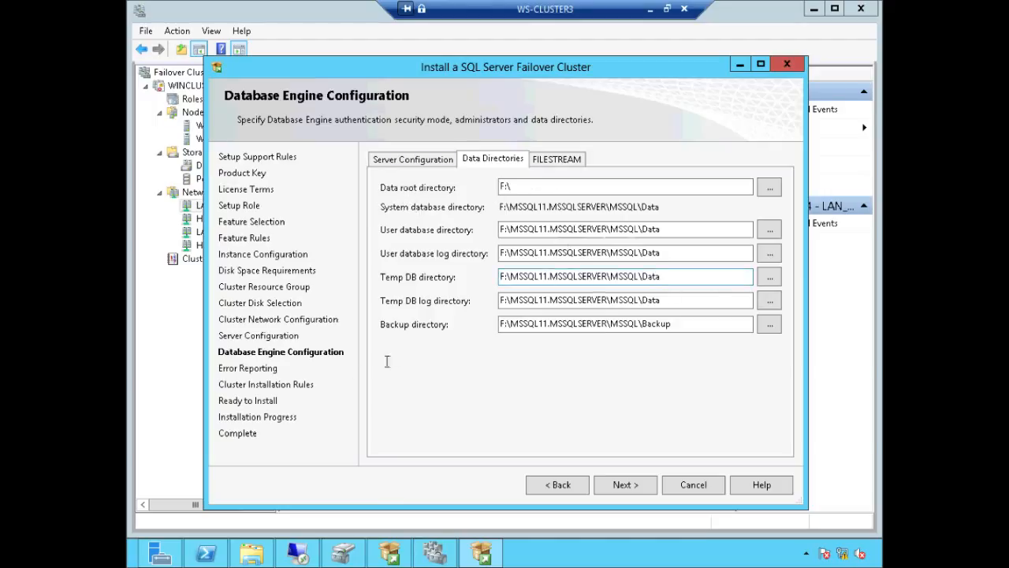
Step: Bring the offline Disk 1 online in Disk Management, restoring the 20 GB TEMPDB (E:) volume
mouse_move(250, 552)
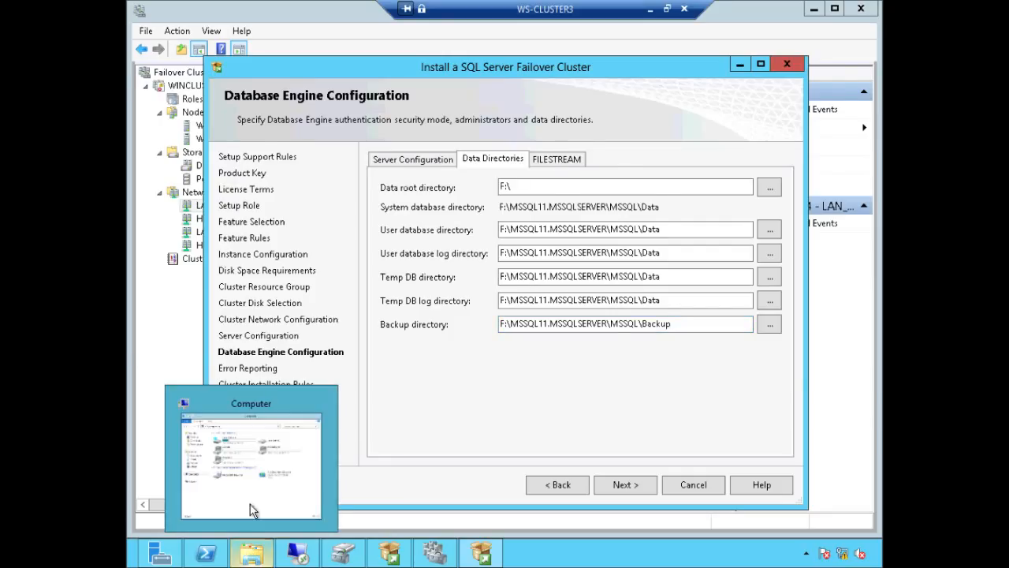
click(253, 508)
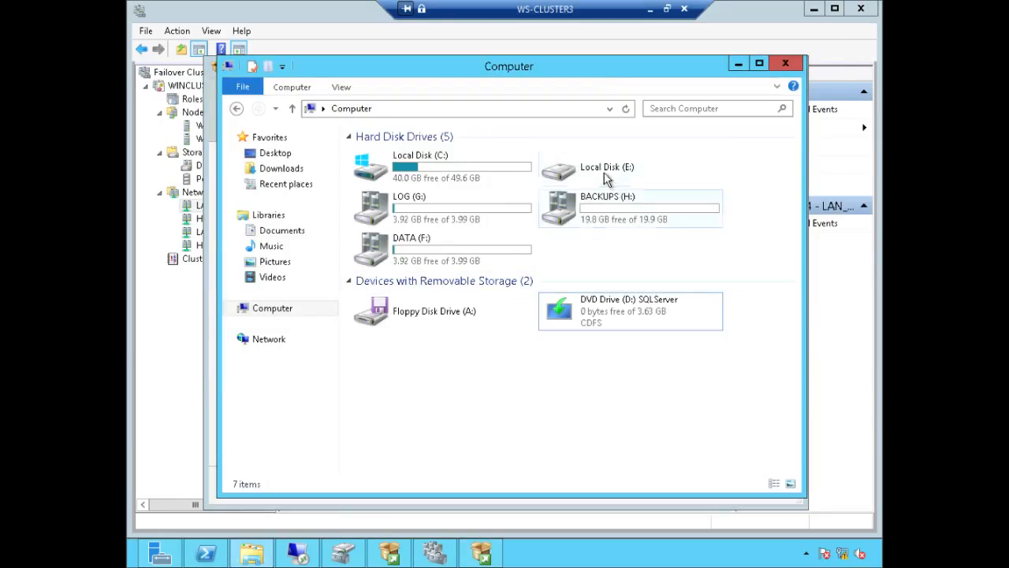
click(346, 553)
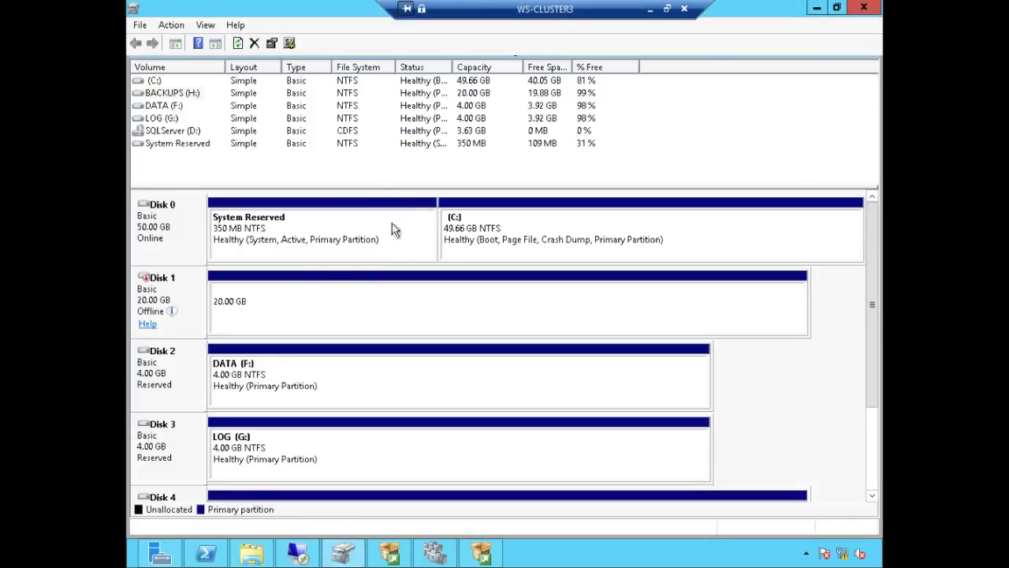
click(171, 293)
right_click(172, 293)
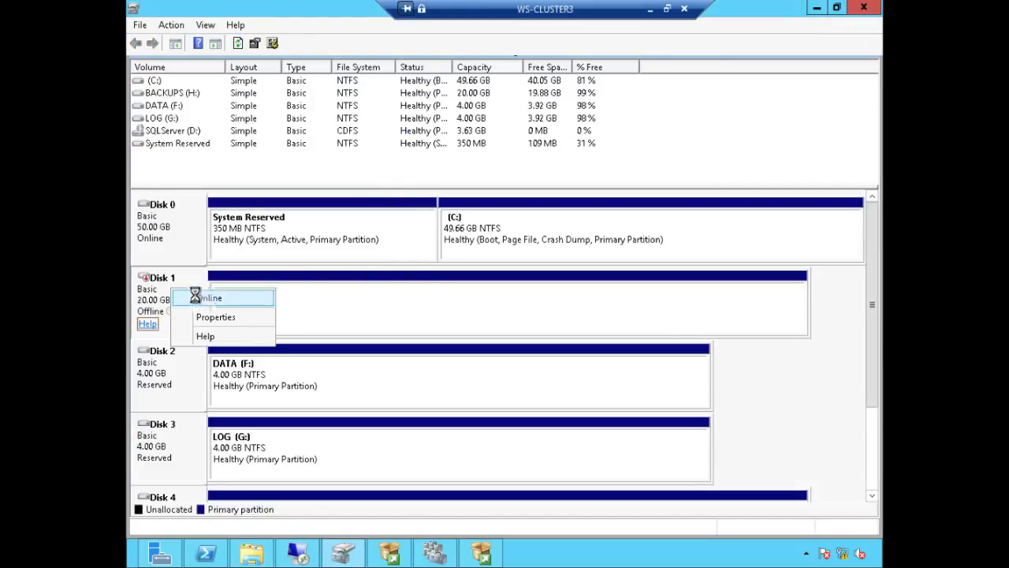
click(195, 295)
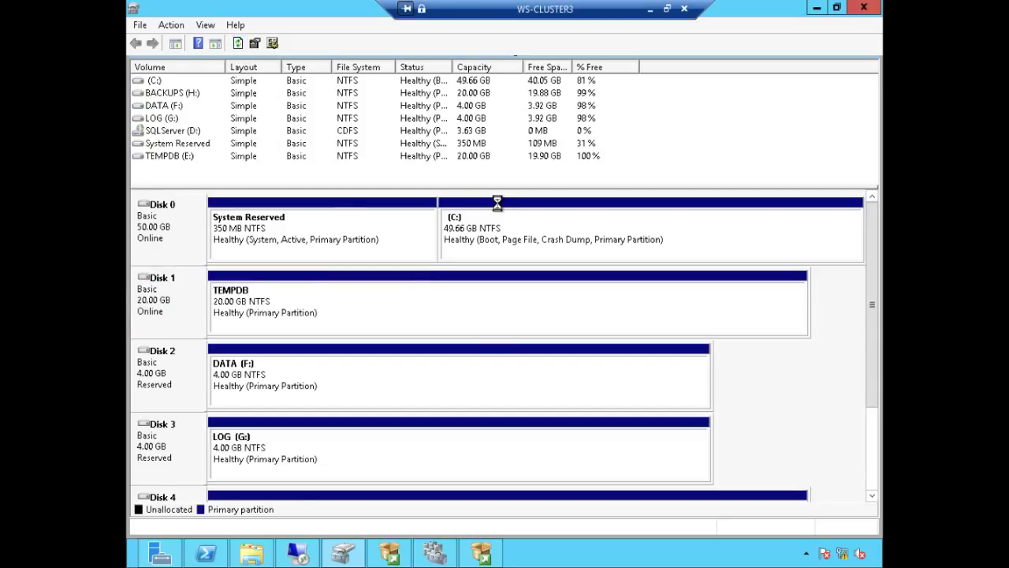
click(252, 551)
Step: Create a new folder named MSSQL on the TEMPDB (E:) drive
double_click(612, 167)
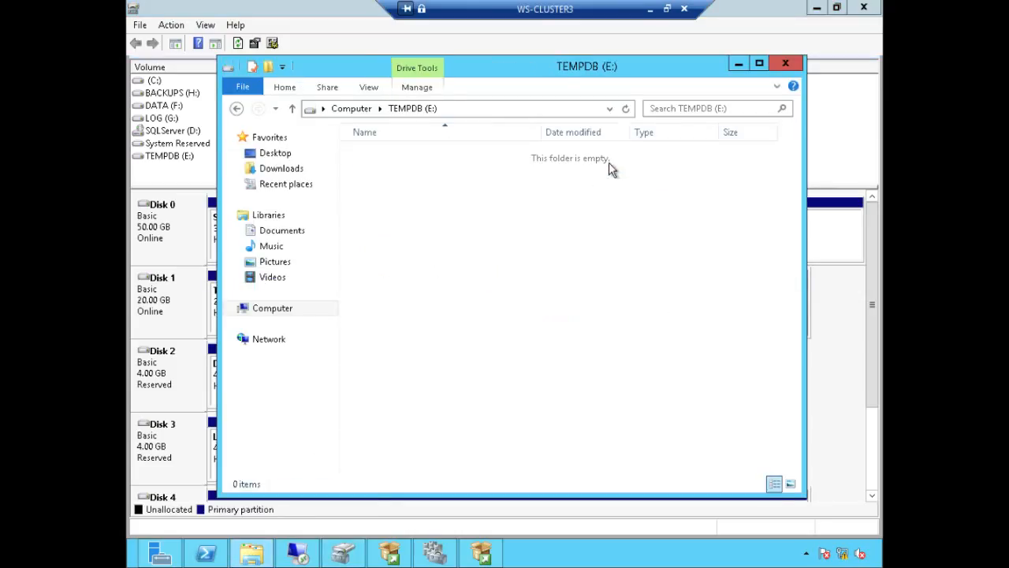
right_click(370, 214)
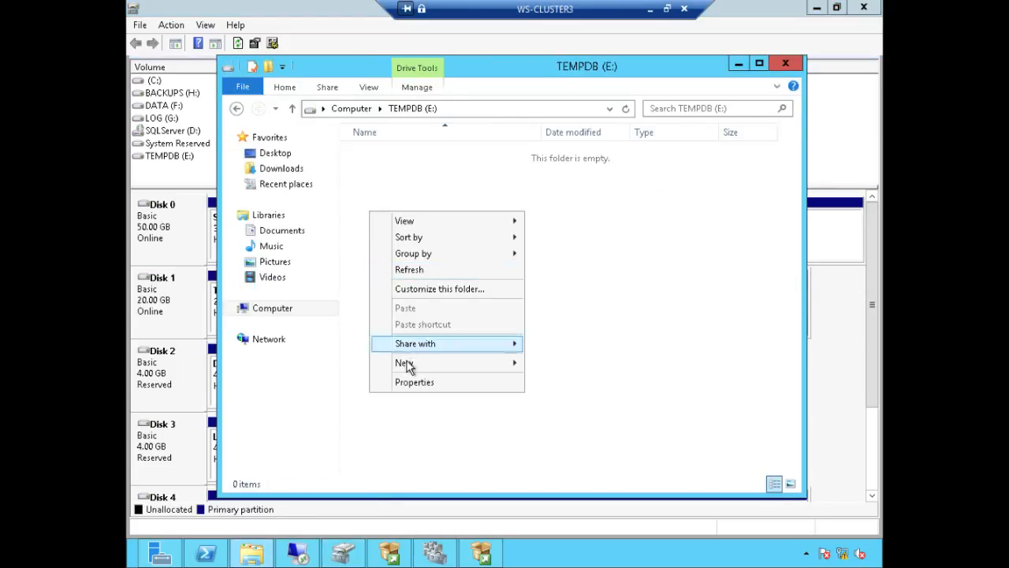
mouse_move(407, 365)
click(556, 365)
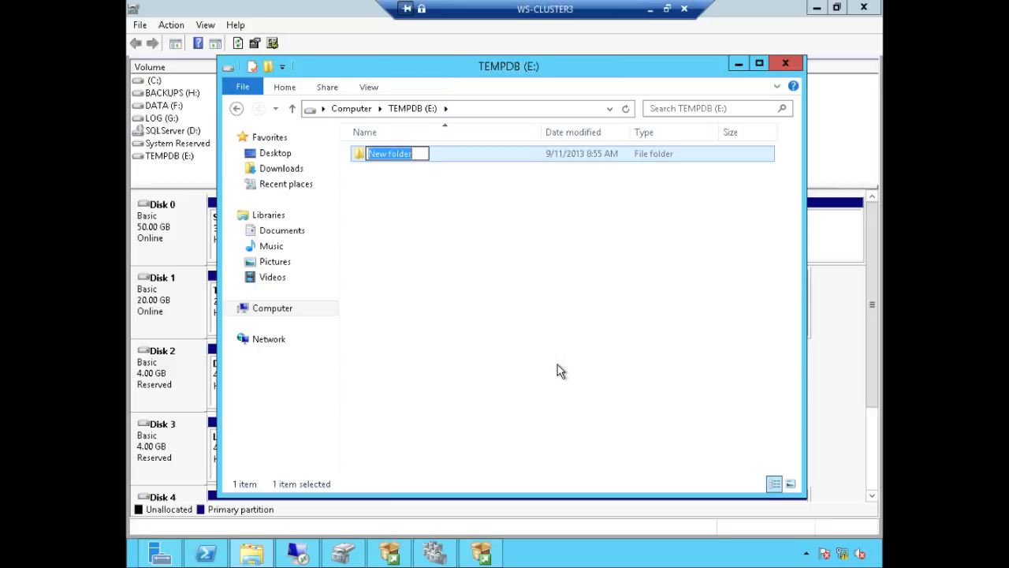
text(MSSQL)
click(556, 367)
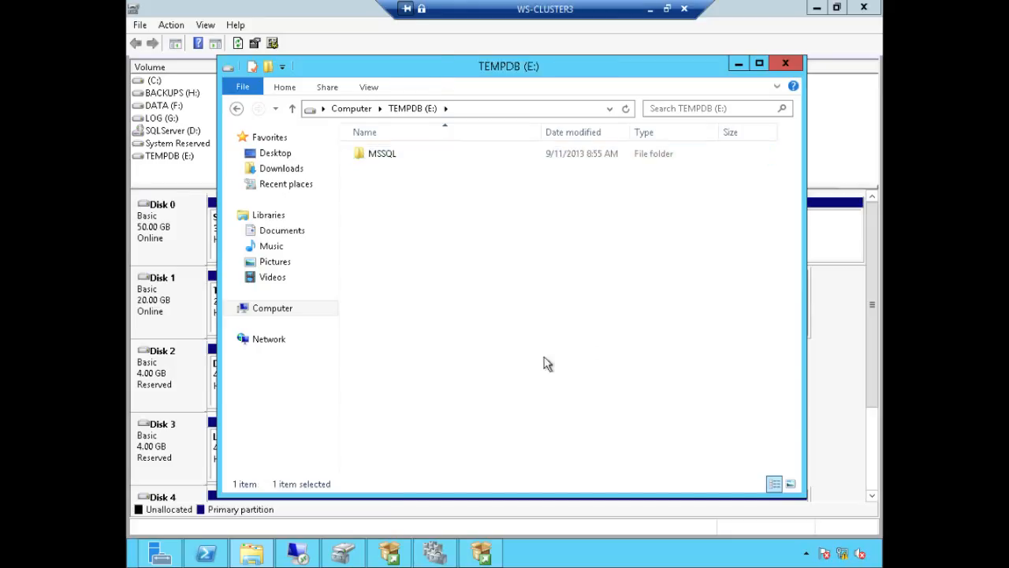
Step: Grant the SQL service account Full control in E:\MSSQL's security permissions and apply
click(399, 156)
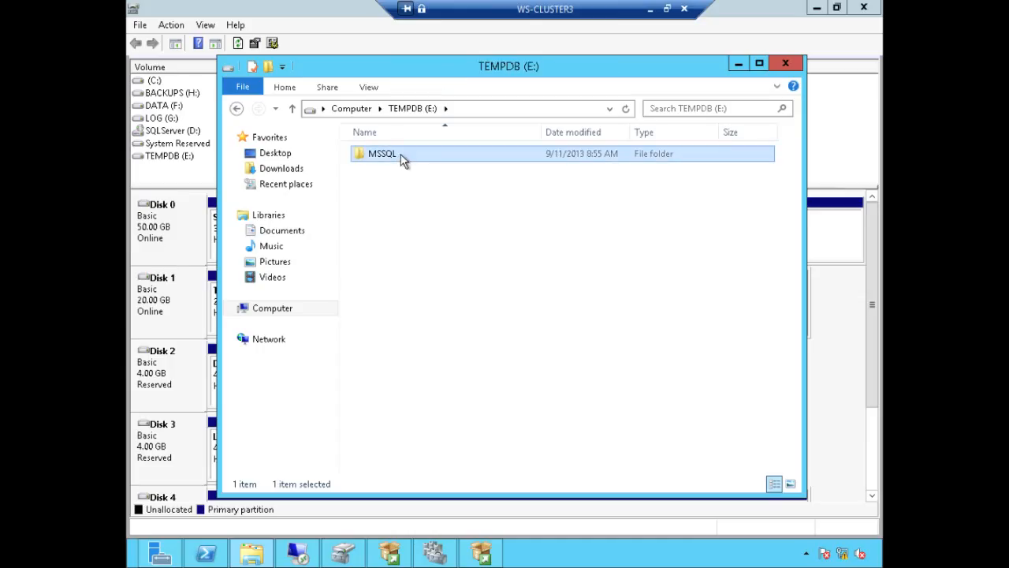
right_click(401, 155)
click(472, 375)
click(503, 191)
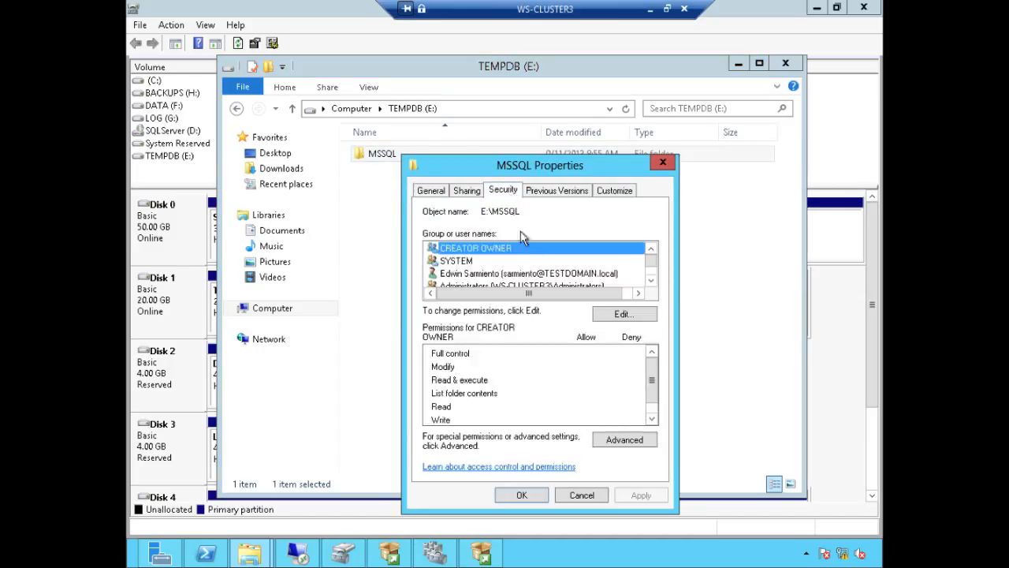
click(622, 311)
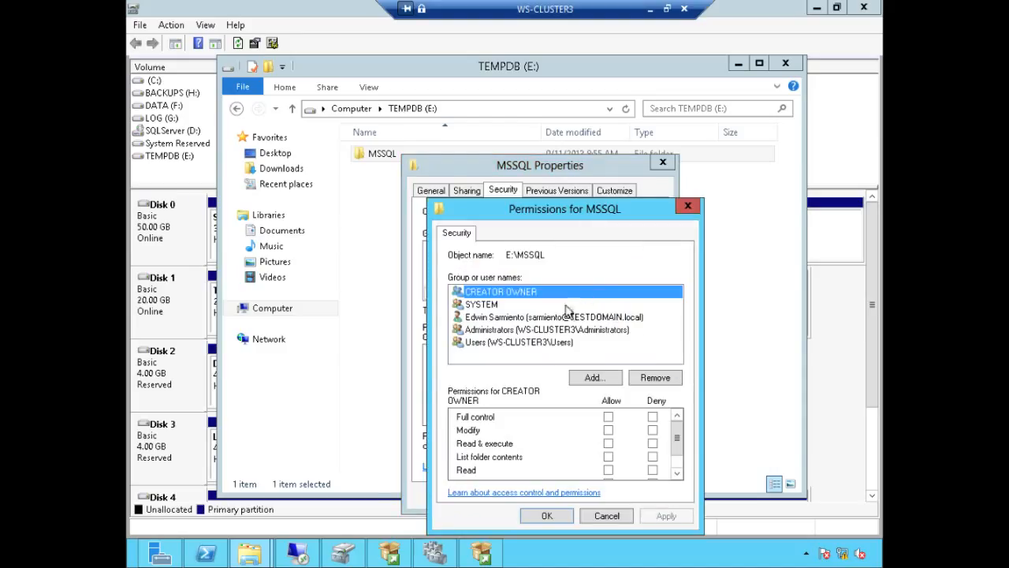
click(593, 378)
text(sqlsev)
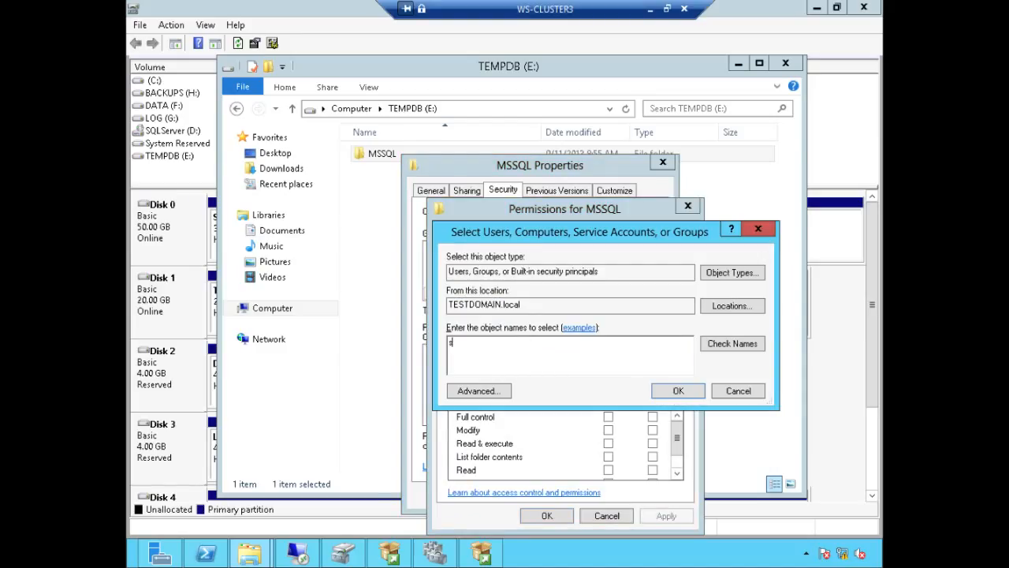
key(BackSpace)
key(BackSpace)
text(ervice)
click(727, 345)
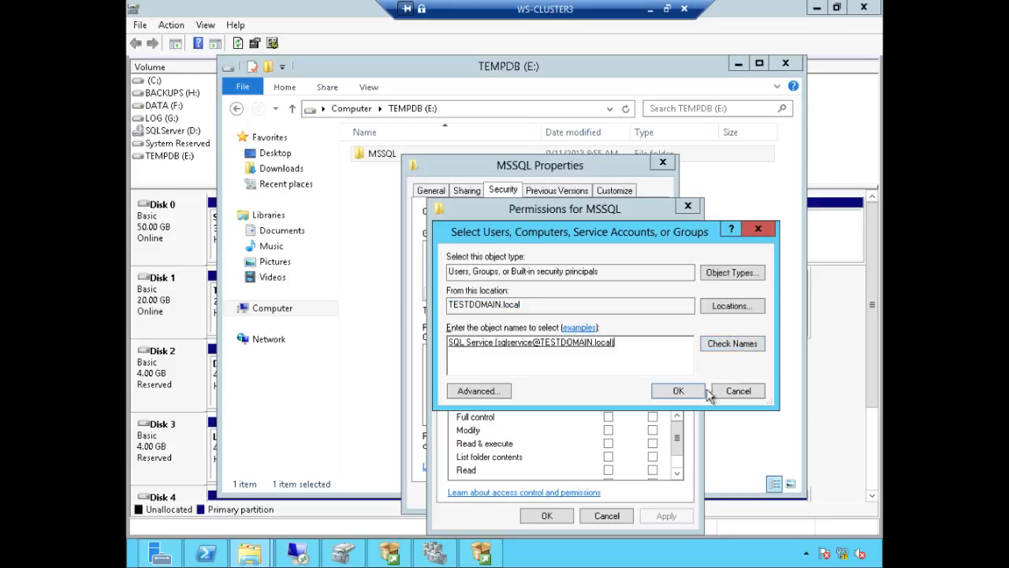
click(675, 390)
click(608, 417)
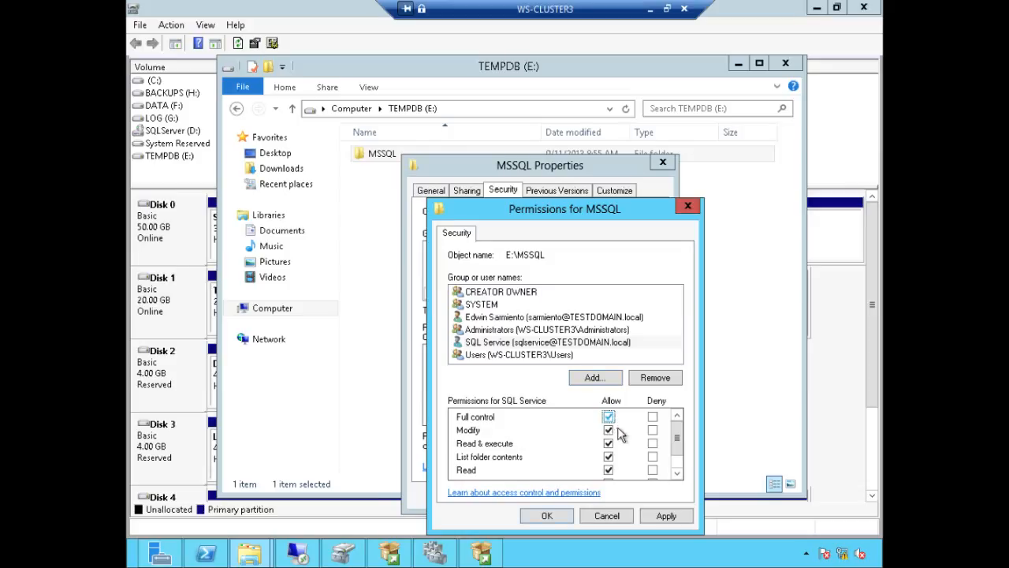
click(667, 516)
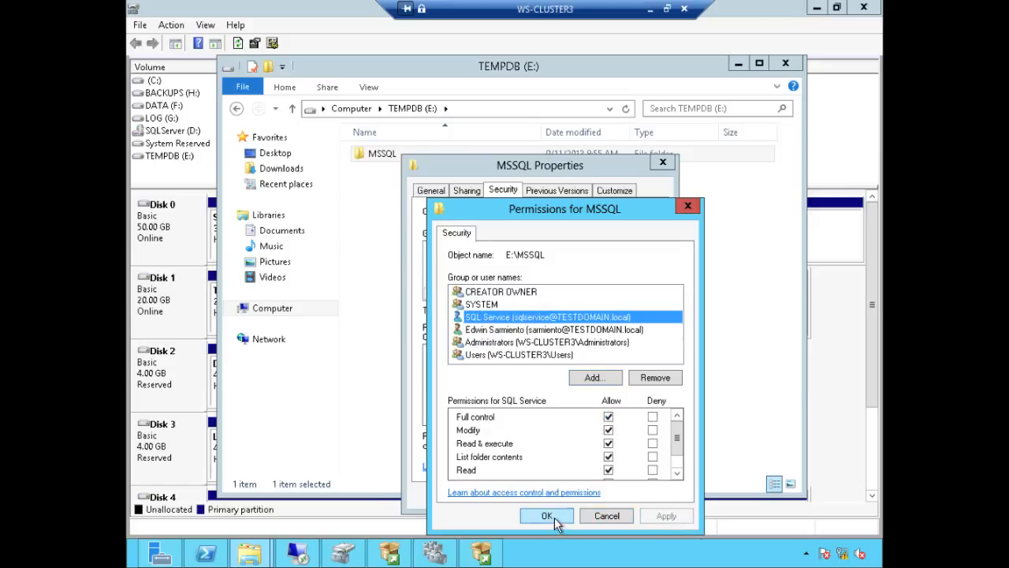
click(554, 517)
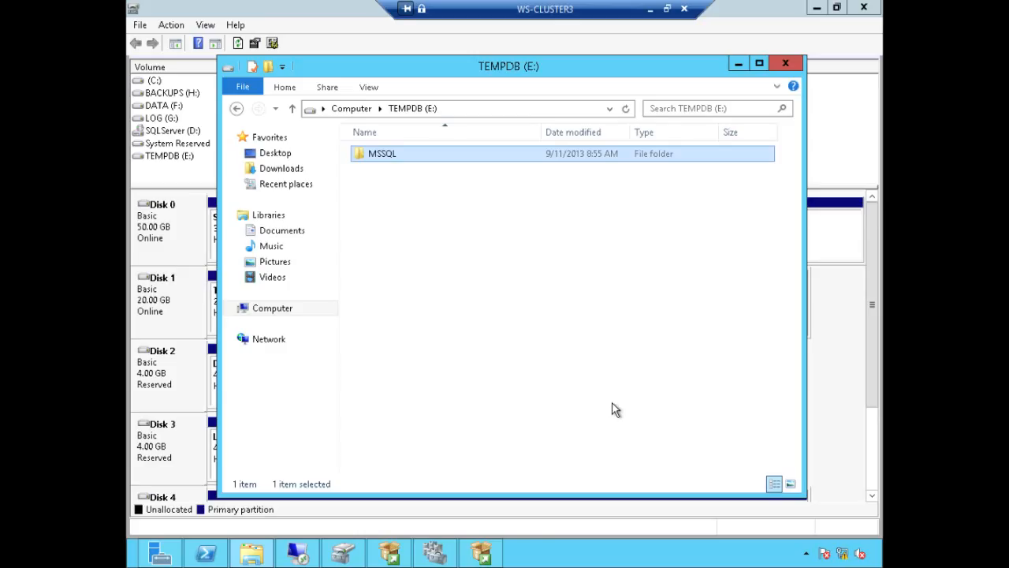
Step: Set the Temp DB directory to E:\MSSQL and trim the user database path to F:\MSSQL\Data
click(495, 557)
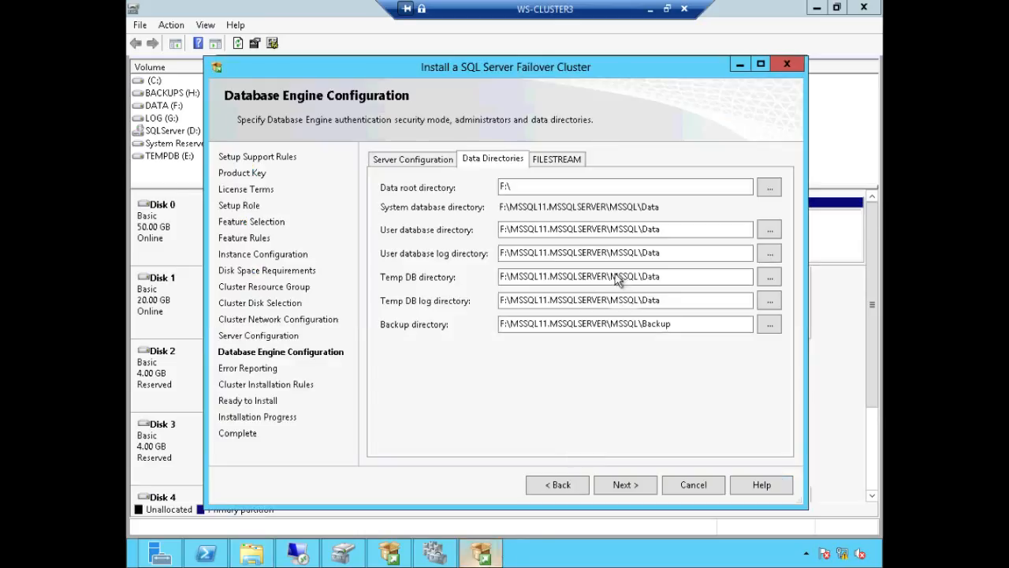
click(770, 278)
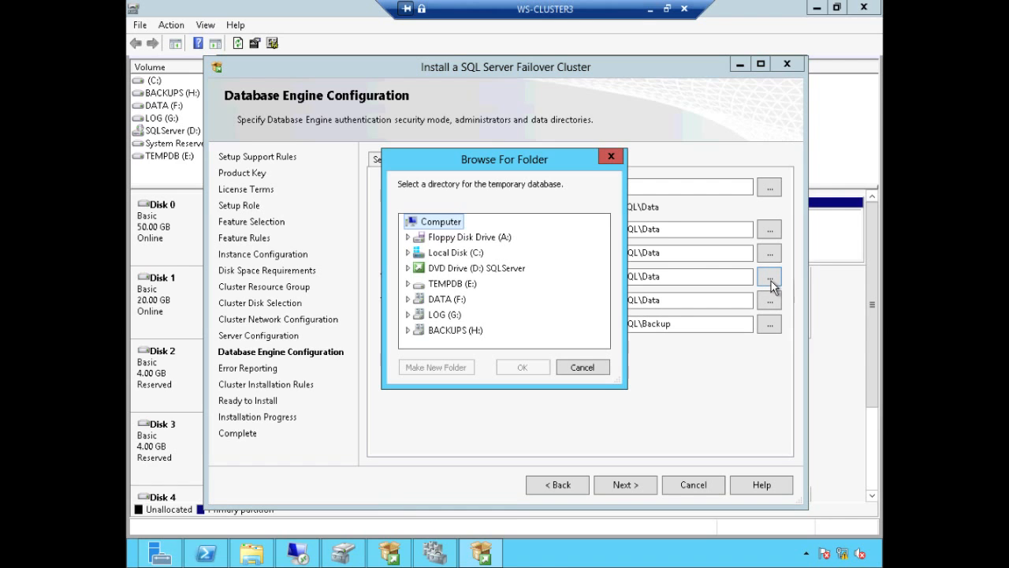
double_click(523, 291)
click(453, 299)
click(522, 367)
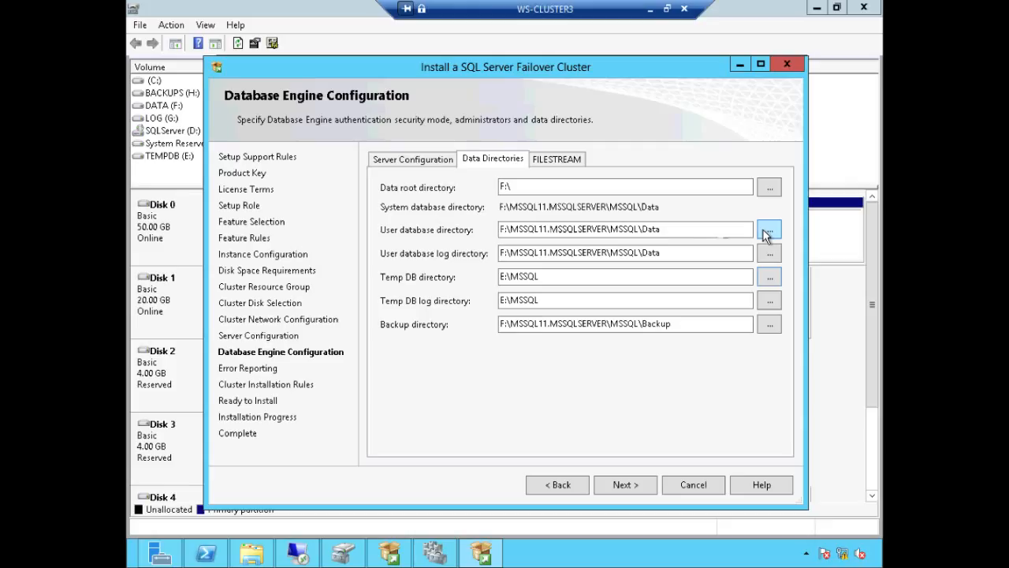
drag(611, 229, 511, 228)
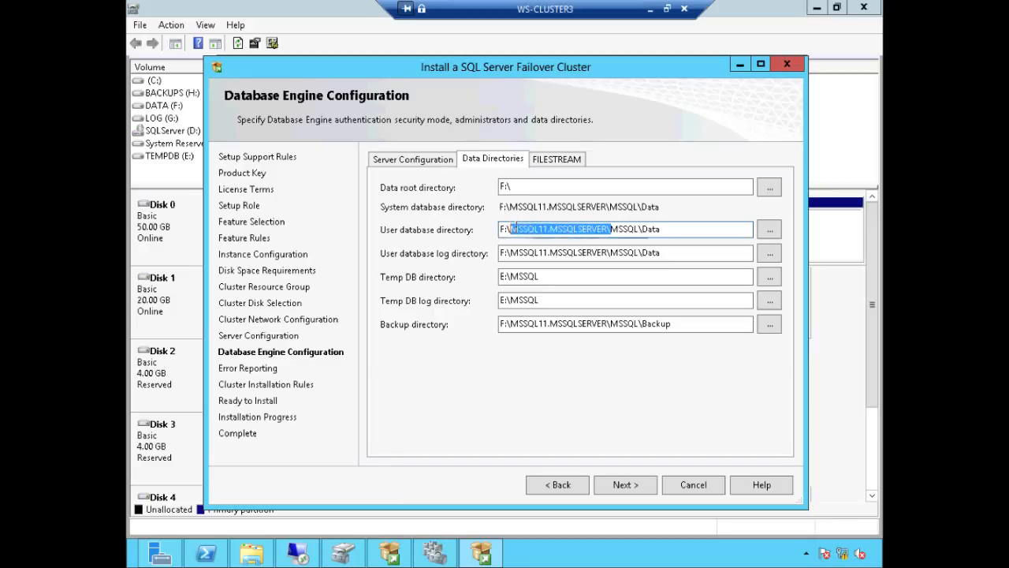
key(Delete)
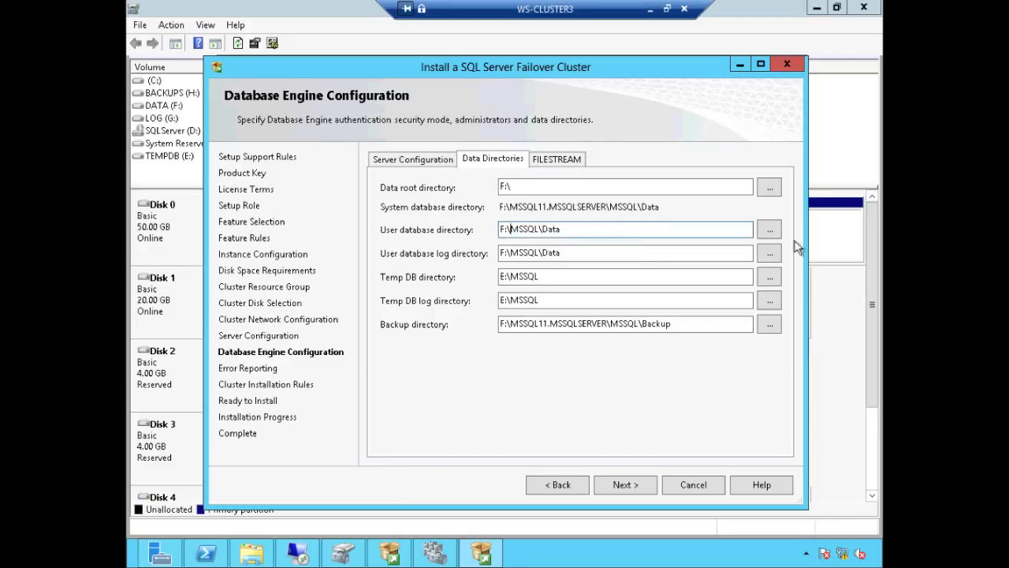
Step: Set the user database log directory to G:\MSSQL
click(769, 252)
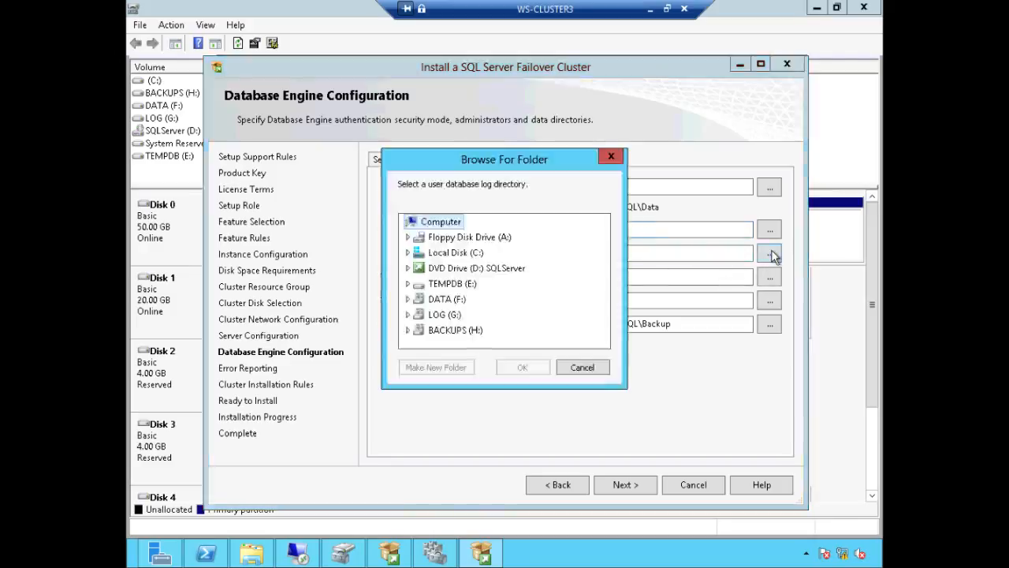
click(458, 316)
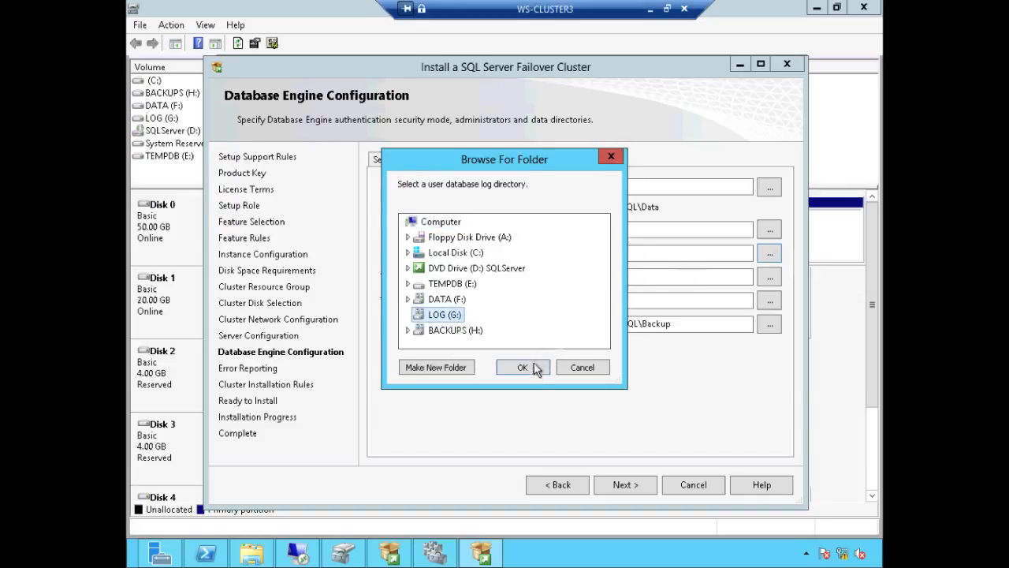
click(530, 367)
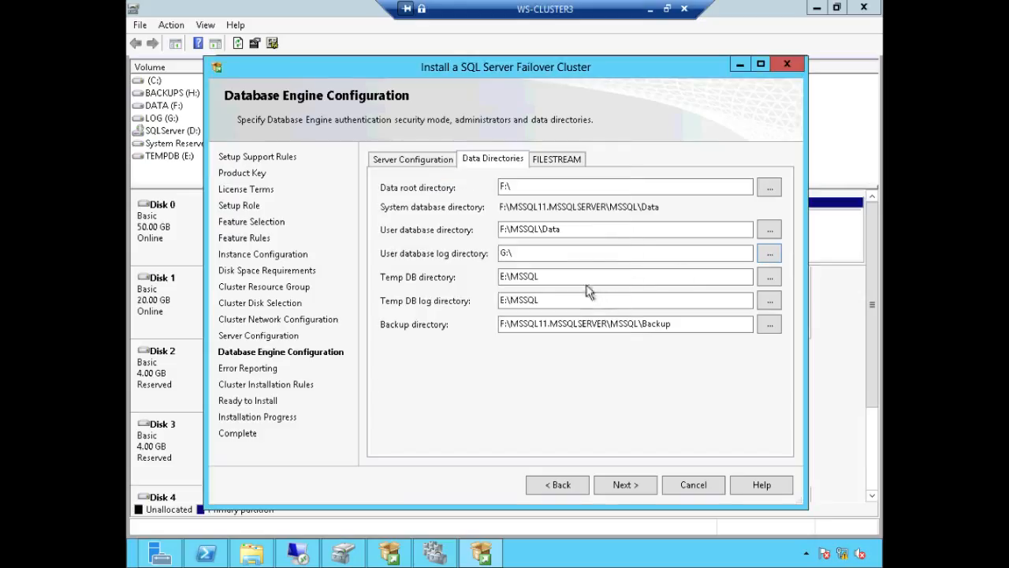
click(529, 254)
text(MSSQL)
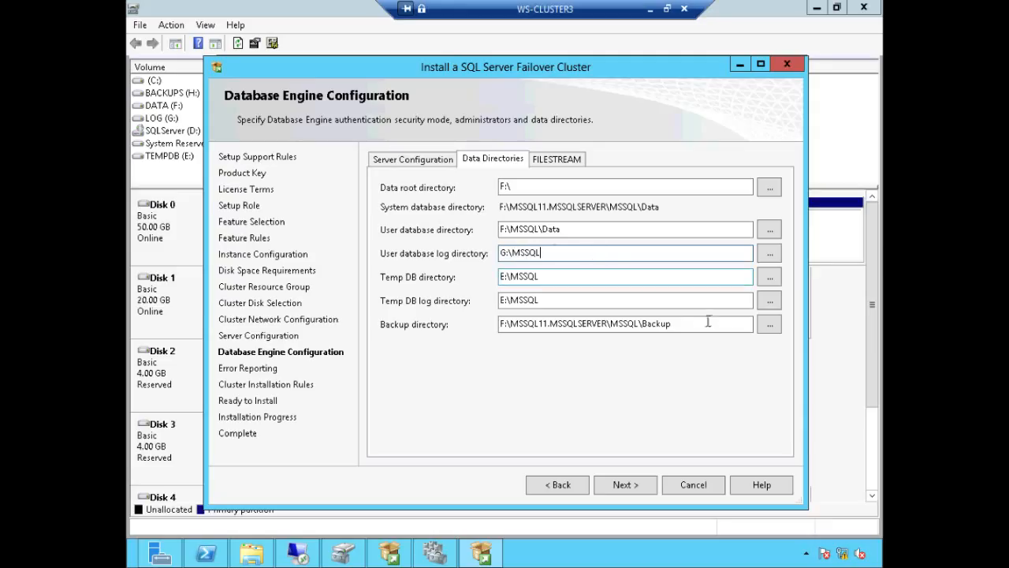
Step: Set the backup directory to H:\MSSQL and continue to the next setup page
click(769, 325)
click(462, 331)
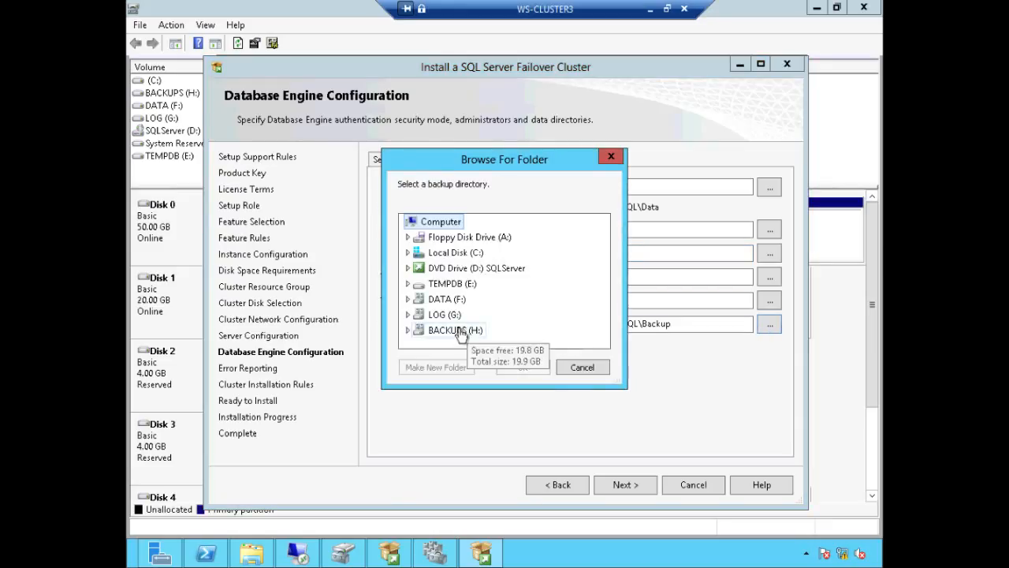
click(523, 368)
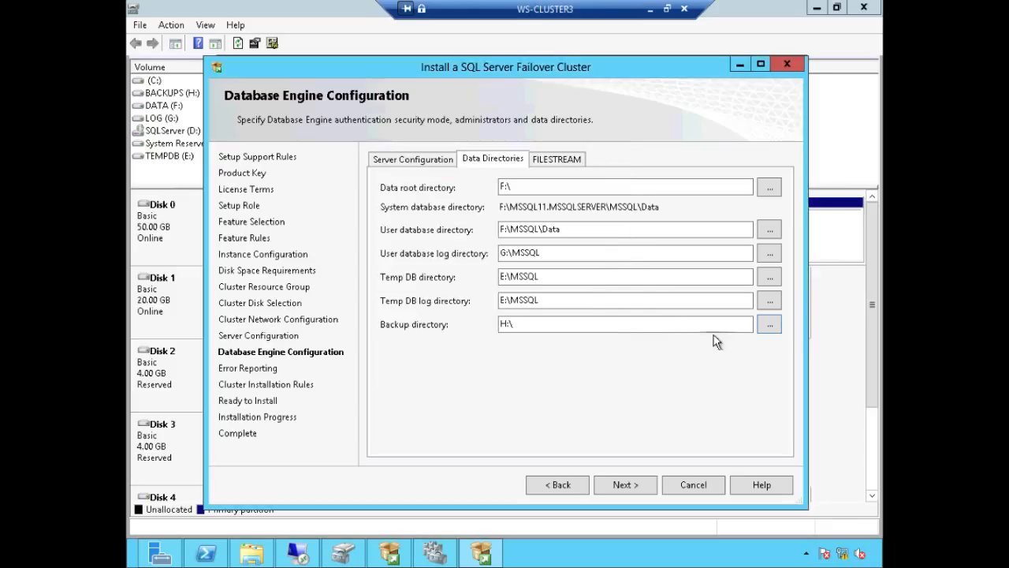
click(584, 323)
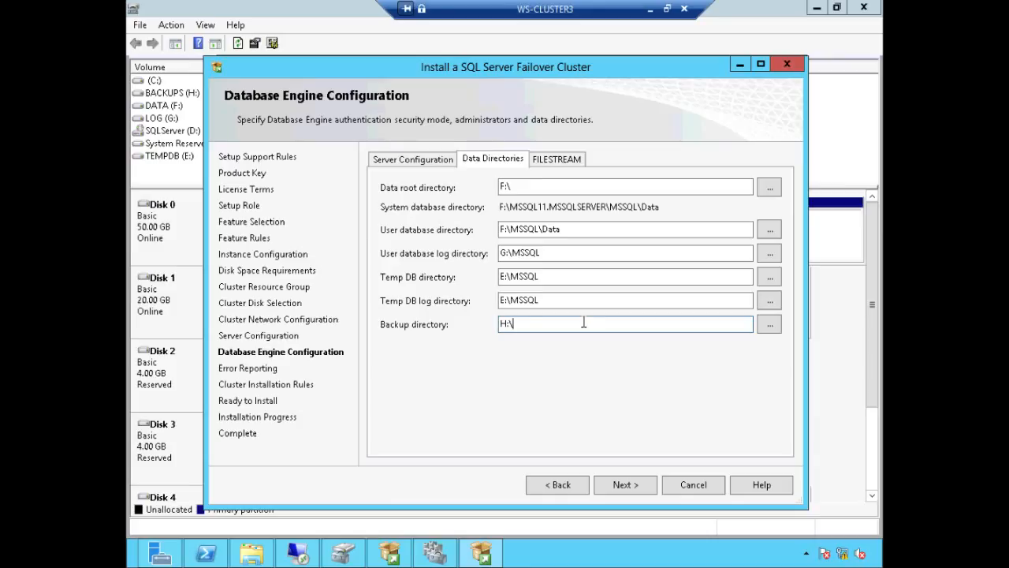
text(MSSQL)
click(631, 479)
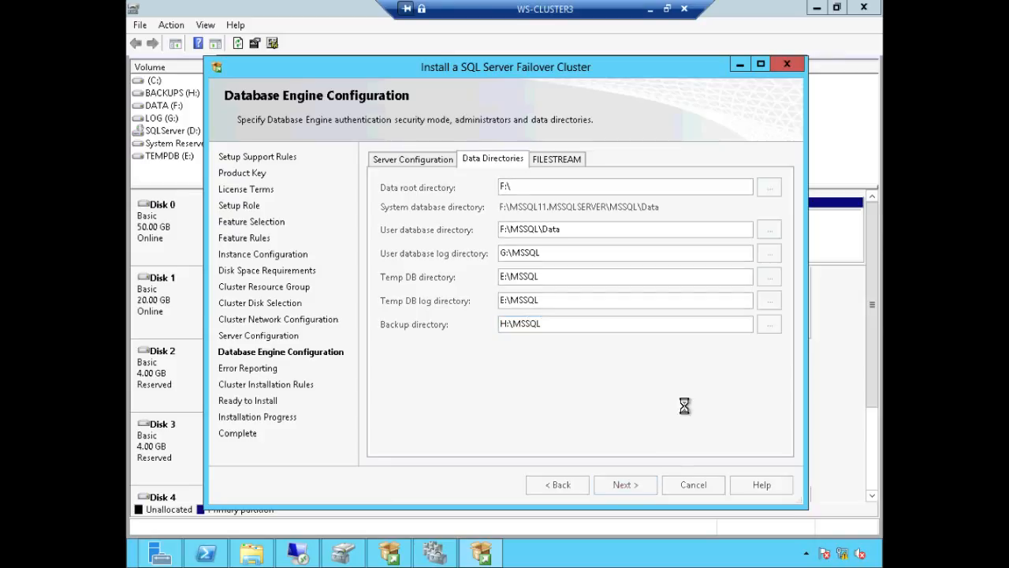
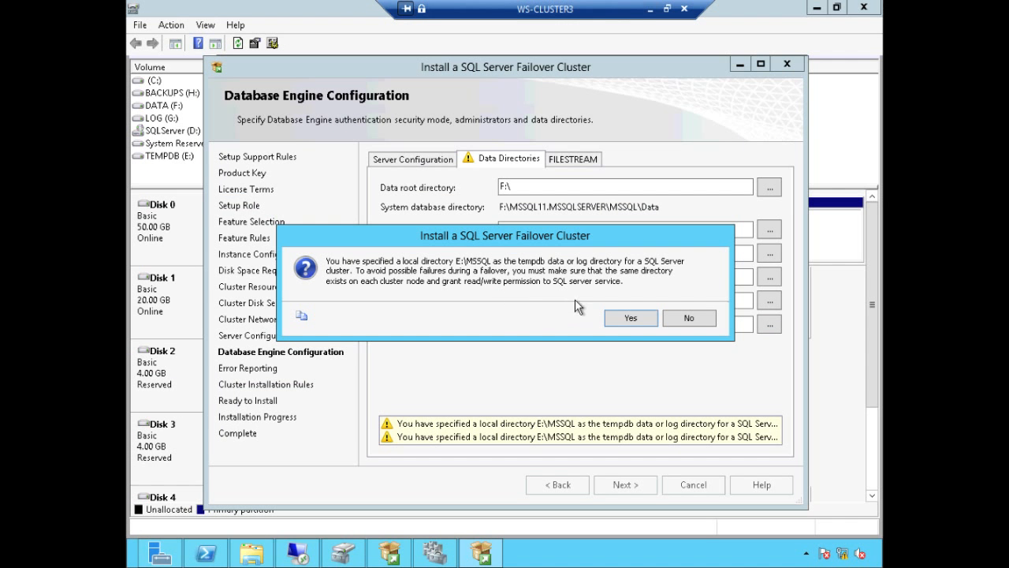
Step: Accept the tempdb warning, pass the cluster installation rules, install the failover cluster, and close setup
click(626, 317)
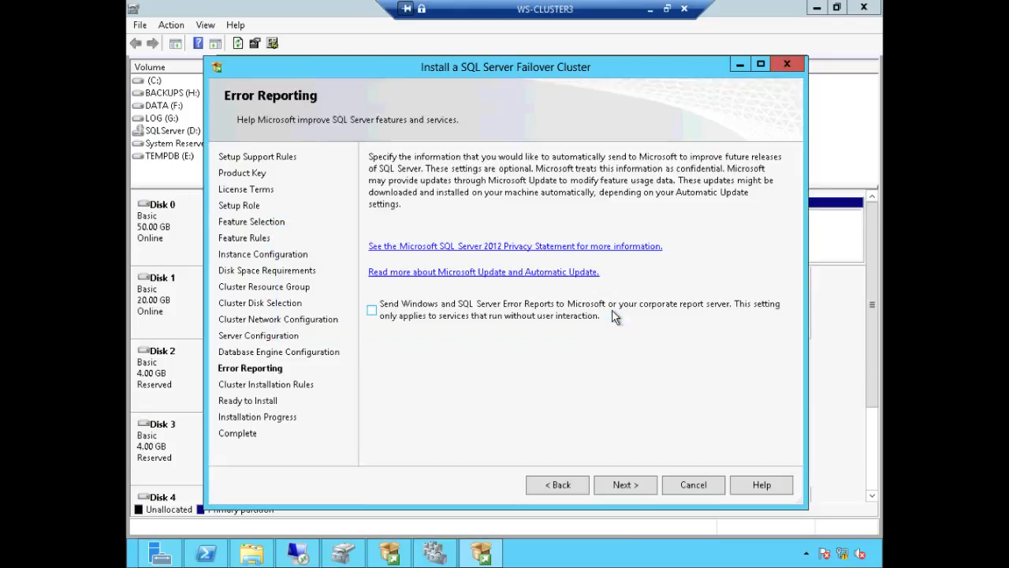
click(628, 484)
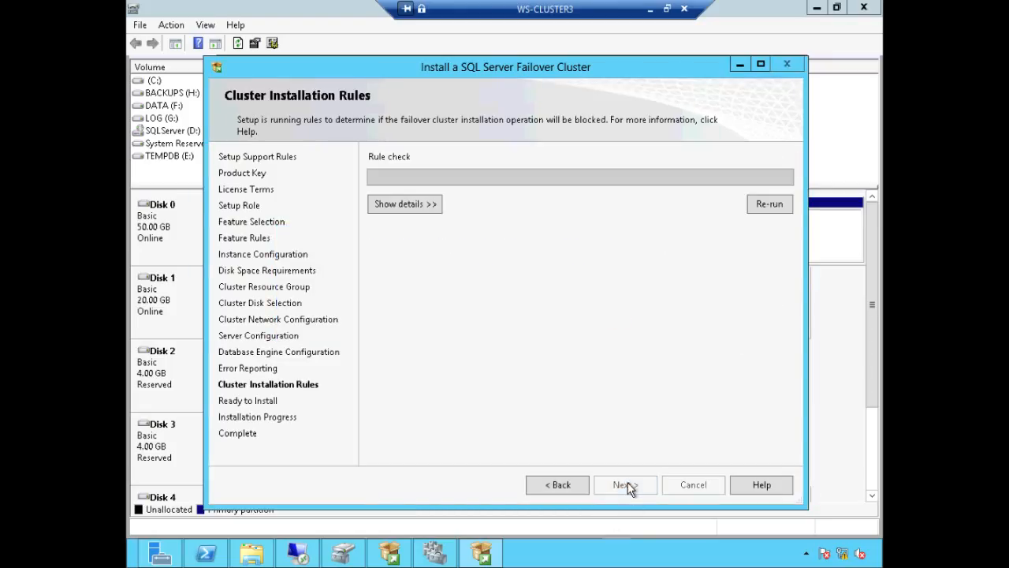
click(426, 205)
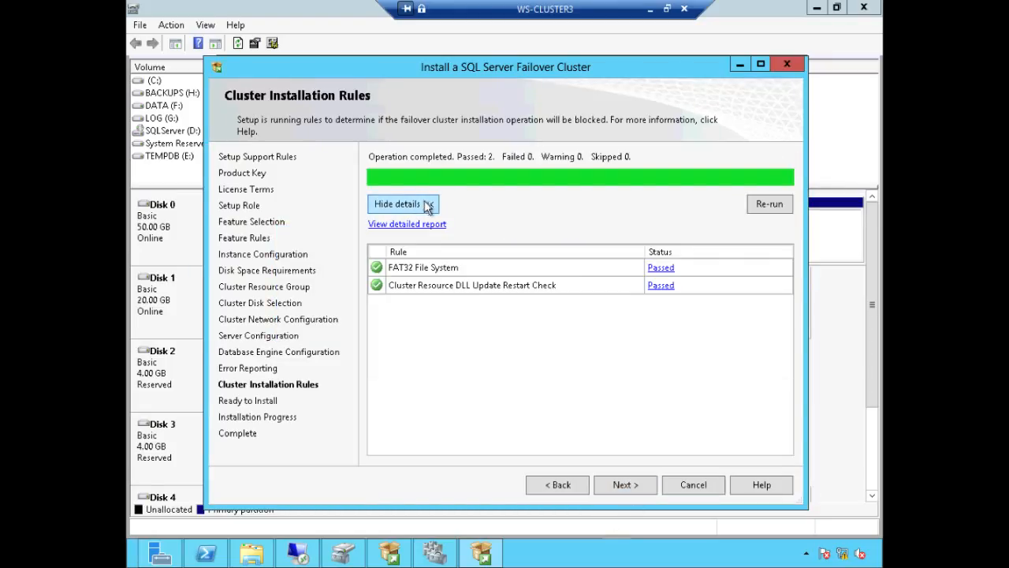
click(643, 483)
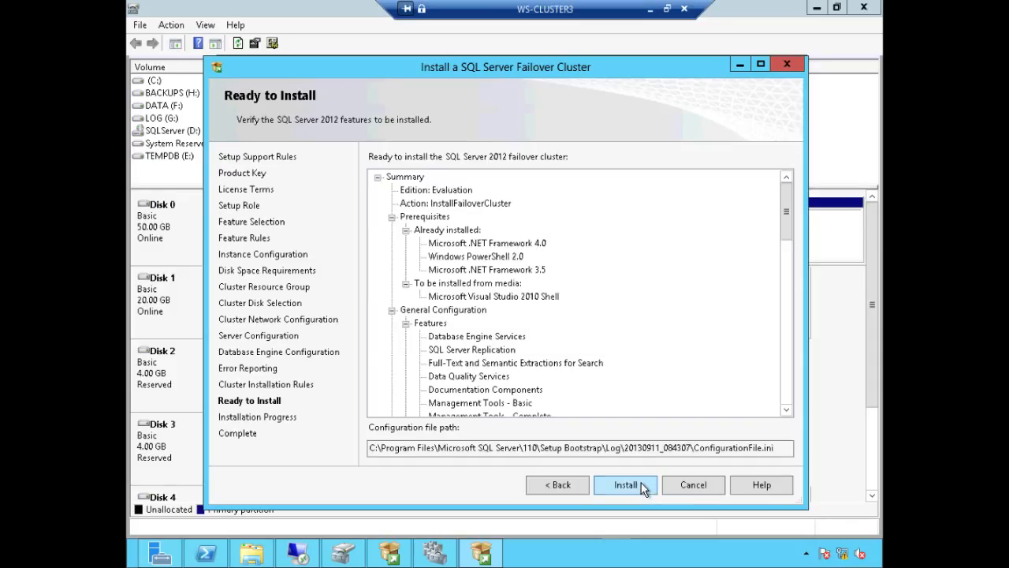
click(642, 485)
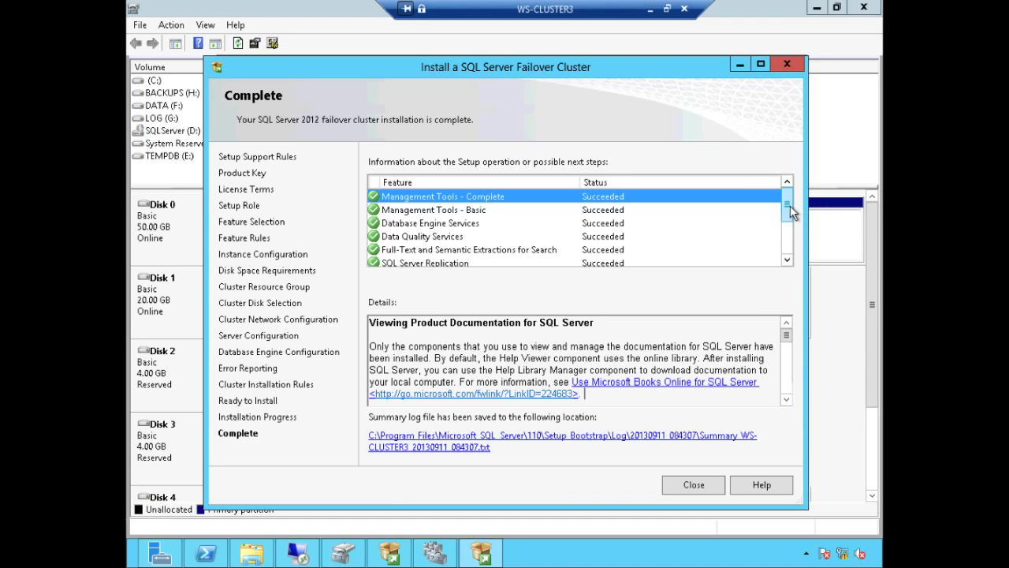
drag(791, 227, 787, 252)
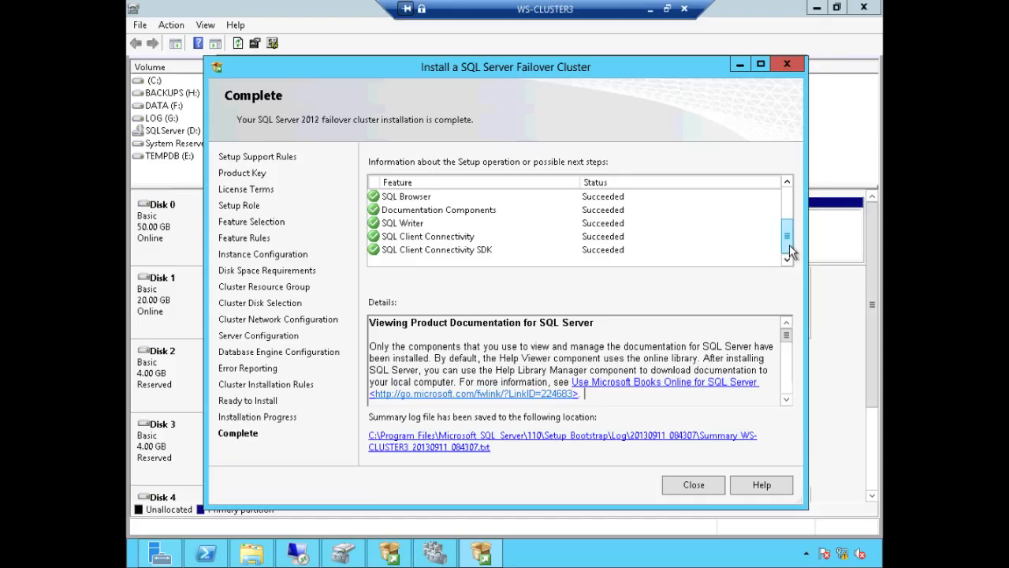
click(694, 485)
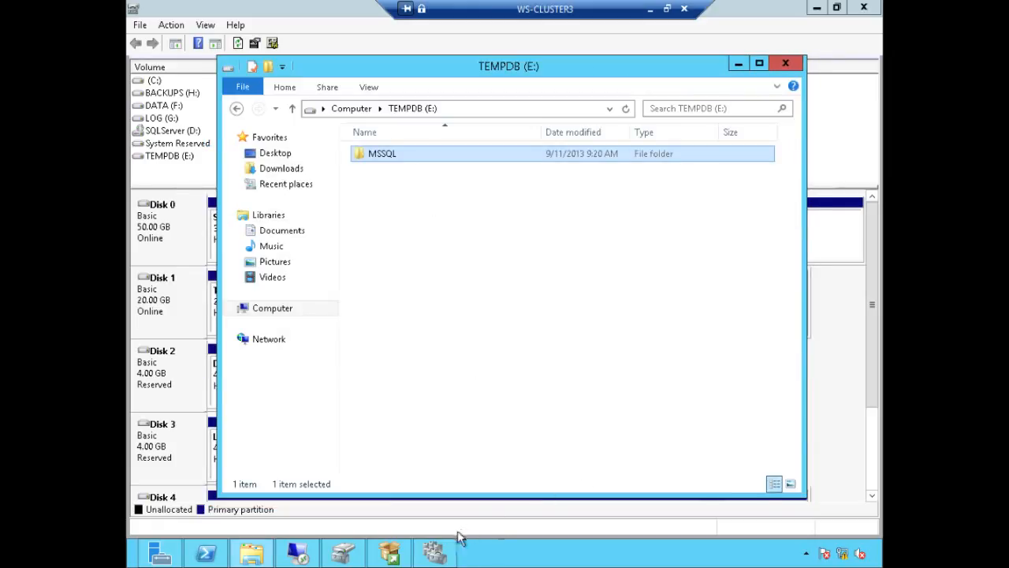
Step: Show the SQL Server (MSSQLSERVER) role under Roles, running on WS-CLUSTER3 as SQL2012CLUS2
click(438, 552)
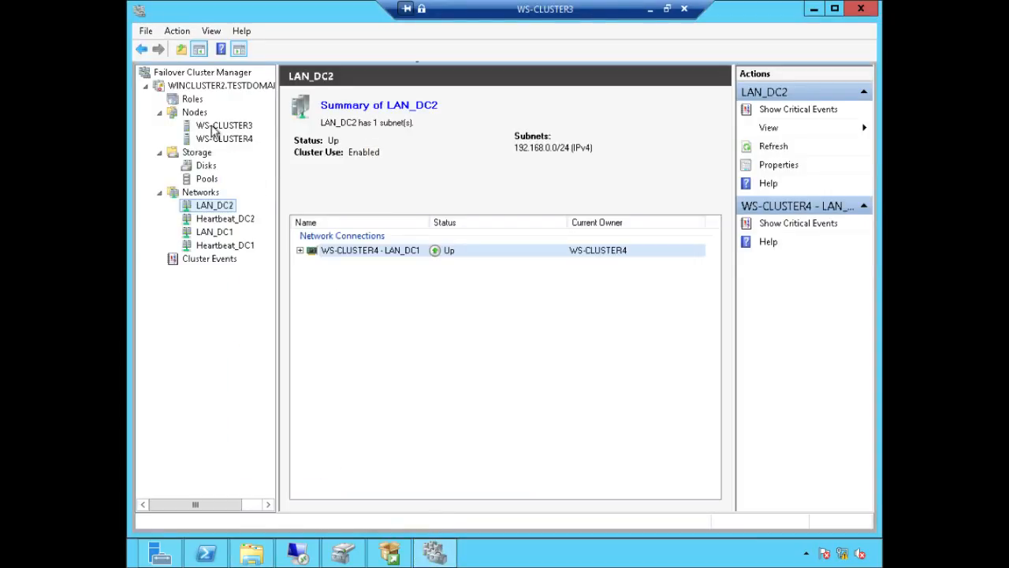
click(192, 100)
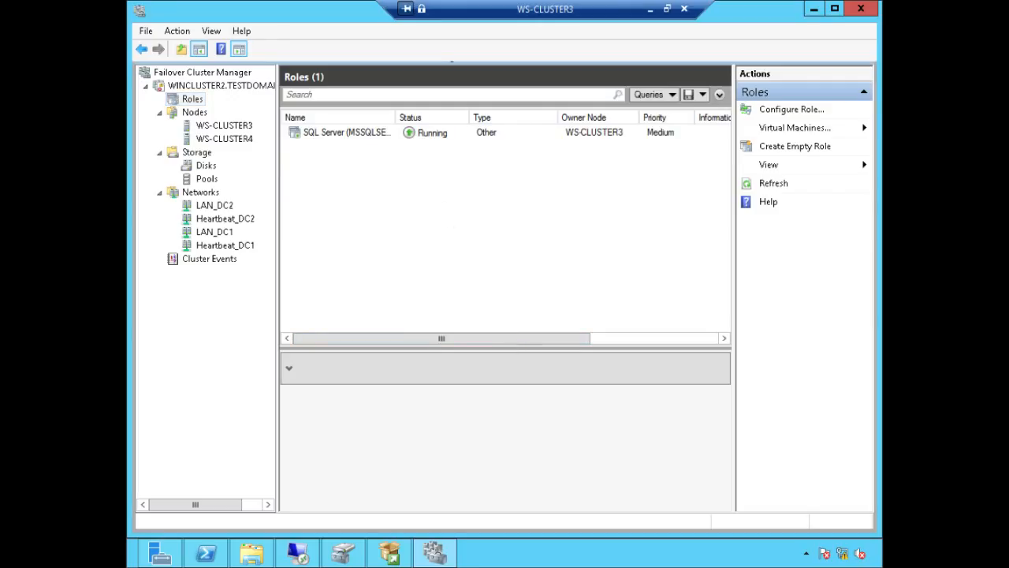
click(371, 139)
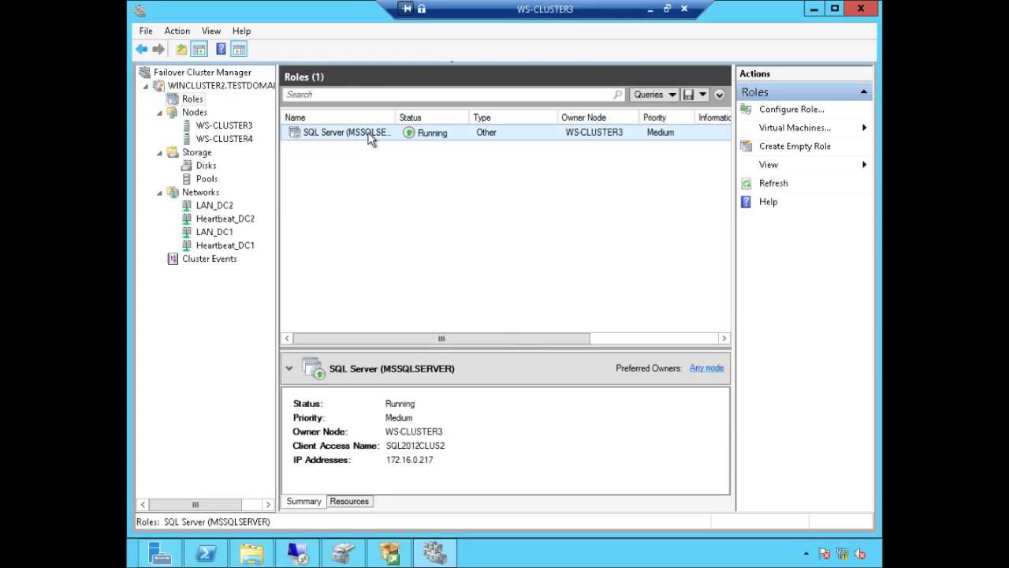
Step: Open the role's enlarged Resources list and expand SQL2012CLUS2 to reveal IP 172.16.0.217
click(349, 501)
drag(491, 347, 486, 227)
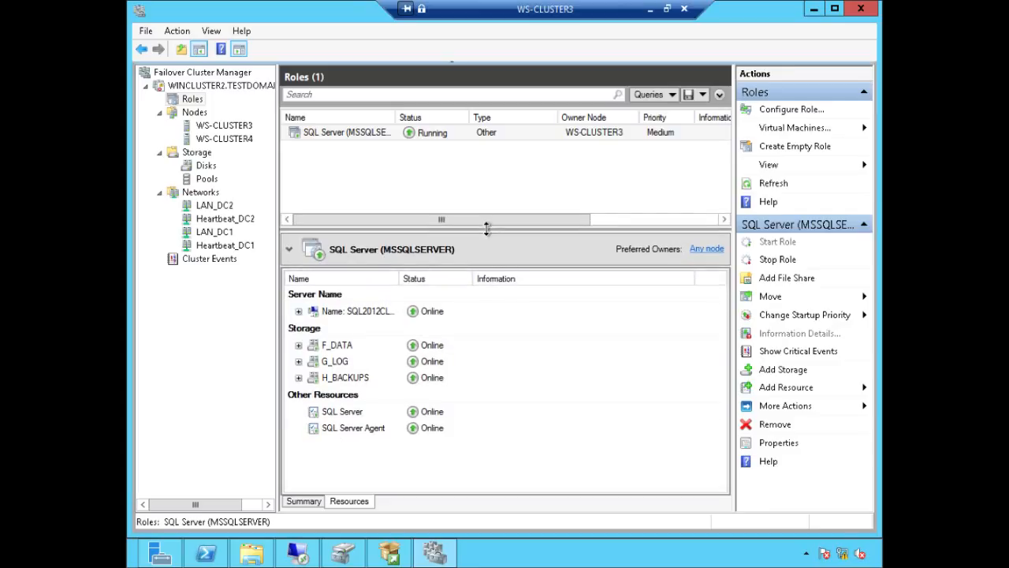
double_click(400, 274)
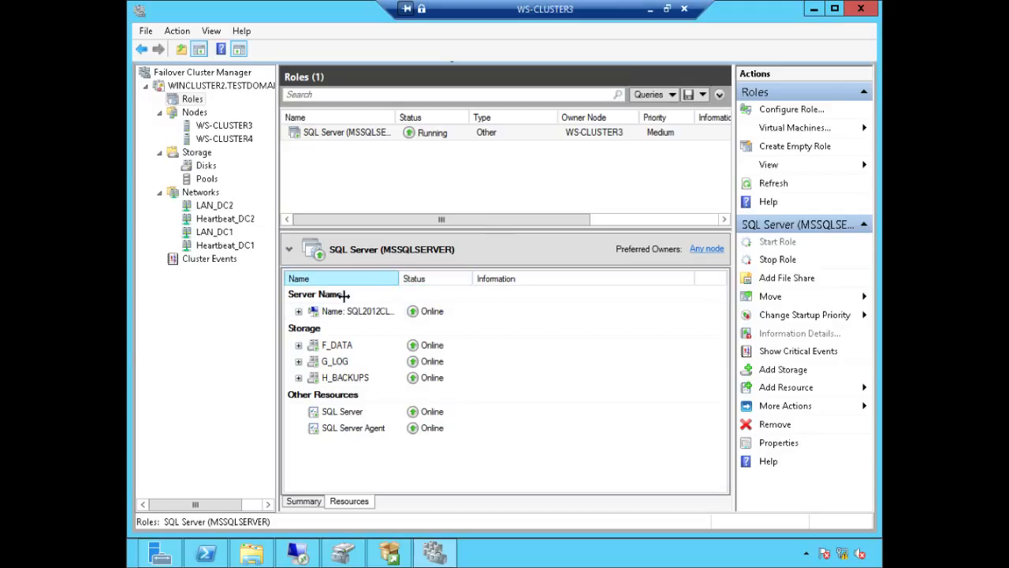
click(298, 311)
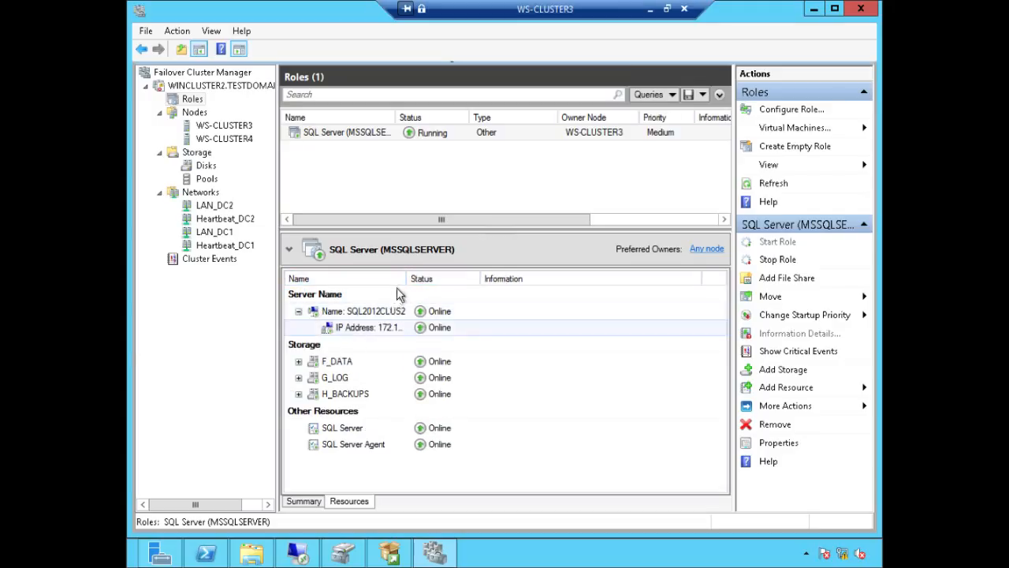
drag(406, 279, 482, 279)
Step: Select each resource in turn: IP address, F_DATA, G_LOG, H_BACKUPS, SQL Server, Agent, SQL2012CLUS2
click(384, 329)
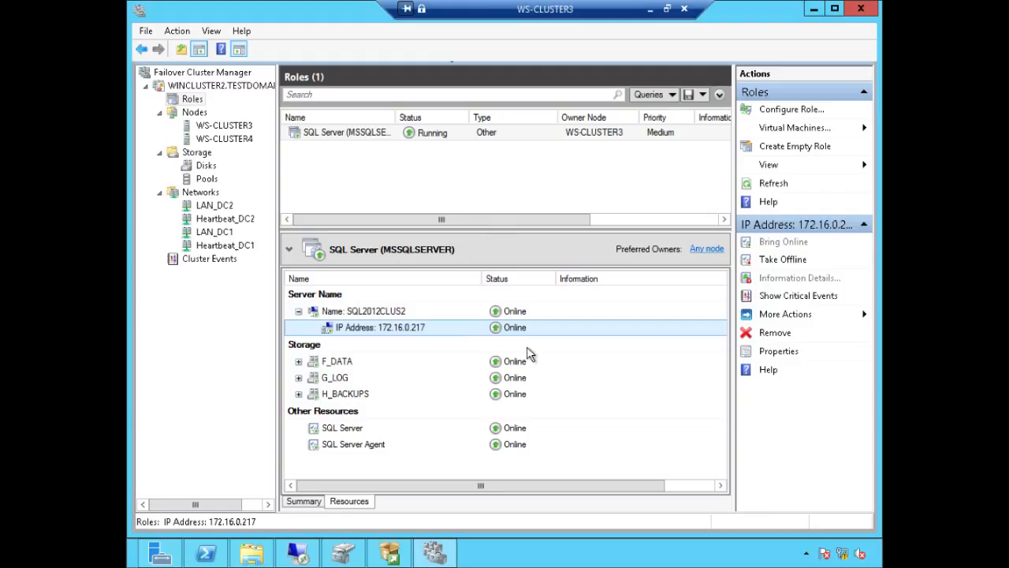
click(347, 365)
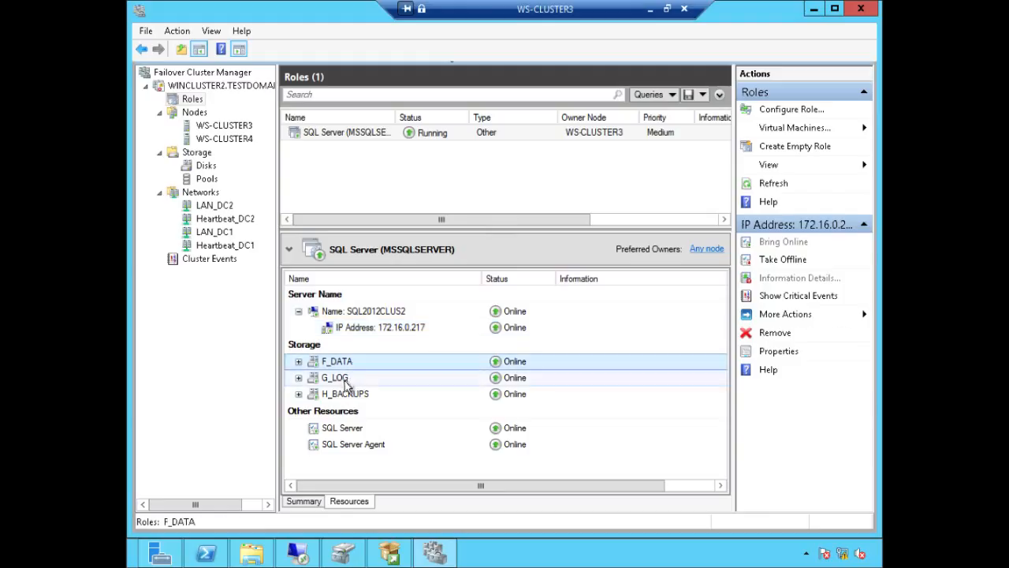
click(345, 380)
click(344, 393)
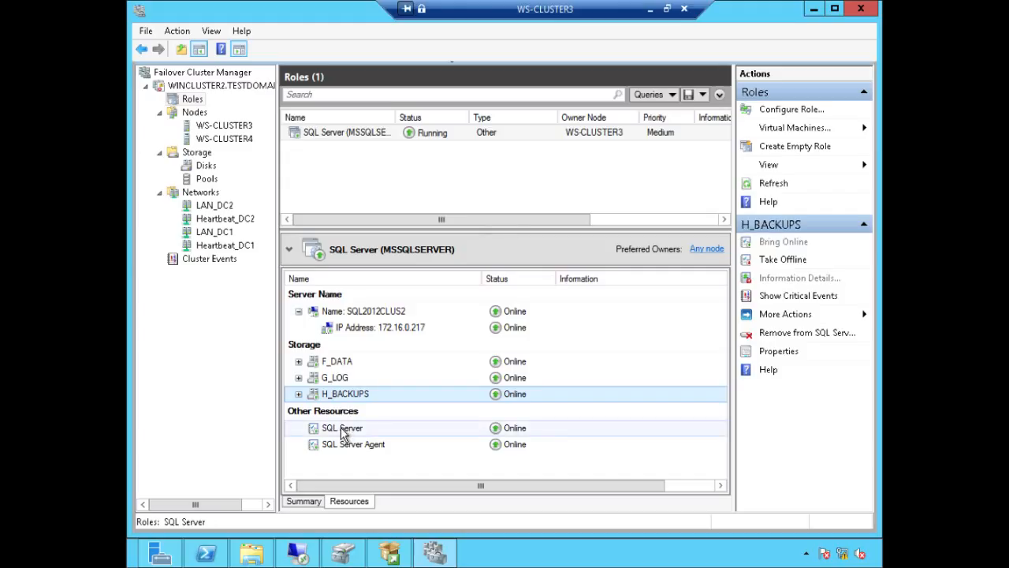
click(344, 432)
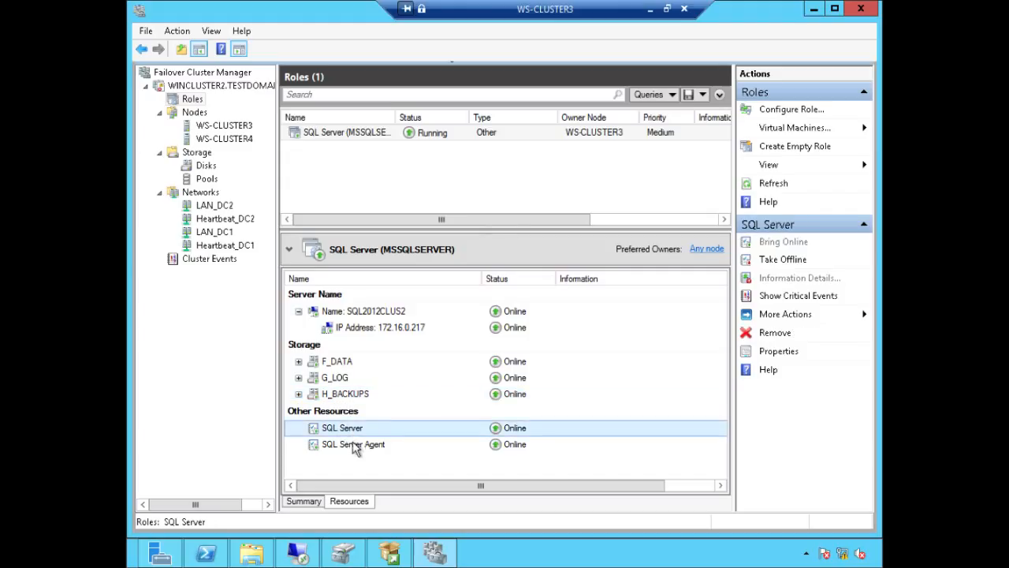
click(354, 446)
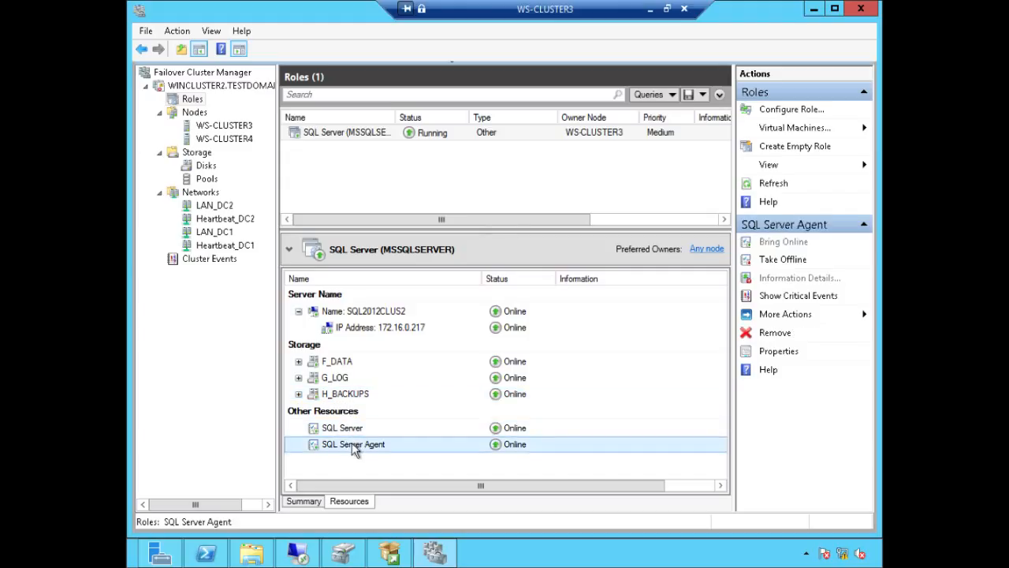
click(394, 314)
Step: Generate the SQL Server resource's dependency report via More Actions and maximise it
right_click(394, 314)
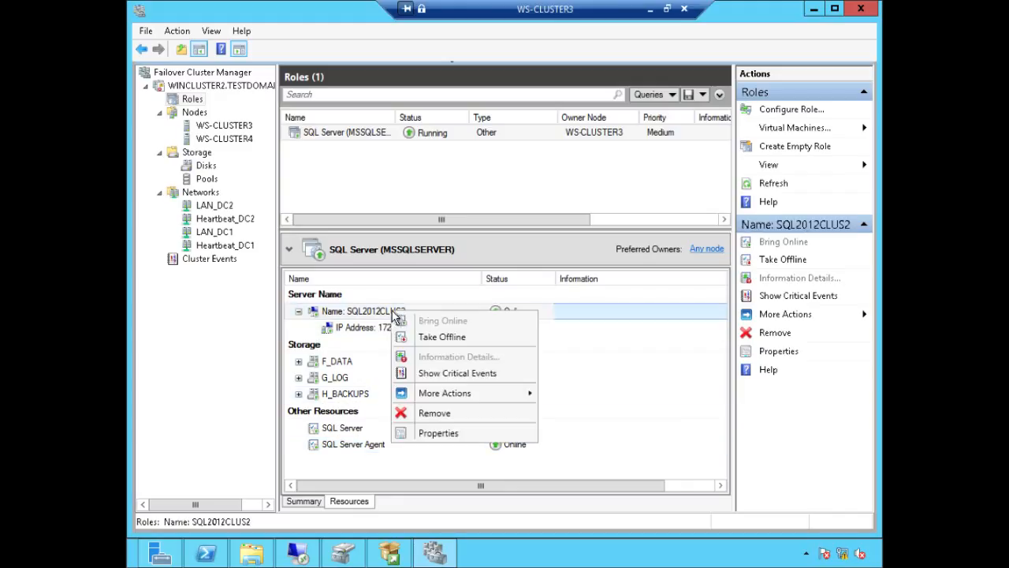
click(681, 446)
click(364, 426)
right_click(364, 426)
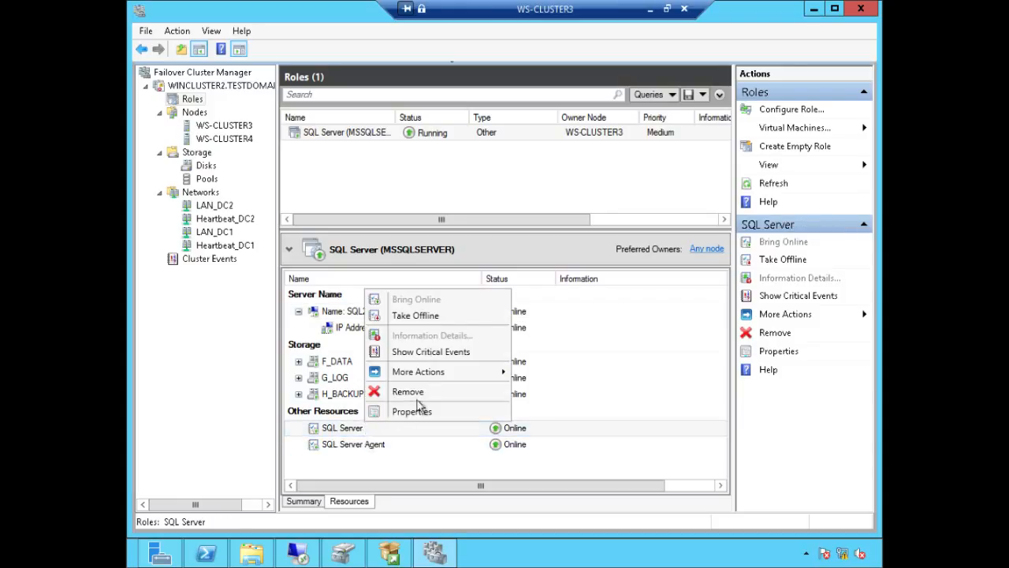
mouse_move(469, 373)
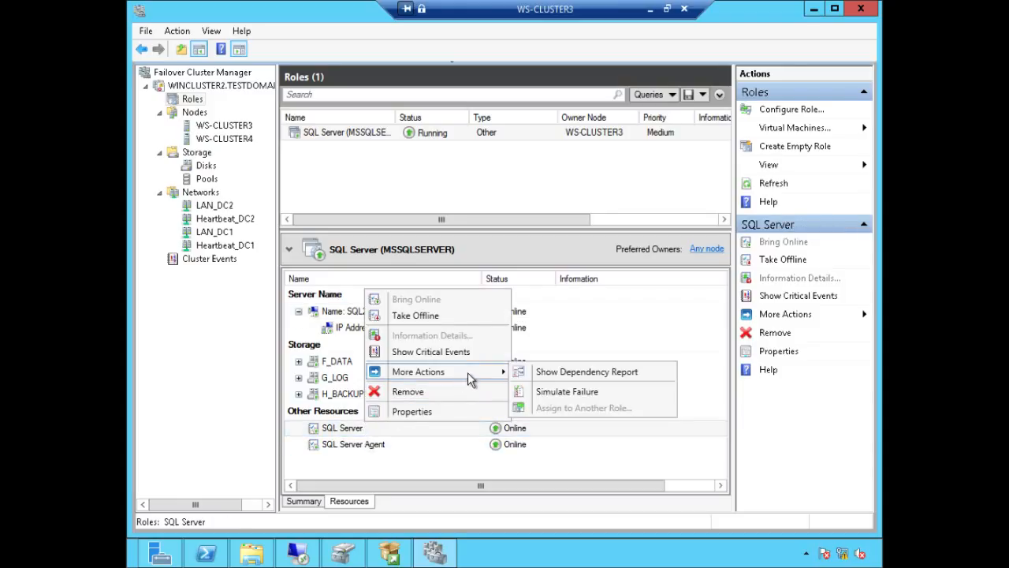
click(583, 373)
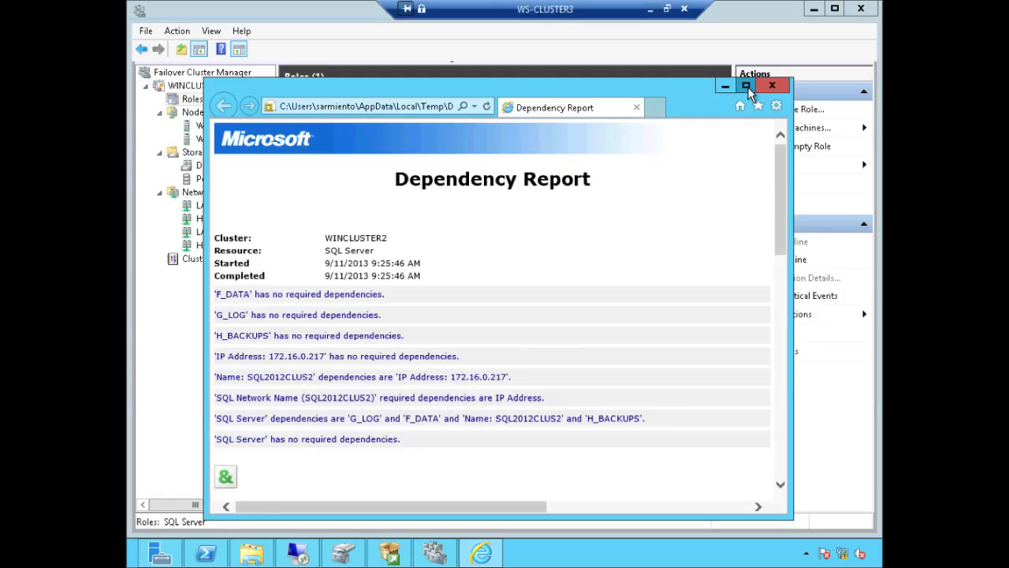
click(747, 87)
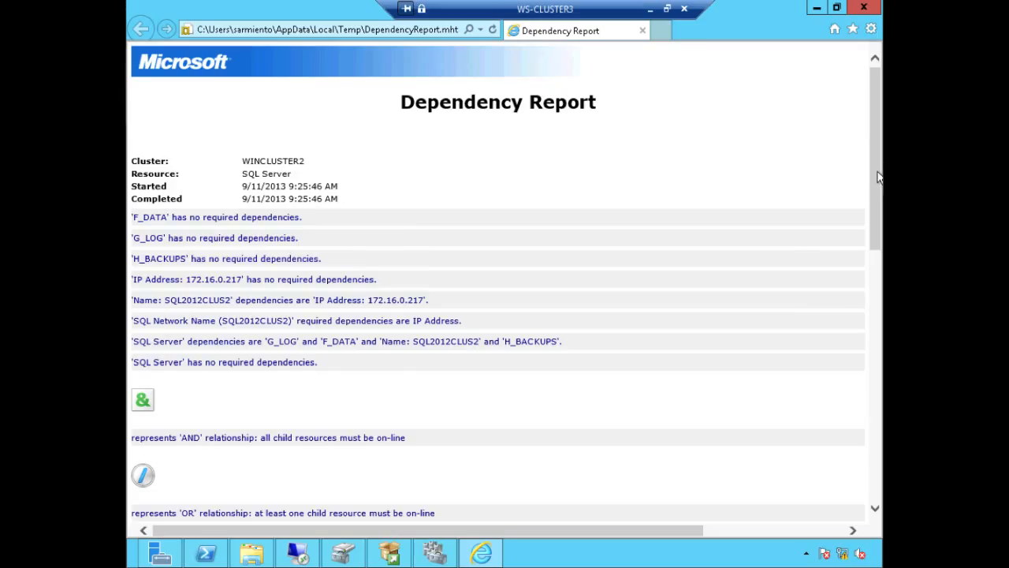
Step: Scroll the report to the diagram showing SQL2012CLUS2 depending on IP address 172.16.0.217
drag(878, 196, 876, 320)
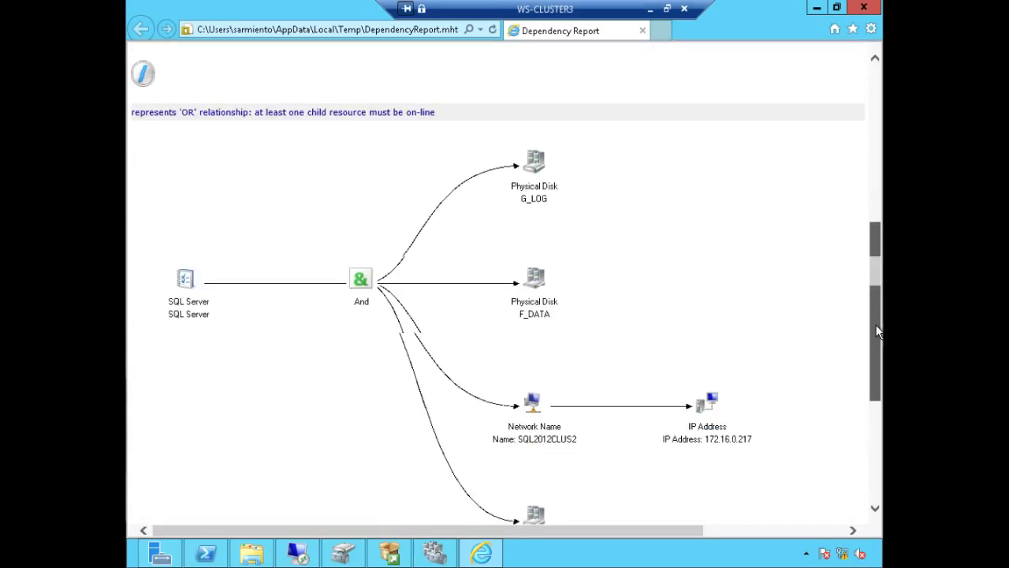
key(ctrl+1)
click(359, 309)
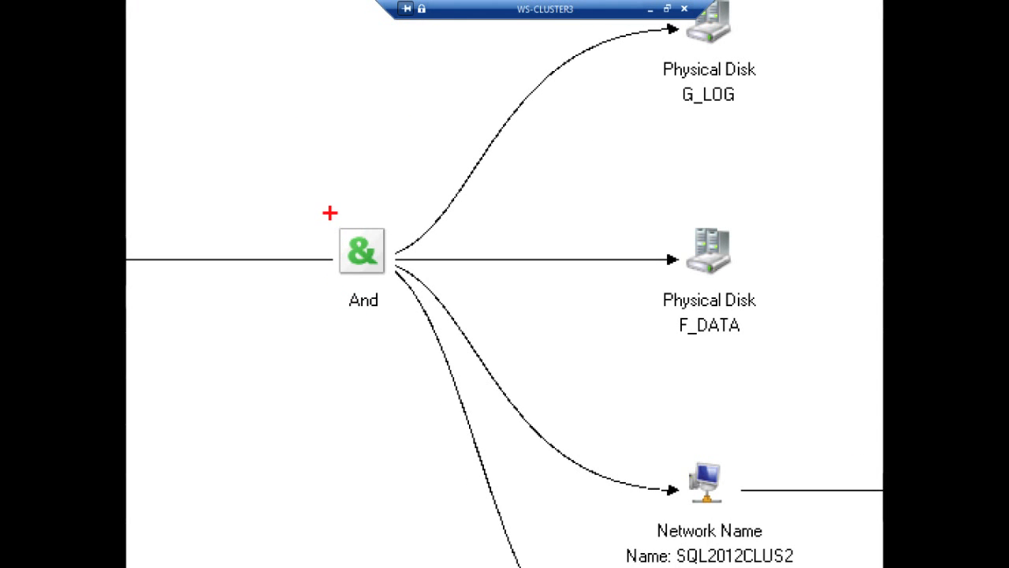
mouse_move(325, 209)
mouse_down()
mouse_move(332, 306)
mouse_move(420, 316)
mouse_up()
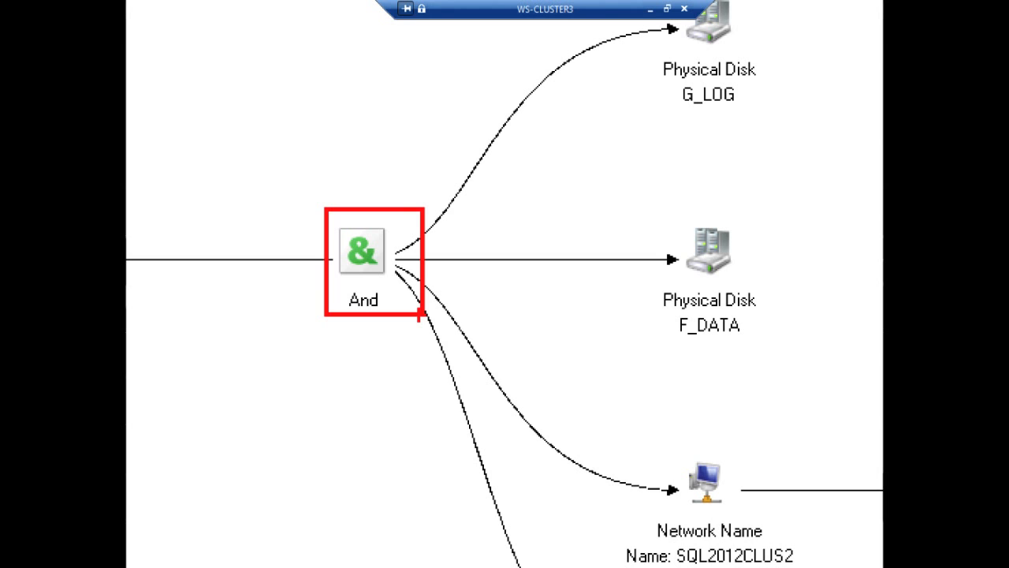
key(Escape)
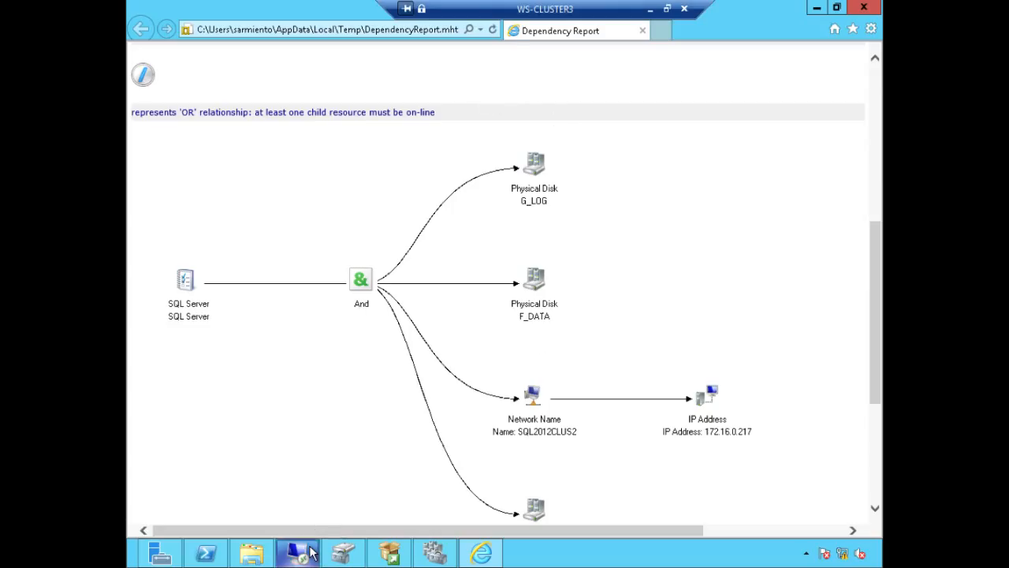
Step: On WS-CLUSTER4, start adding a node to the SQL Server failover cluster and pass all 8 setup rules
mouse_move(311, 553)
click(293, 471)
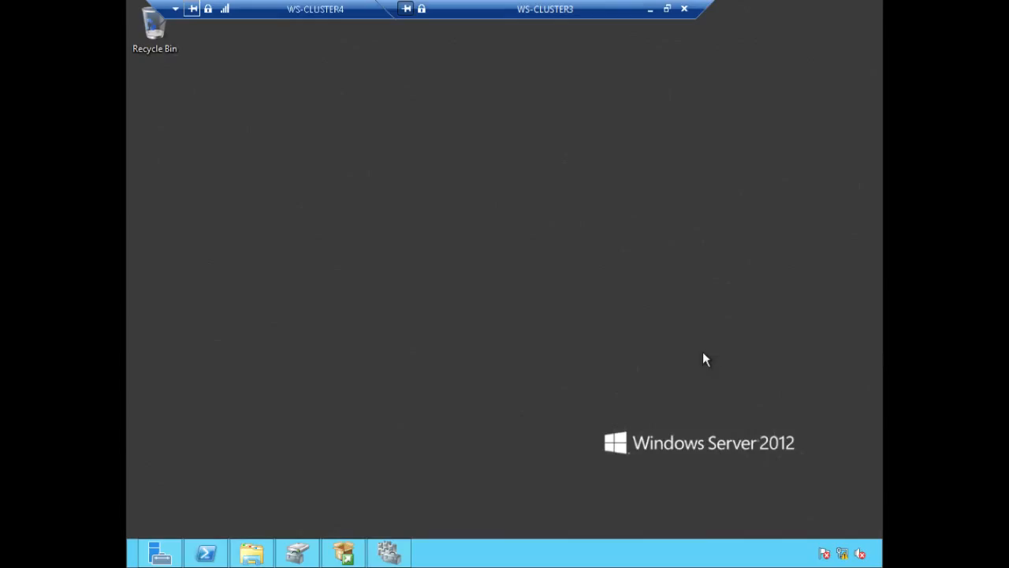
click(344, 552)
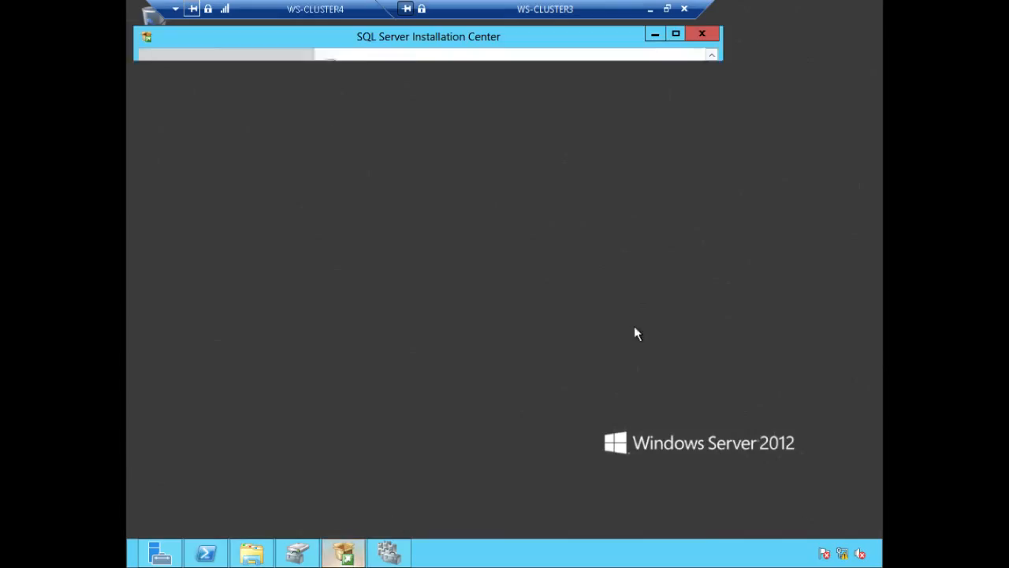
click(187, 89)
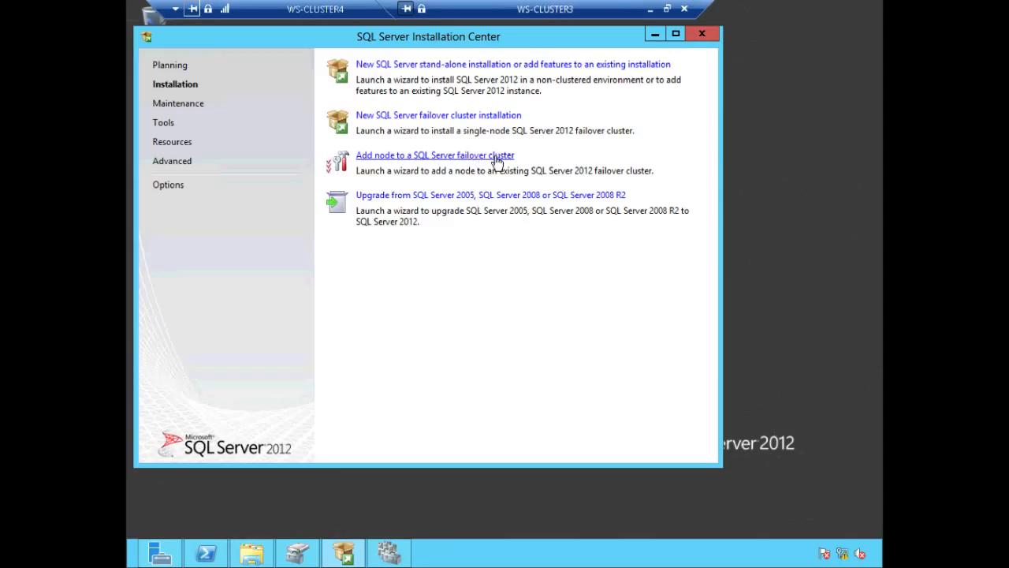
click(495, 156)
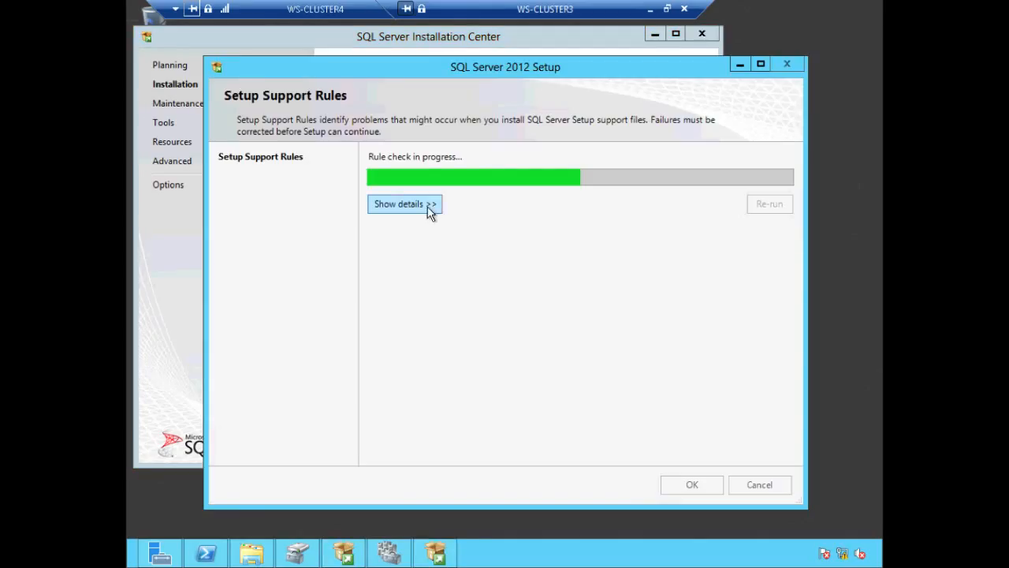
click(412, 204)
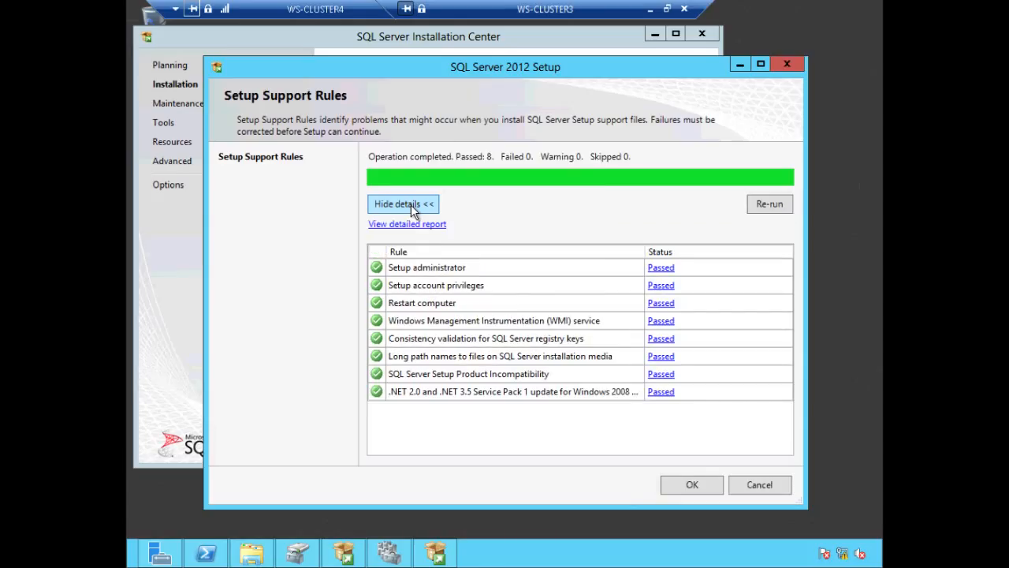
click(691, 483)
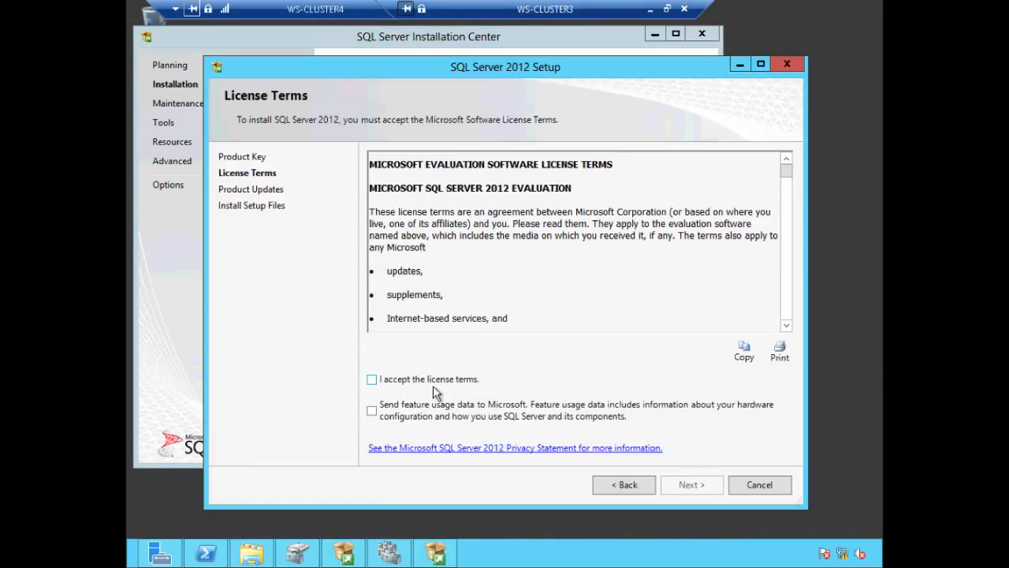
Step: Accept the license terms, skip product updates and install the setup files
click(432, 382)
click(697, 482)
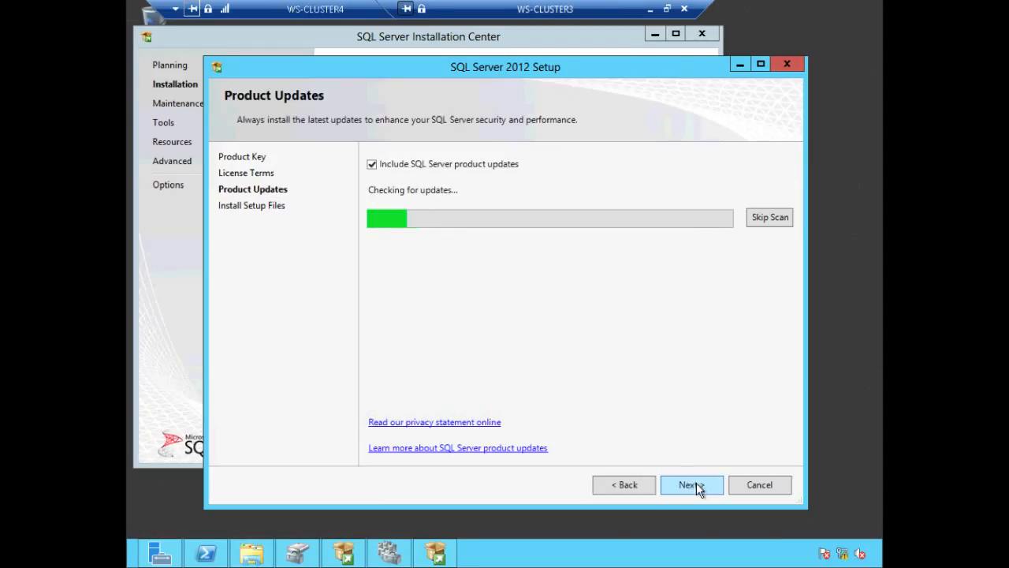
click(433, 166)
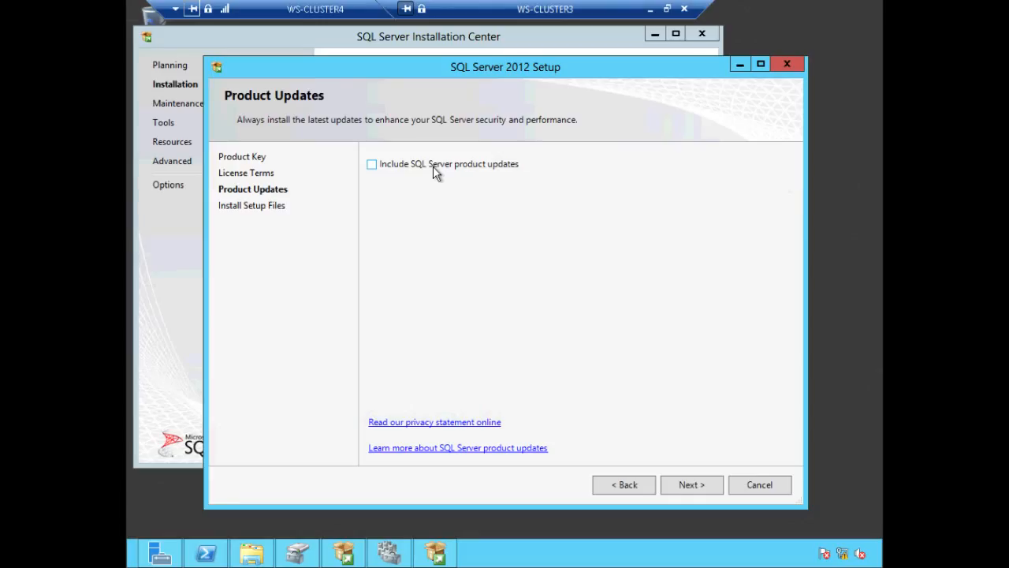
click(688, 486)
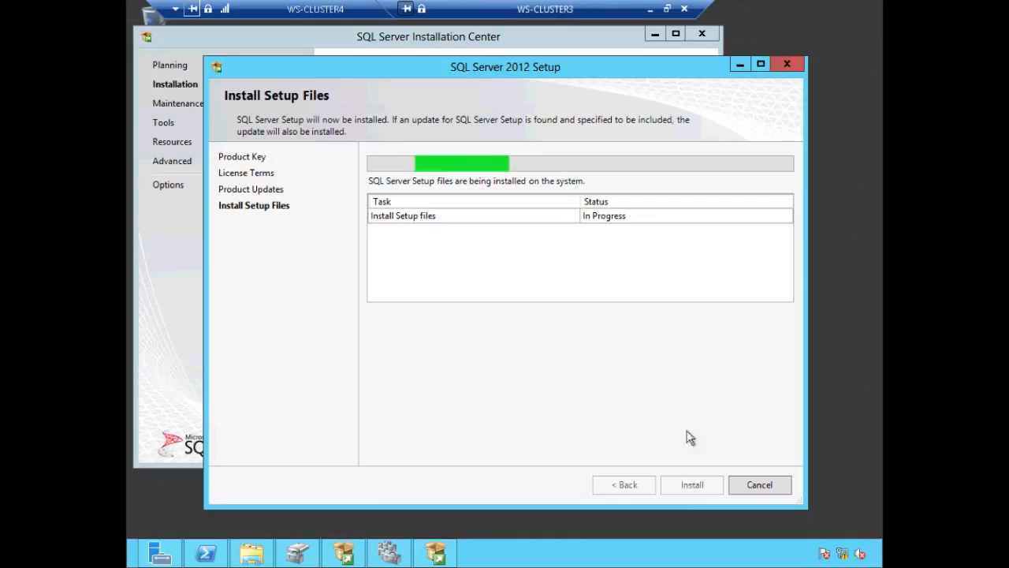
drag(627, 7, 791, 5)
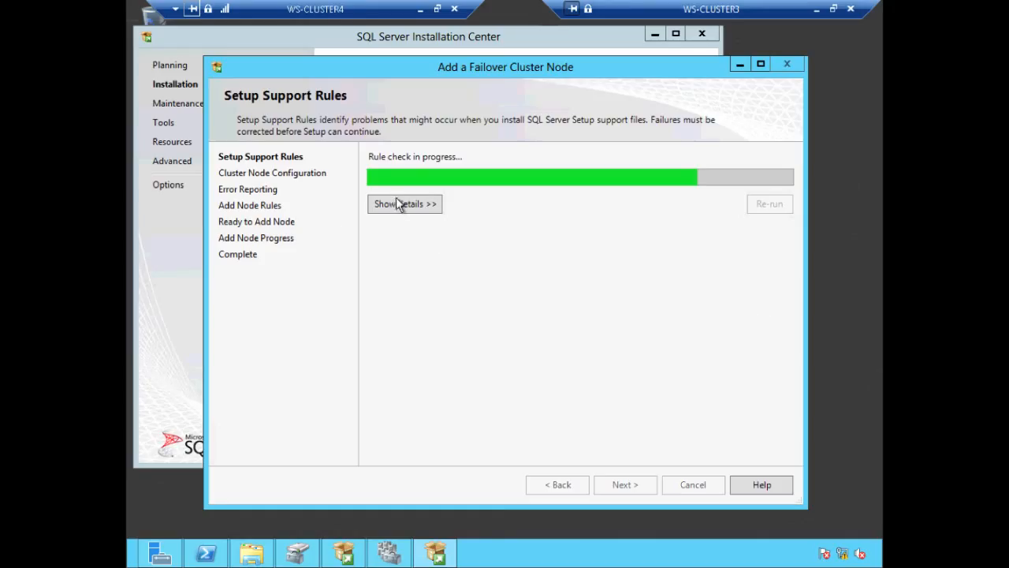
Step: Review the add-node support rules (19 passed, 3 warnings) and continue
click(395, 204)
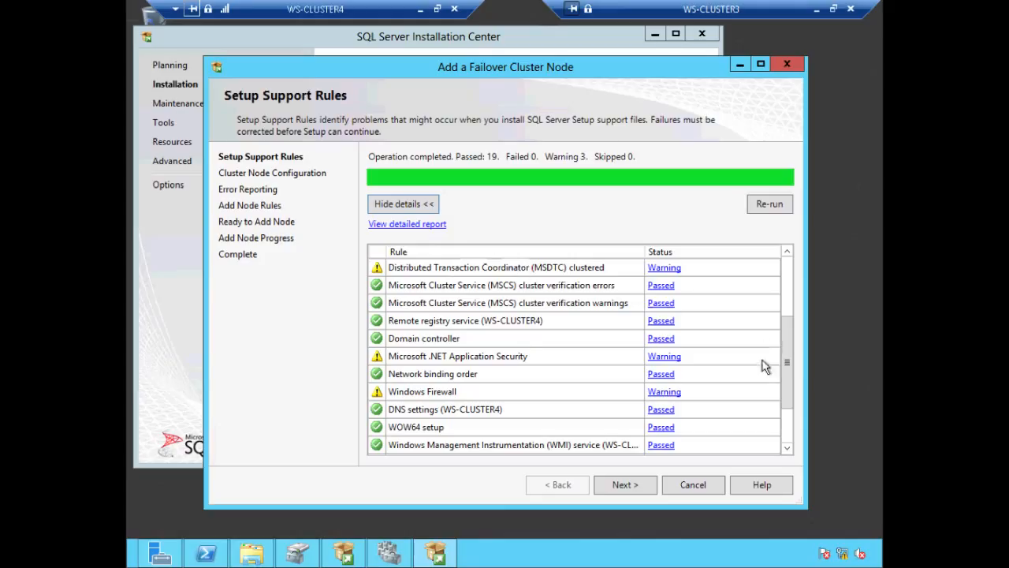
drag(783, 394, 783, 427)
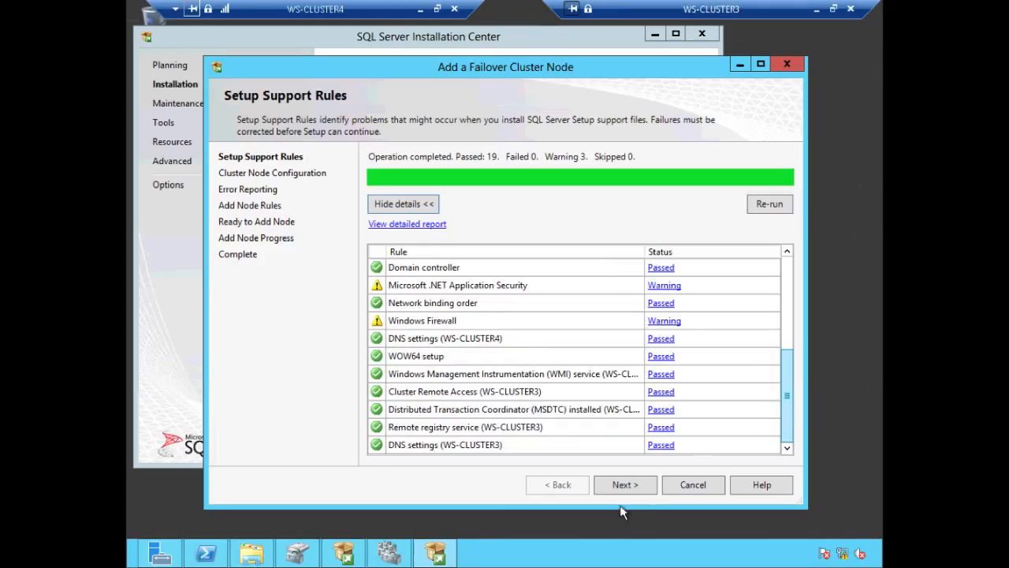
click(627, 487)
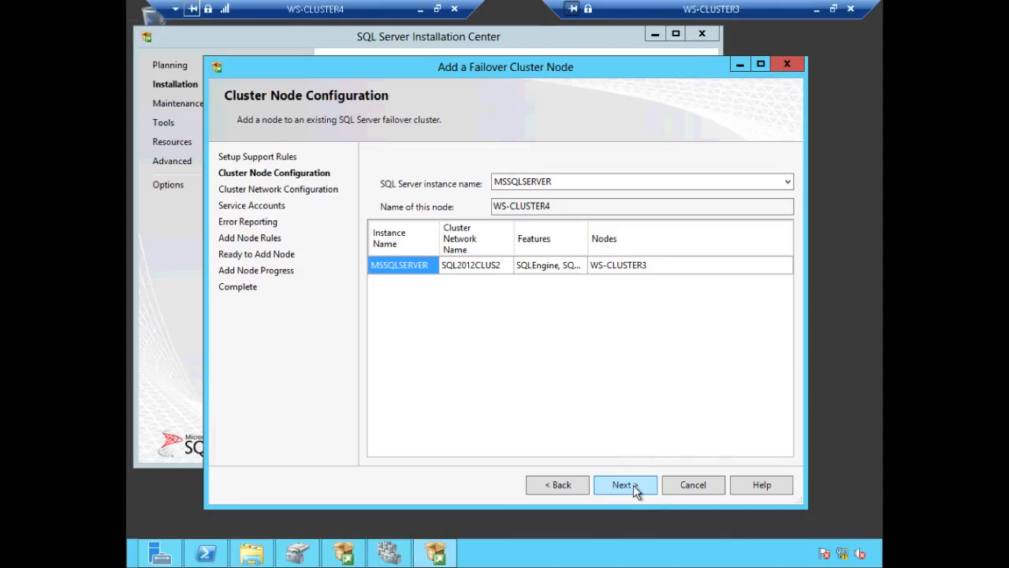
Step: Keep MSSQLSERVER as the instance WS-CLUSTER4 joins on network name SQL2012CLUS2
click(788, 183)
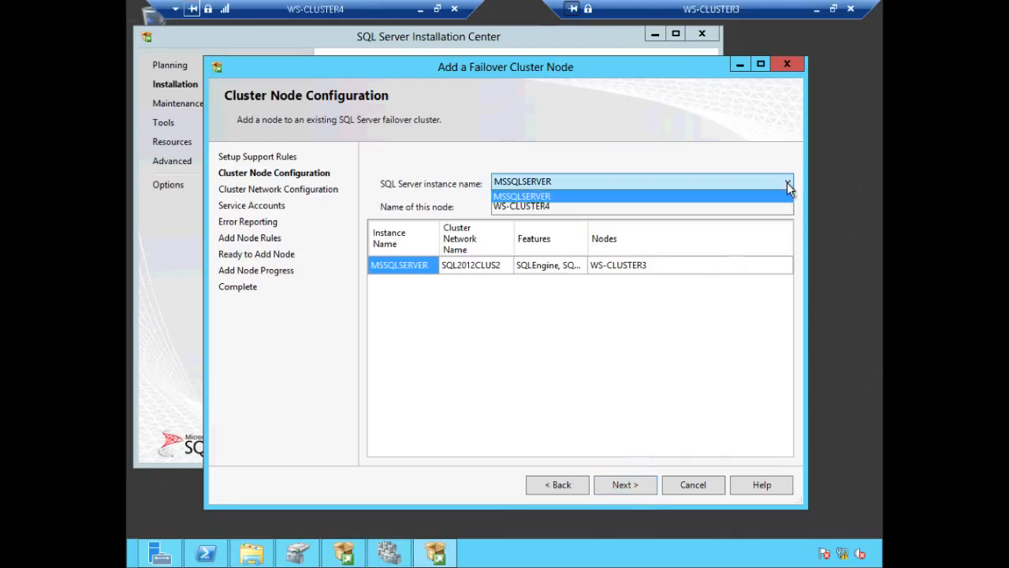
click(787, 182)
click(483, 270)
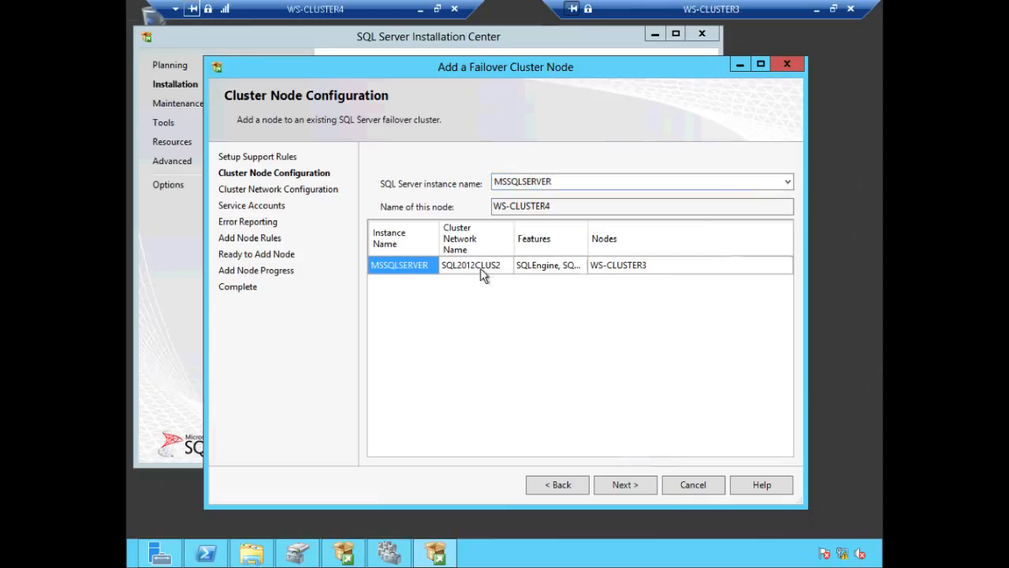
click(480, 267)
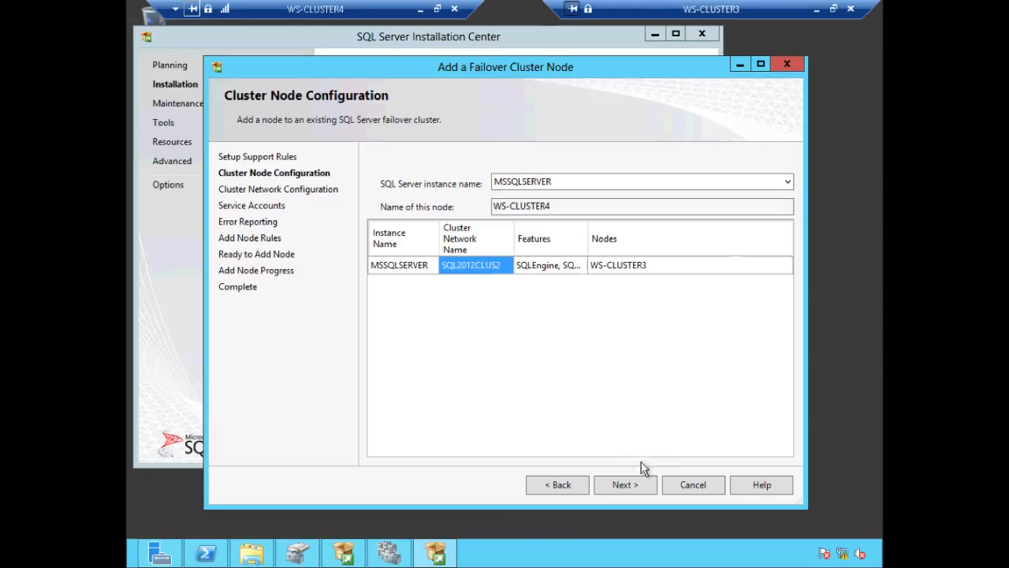
click(637, 482)
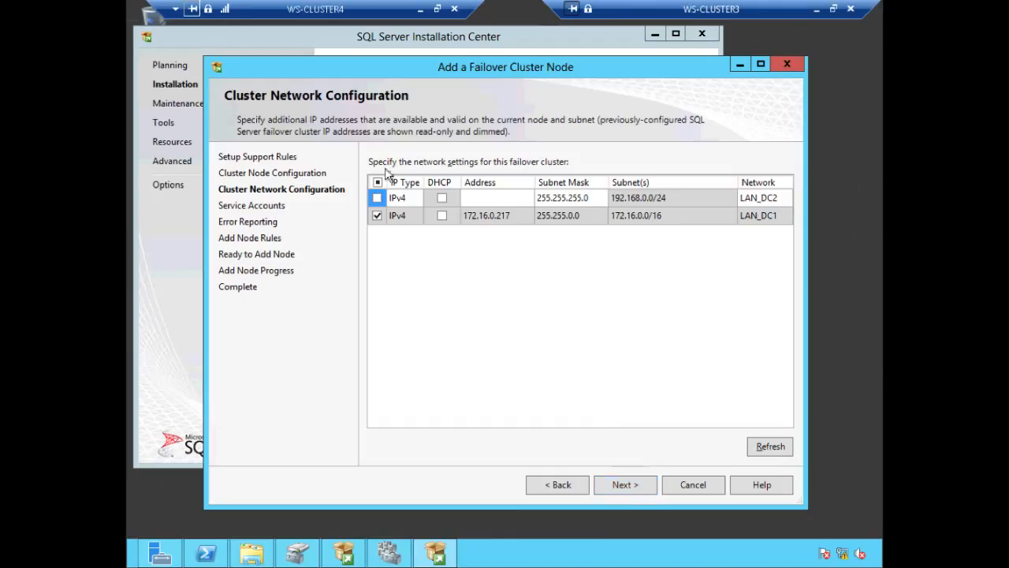
Step: Add address 192.168.0.217 on the LAN_DC2 subnet and accept the multi-subnet failover configuration
click(497, 203)
text(192.168.0.217)
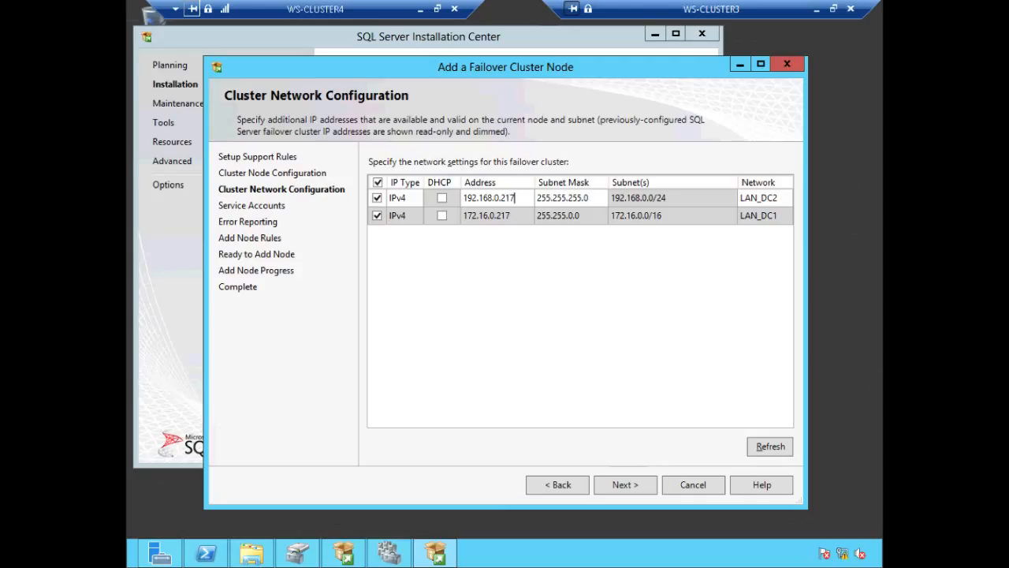
click(628, 218)
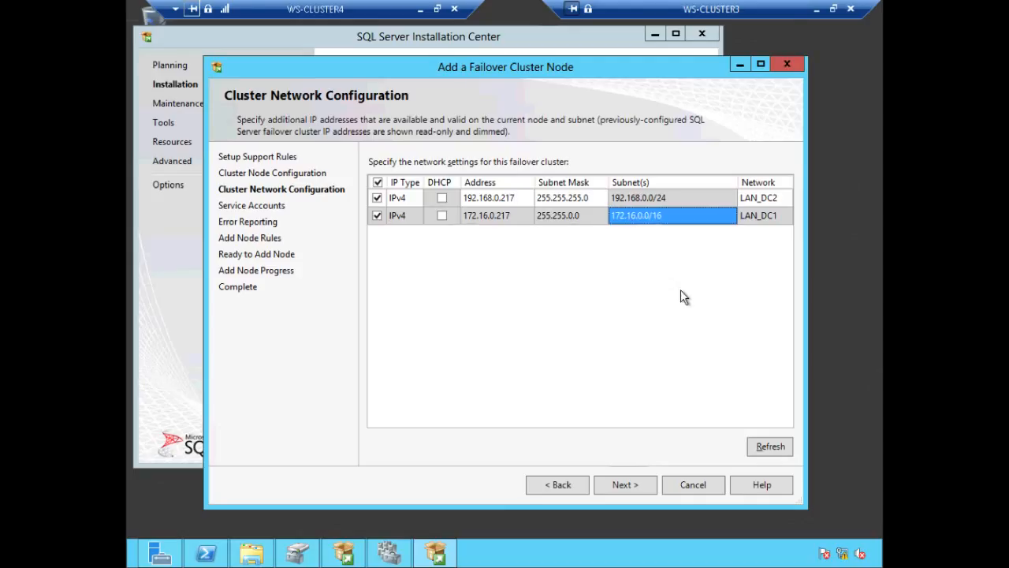
click(637, 484)
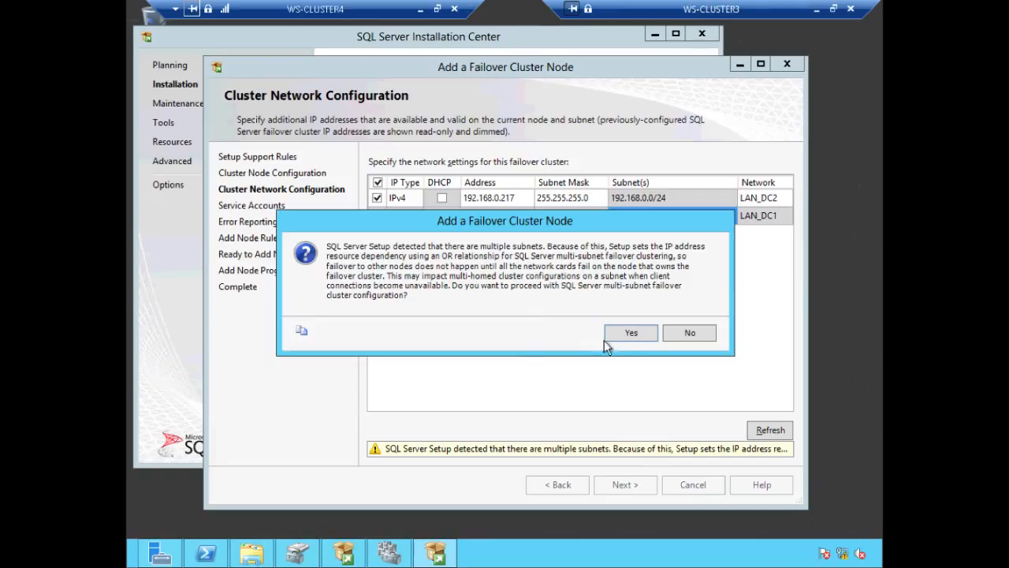
click(623, 334)
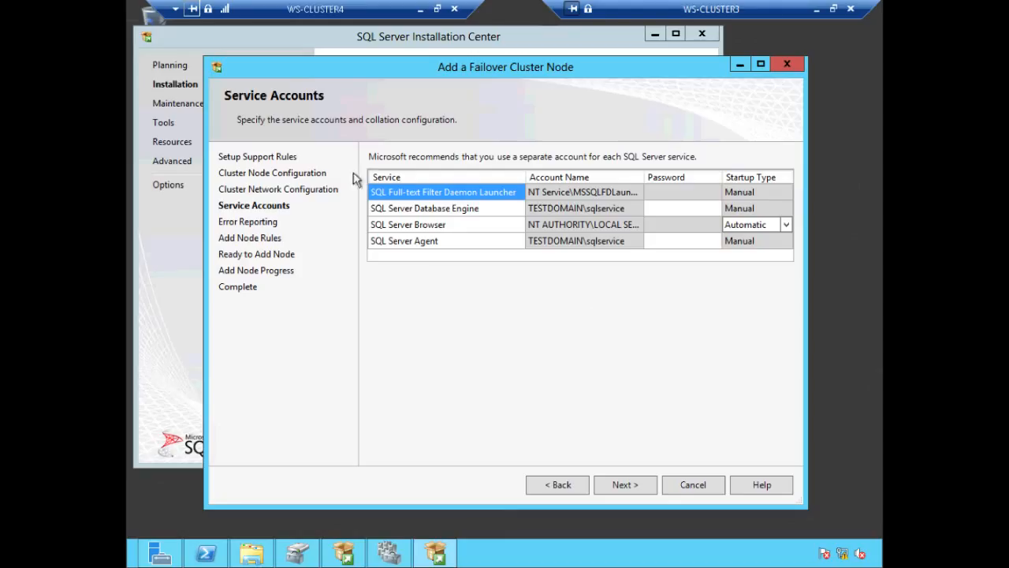
Step: Review the Database Engine and Agent service accounts and enter the service account password
click(463, 208)
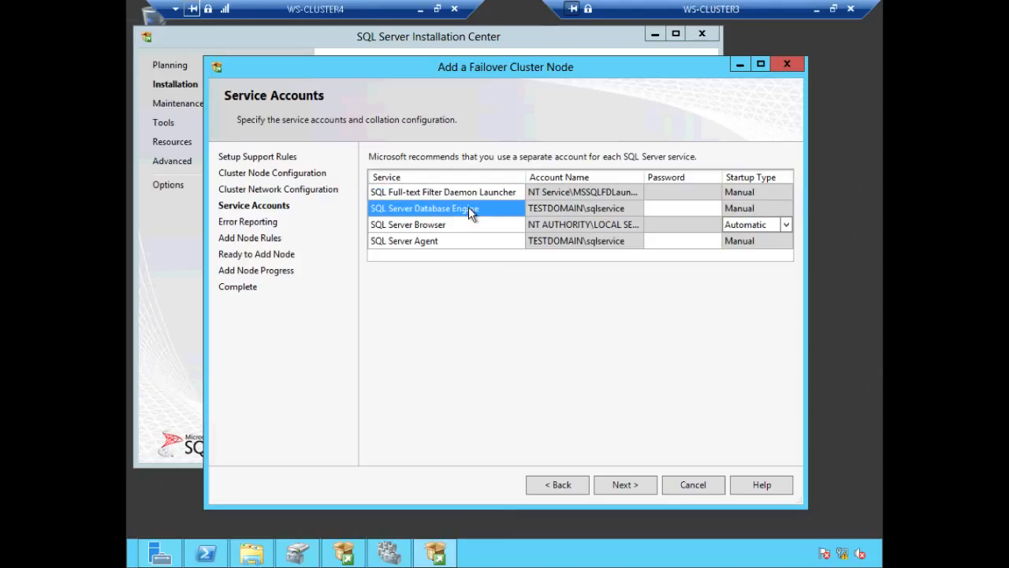
click(463, 242)
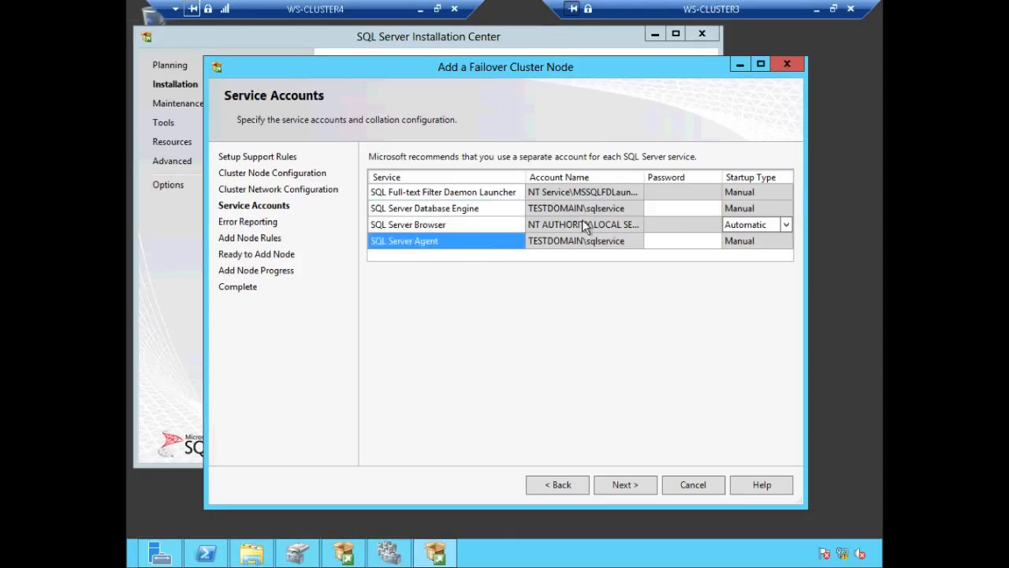
click(657, 210)
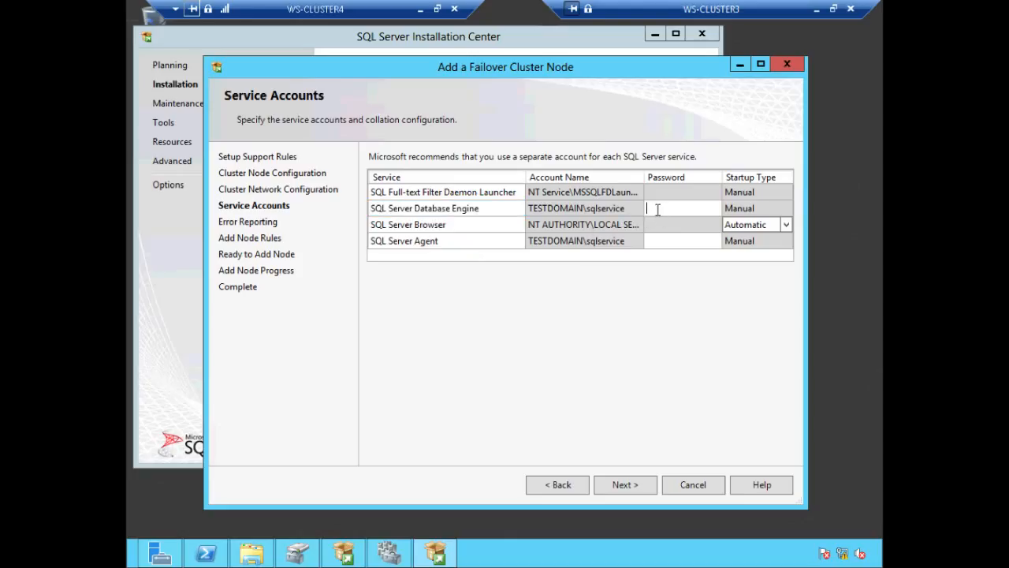
text(P@ssw0rdP@ssw0rd)
click(635, 479)
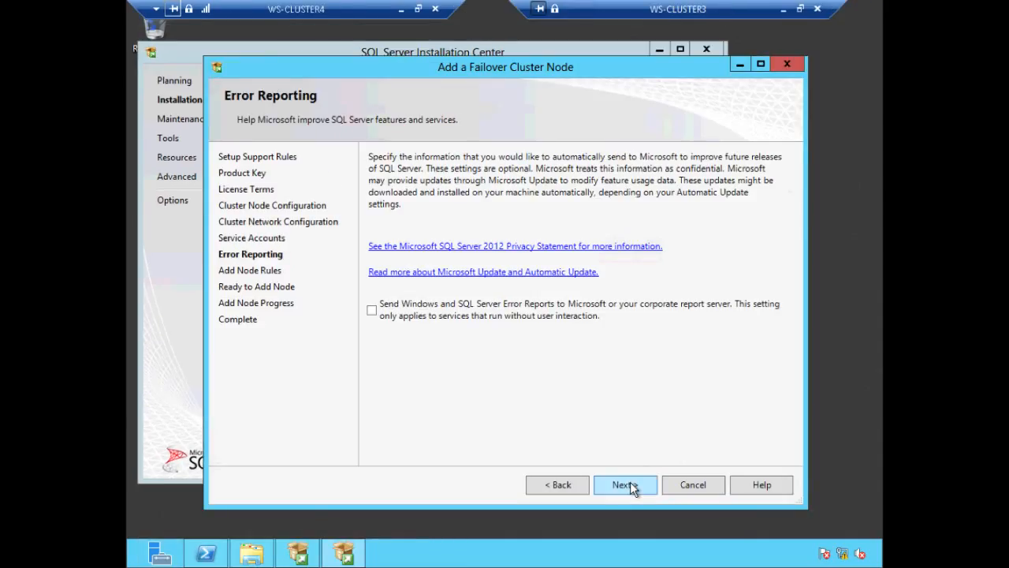
Step: Pass Error Reporting and Add Node Rules, review the Ready to Add Node summary, and start installing
click(630, 484)
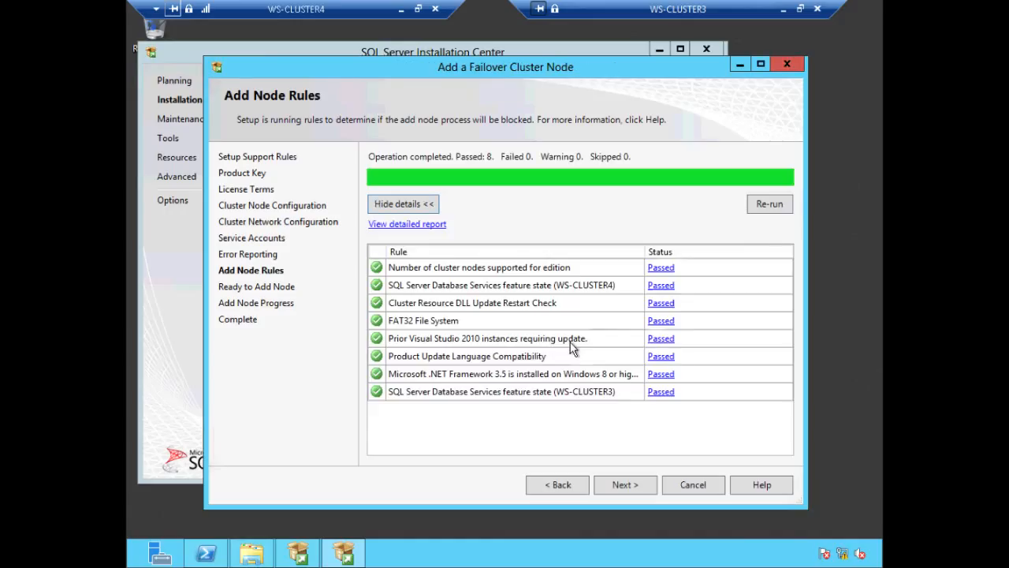
click(640, 485)
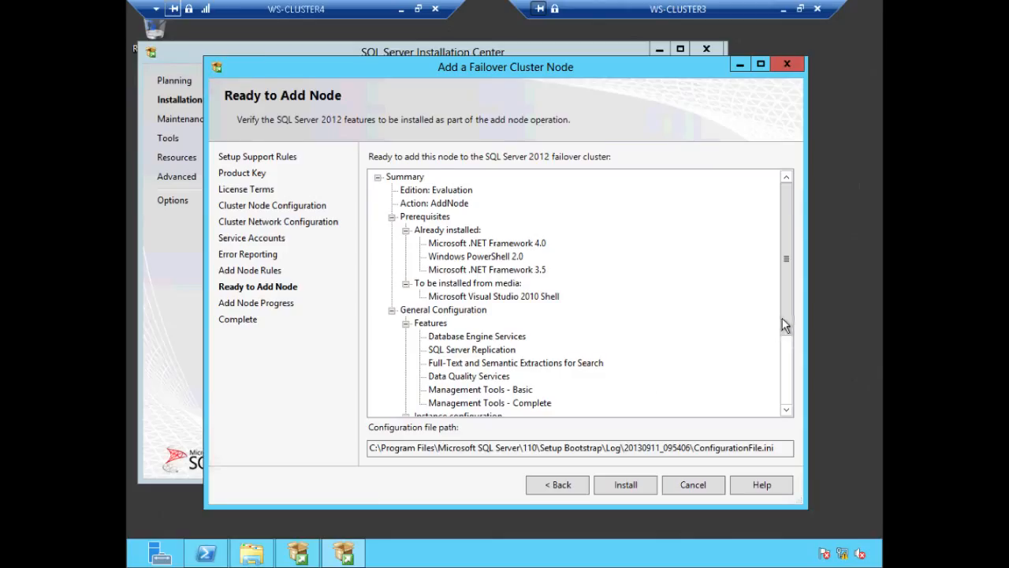
drag(781, 318, 789, 396)
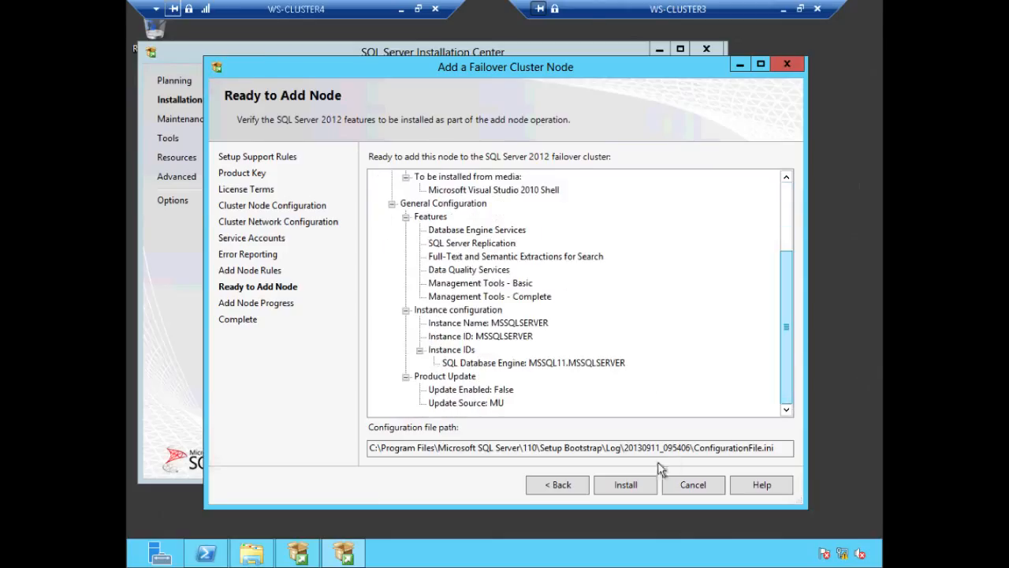
click(628, 484)
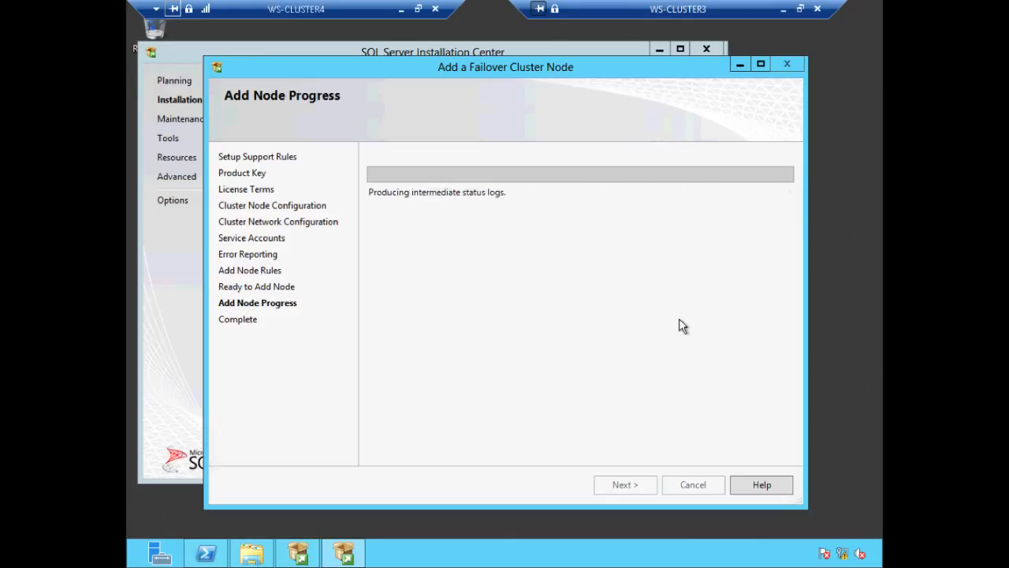
Step: Minimize the WS-CLUSTER4 remote session while the add-node installation keeps running
click(400, 11)
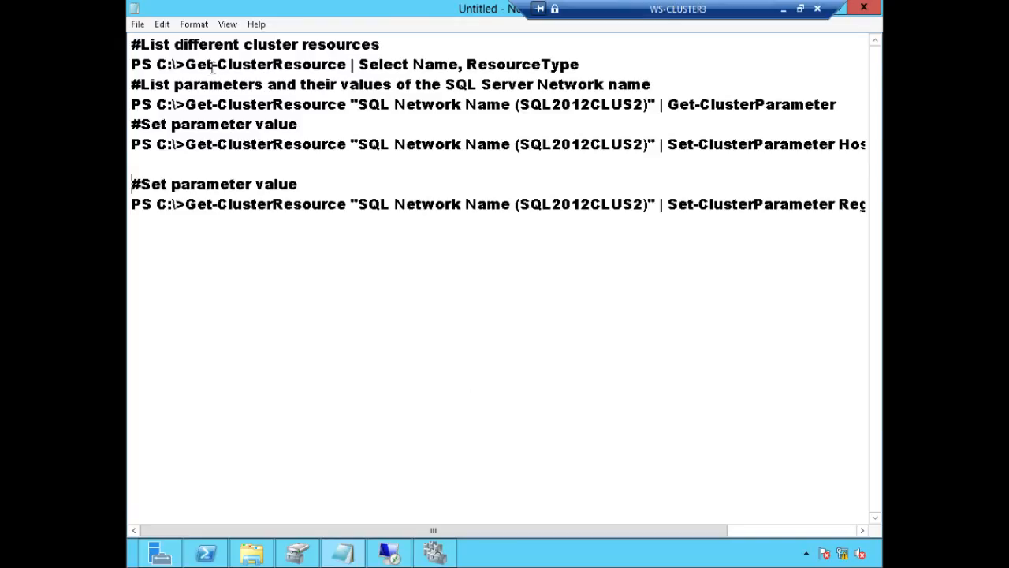
Step: Copy the Get-ClusterResource | Select Name, ResourceType command from the notes and run it in PowerShell
drag(186, 64, 578, 67)
key(ctrl+c)
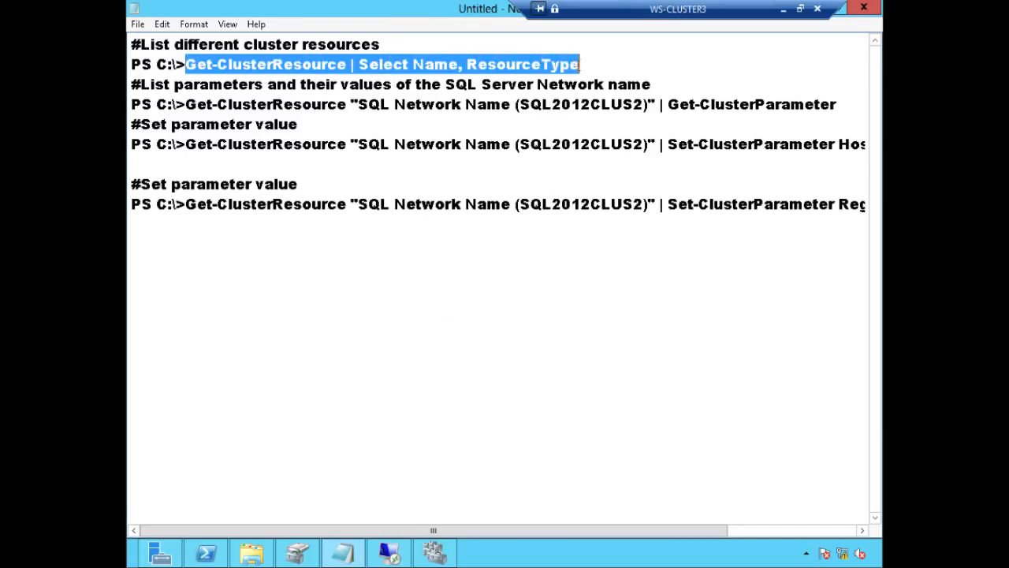
right_click(578, 67)
click(610, 110)
mouse_move(215, 556)
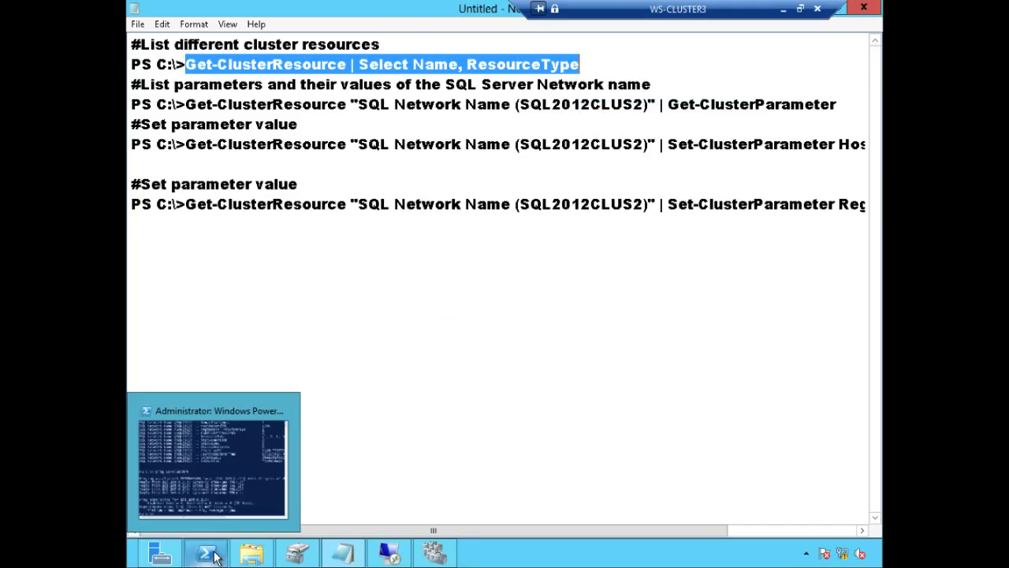
click(218, 508)
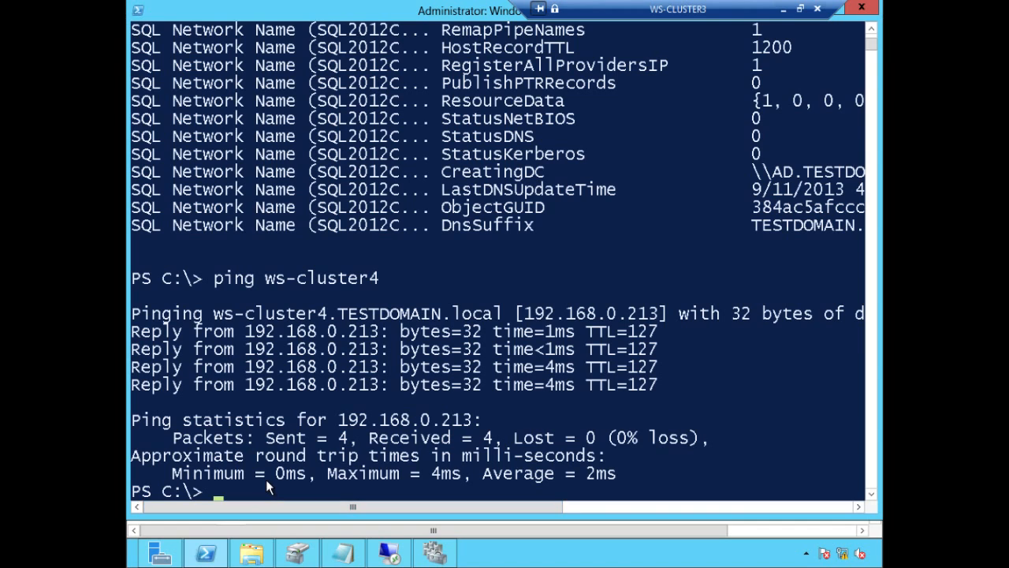
right_click(246, 494)
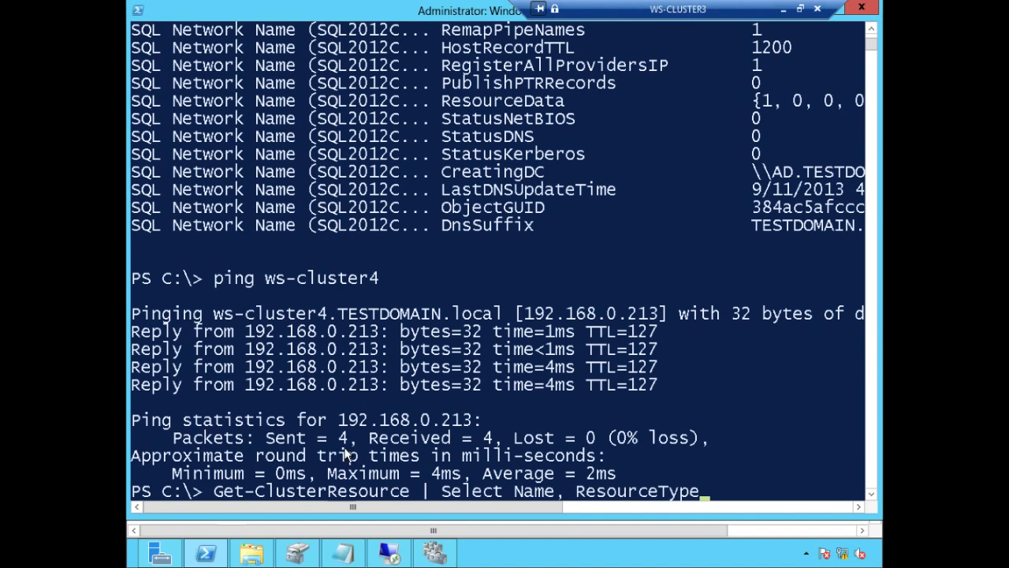
key(Return)
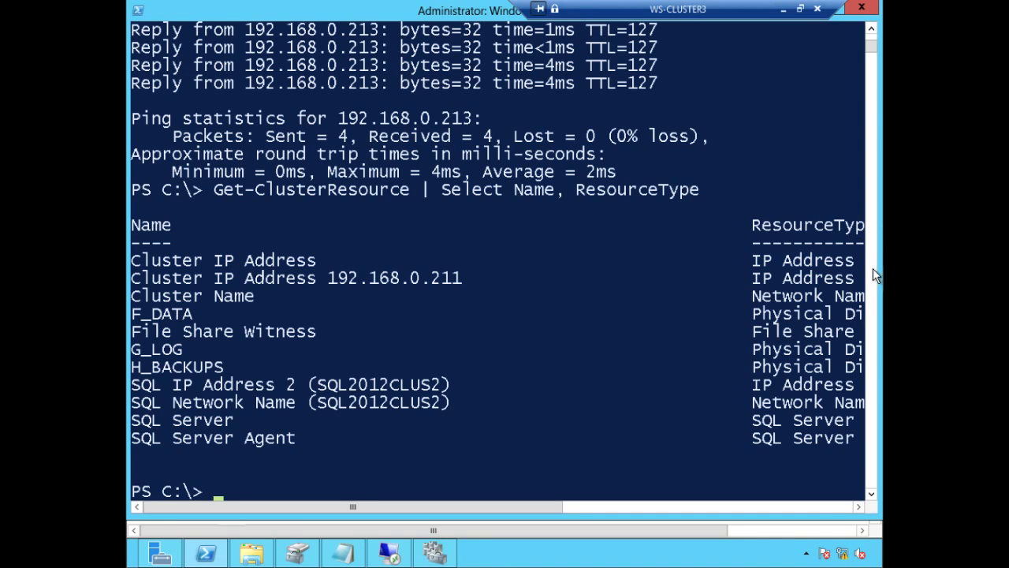
Step: Highlight the Cluster IP Address, SQL IP Address 2 and SQL Network Name resources in the listing
drag(142, 261, 337, 262)
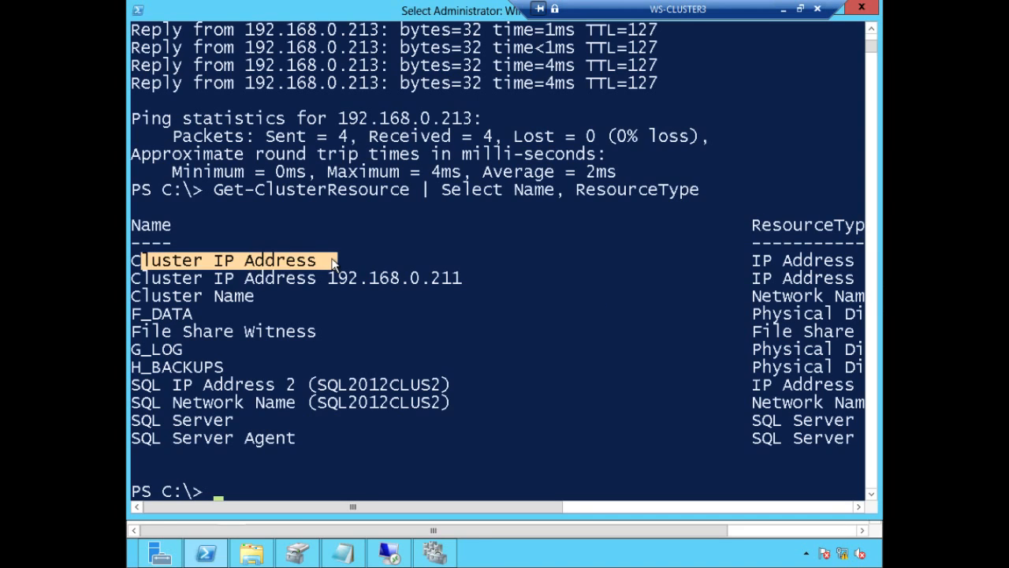
click(166, 278)
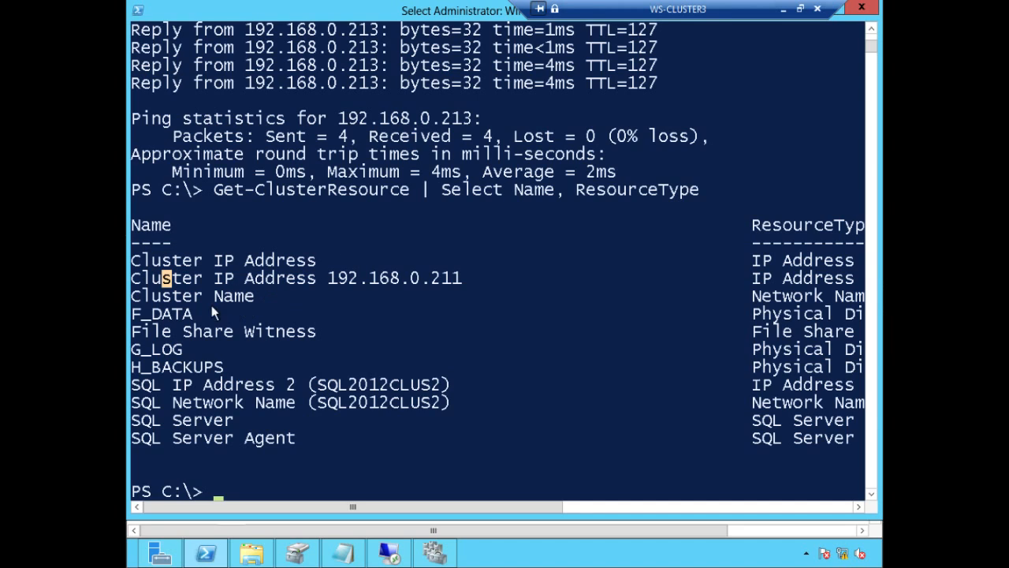
click(160, 295)
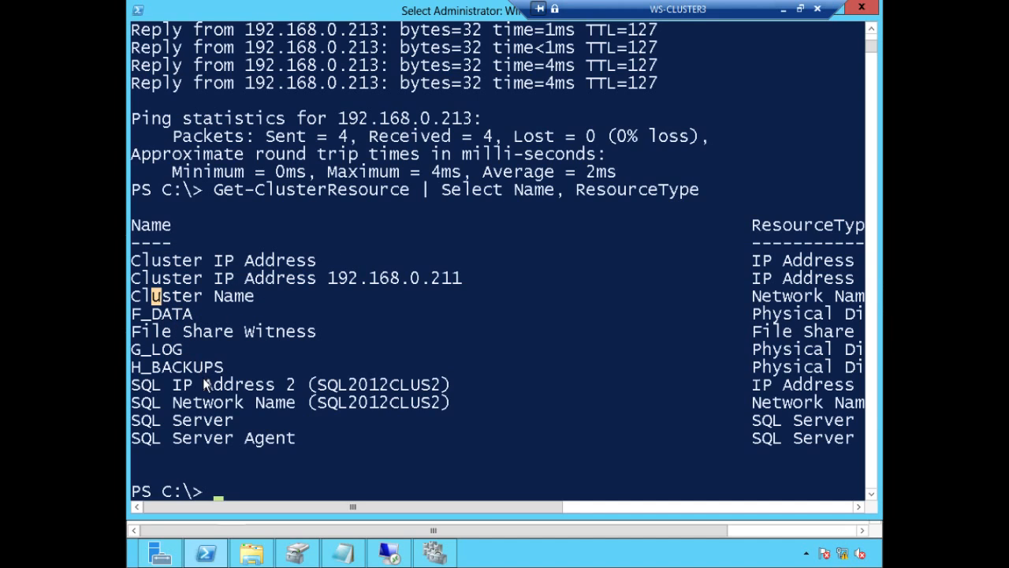
drag(134, 385, 451, 387)
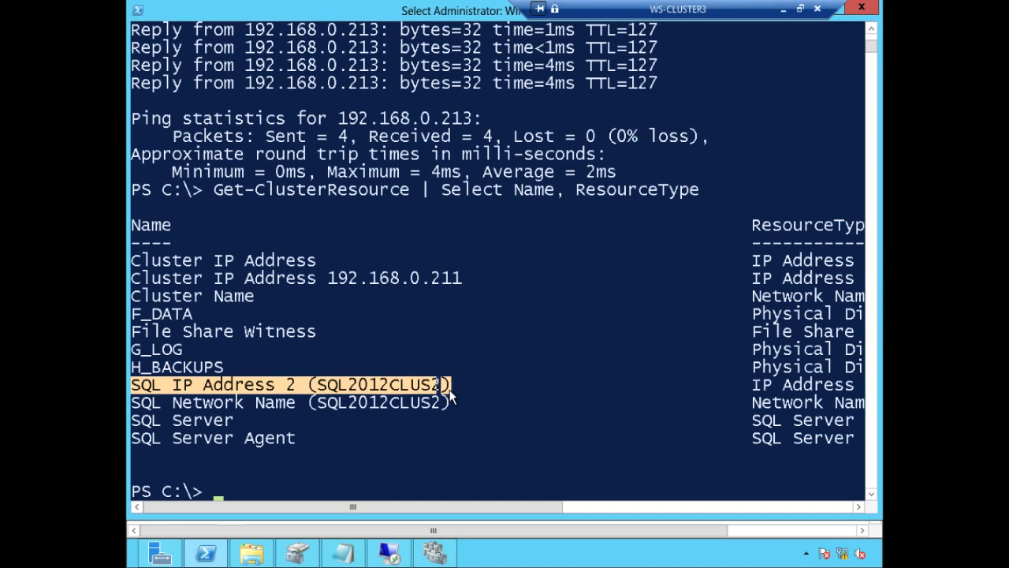
click(452, 393)
click(457, 387)
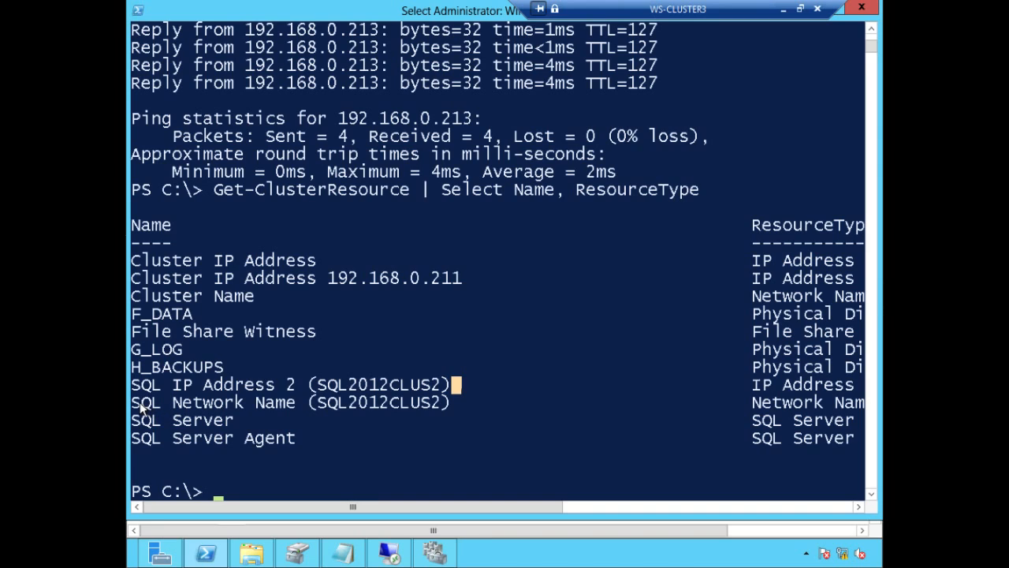
drag(141, 403, 451, 404)
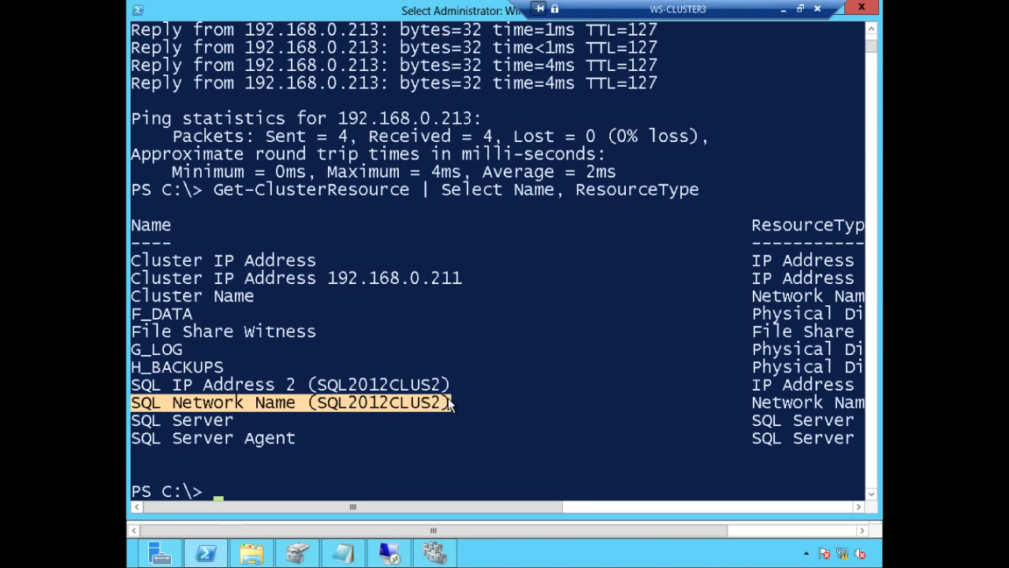
click(539, 387)
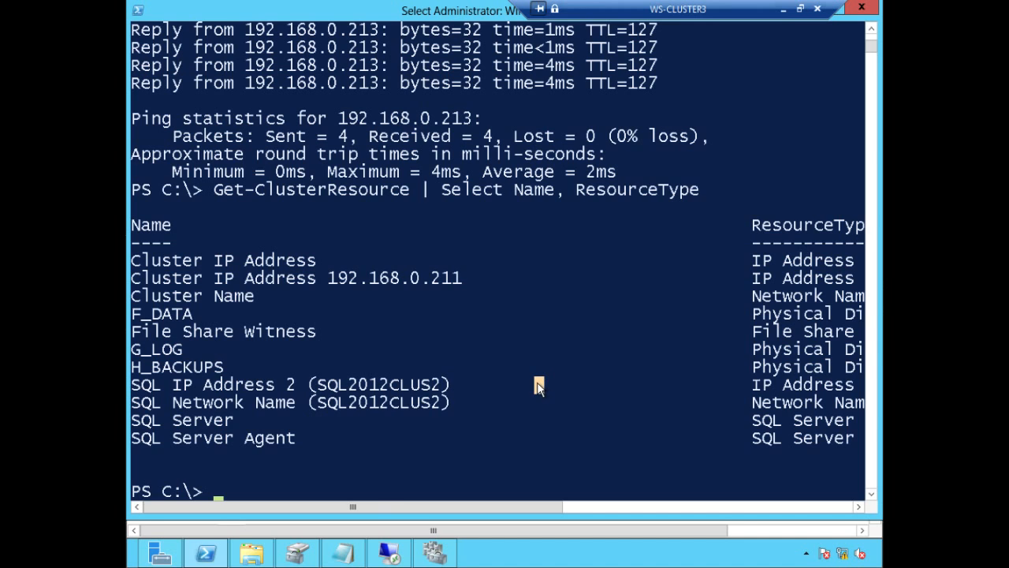
Step: Copy the Get-ClusterParameter command from the notes and try pasting it into PowerShell
click(343, 552)
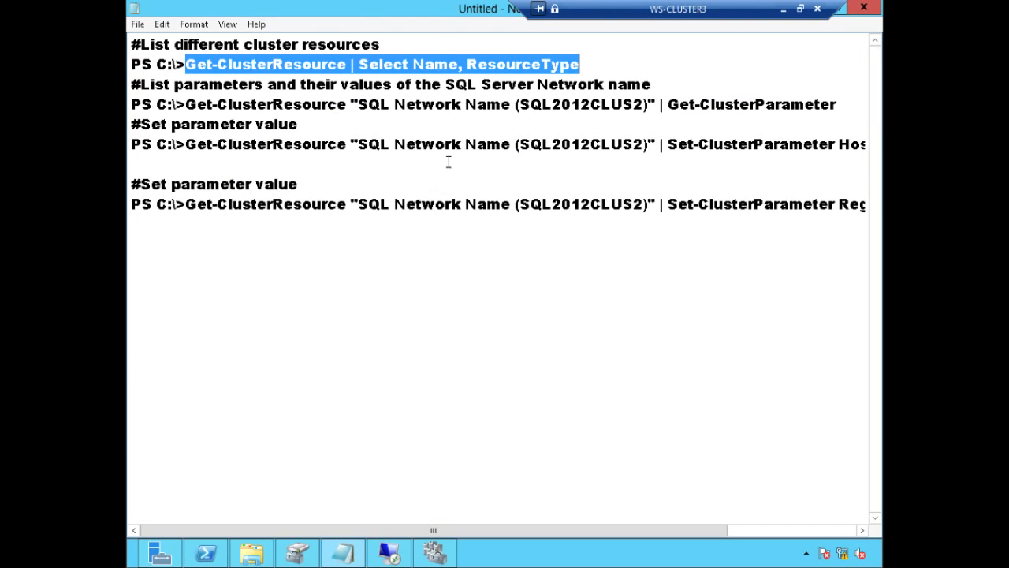
drag(186, 104, 844, 104)
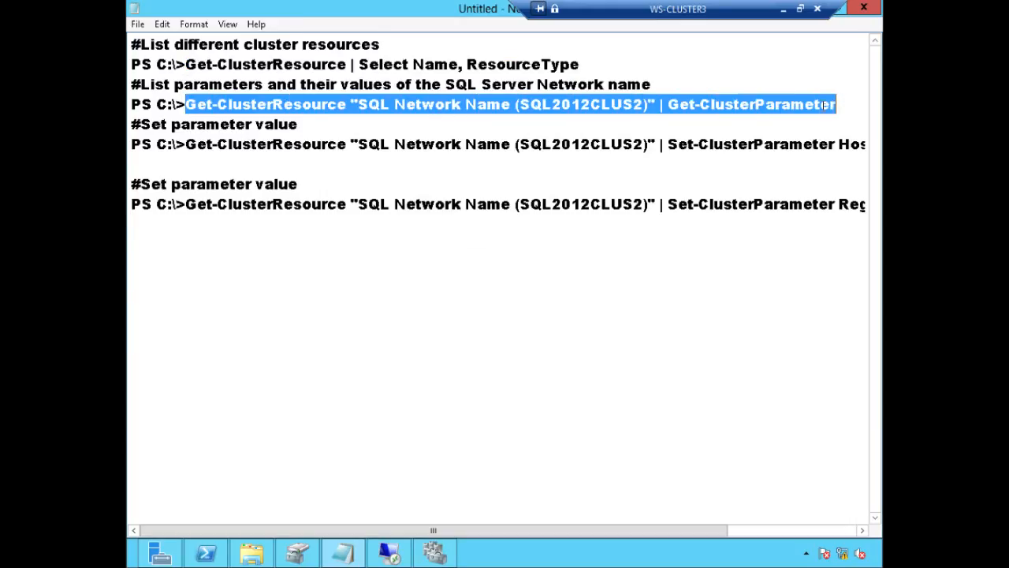
right_click(822, 104)
click(725, 150)
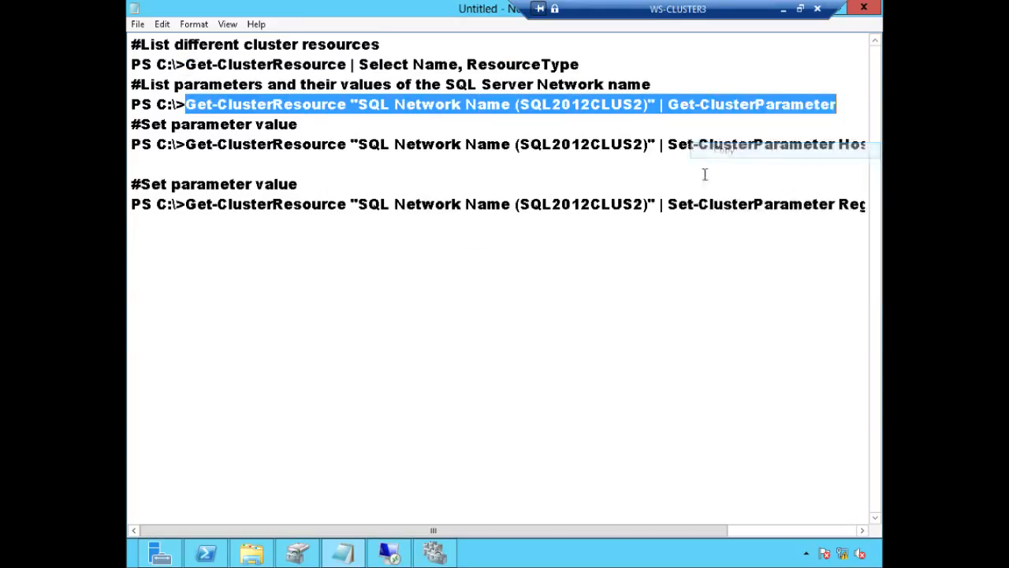
click(206, 553)
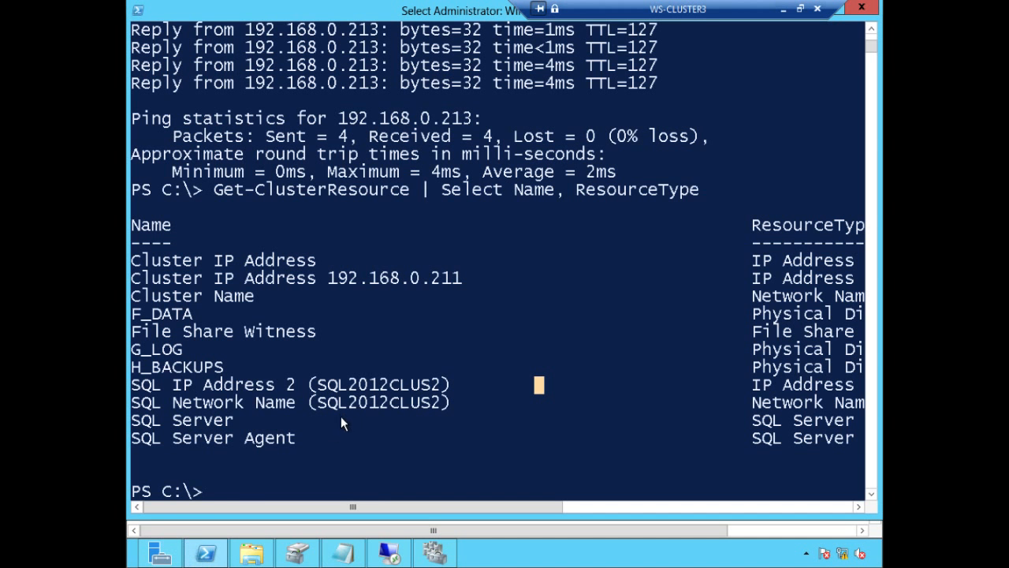
right_click(218, 496)
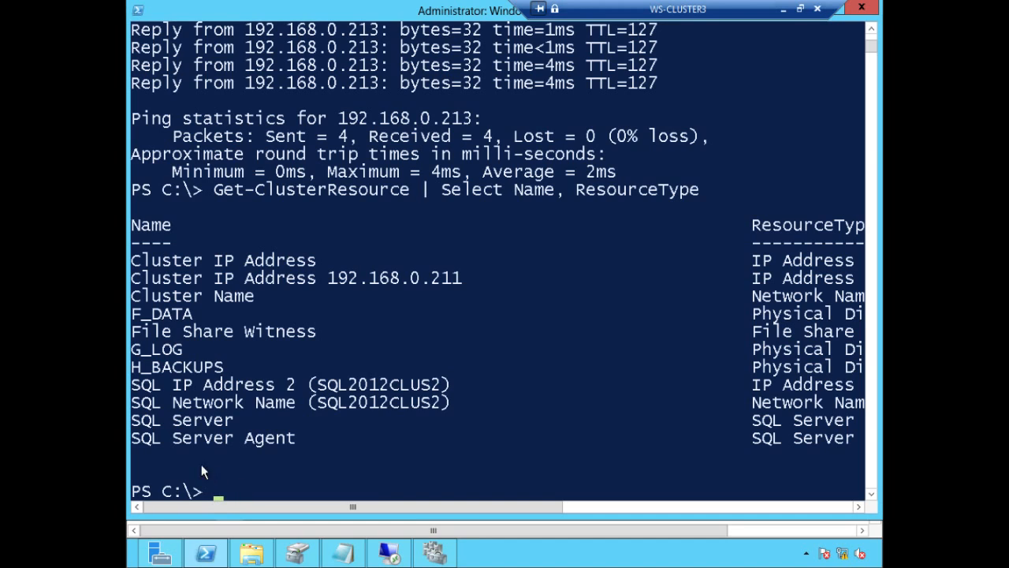
click(140, 12)
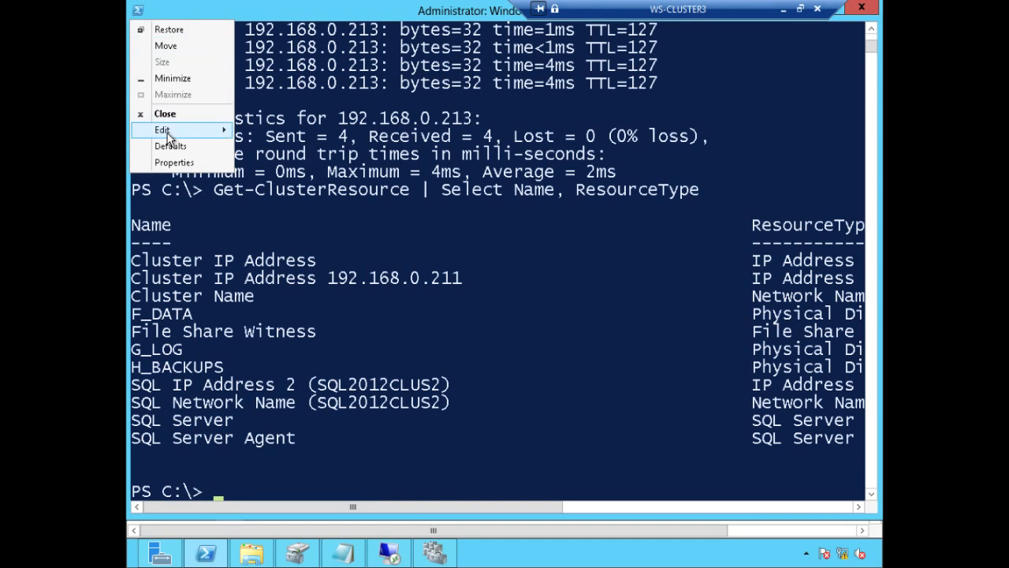
mouse_move(162, 130)
click(266, 164)
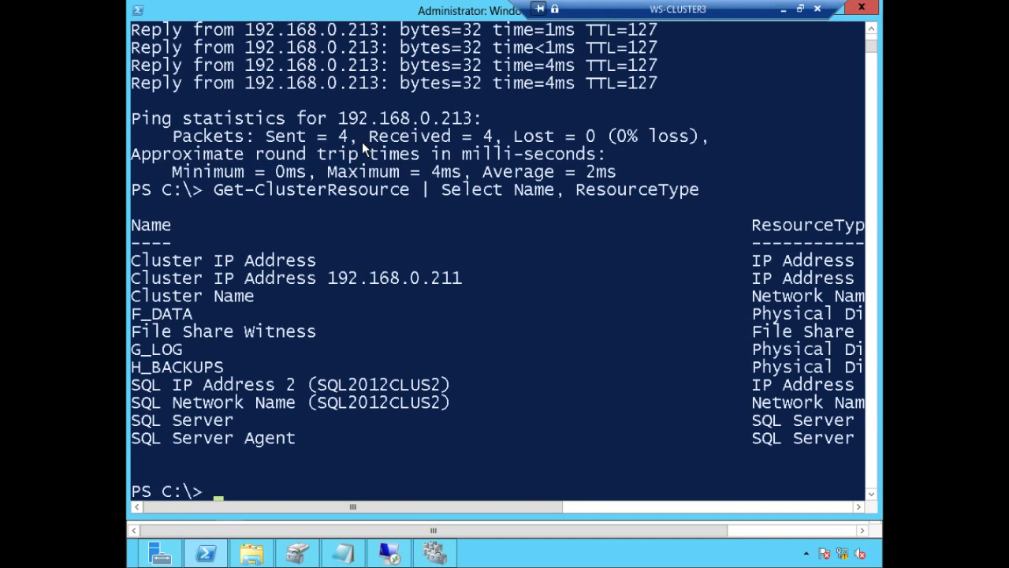
text(G)
Step: Copy the Get-ClusterParameter command again and paste it at the PowerShell prompt
click(342, 554)
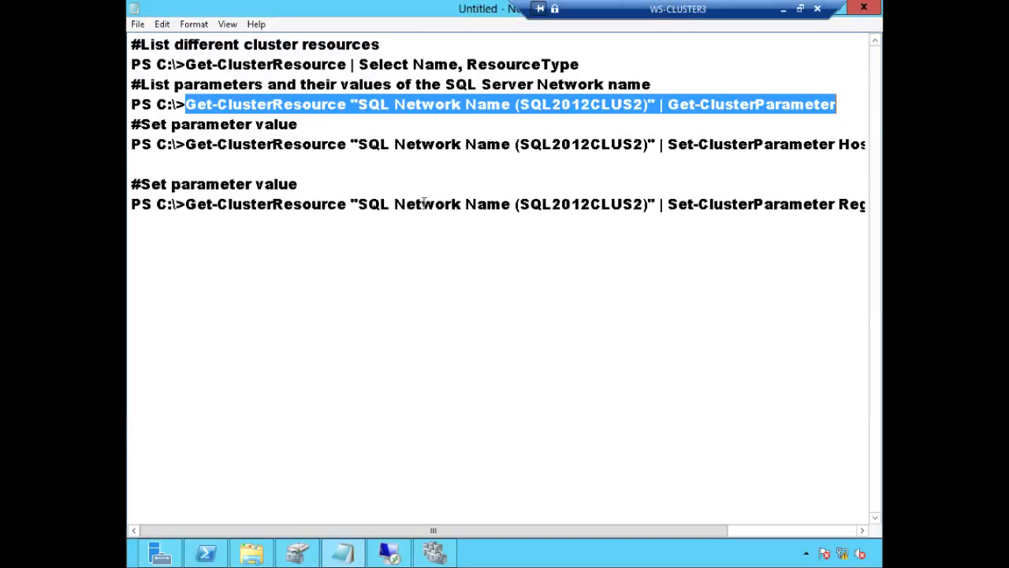
right_click(439, 103)
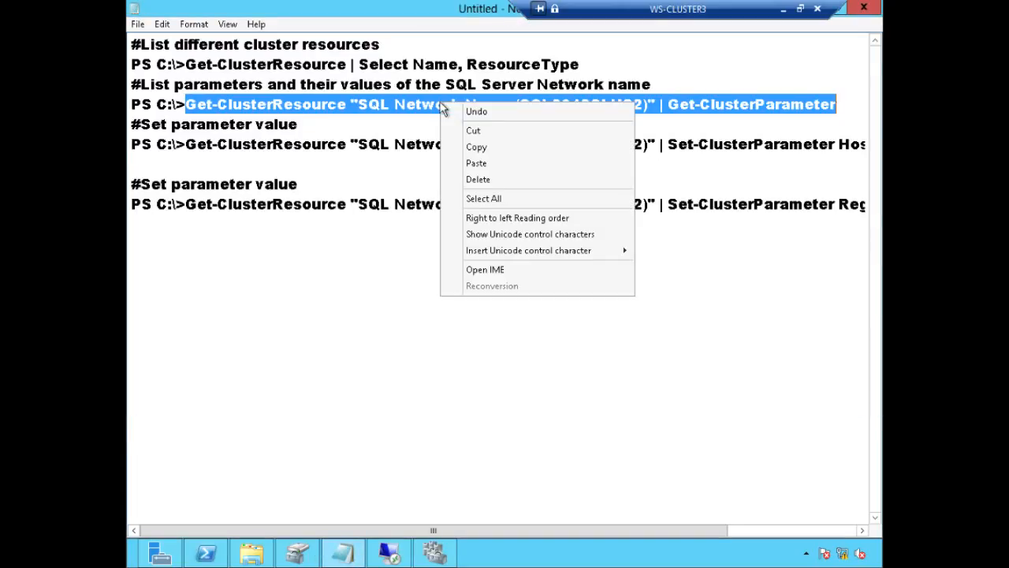
click(478, 148)
click(206, 555)
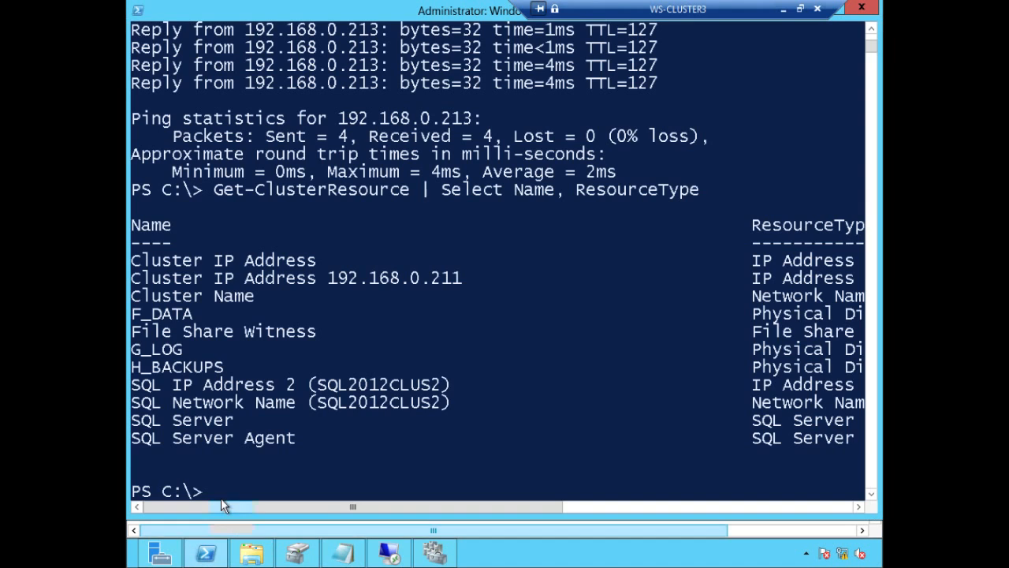
right_click(207, 493)
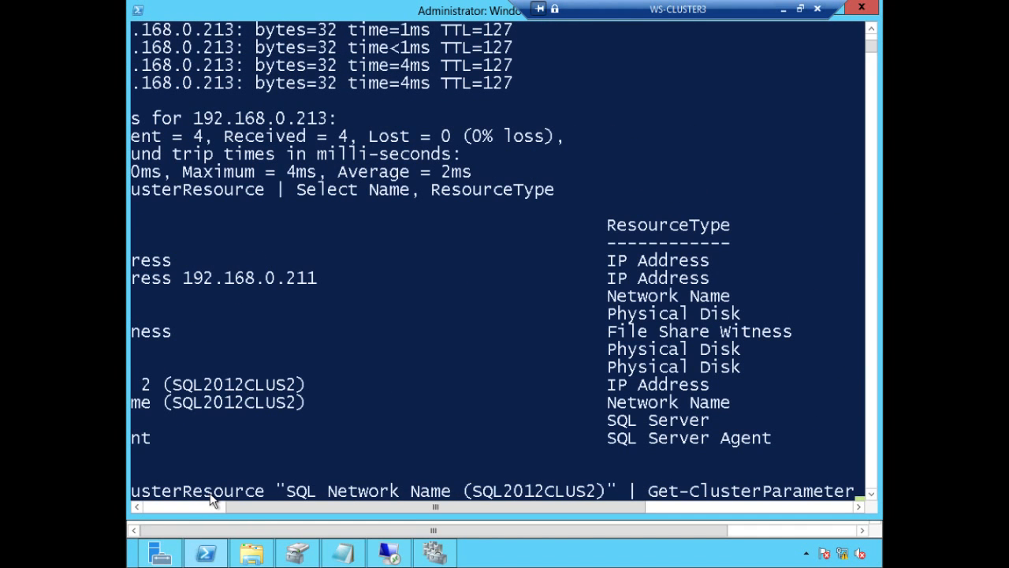
drag(412, 510, 749, 492)
click(404, 491)
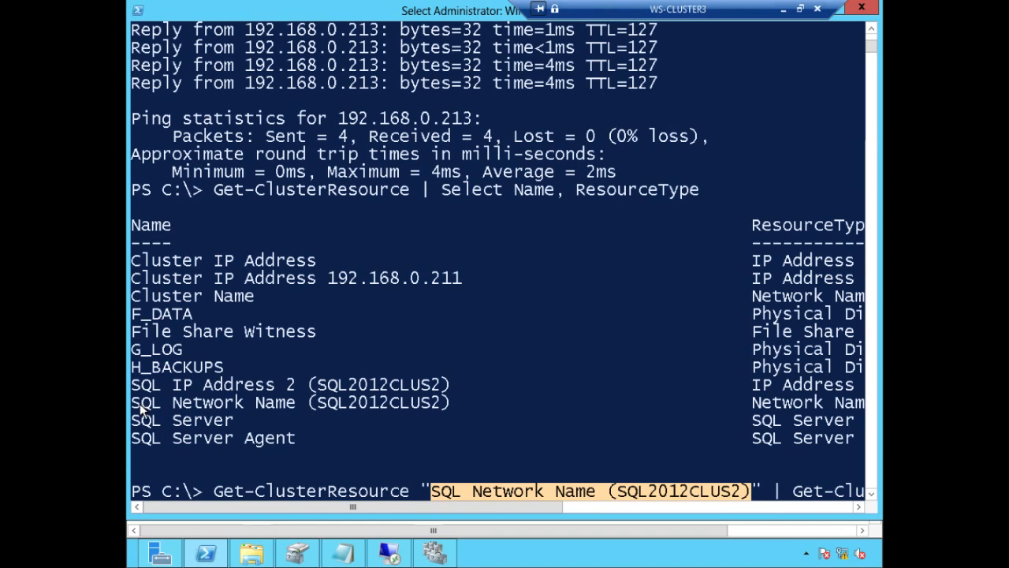
Step: Check the command targets SQL Network Name (SQL2012CLUS2), then run it to list its parameters
drag(136, 403, 438, 404)
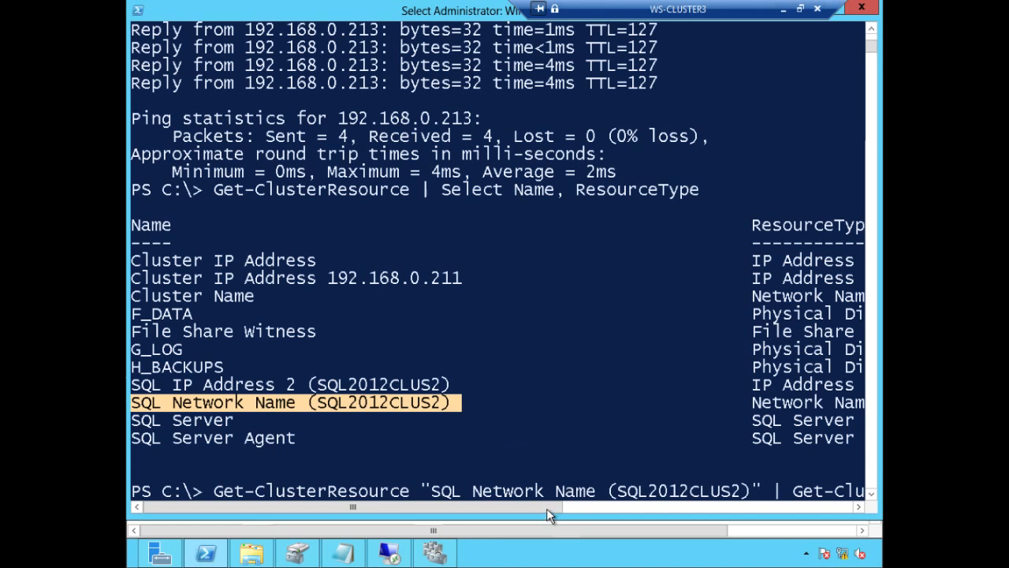
drag(547, 509, 696, 511)
drag(546, 491, 755, 493)
right_click(798, 446)
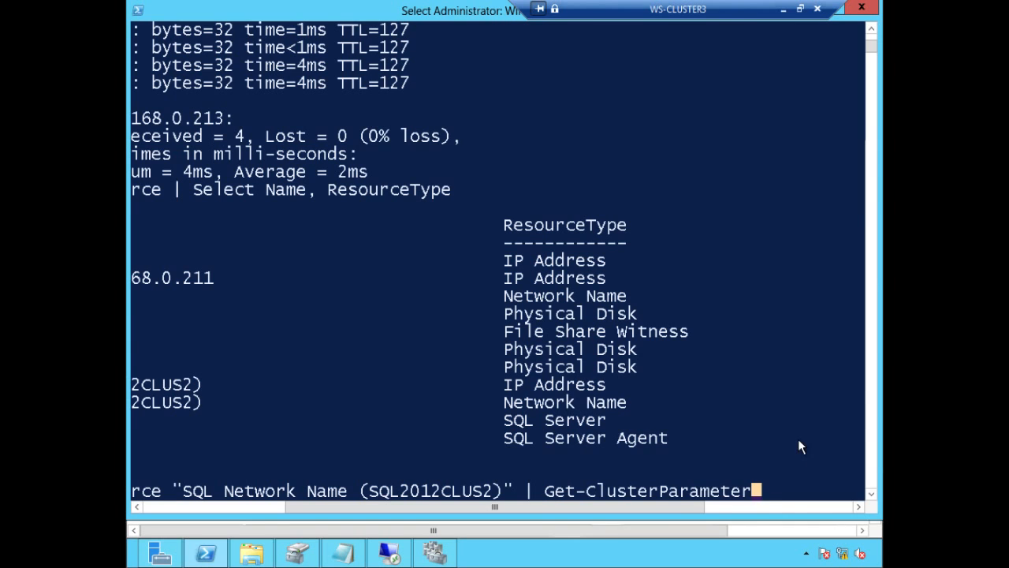
key(Escape)
key(Return)
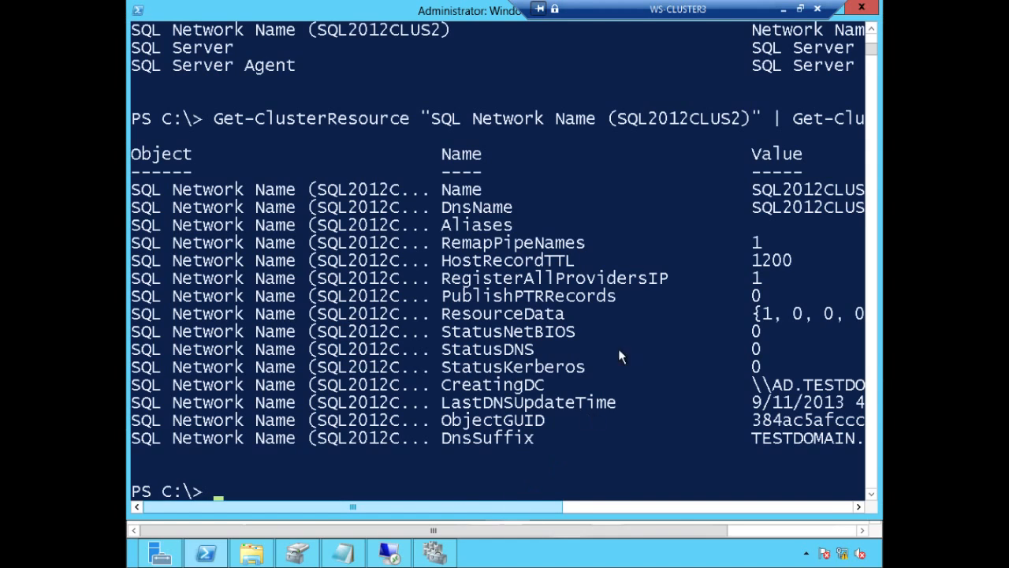
drag(446, 277, 770, 277)
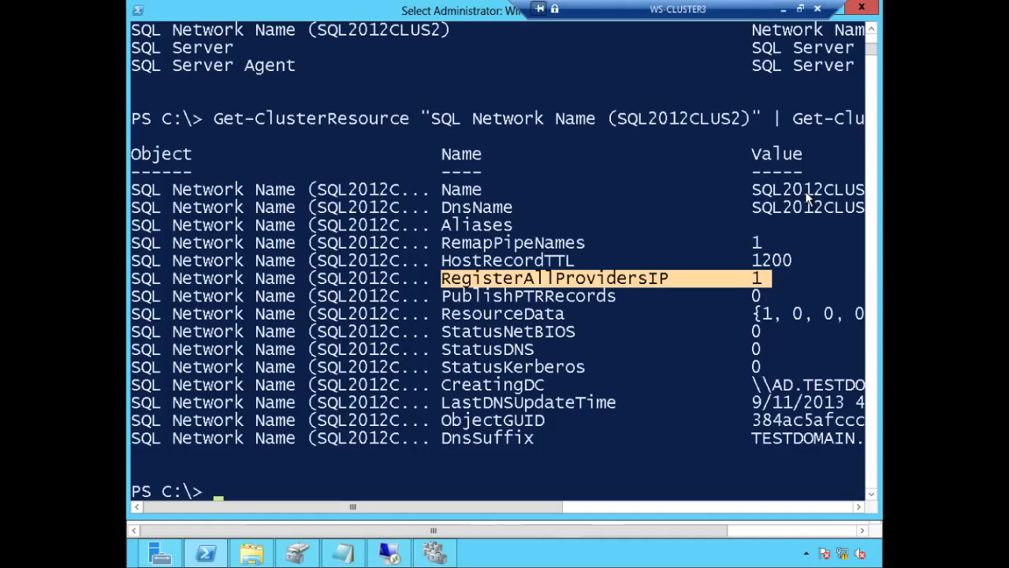
click(757, 282)
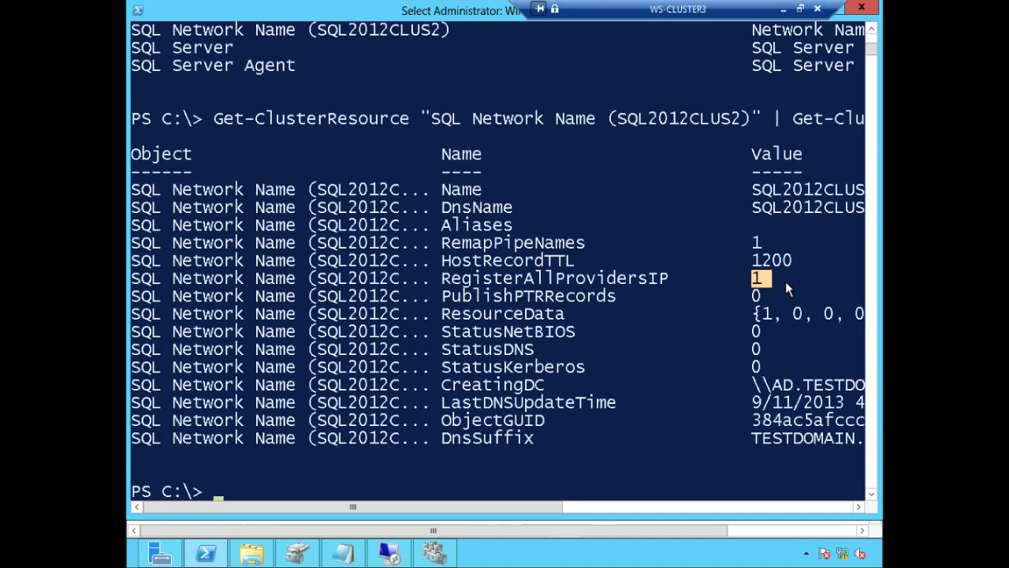
drag(795, 258, 431, 262)
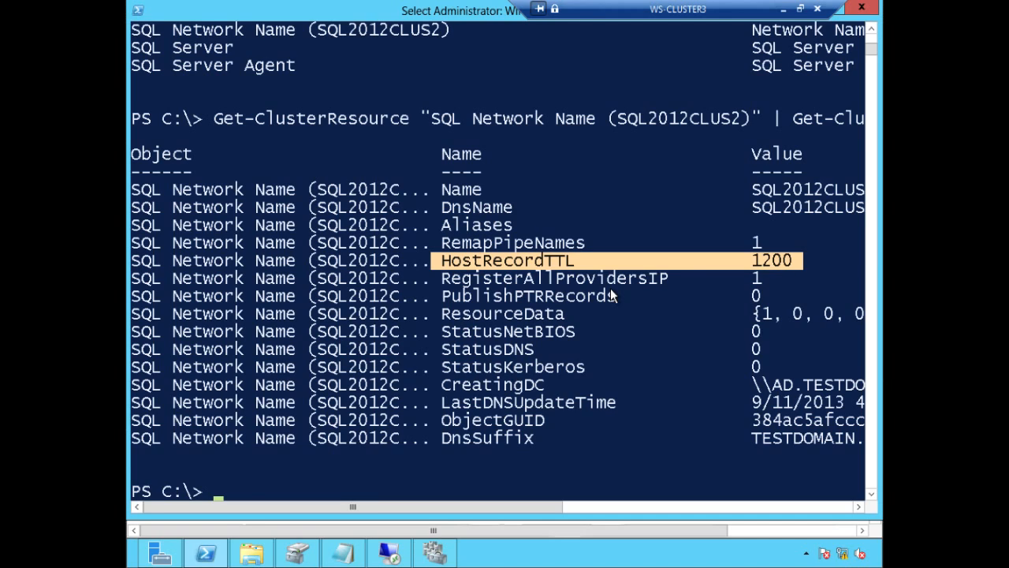
drag(753, 260, 795, 266)
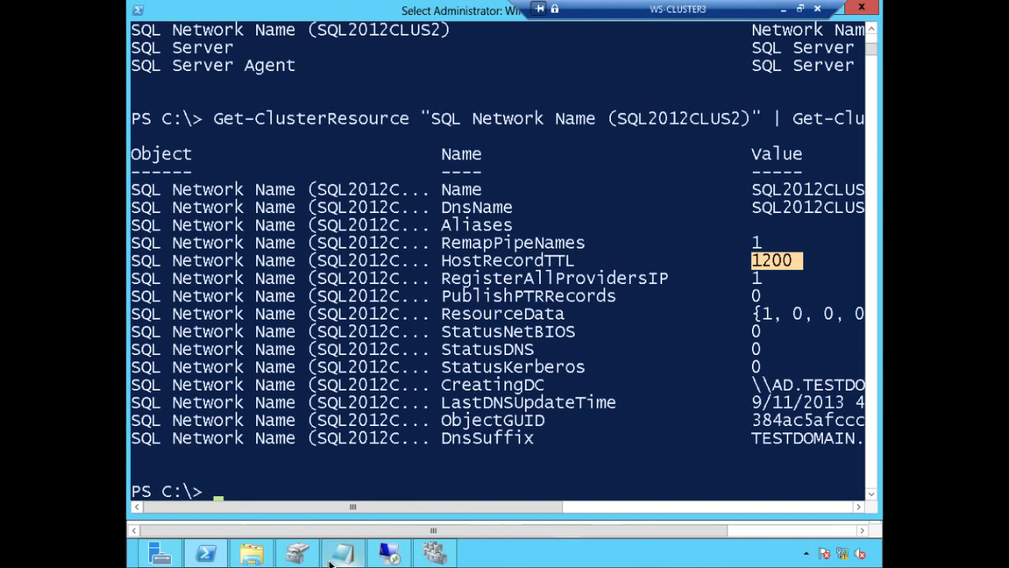
mouse_move(339, 554)
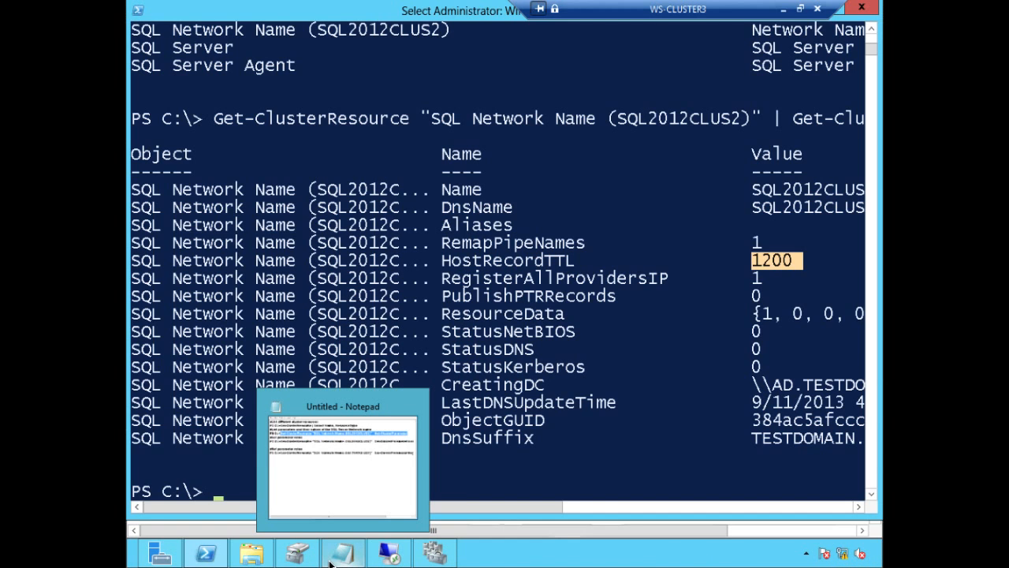
click(381, 476)
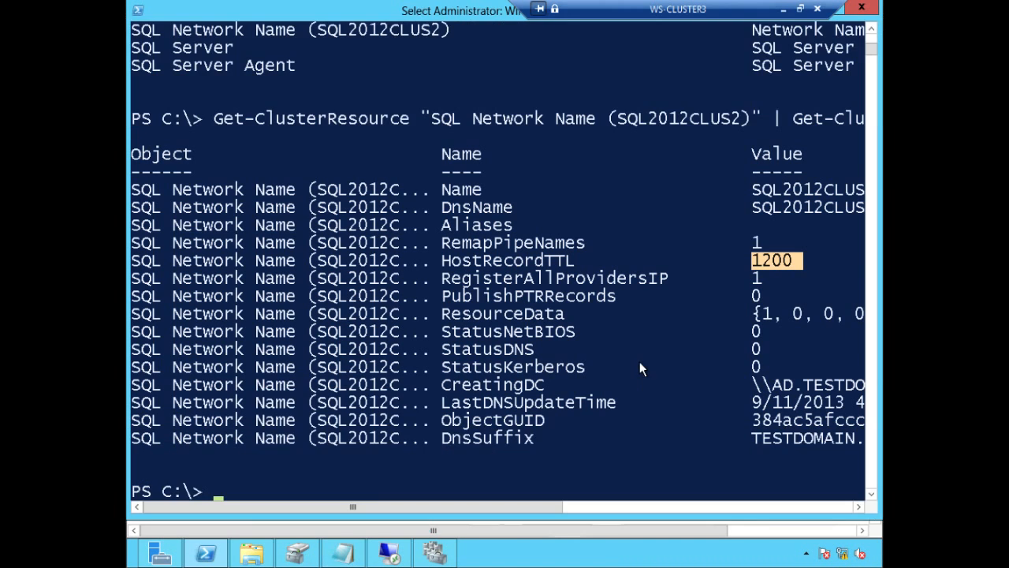
click(343, 552)
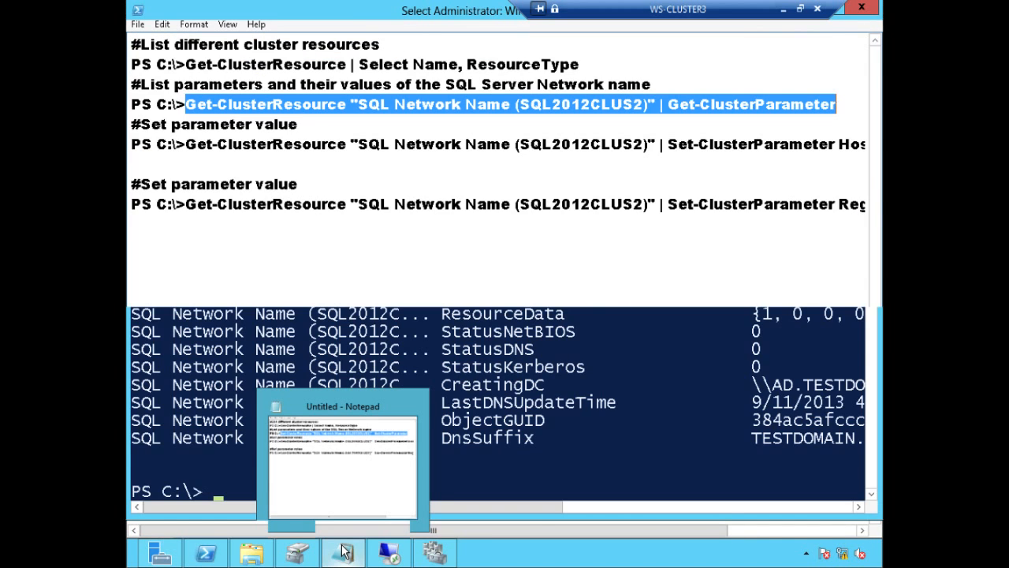
click(382, 315)
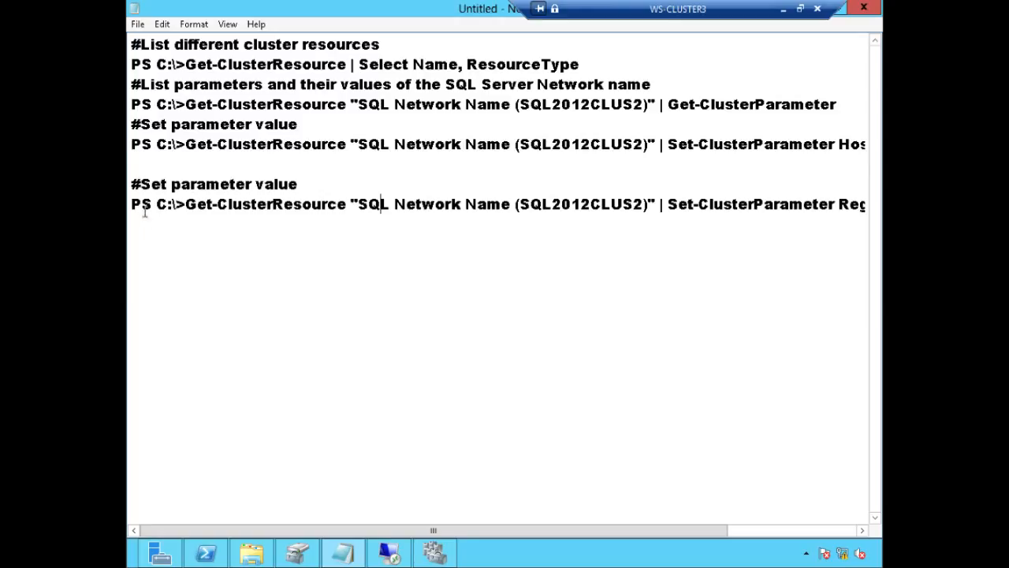
click(188, 207)
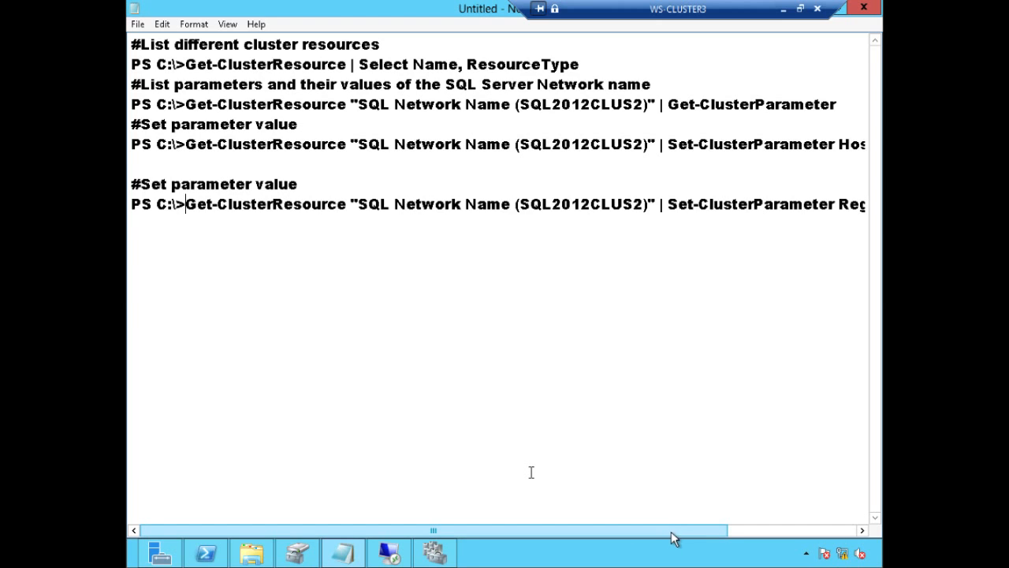
scroll(705, 532, right, 2)
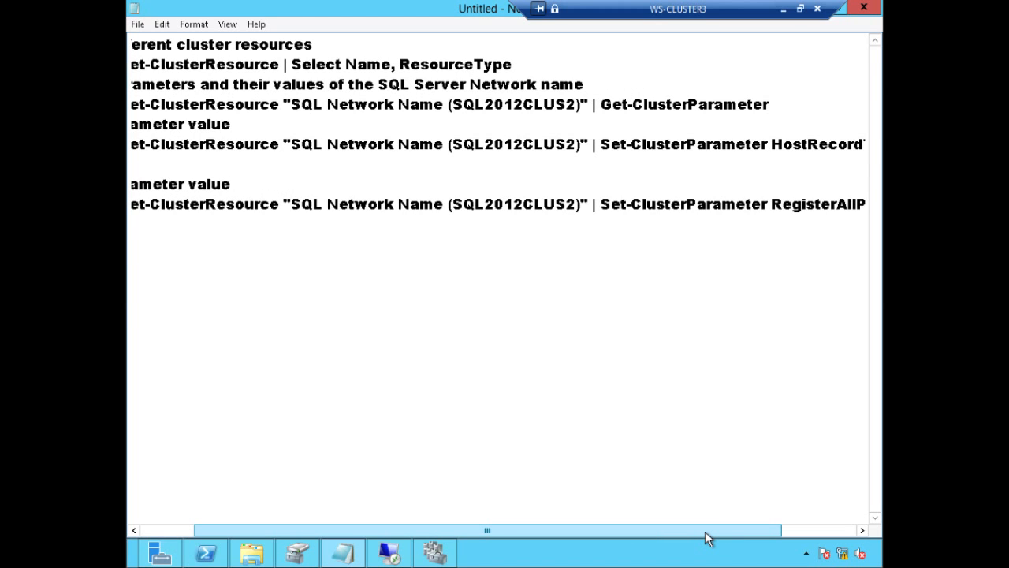
scroll(710, 534, right, 1)
drag(718, 533, 791, 526)
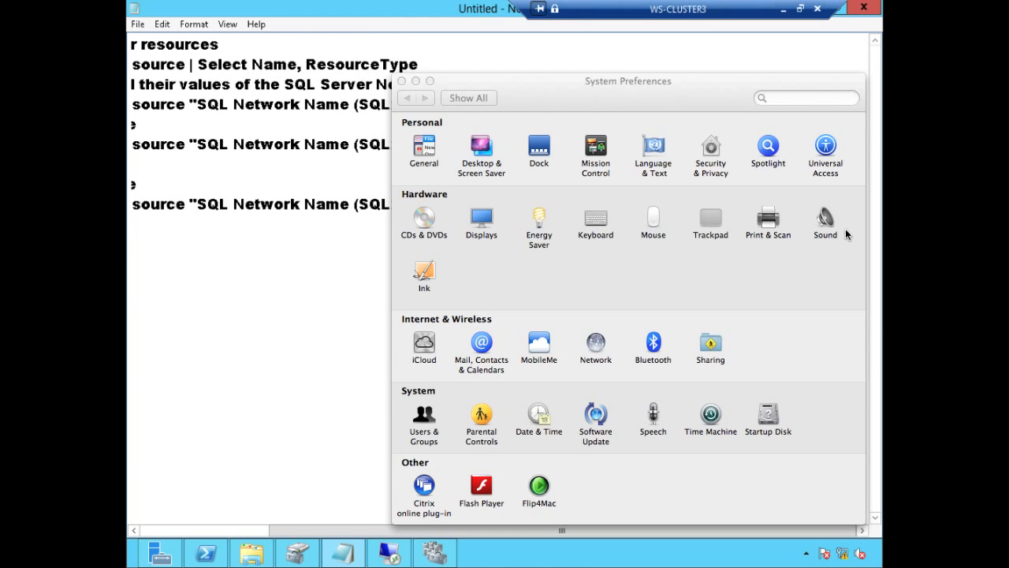
click(365, 274)
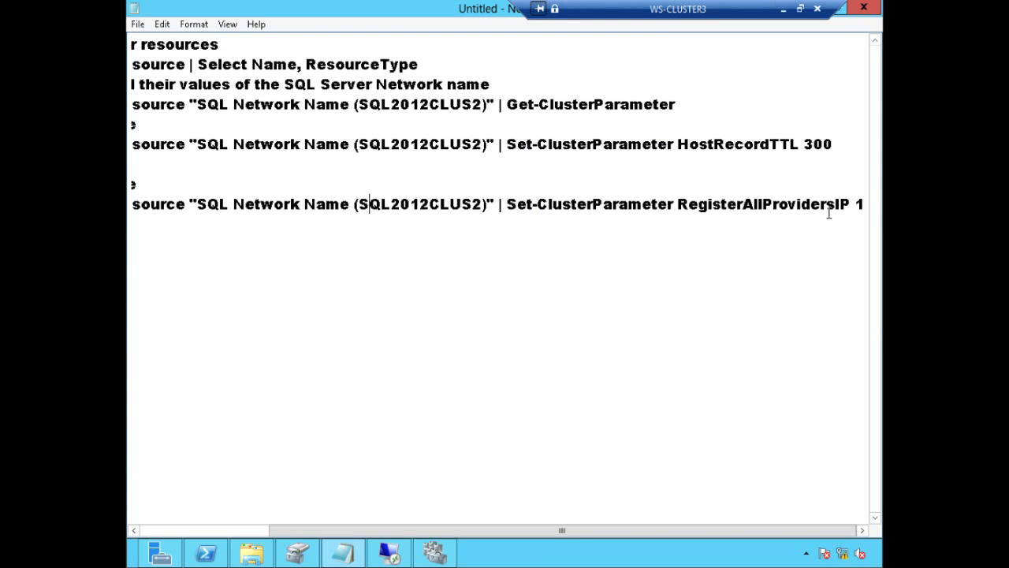
drag(865, 204, 706, 205)
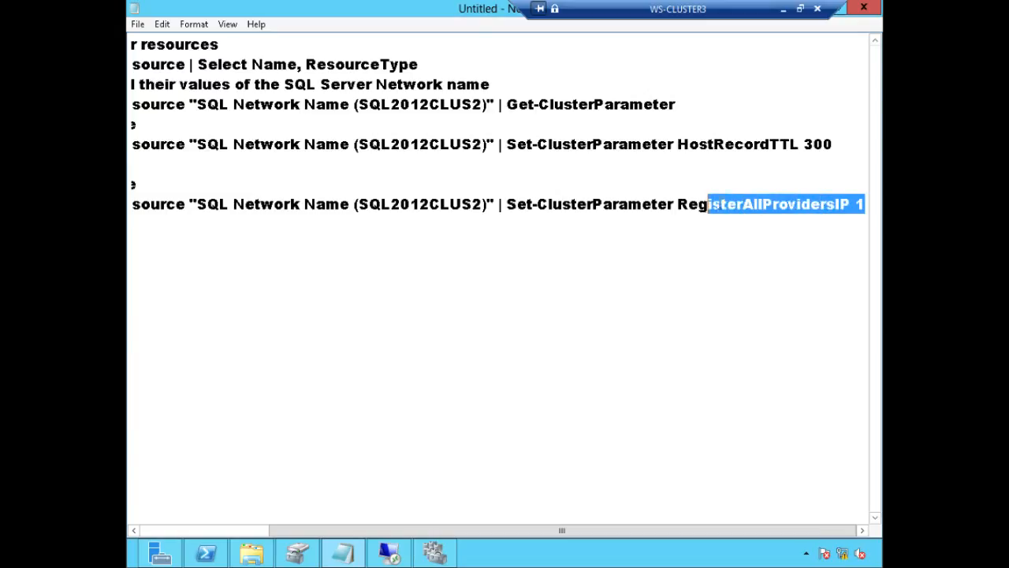
click(839, 144)
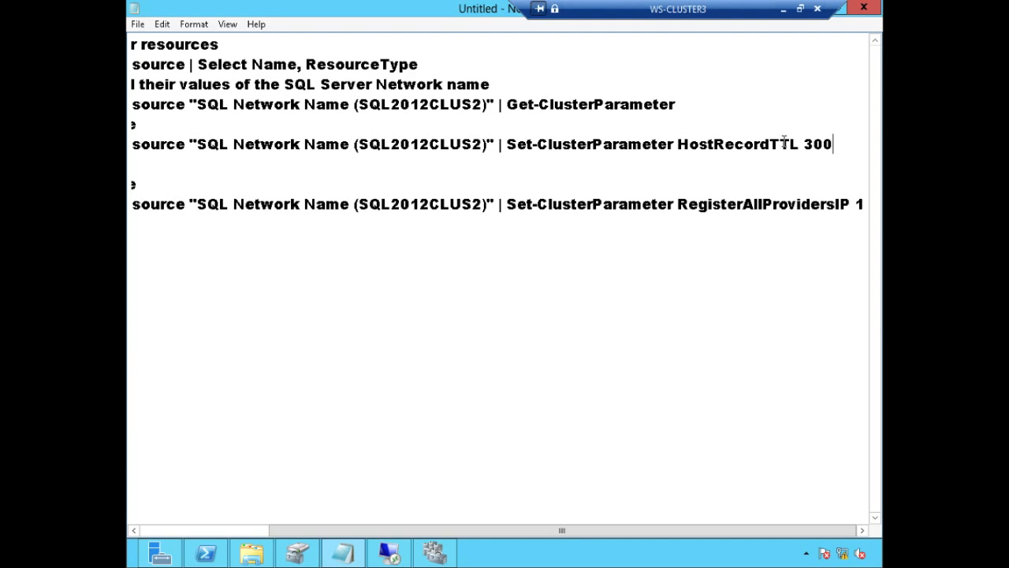
double_click(821, 144)
click(838, 144)
drag(466, 529, 197, 525)
click(186, 143)
Step: Copy the HostRecordTTL command from the notes, erasing a stray 1200 pasted at the prompt
key(shift+End)
right_click(186, 144)
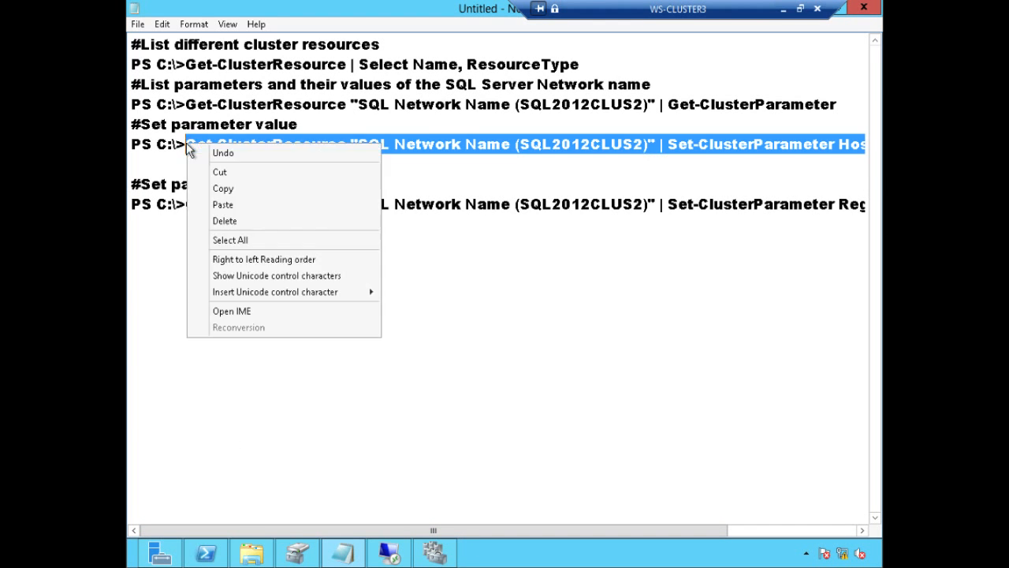
click(221, 189)
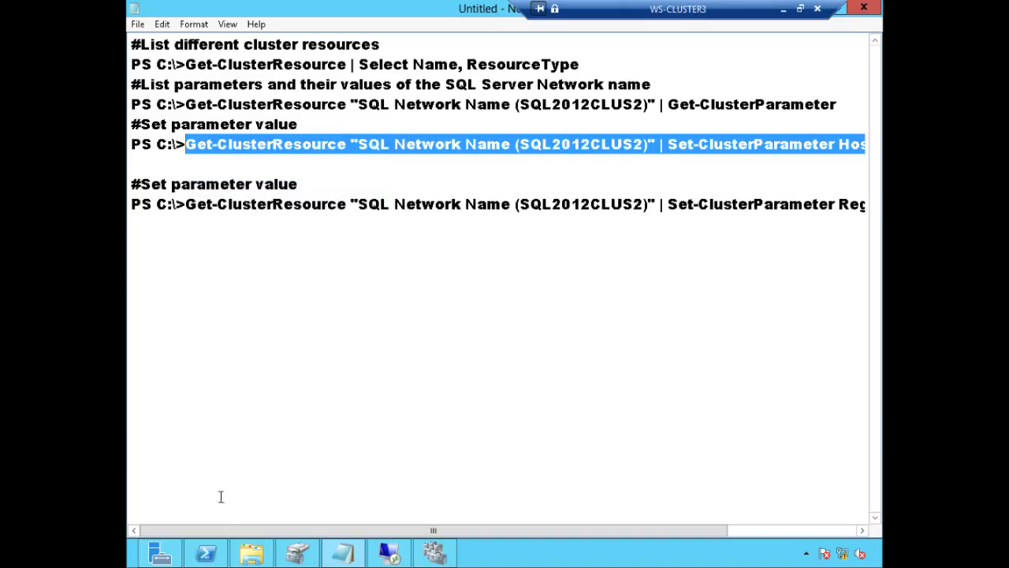
click(207, 553)
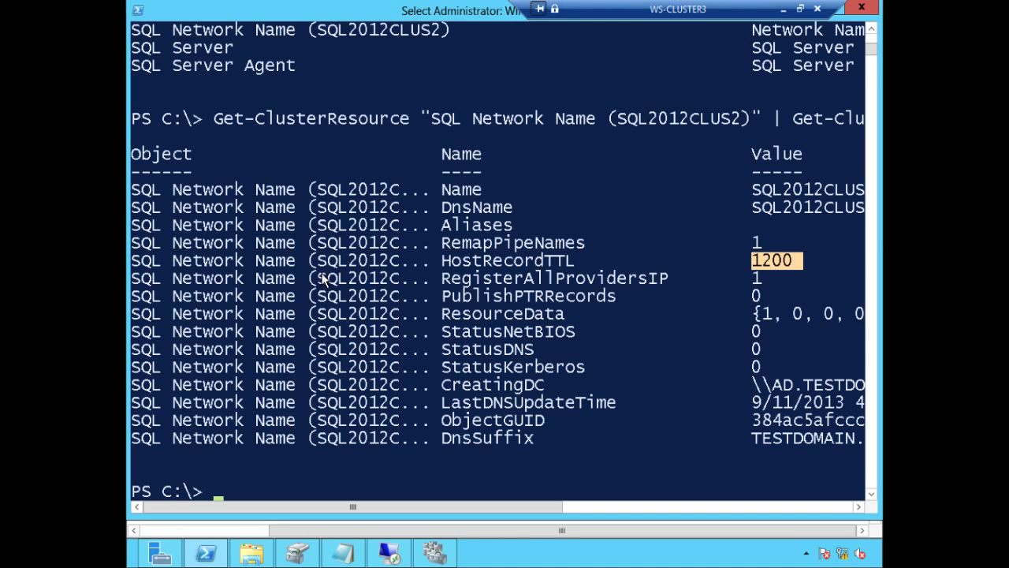
right_click(218, 495)
right_click(218, 496)
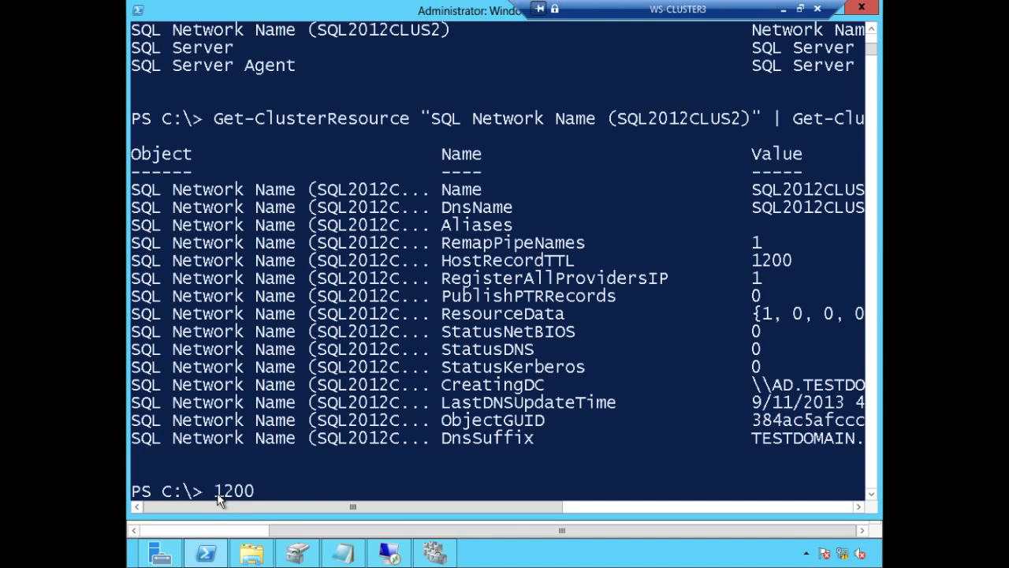
key(BackSpace)
key(BackSpace)
key(BackSpace)
key(BackSpace)
Step: Paste the Set-ClusterParameter HostRecordTTL 300 command at the prompt, comparing against the current 1200, and run it
click(347, 554)
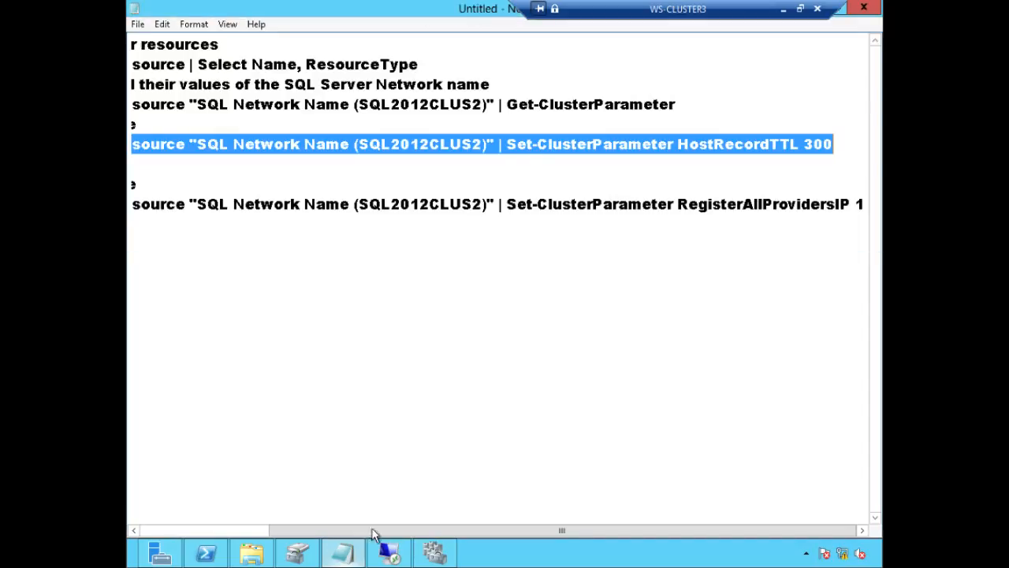
right_click(533, 145)
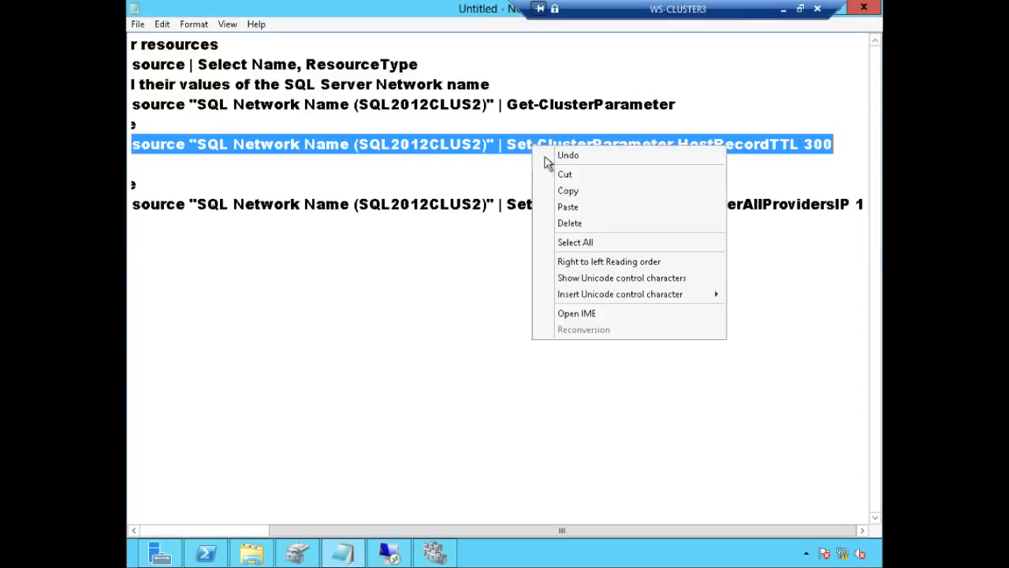
click(543, 189)
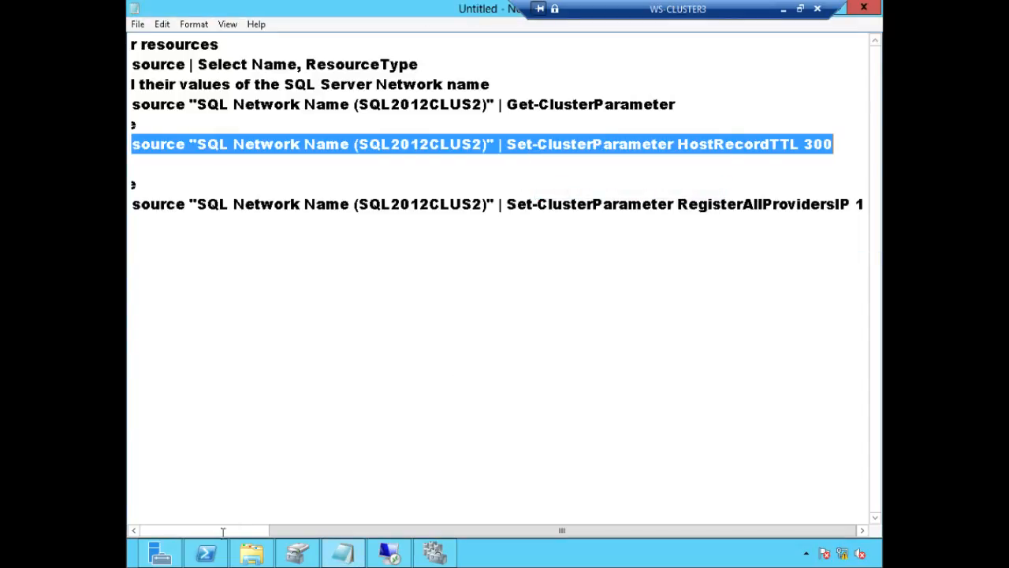
click(206, 554)
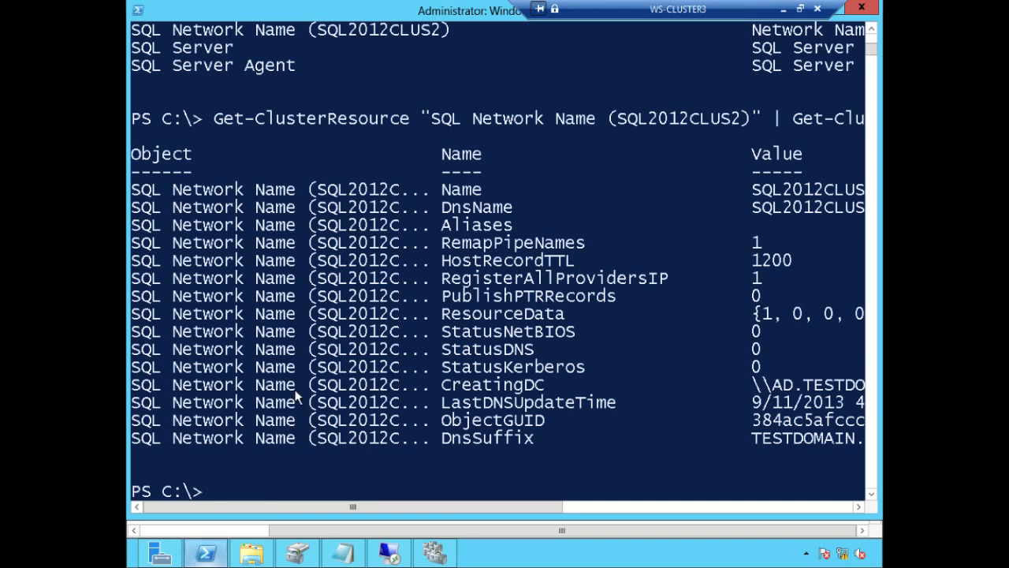
right_click(218, 491)
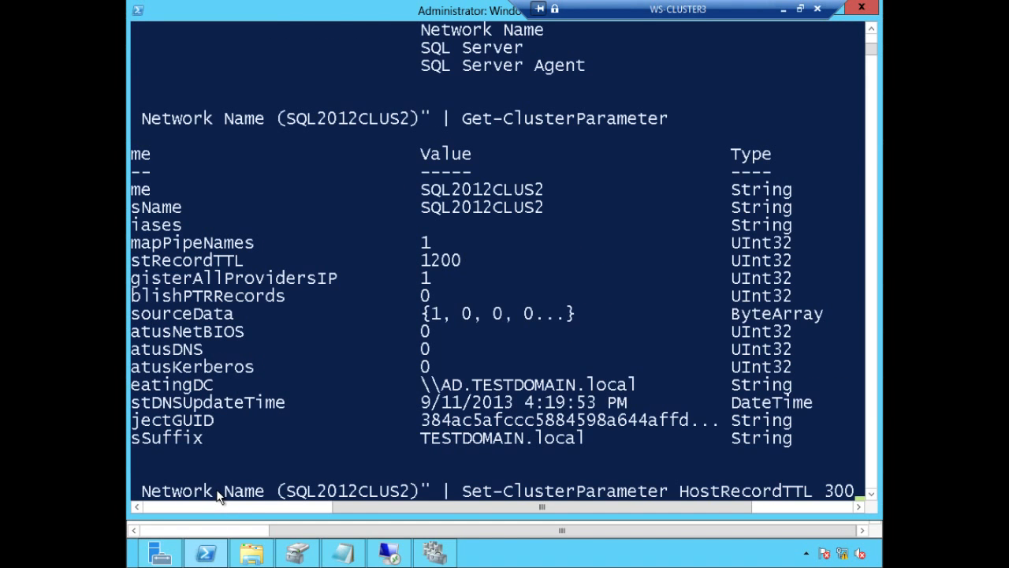
double_click(445, 262)
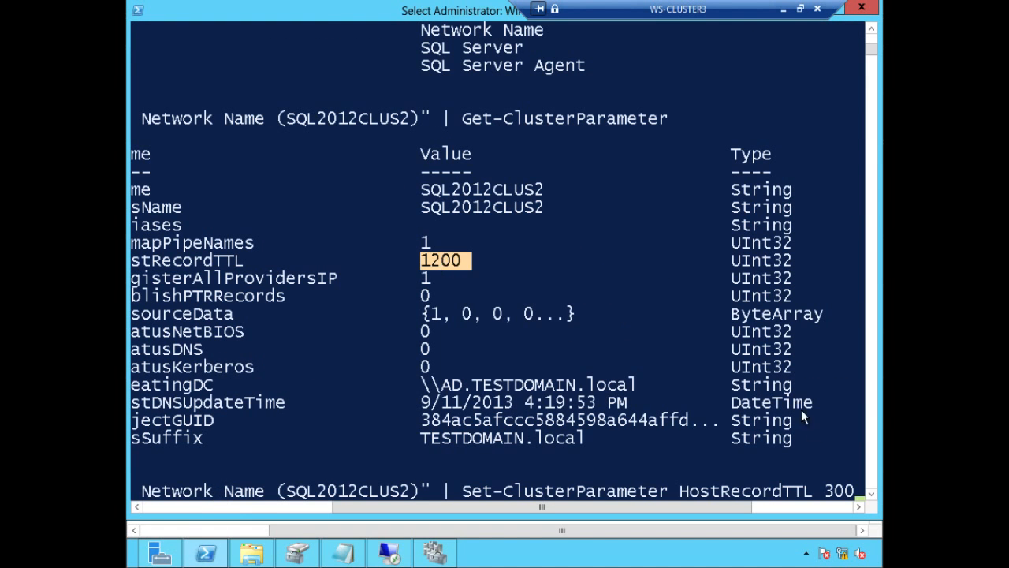
double_click(840, 490)
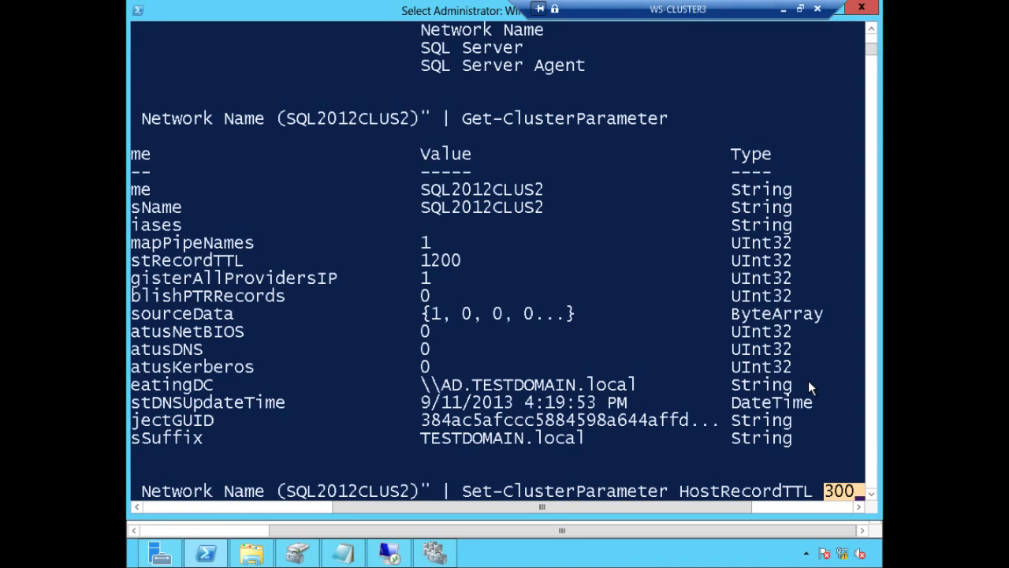
key(Return)
key(Return)
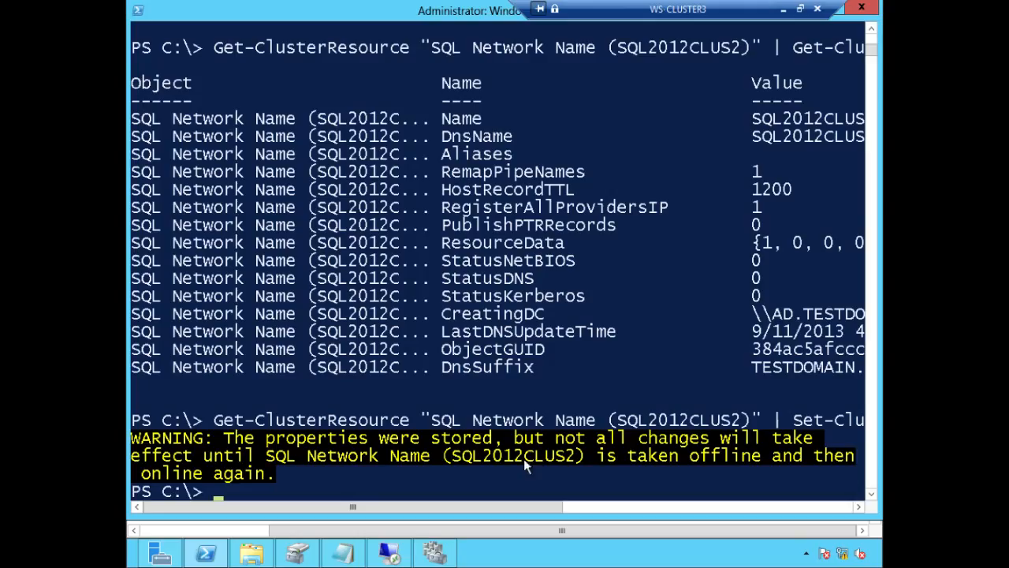
Step: Rerun Get-ClusterParameter to confirm HostRecordTTL is now 300, then switch to the WS-CLUSTER4 session
key(Up)
key(Up)
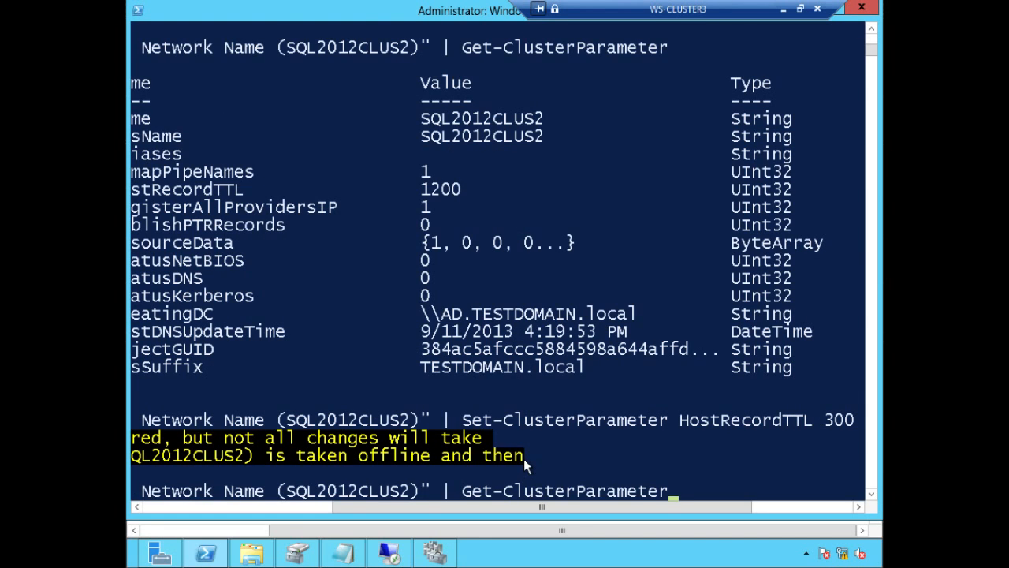
key(Return)
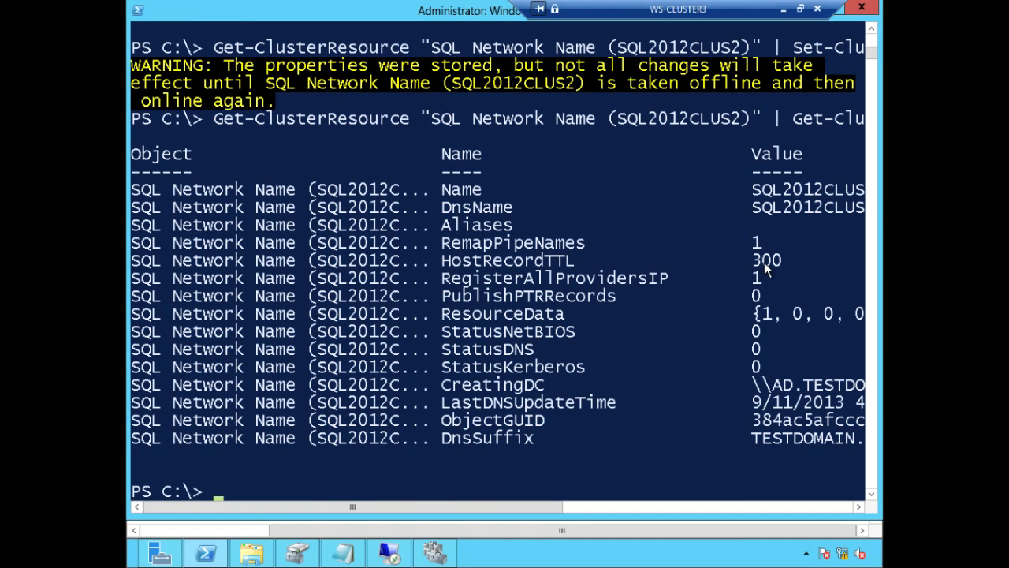
drag(773, 262, 441, 266)
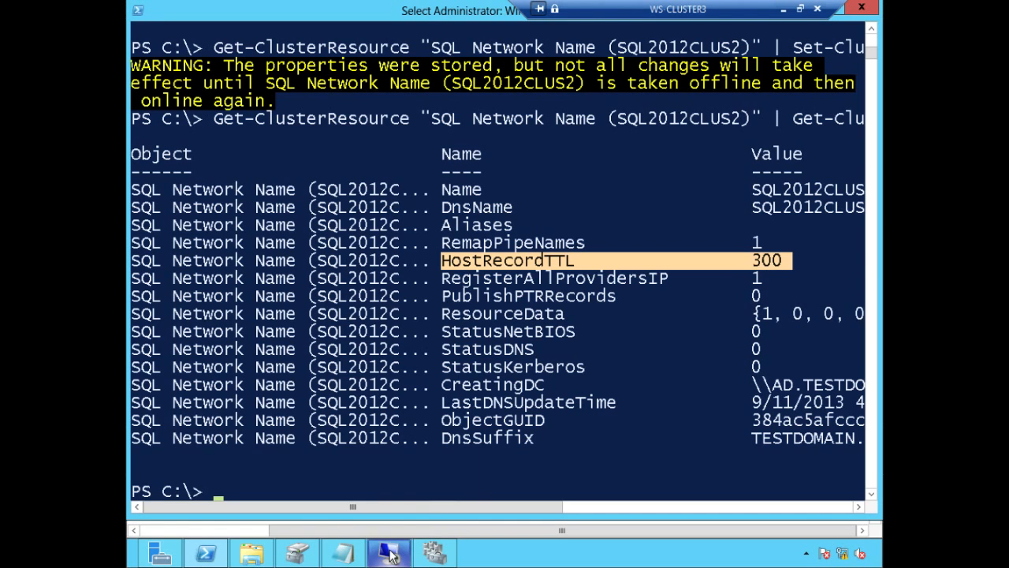
mouse_move(392, 554)
click(388, 485)
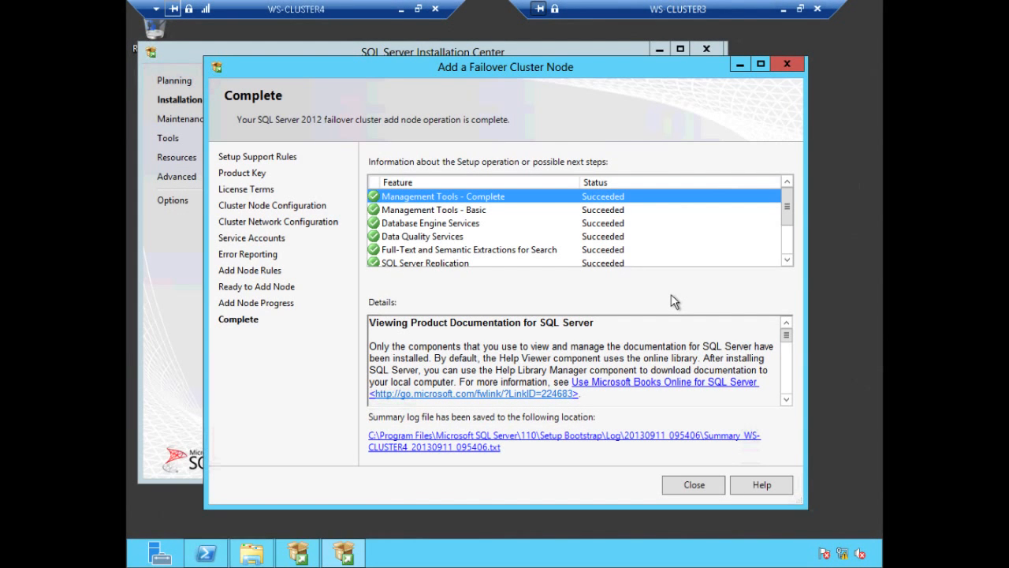
Step: Scroll through the Complete page's succeeded features and close the Add a Failover Cluster Node wizard
scroll(788, 256, down, 1)
drag(789, 252, 802, 88)
click(785, 63)
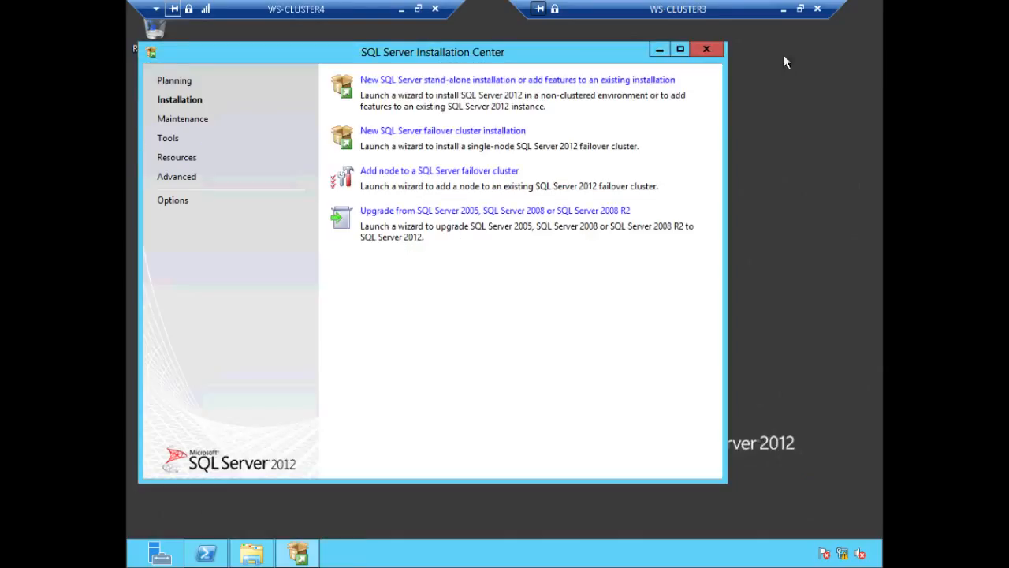
Step: Back on WS-CLUSTER3, review SQL2012CLUS2's resources: 172.16.0.217 Online, 192.168.0.217 Offline
click(401, 10)
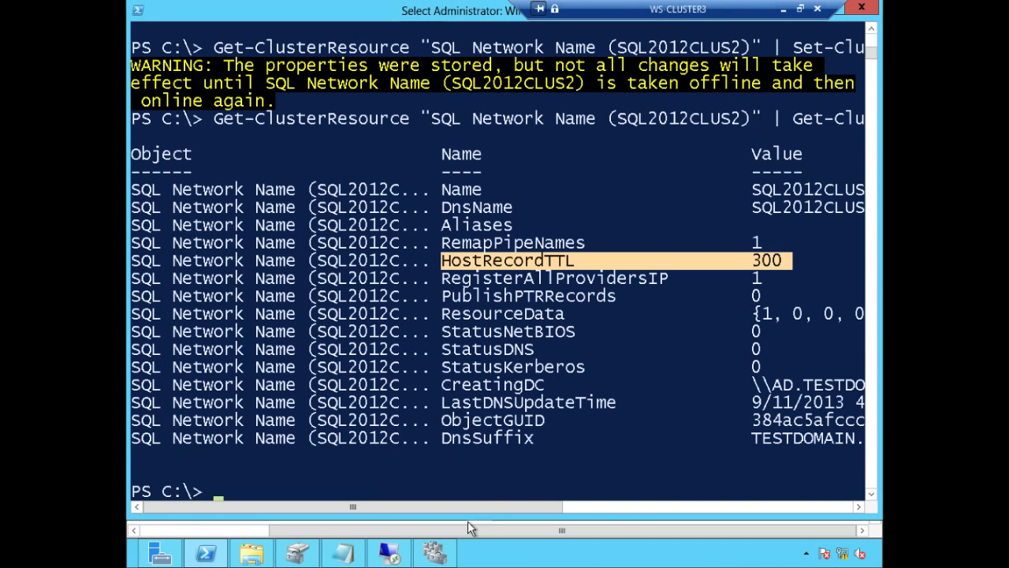
click(436, 552)
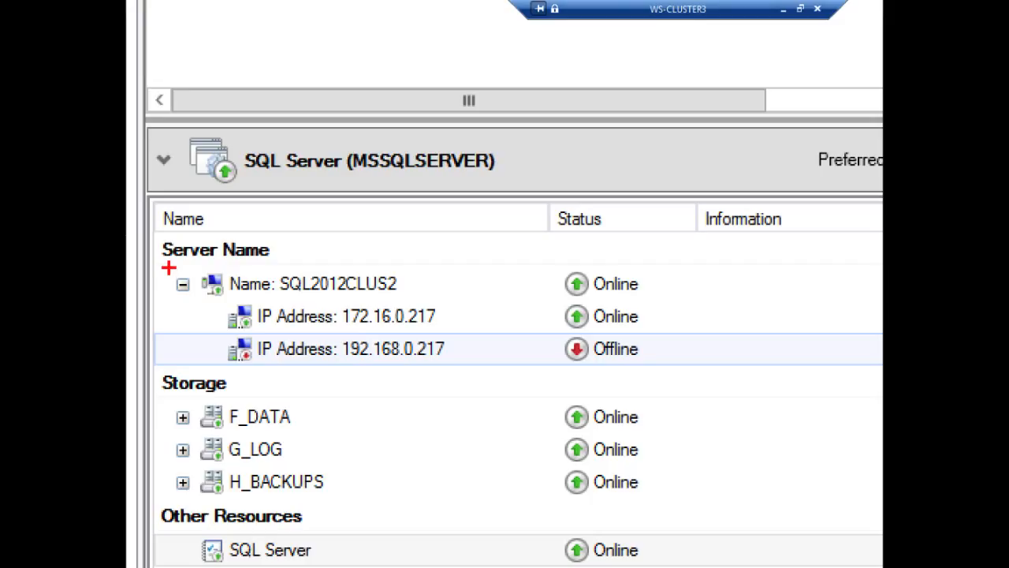
mouse_move(167, 269)
mouse_down()
mouse_move(239, 315)
mouse_move(613, 340)
mouse_move(714, 364)
mouse_up()
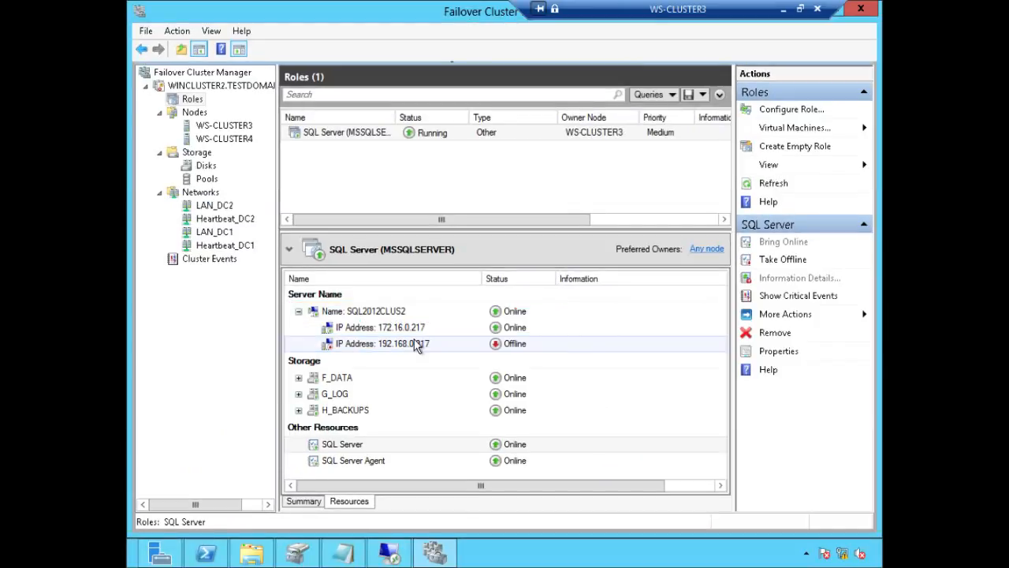
Step: Generate the dependency report for the SQL2012CLUS2 network name resource via More Actions
click(336, 447)
right_click(332, 442)
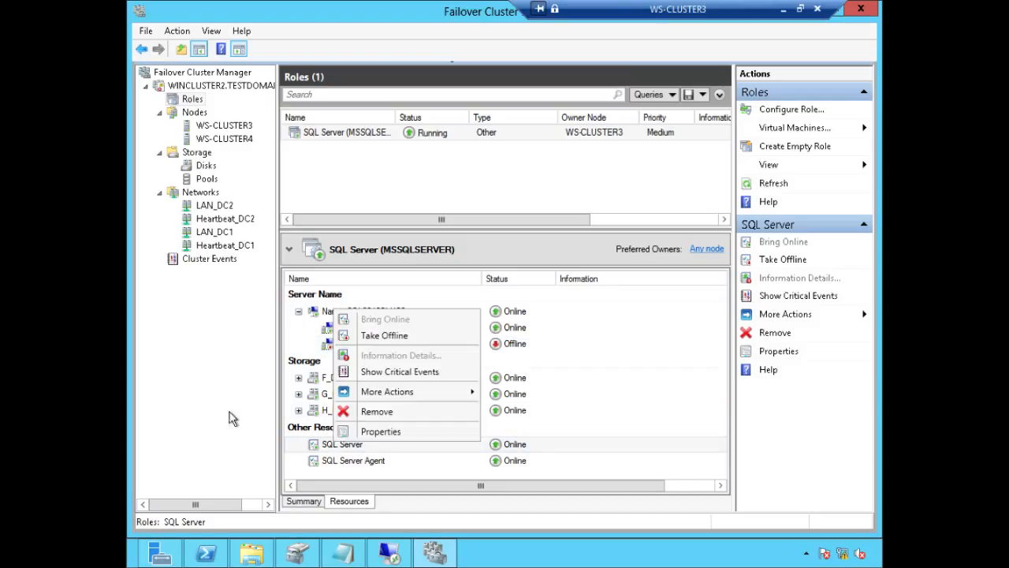
click(236, 395)
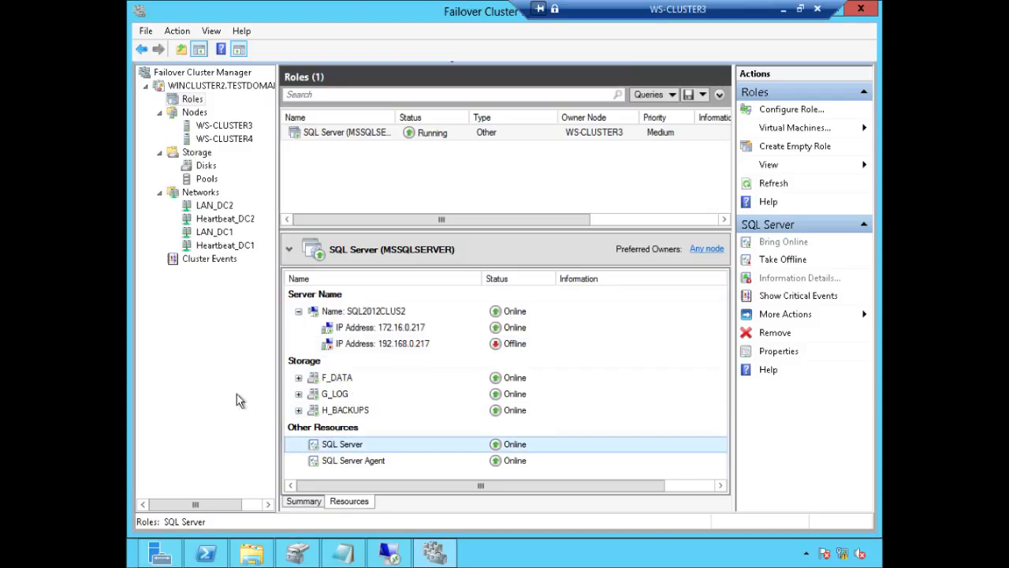
click(364, 313)
right_click(364, 312)
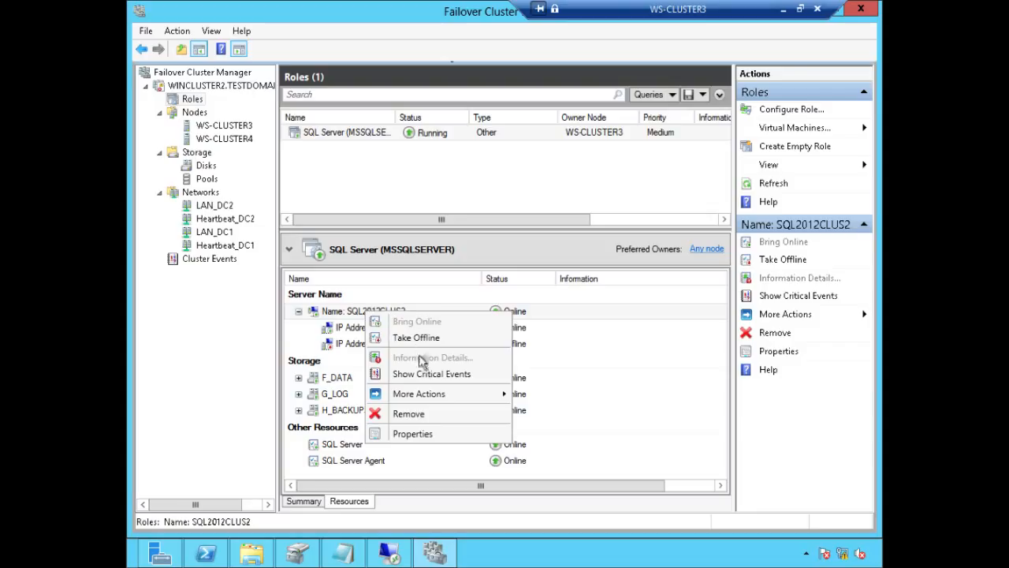
mouse_move(432, 397)
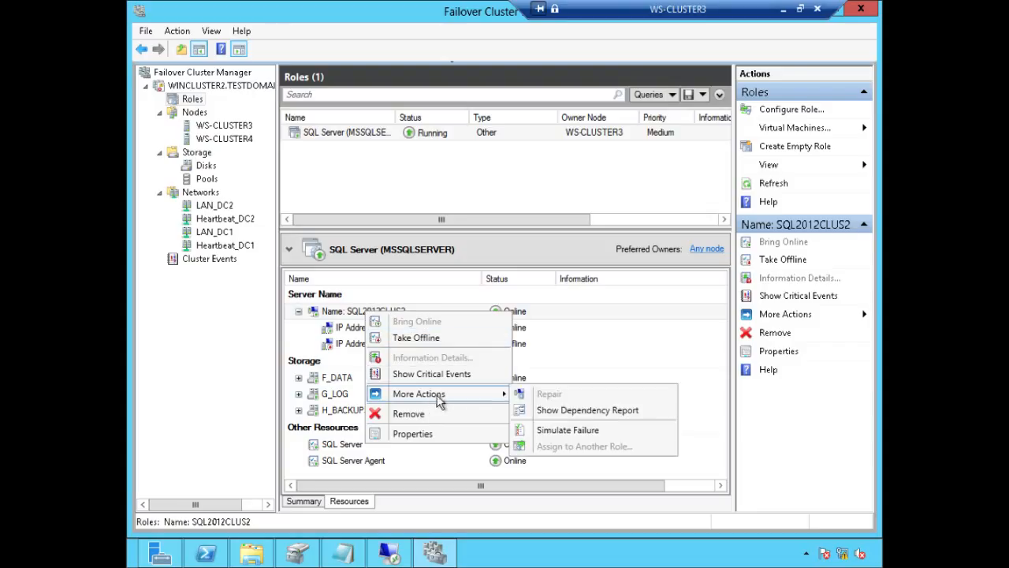
click(587, 409)
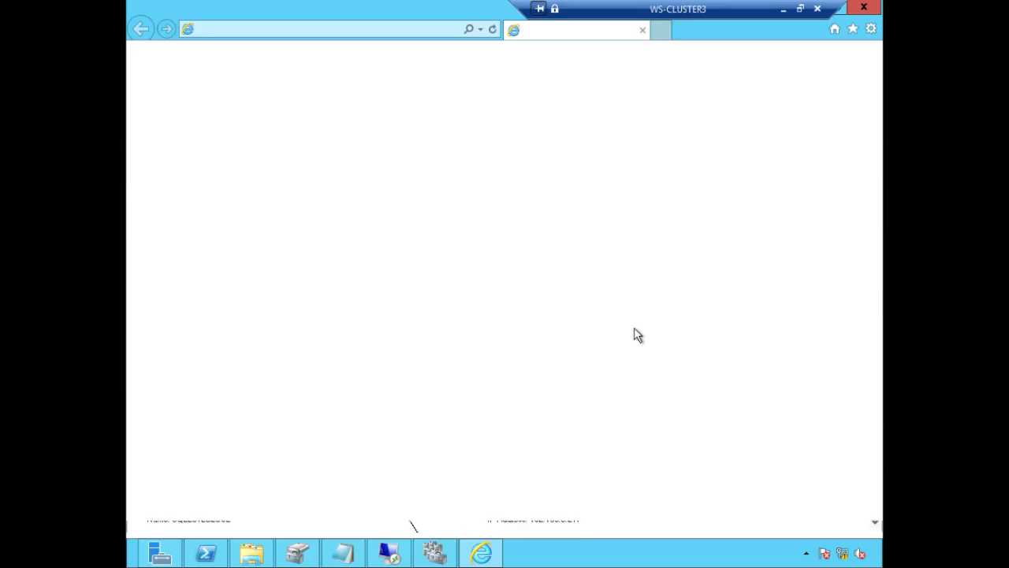
drag(871, 301, 874, 400)
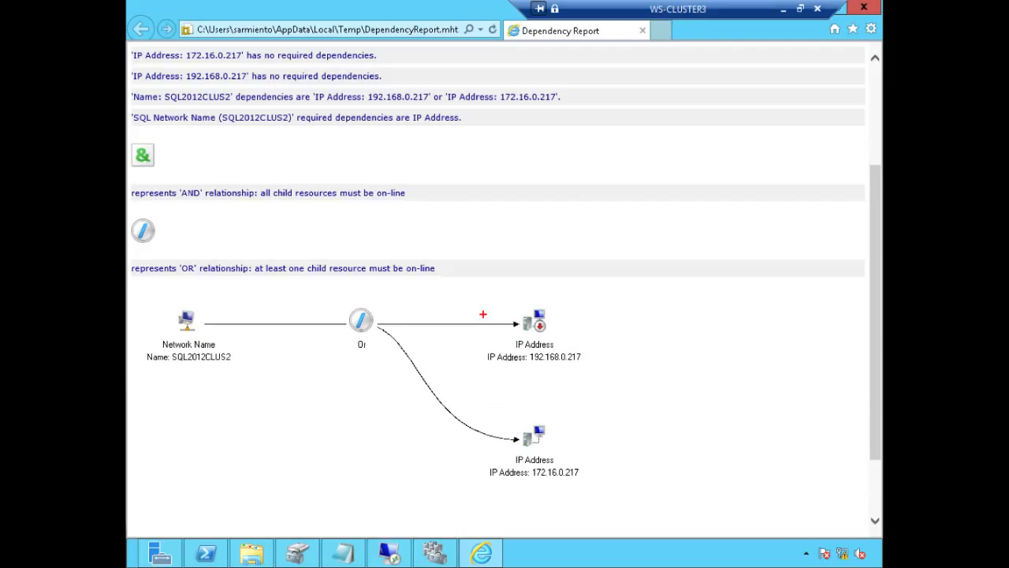
mouse_move(474, 309)
mouse_down()
mouse_move(496, 360)
mouse_move(588, 369)
mouse_up()
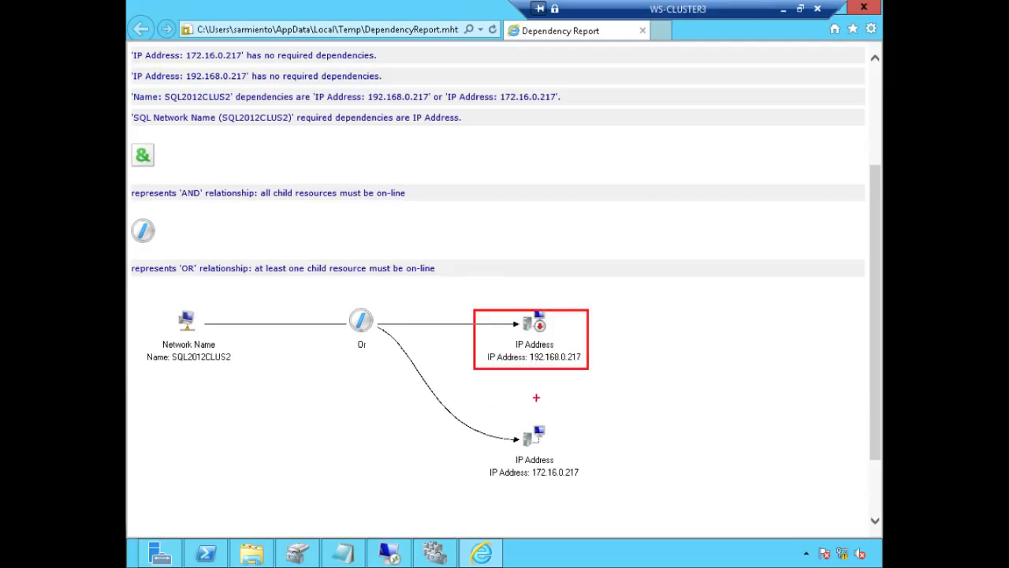
drag(476, 402, 601, 480)
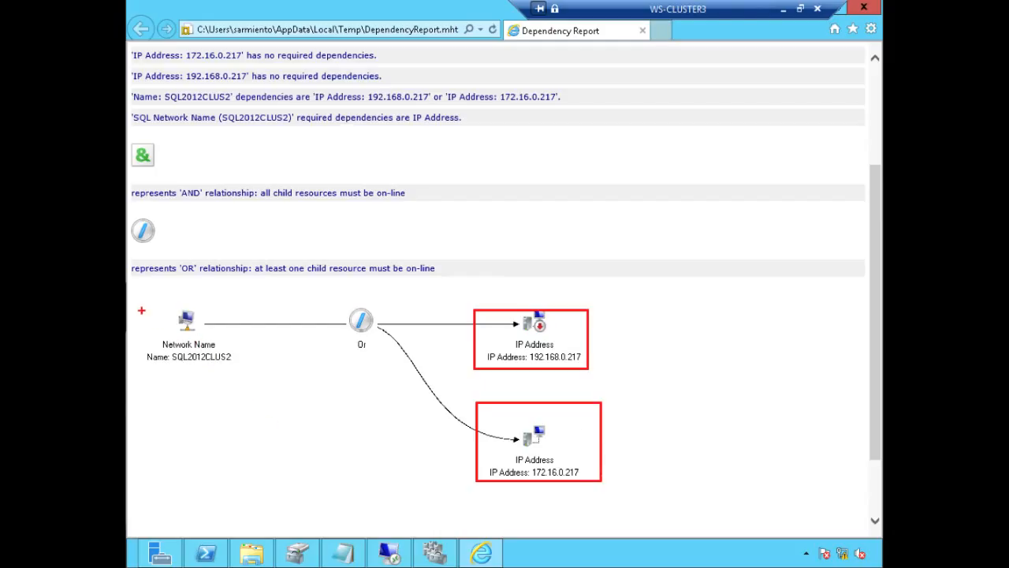
drag(141, 310, 237, 375)
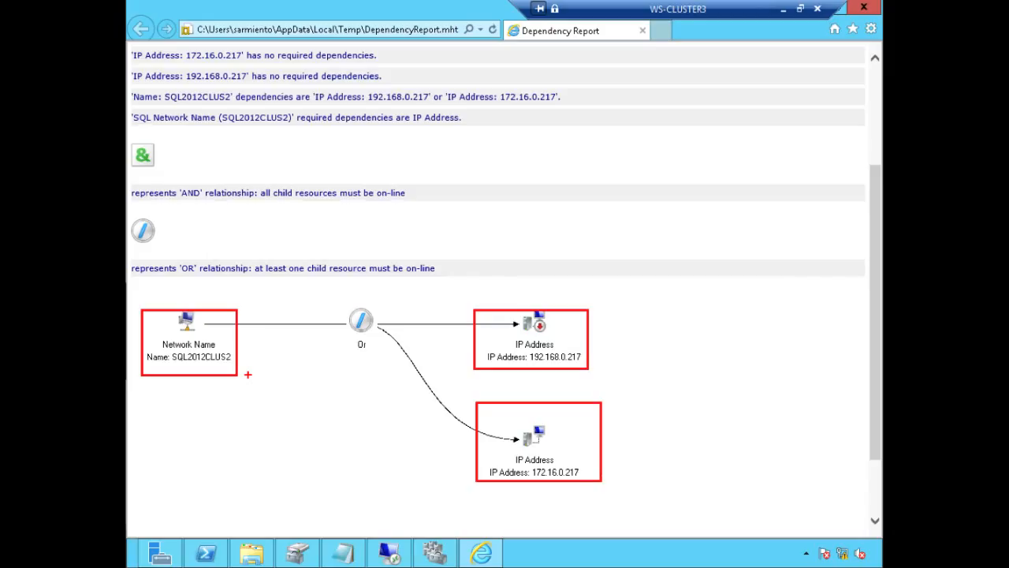
key(Escape)
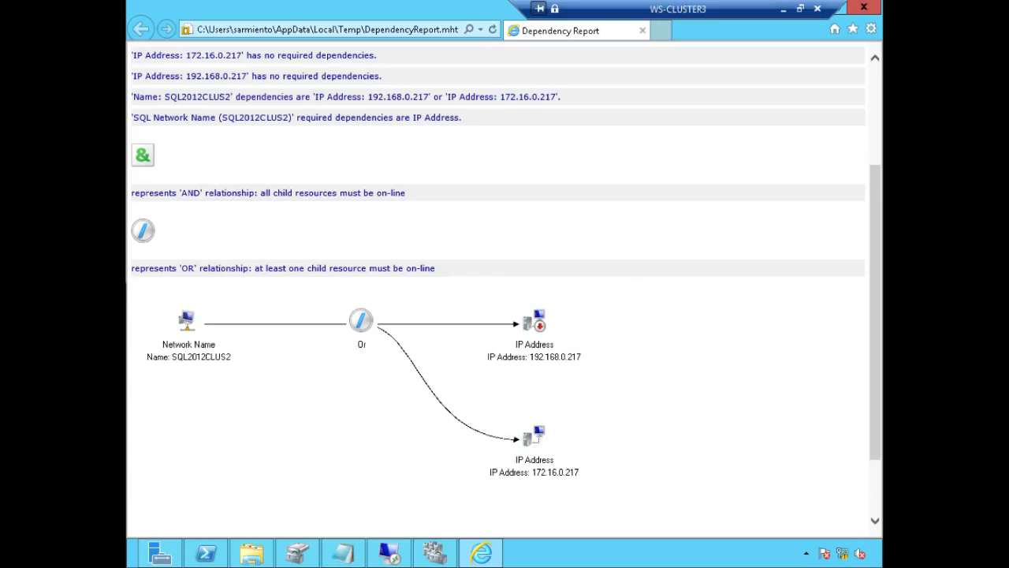
Step: Close the network name report and generate the SQL Server resource's dependency report
click(864, 7)
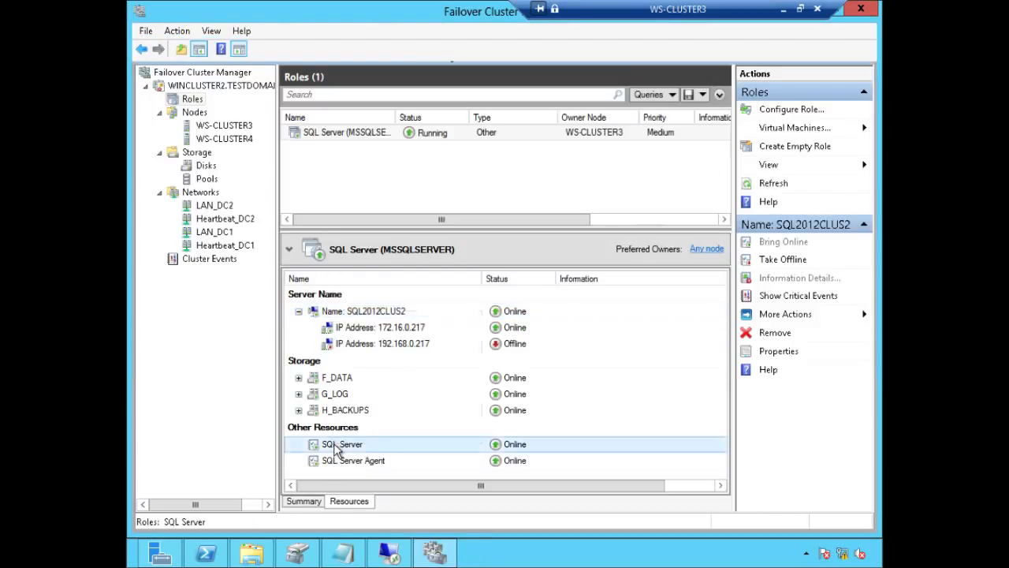
right_click(337, 445)
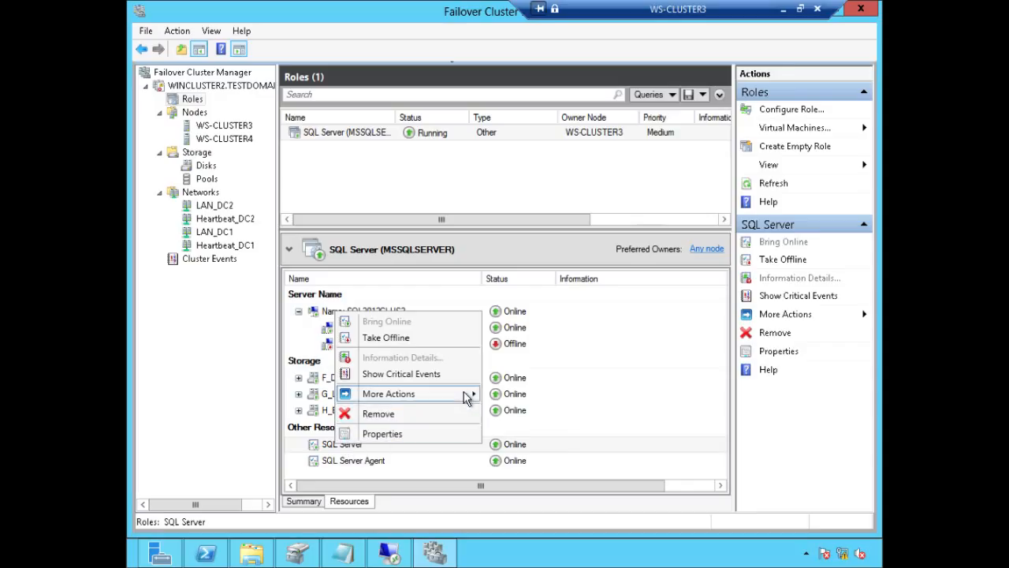
mouse_move(467, 396)
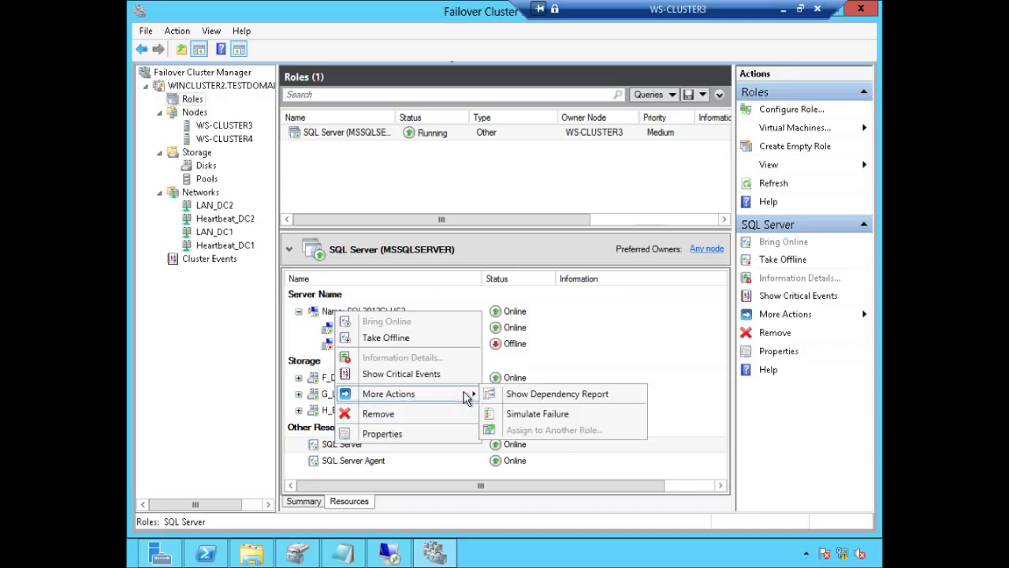
click(562, 394)
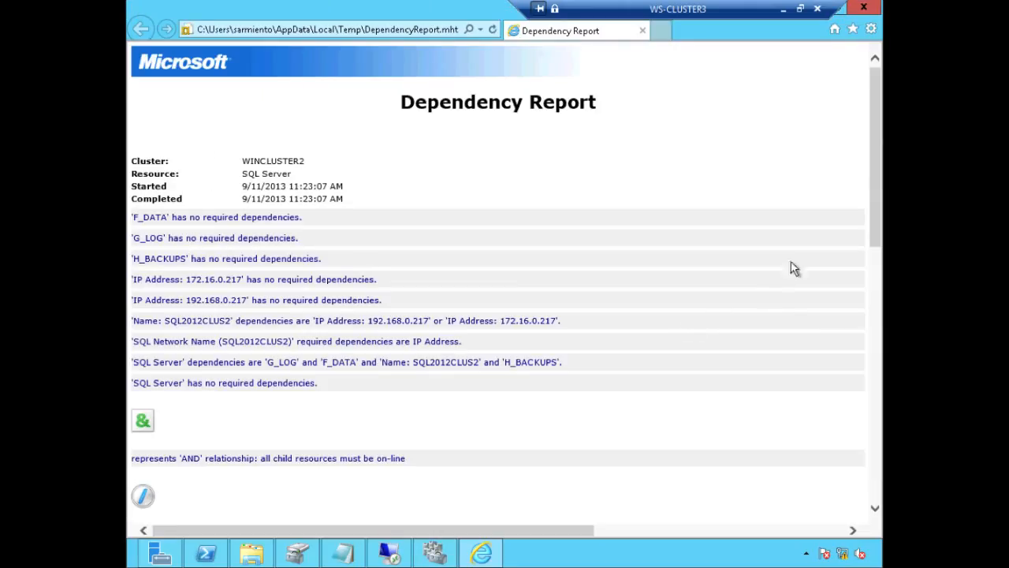
Step: Review the SQL Server dependency diagram linking SQL2012CLUS2 to 192.168.0.217 OR 172.16.0.217, then close it
drag(873, 230, 884, 402)
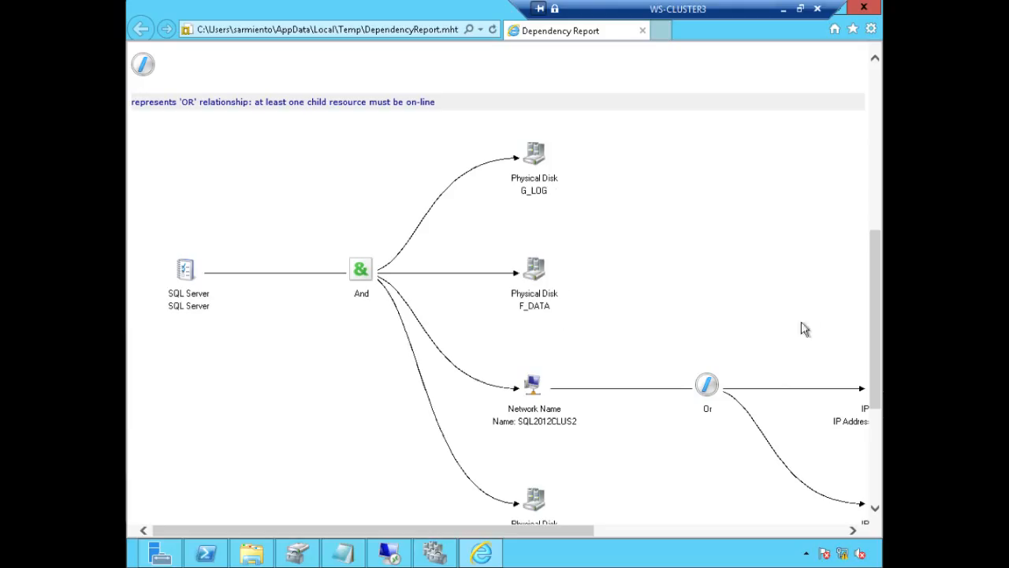
drag(870, 320, 875, 340)
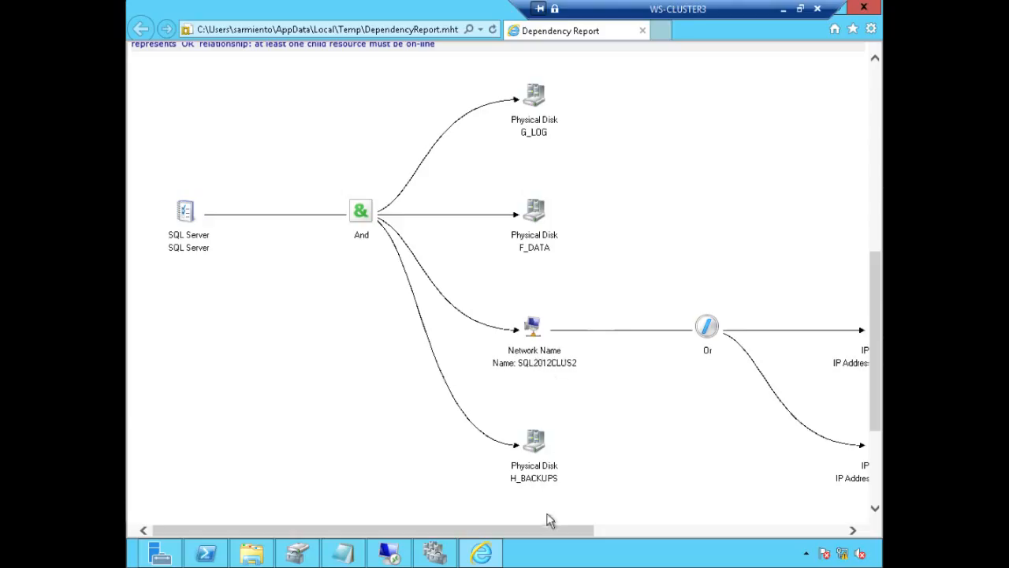
drag(549, 534, 659, 528)
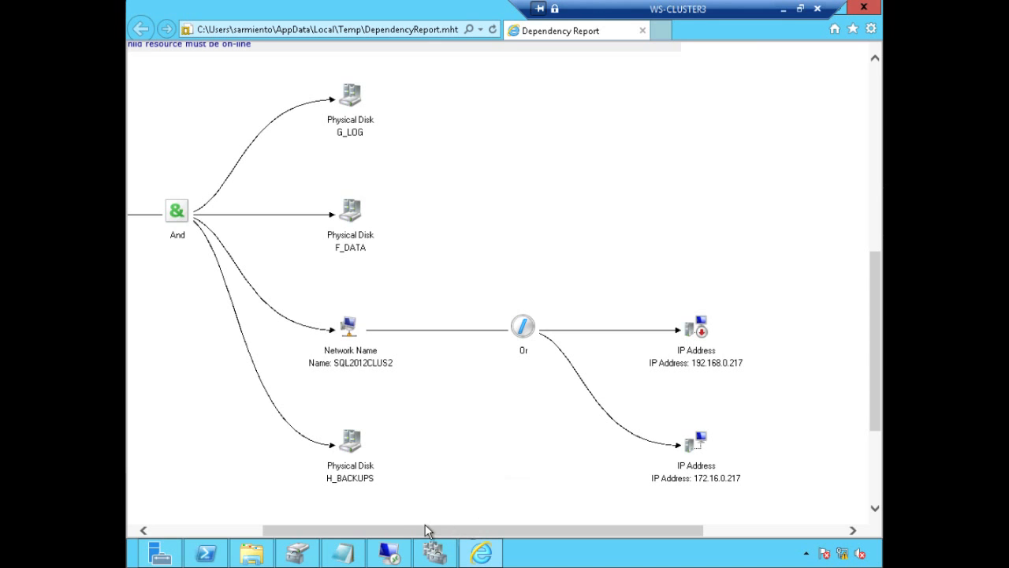
drag(421, 535, 254, 534)
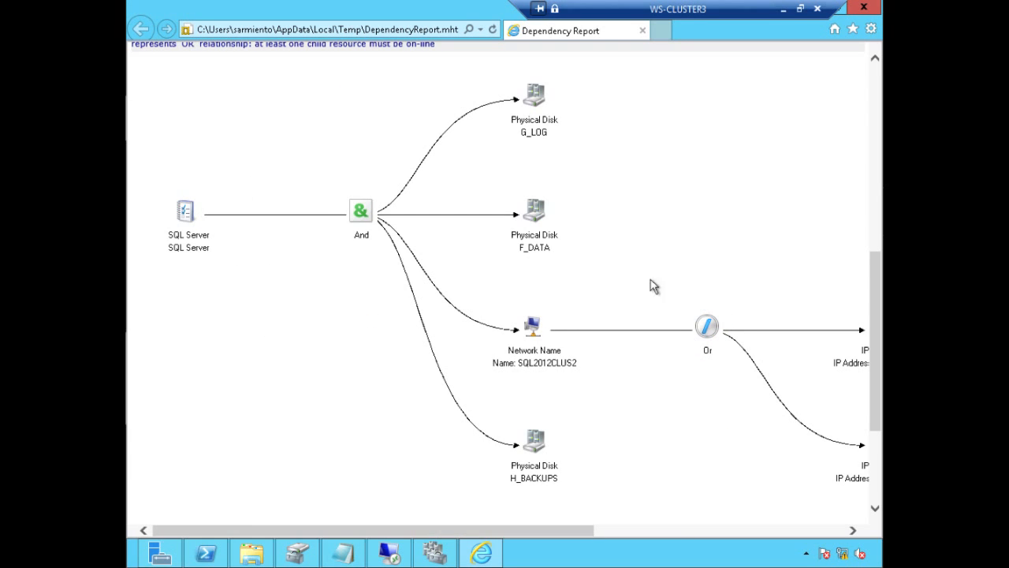
click(863, 10)
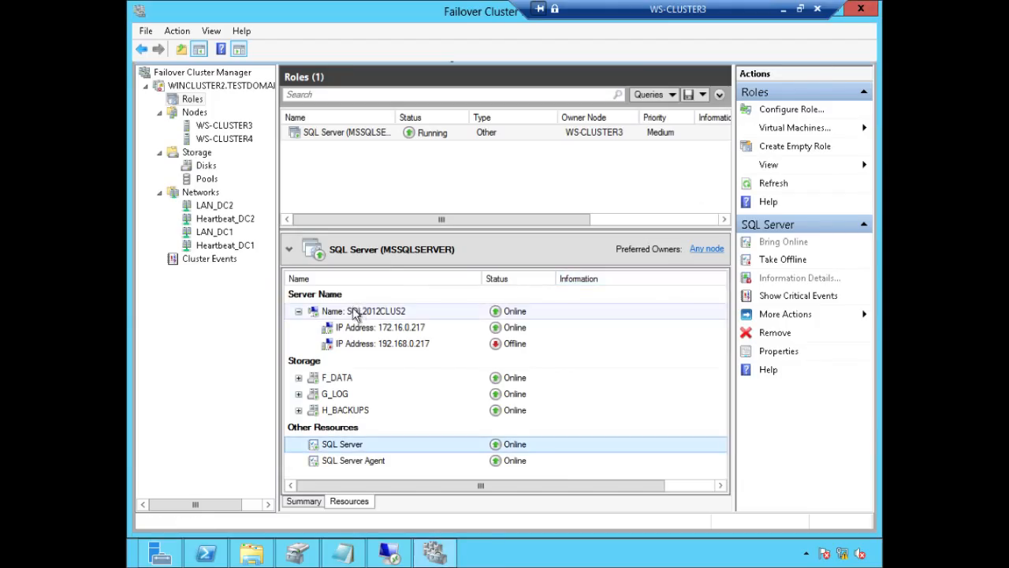
Step: Enlarge the resource details pane, check SQL2012CLUS2's actions menu, then switch to the WS-CLUSTER4 session
drag(496, 229, 496, 201)
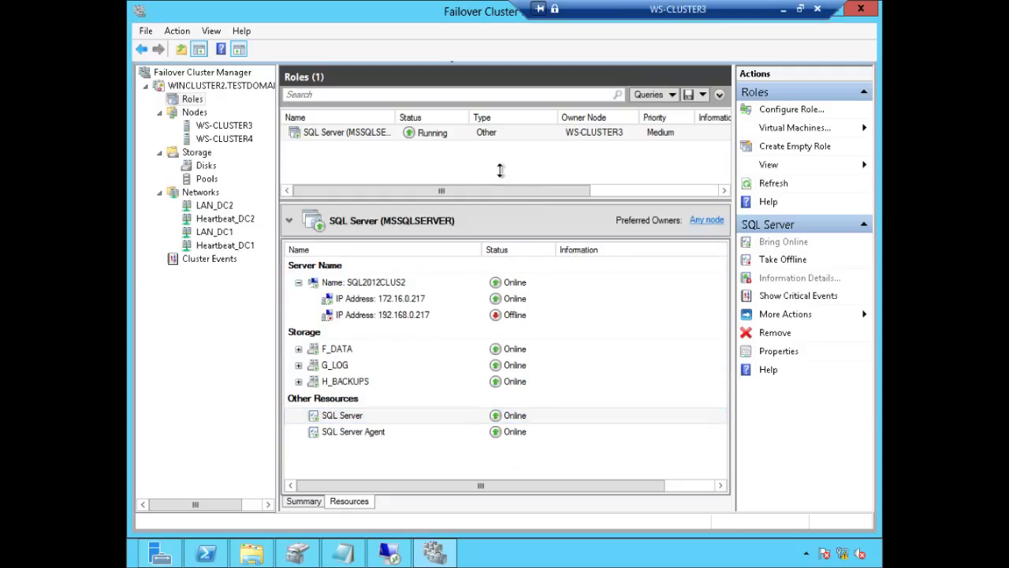
right_click(391, 283)
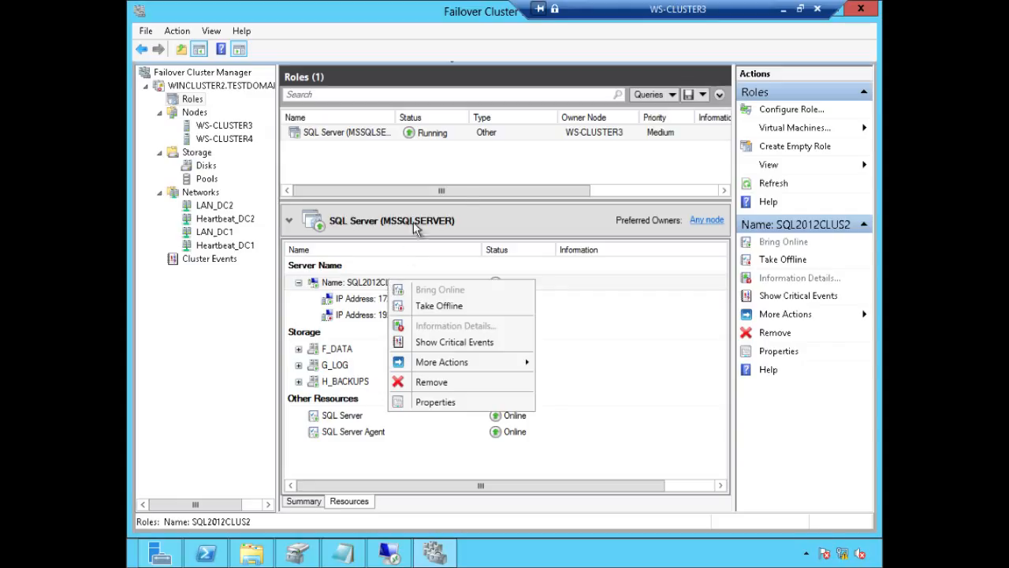
click(461, 199)
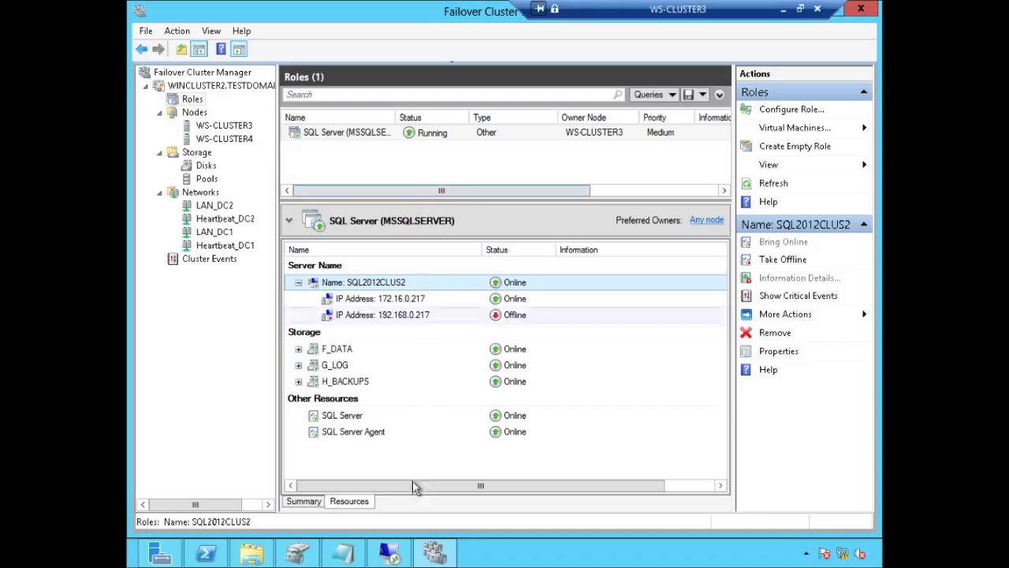
click(395, 557)
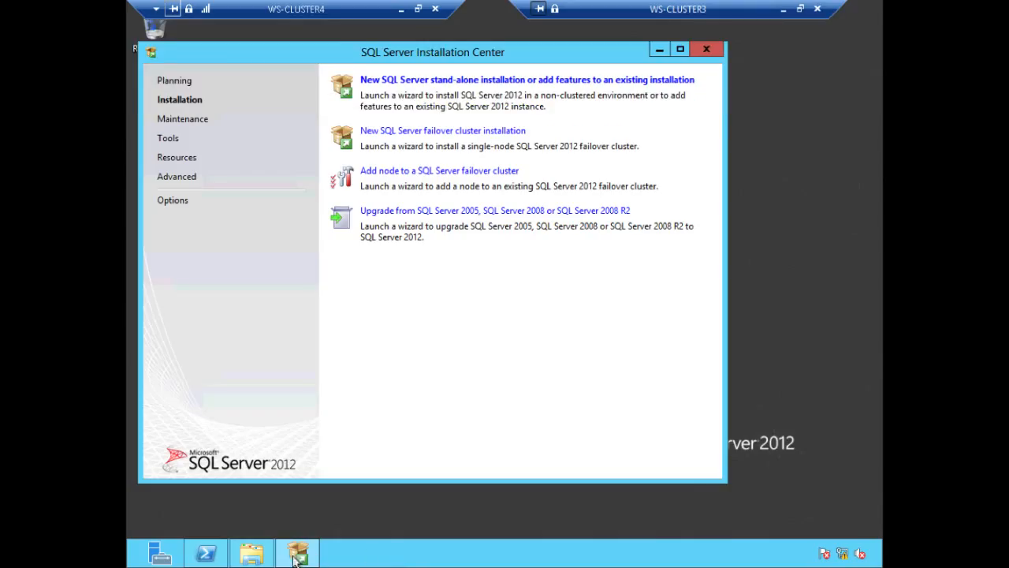
Step: Create a new folder named MSSQL on the TEMPDB (E:) drive
click(252, 553)
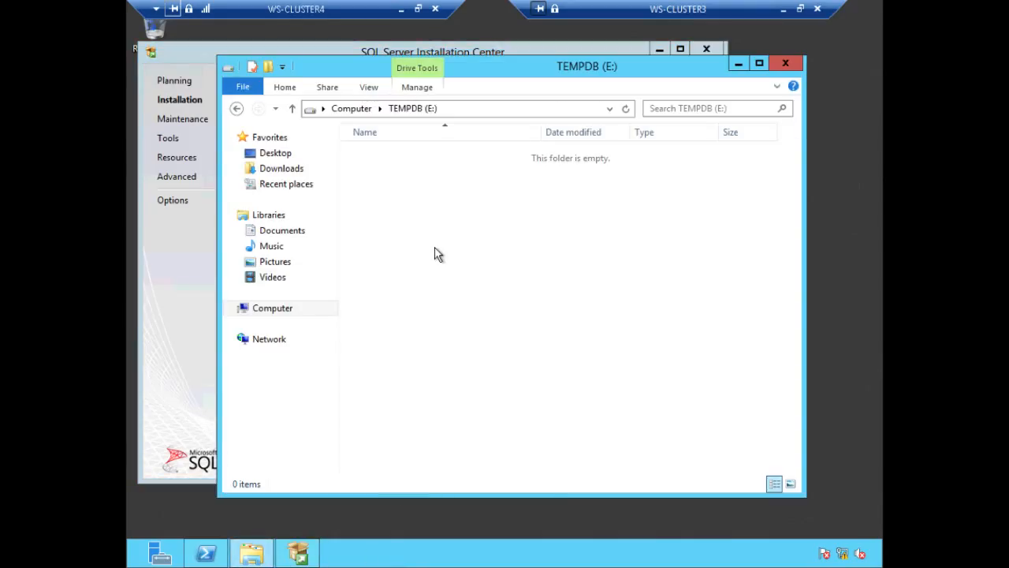
right_click(434, 255)
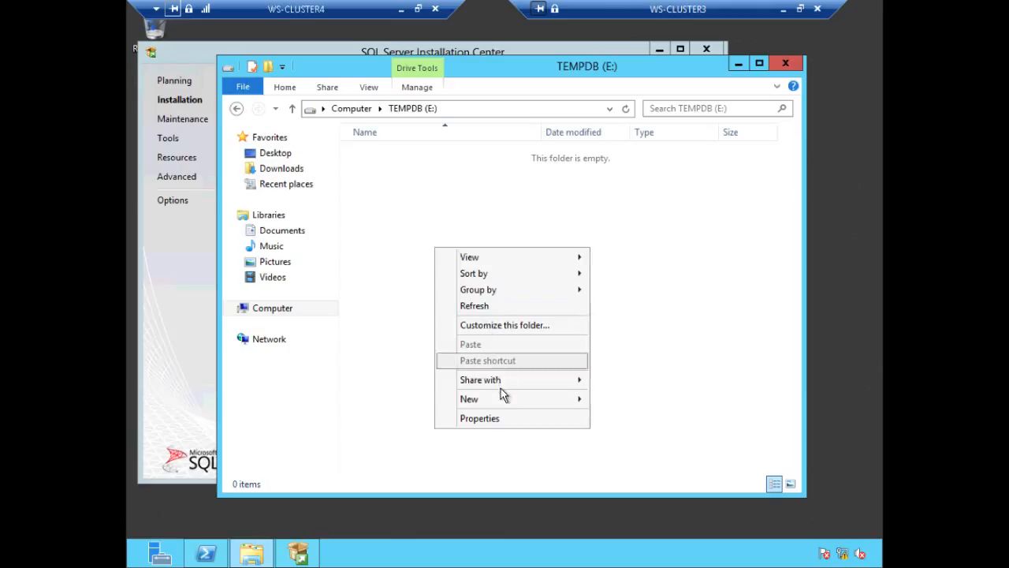
mouse_move(506, 398)
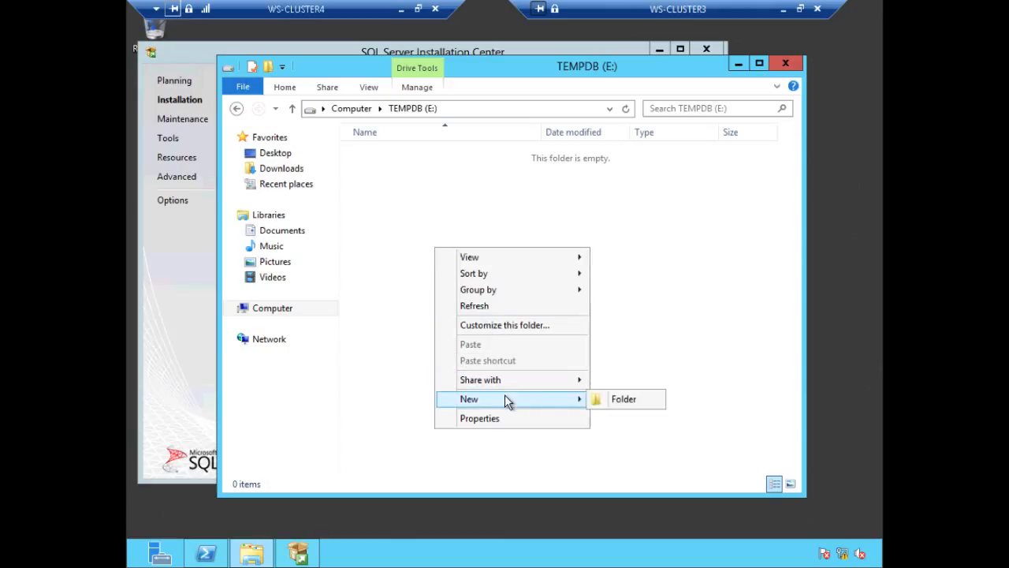
click(647, 399)
text(MSSQL)
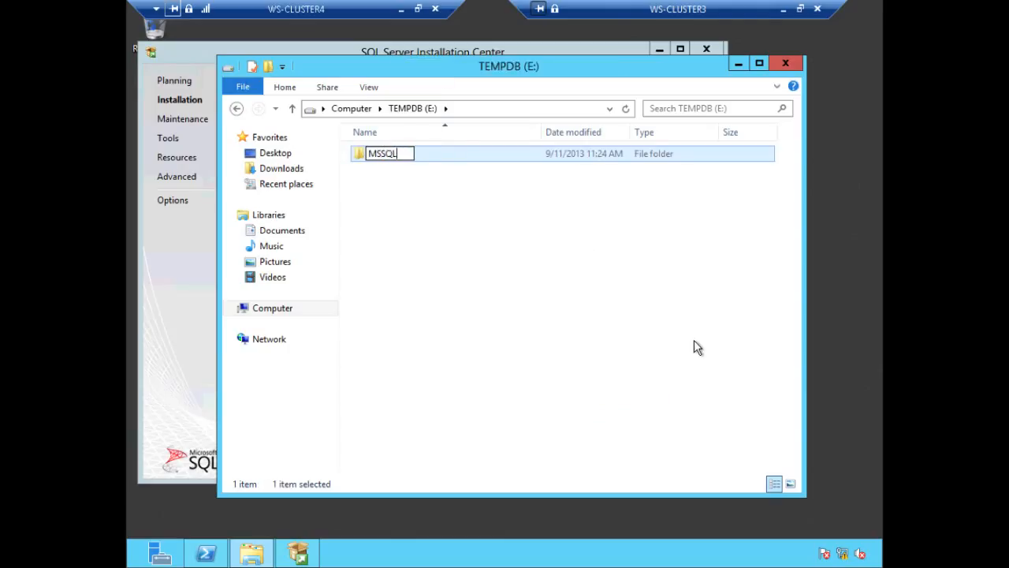
key(Return)
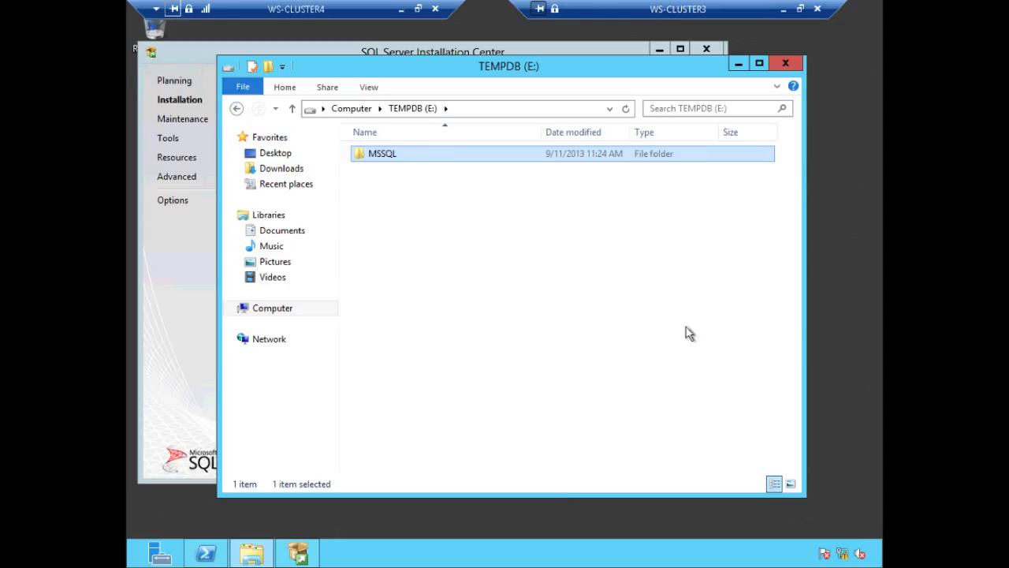
Step: Grant the sqlservice account Full control on the MSSQL folder, then return to WS-CLUSTER3
right_click(593, 158)
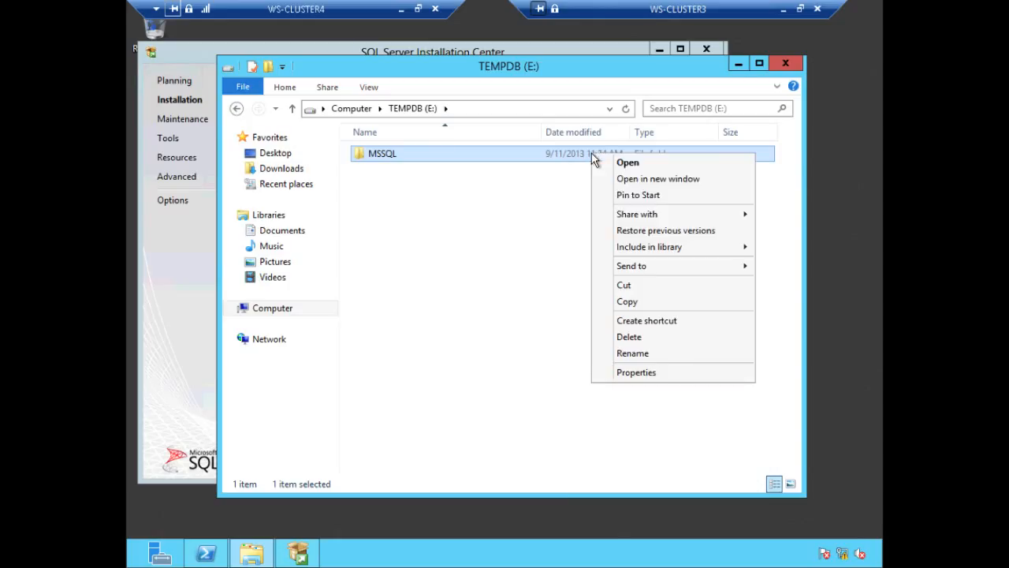
click(658, 374)
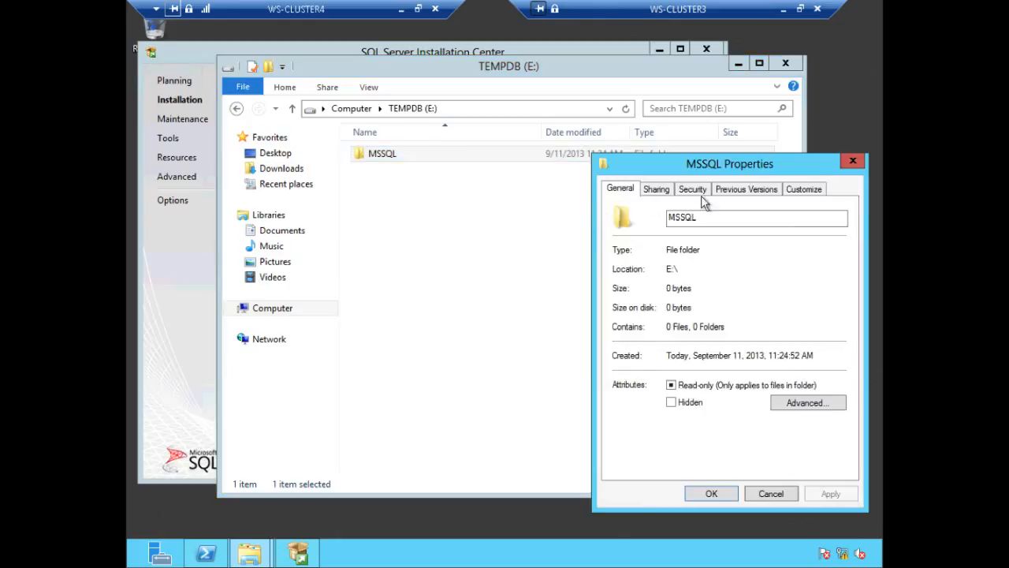
click(693, 189)
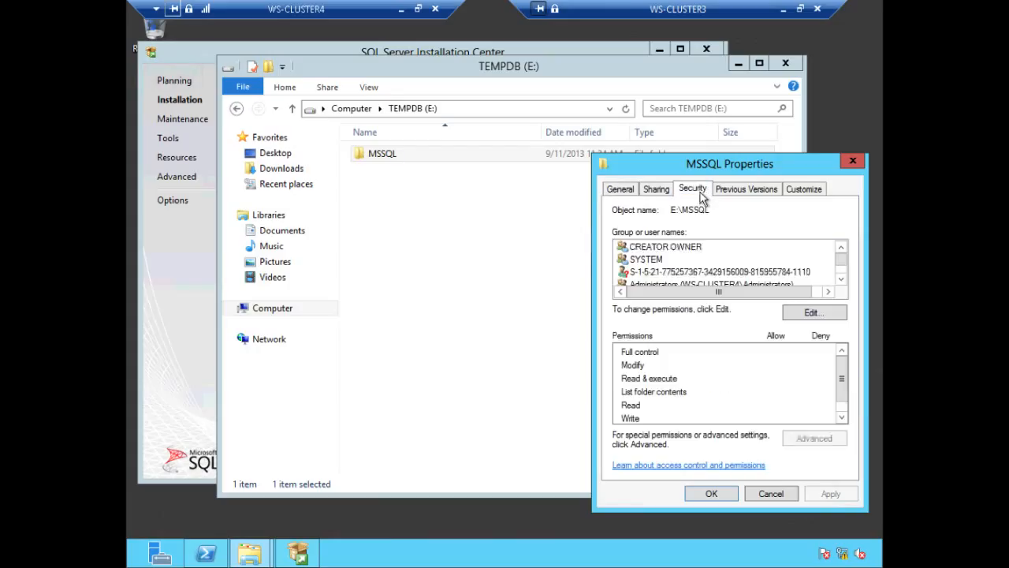
click(806, 316)
click(767, 375)
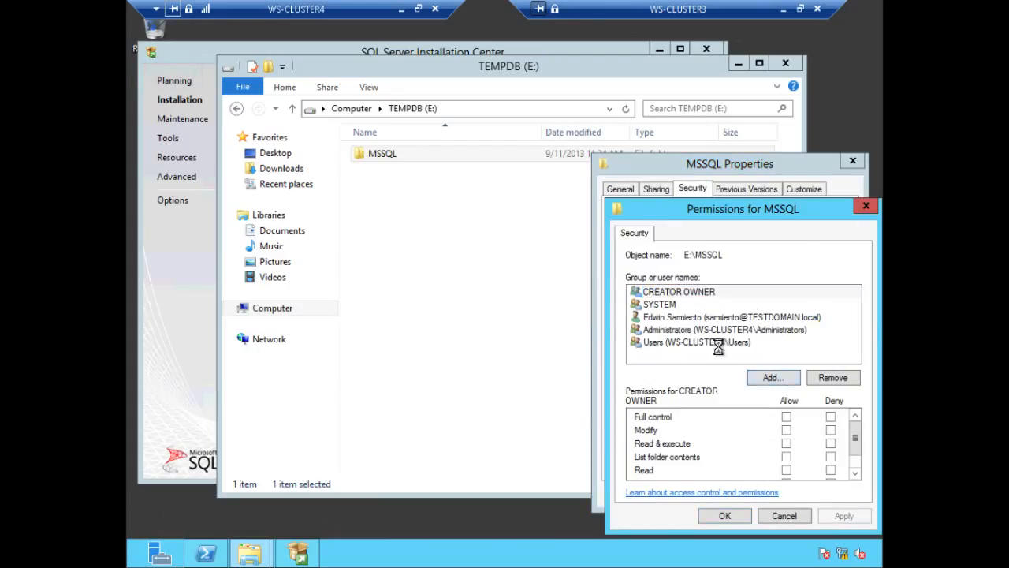
text(sqls)
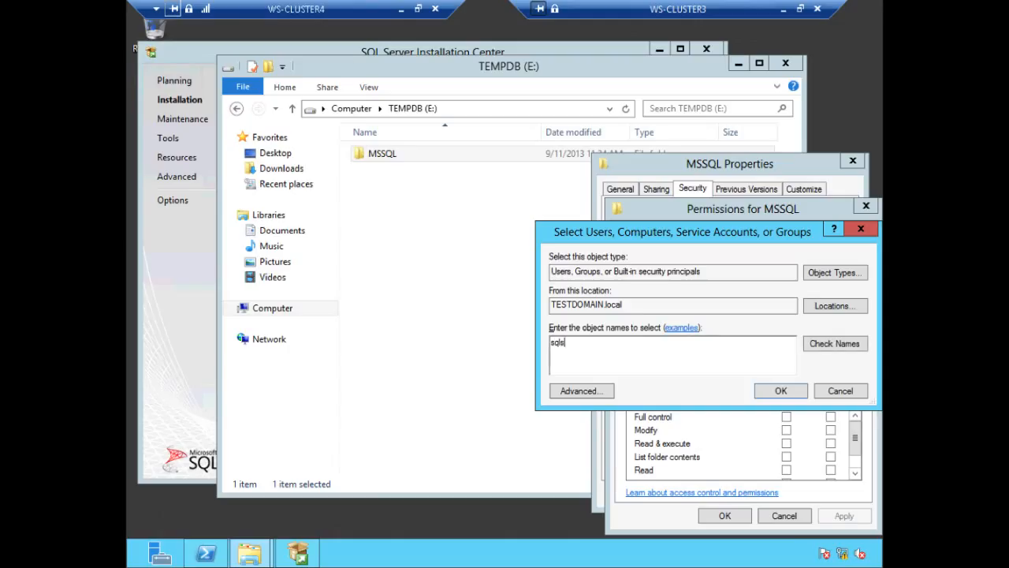
text(ervice)
click(835, 343)
click(788, 391)
click(787, 417)
click(843, 515)
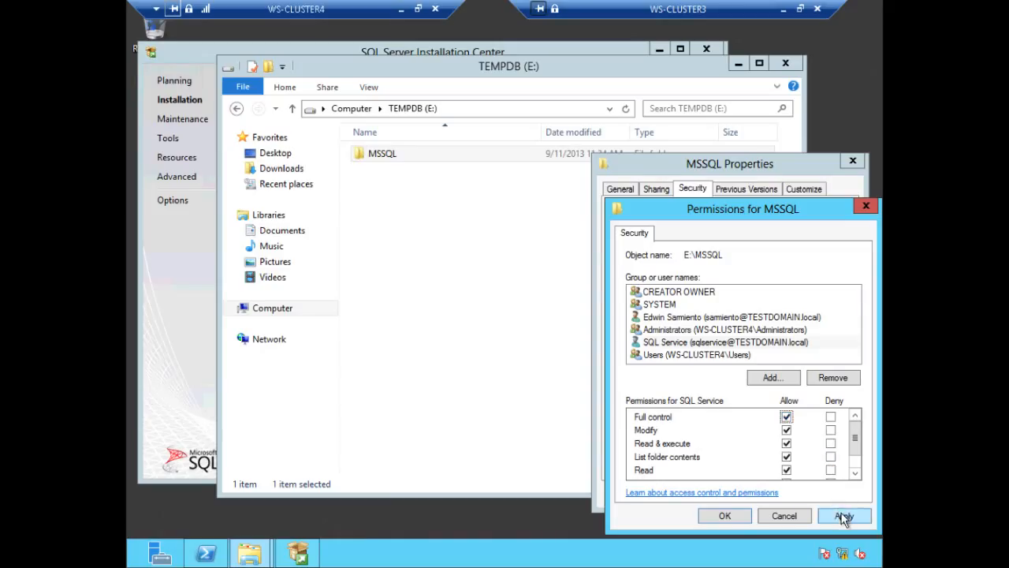
click(724, 516)
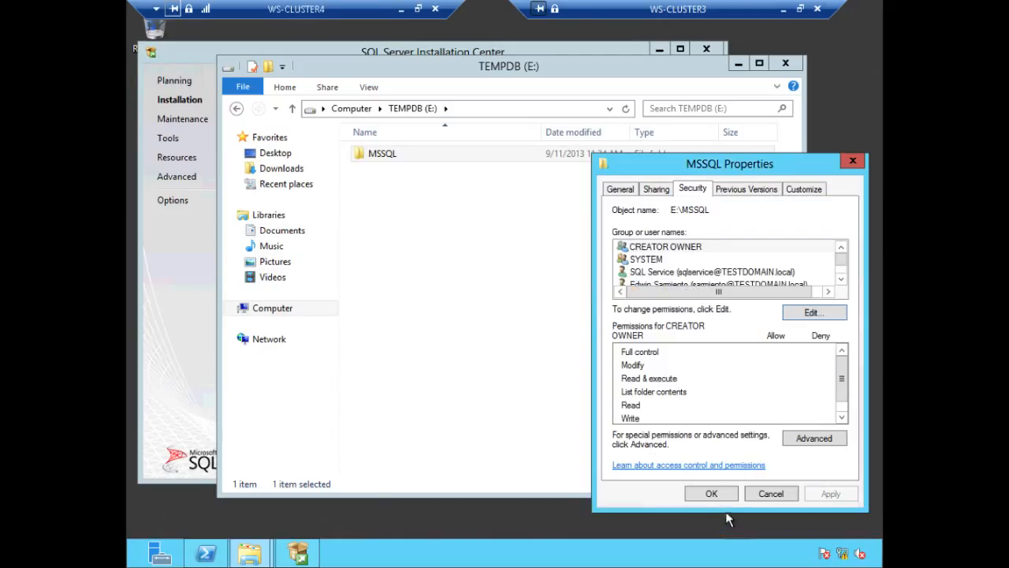
click(714, 495)
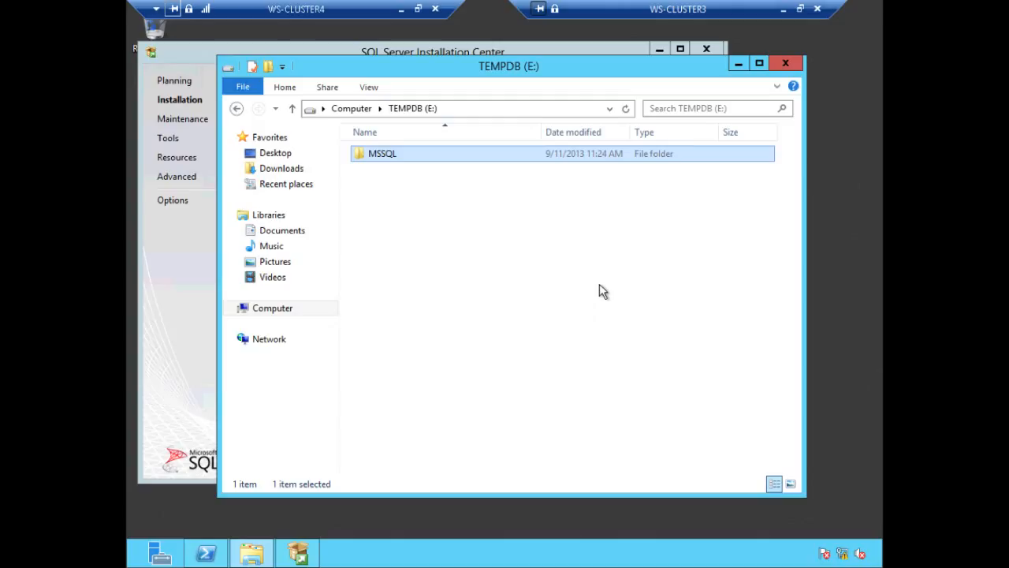
click(400, 8)
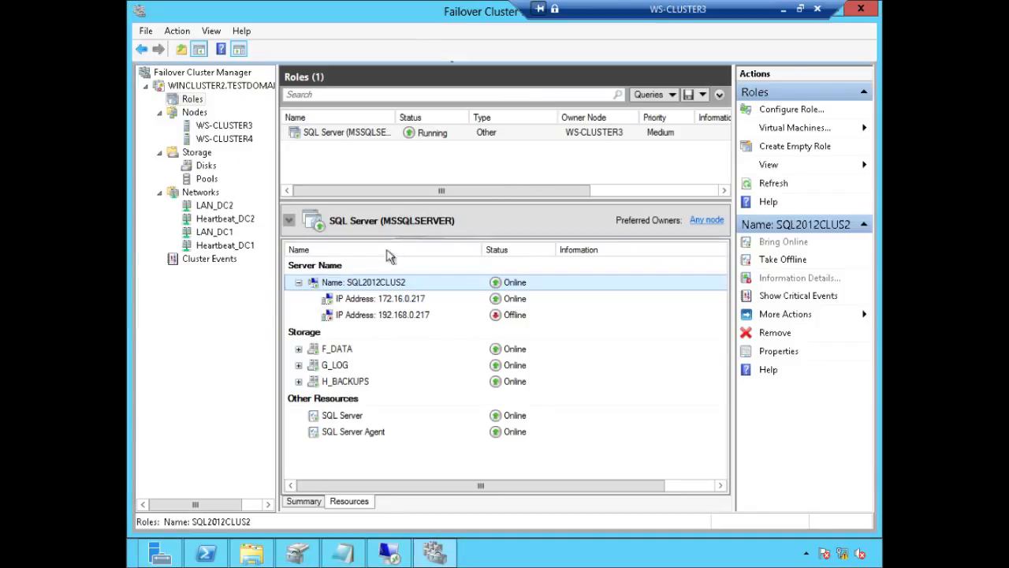
Step: Move the SQL Server (MSSQLSERVER) role to node WS-CLUSTER4
click(357, 129)
right_click(356, 129)
mouse_move(462, 194)
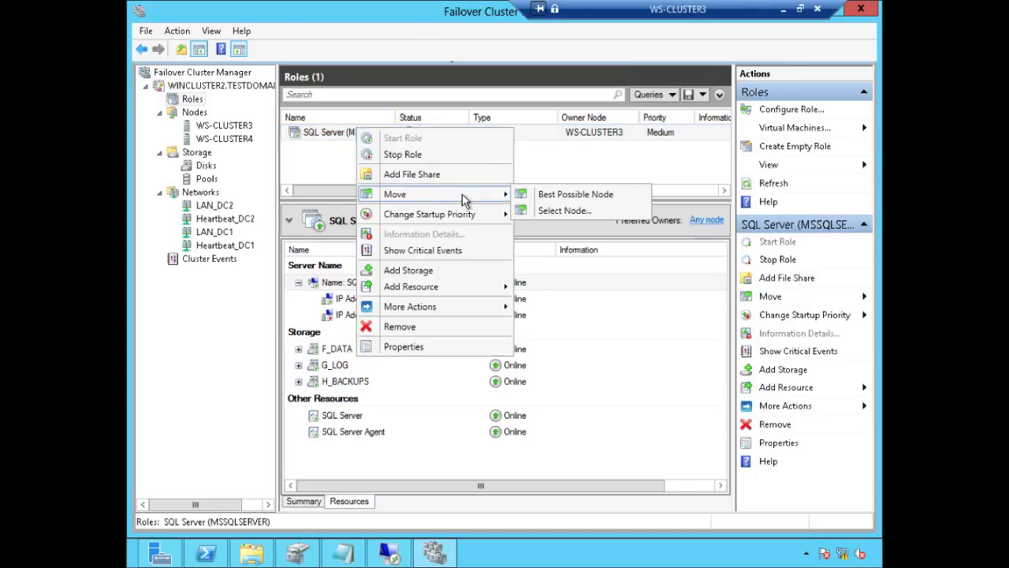
click(583, 212)
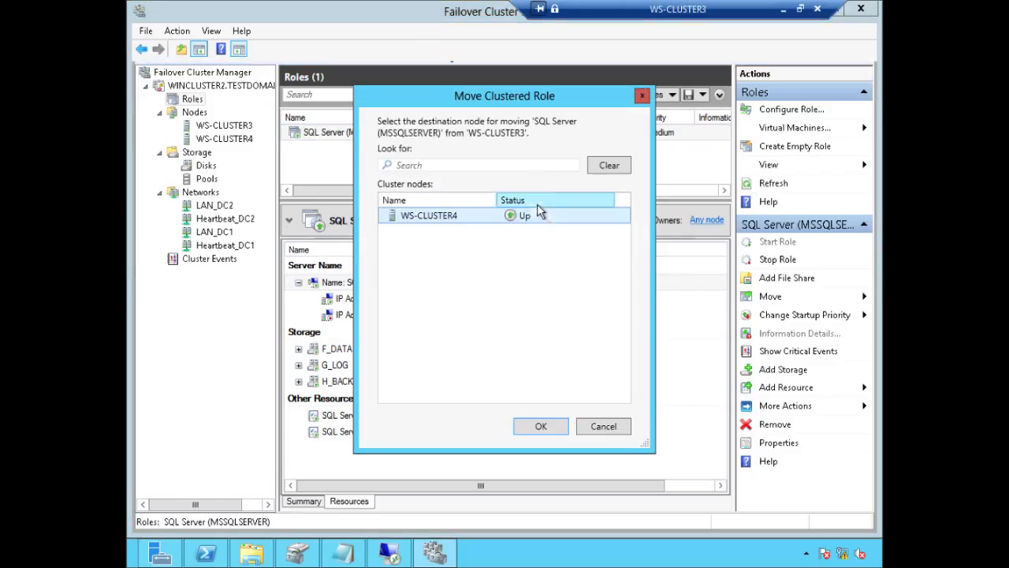
click(541, 427)
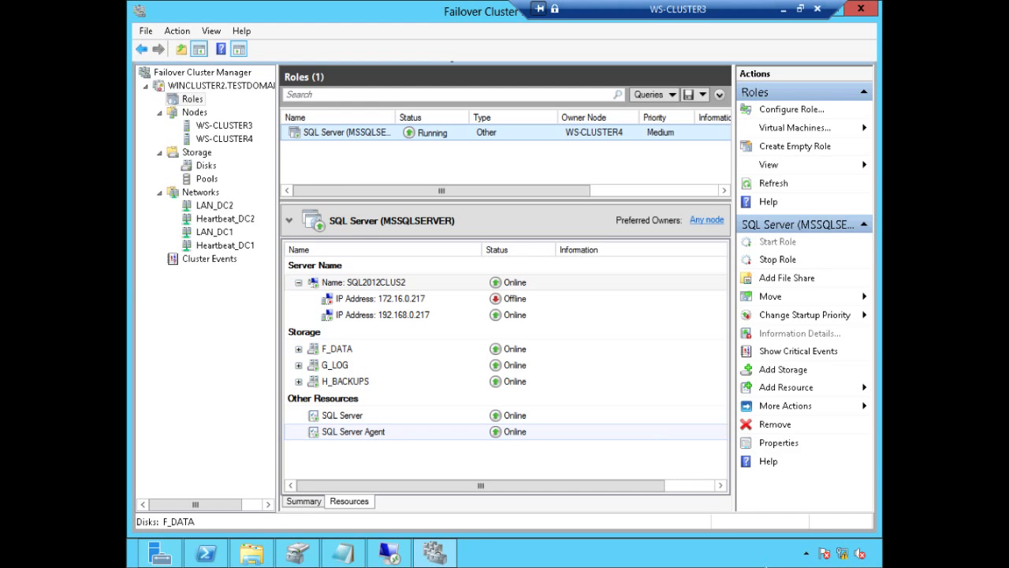
click(206, 554)
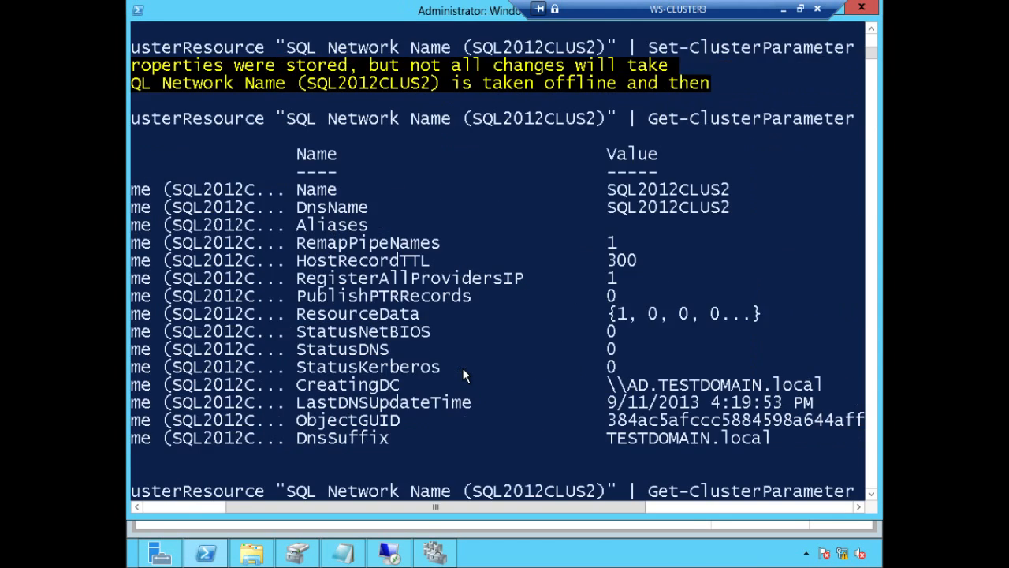
Step: Rerun Get-ClusterResource | Select Name, ResourceType and review SQL IP Address 1 and 2
key(Up)
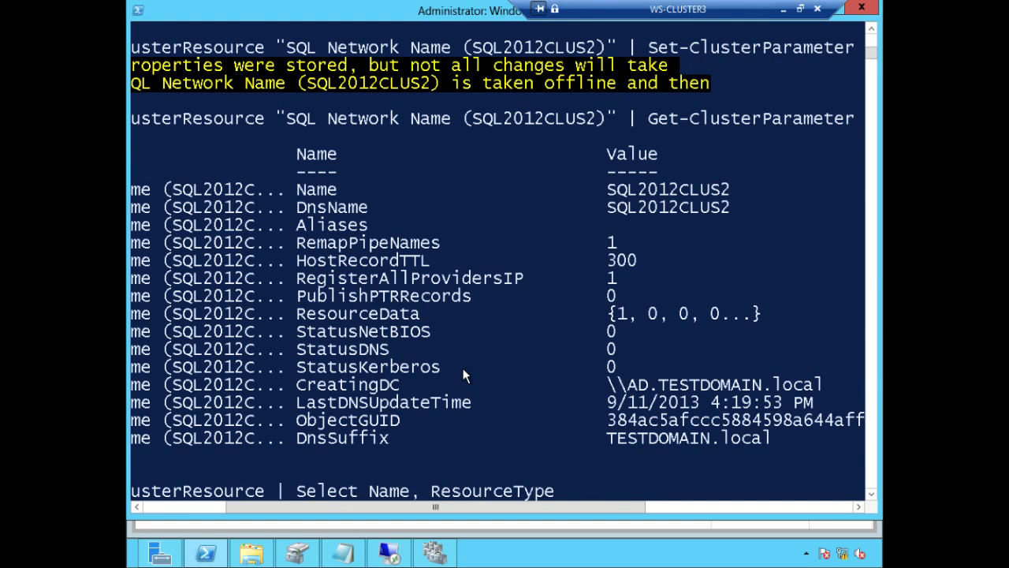
key(Return)
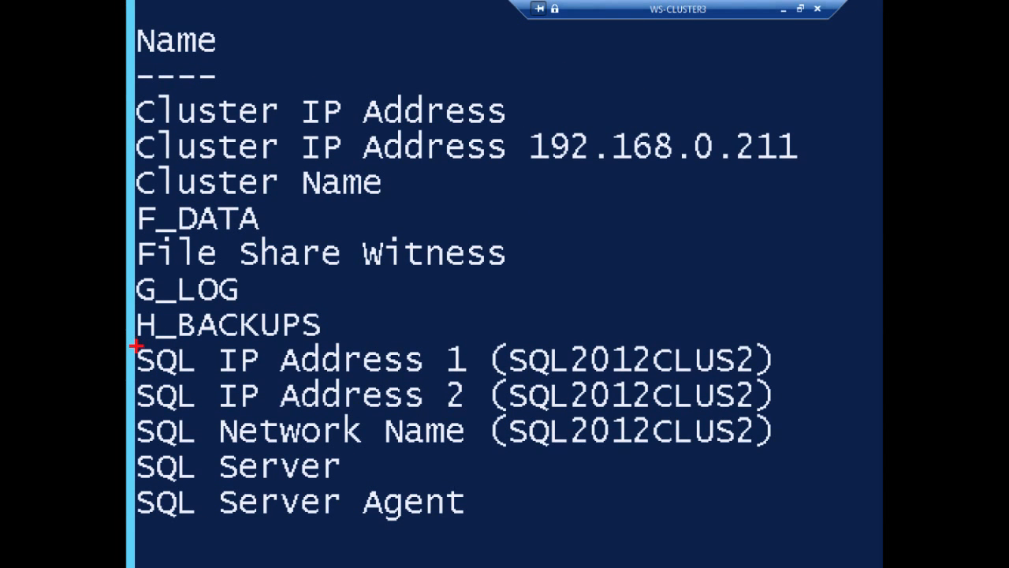
mouse_move(137, 343)
mouse_down()
mouse_move(266, 425)
mouse_move(536, 437)
mouse_move(880, 417)
mouse_up()
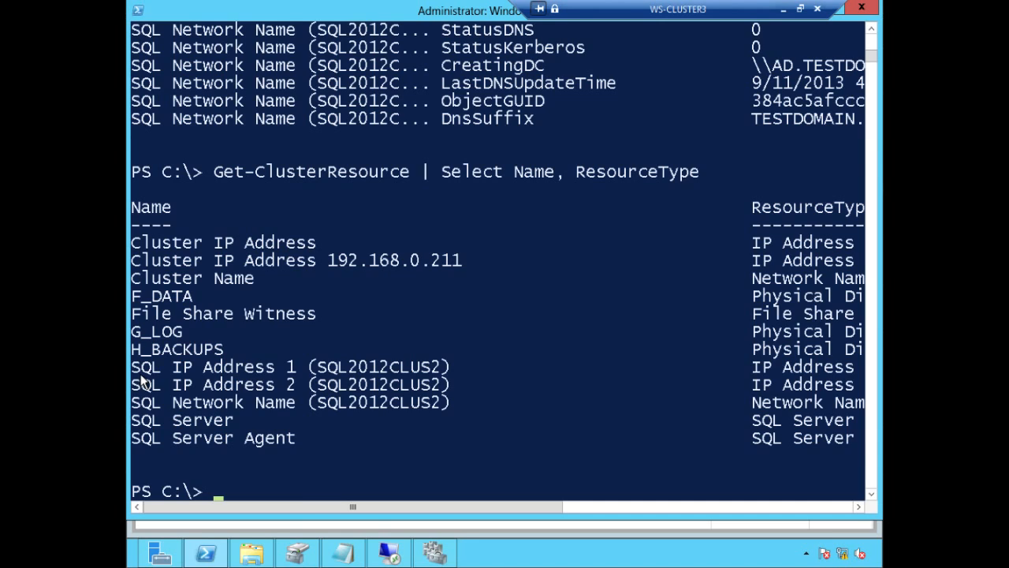
Step: Move the SQL Server role to the best possible node, aiming for WS-CLUSTER3
click(435, 554)
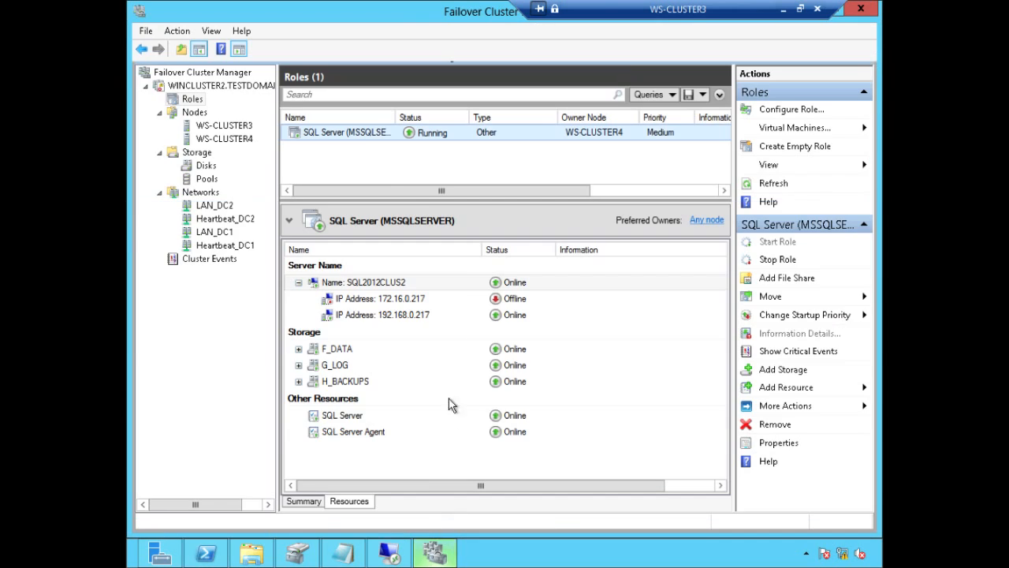
right_click(377, 134)
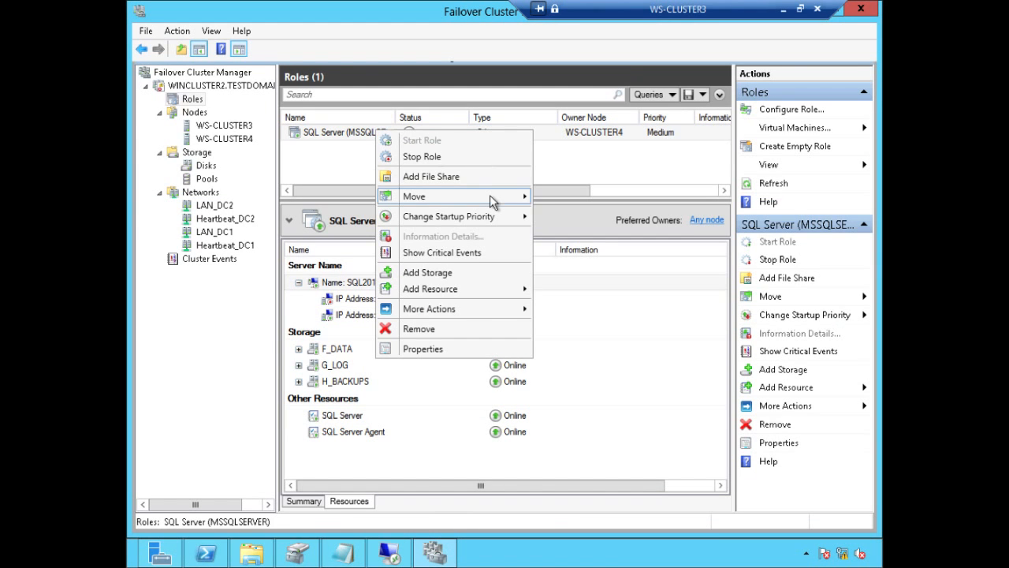
mouse_move(494, 198)
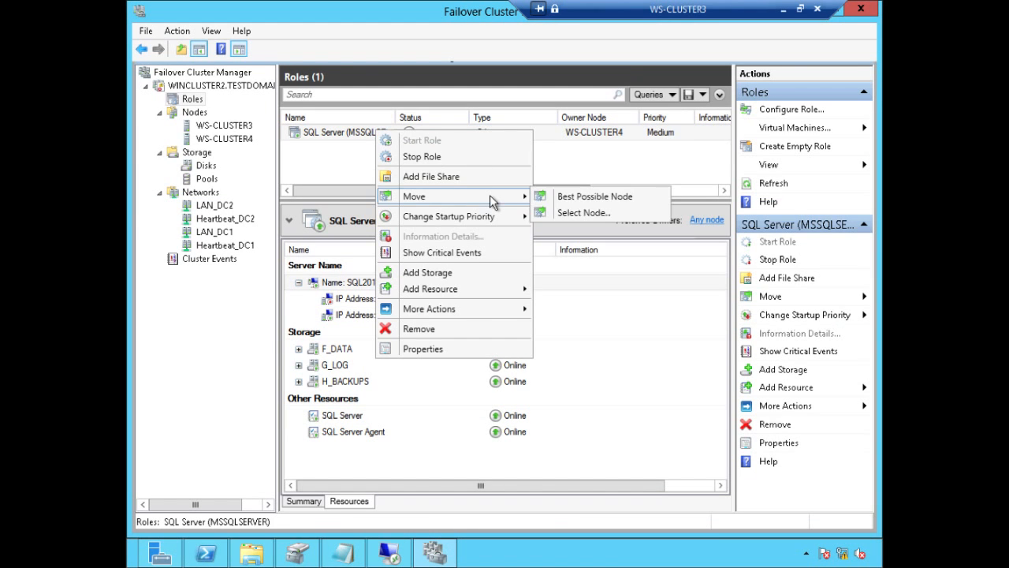
click(622, 198)
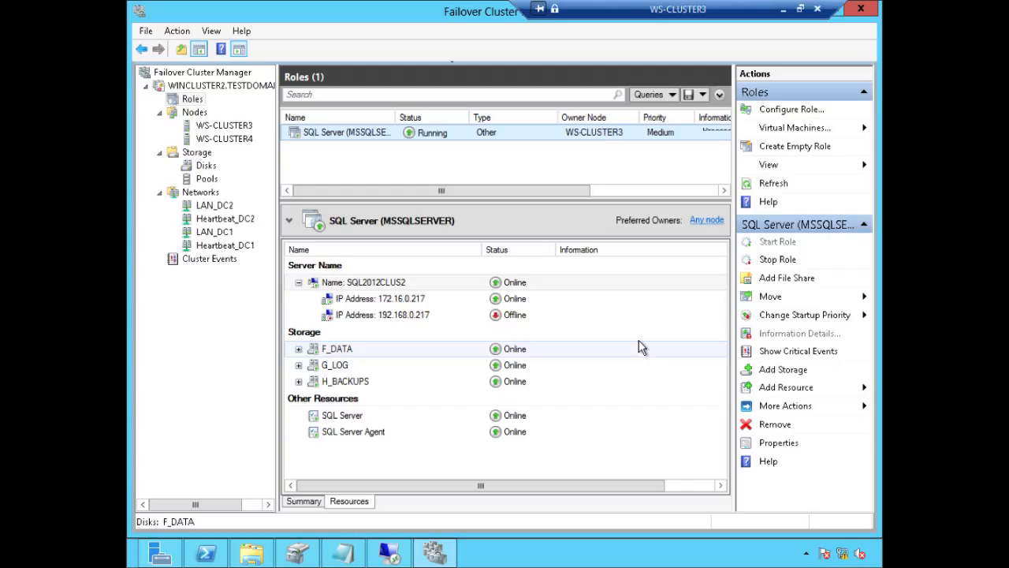
Step: Make WS-CLUSTER3 and WS-CLUSTER4 preferred owners of the SQL Server role at High priority
right_click(538, 132)
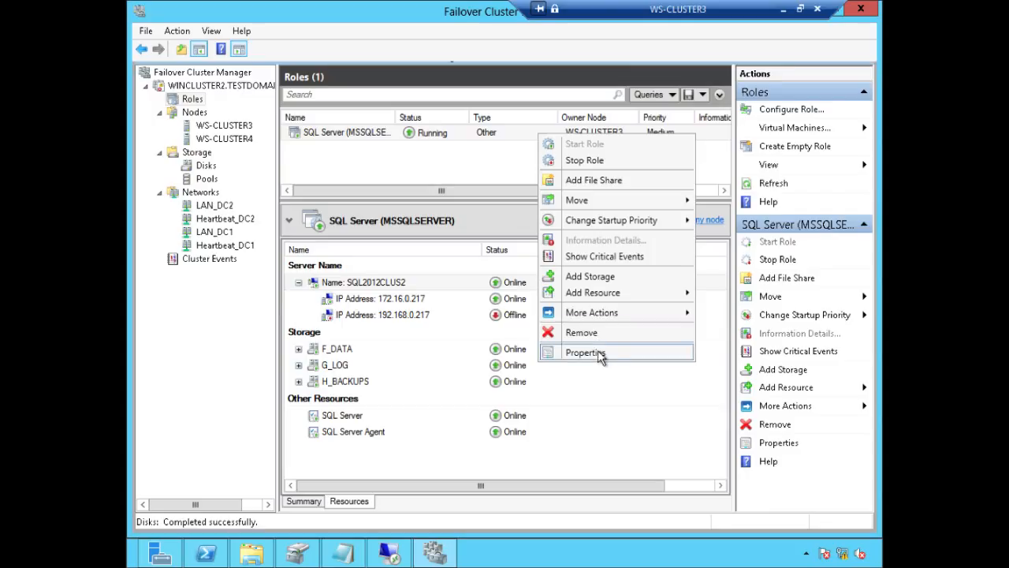
click(476, 227)
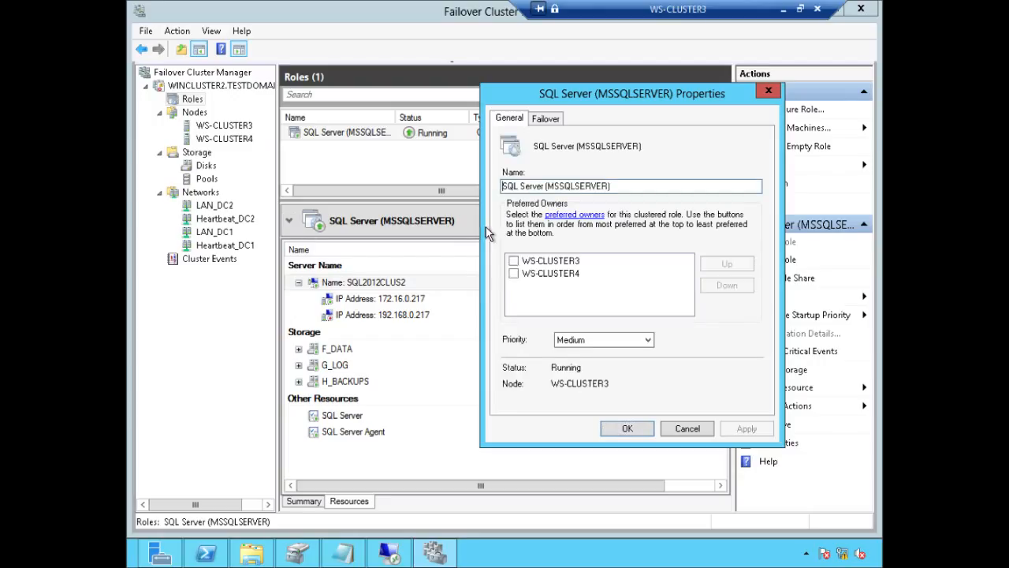
click(513, 261)
click(513, 274)
click(623, 340)
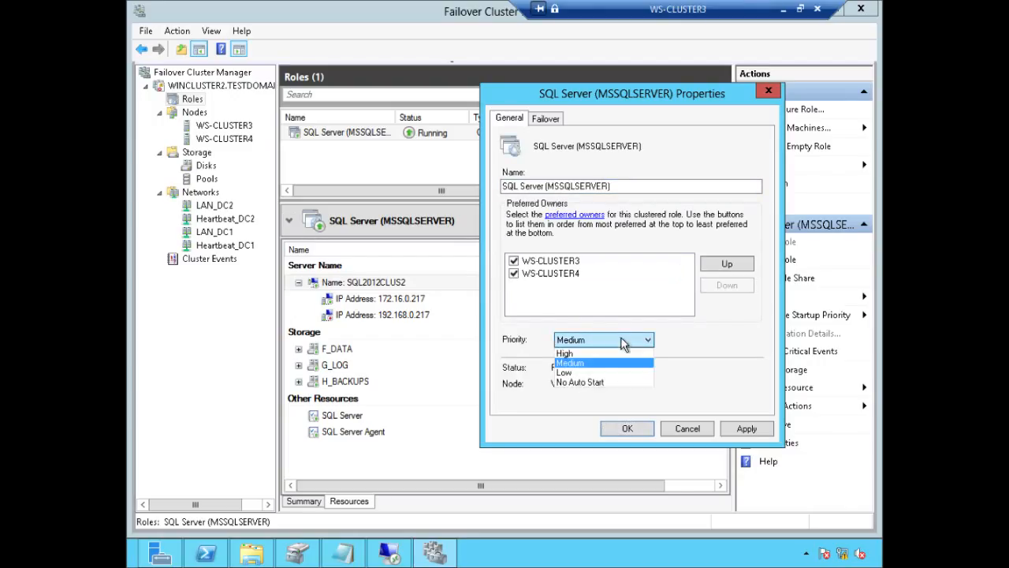
click(591, 353)
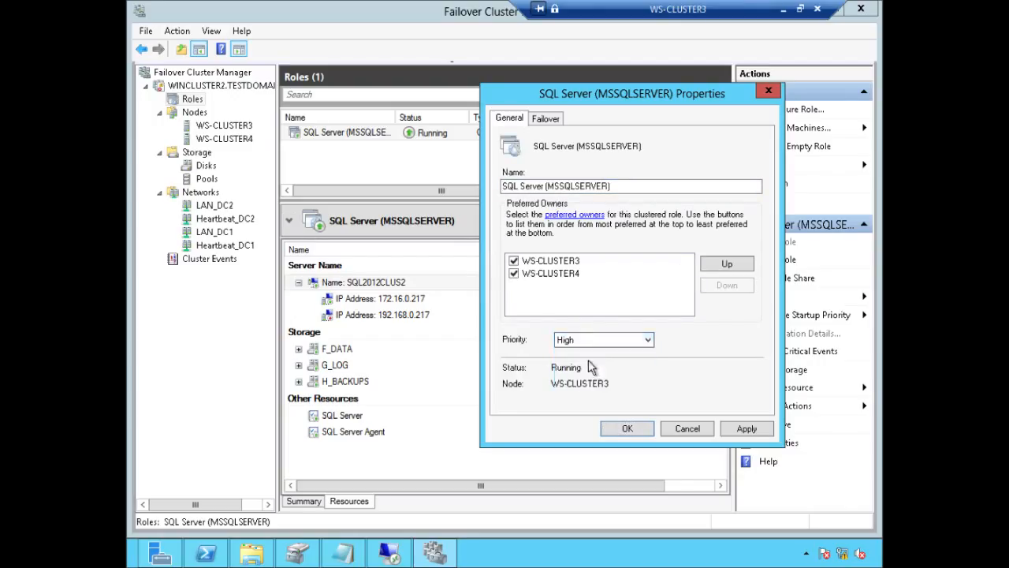
click(631, 429)
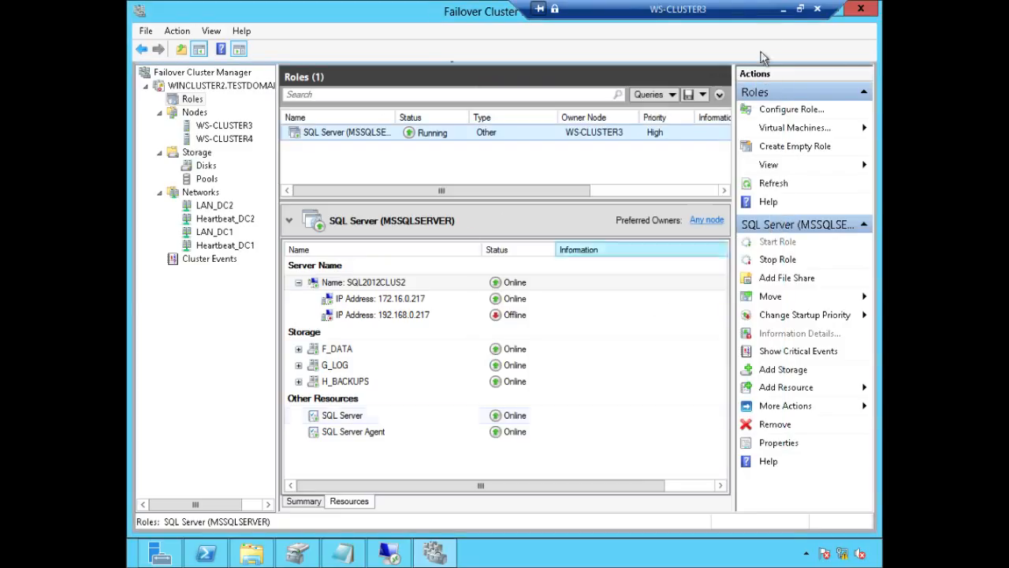
click(783, 9)
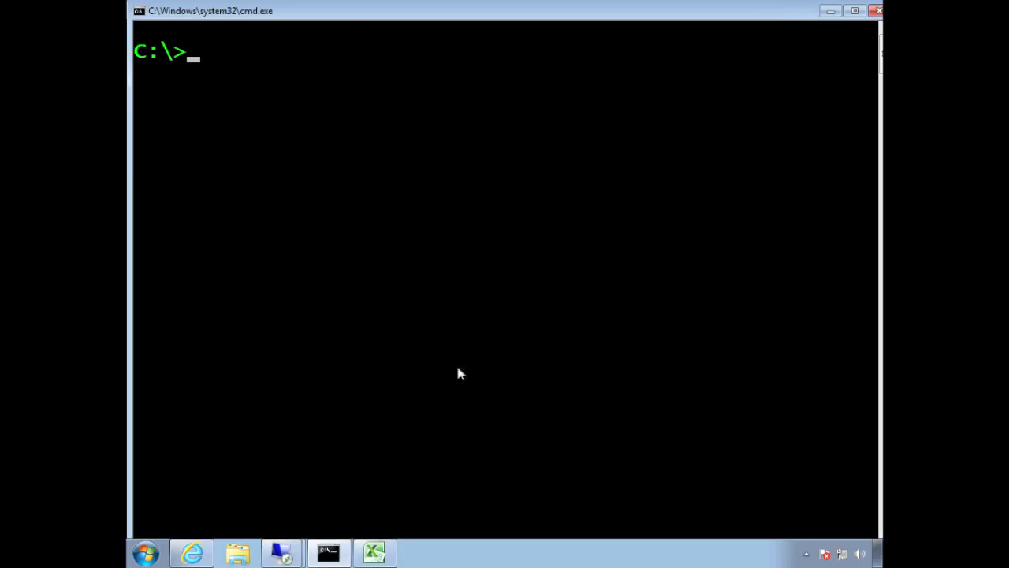
Step: On the AD server, find the SQL2012CLUS2 computer account under Computers in Active Directory Users and Computers
click(280, 550)
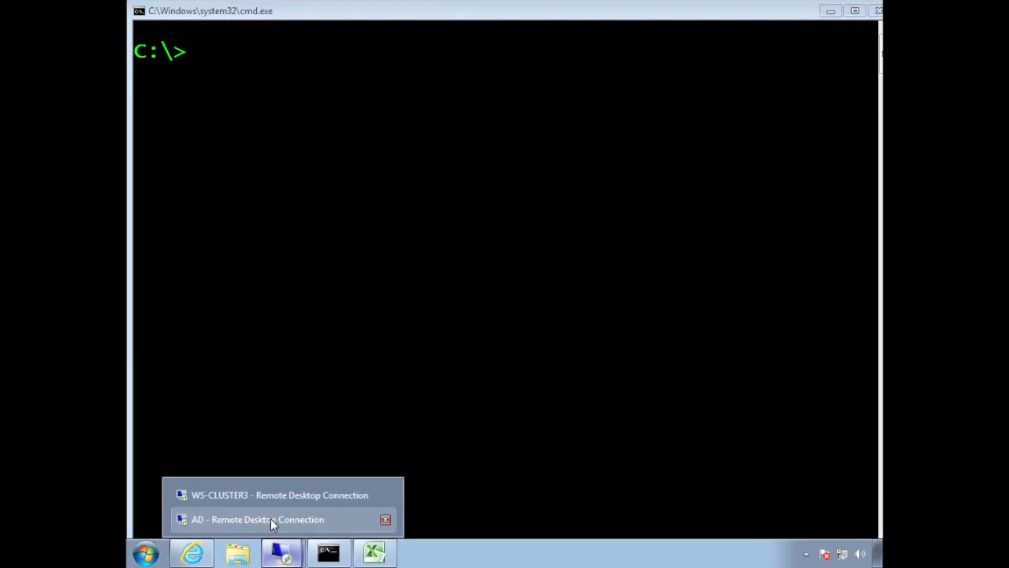
click(271, 519)
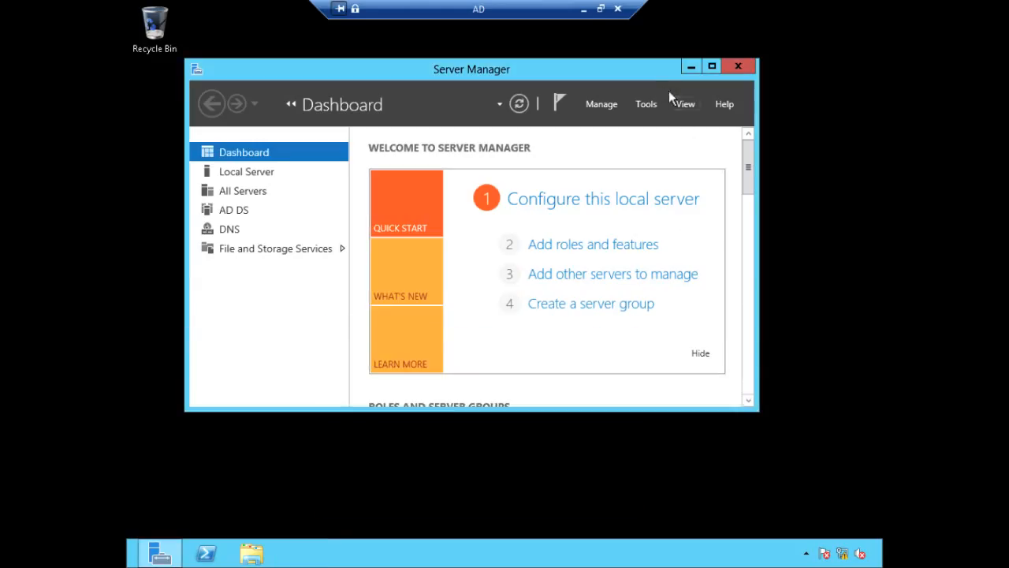
click(647, 104)
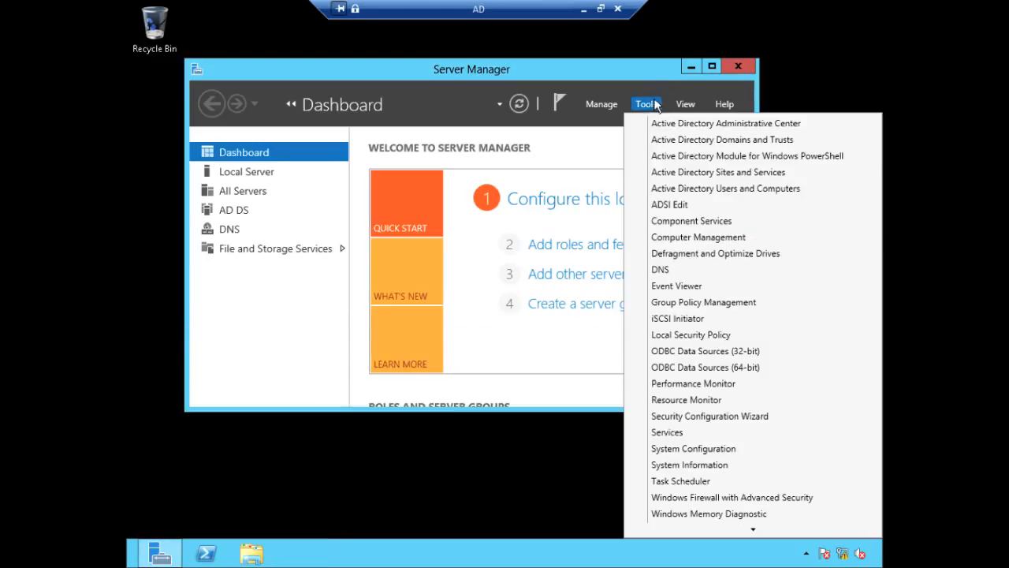
click(671, 189)
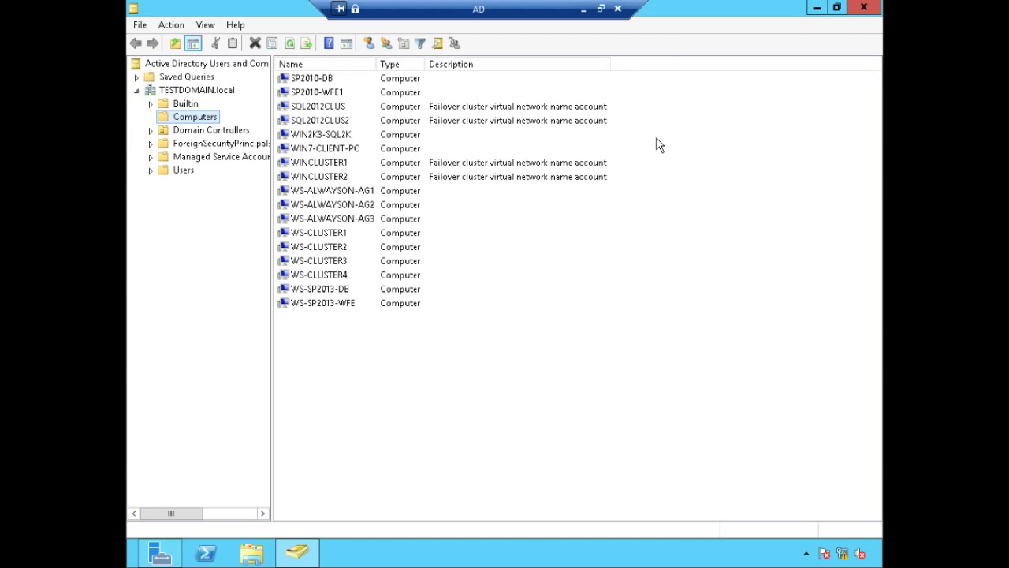
click(351, 121)
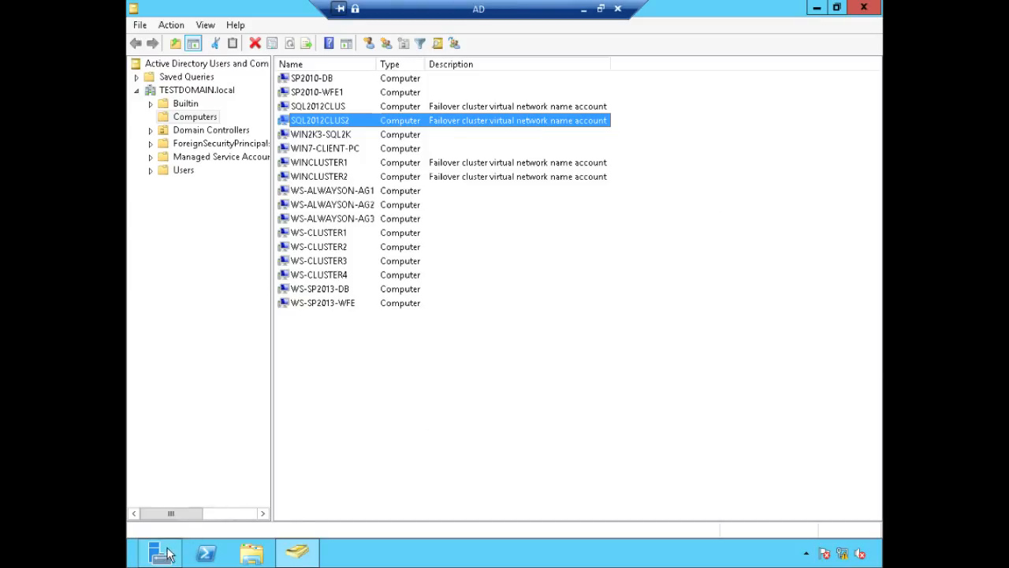
mouse_move(169, 553)
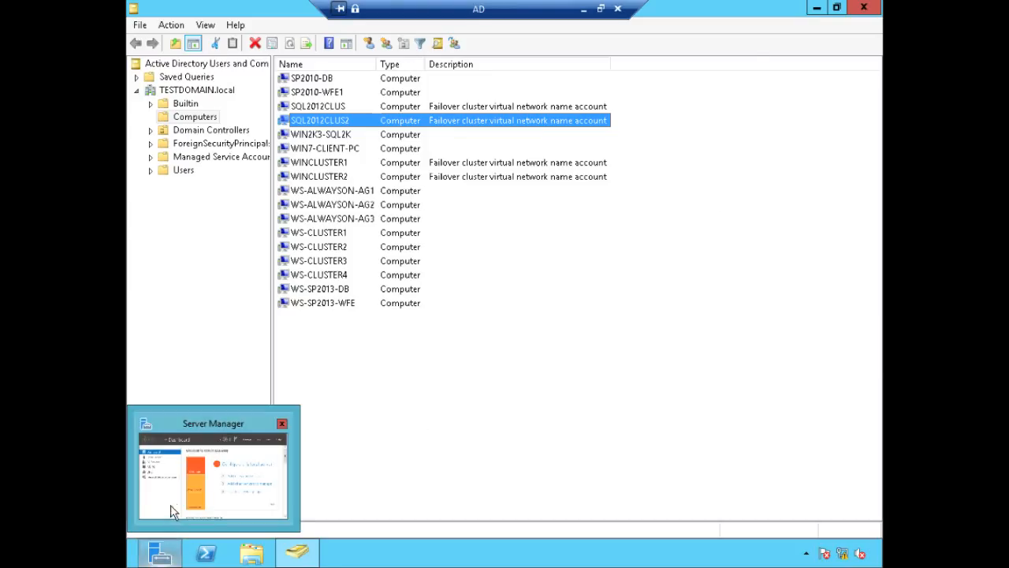
click(167, 516)
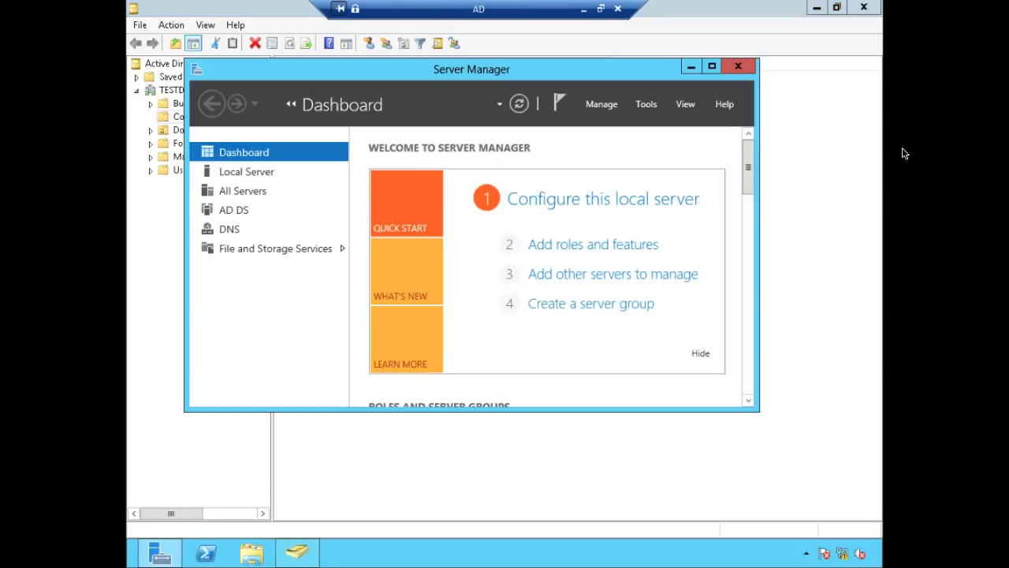
click(647, 105)
Step: In DNS zone TESTDOMAIN.local, select both SQL2012CLUS2 host records: 172.16.0.217 and 192.168.0.217
click(664, 270)
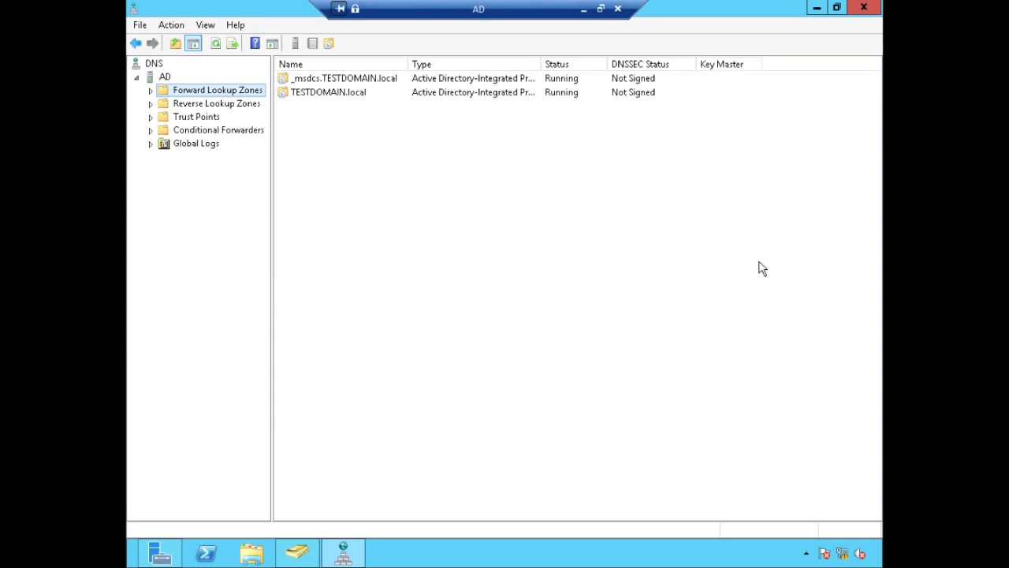
double_click(251, 91)
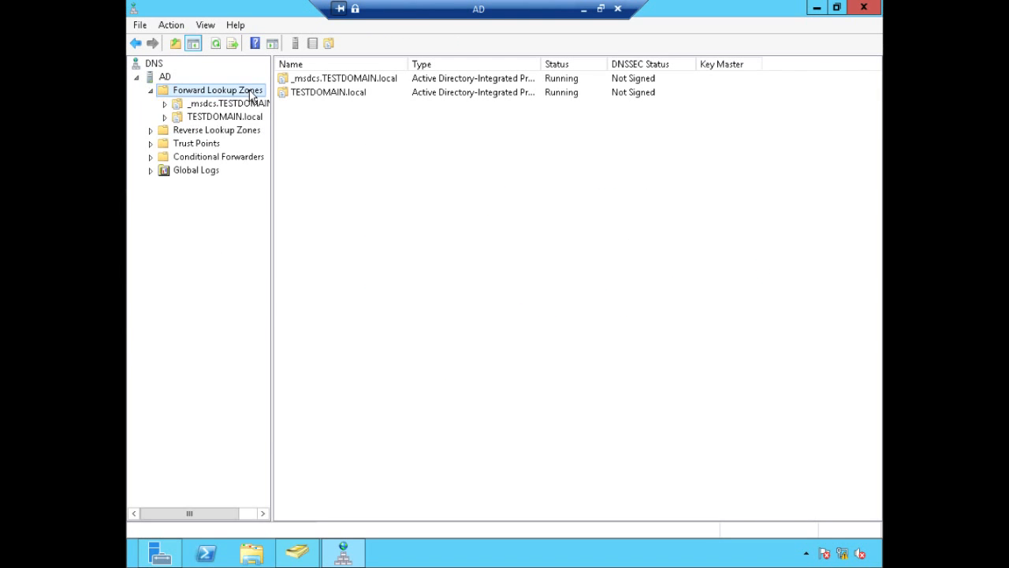
click(247, 119)
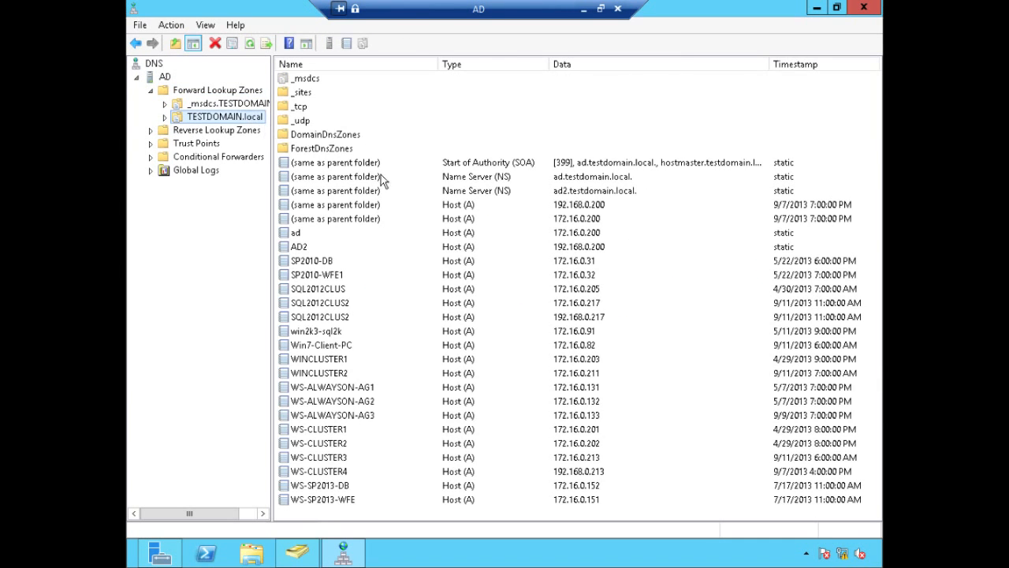
click(347, 306)
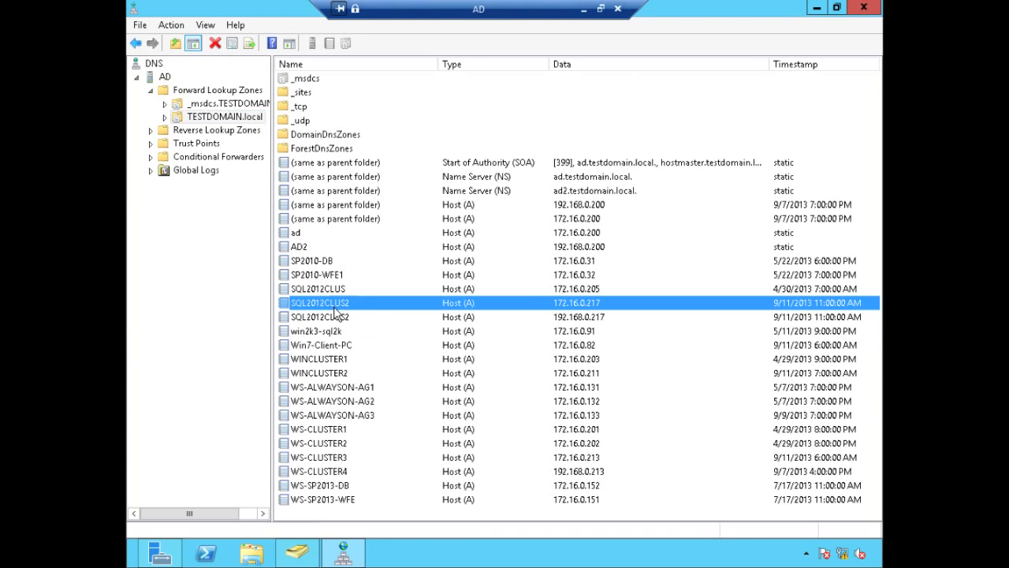
ctrl+click(619, 319)
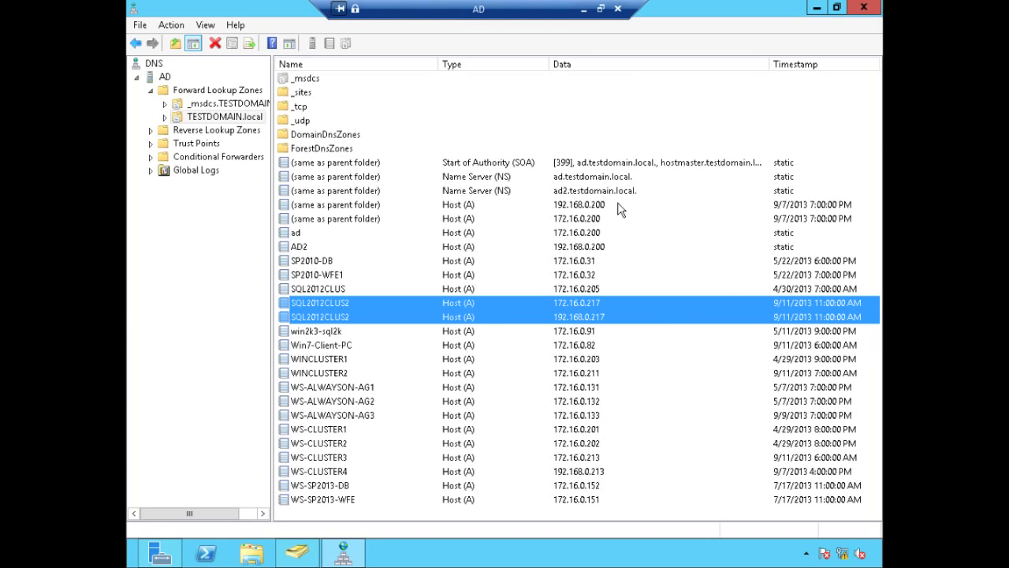
click(584, 9)
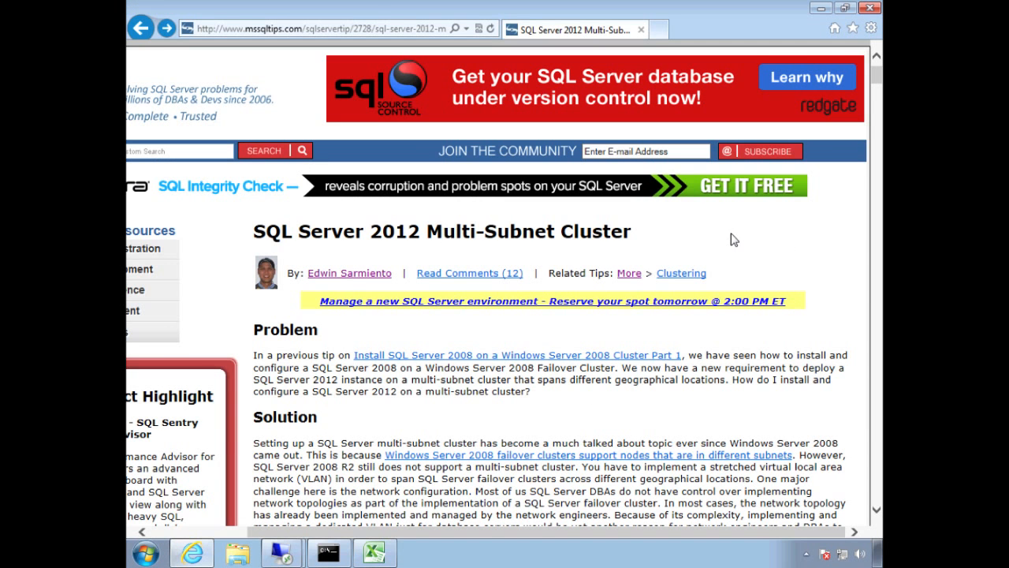